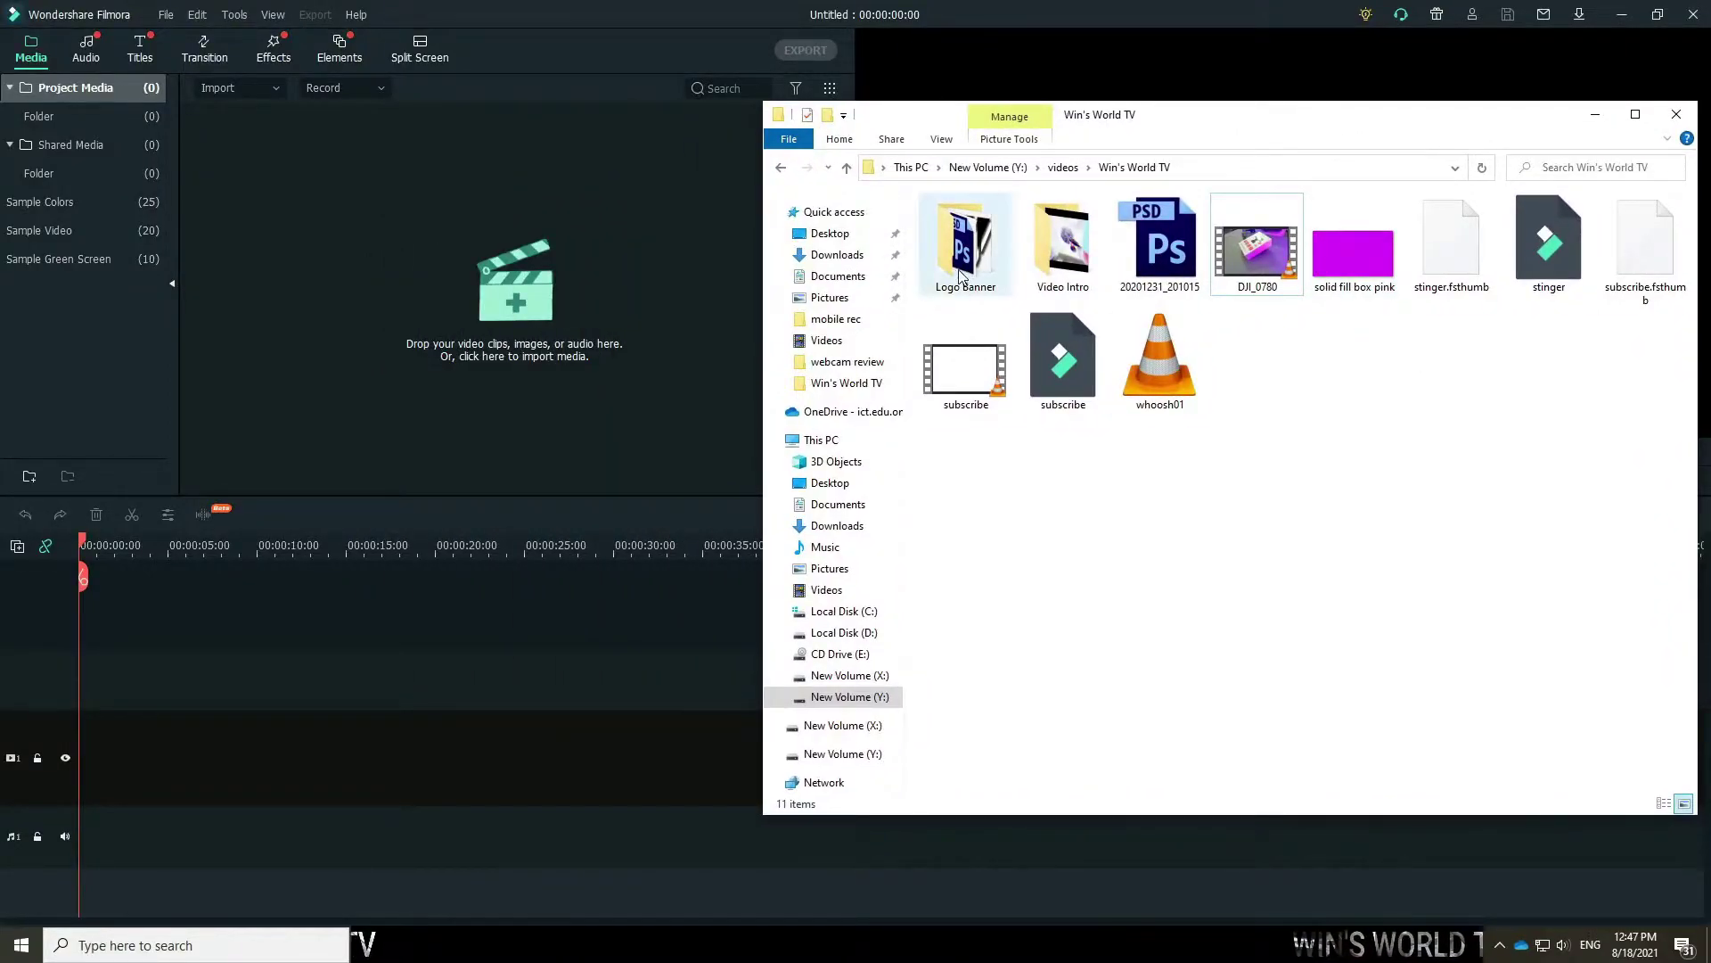
# Import the logo 2021 image from the Logo Banner folder into the project media.
pyautogui.doubleClick(965, 245)
pyautogui.moveTo(1555, 254); pyautogui.dragTo(360, 254)
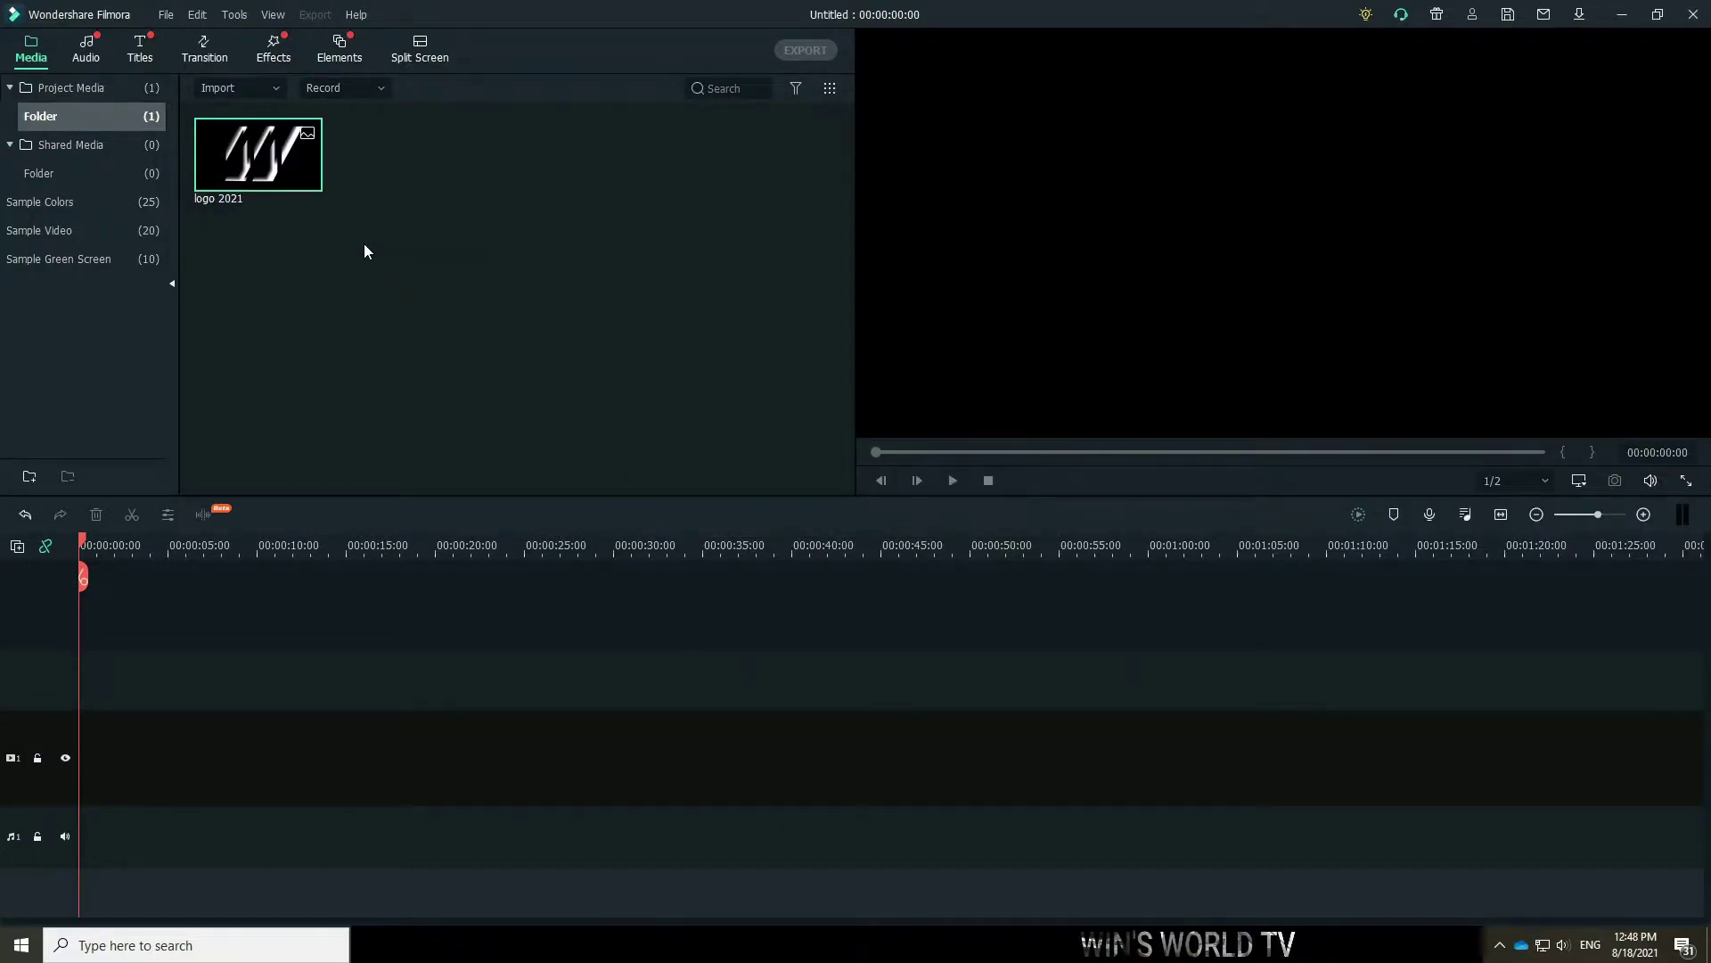
pyautogui.moveTo(263, 162)
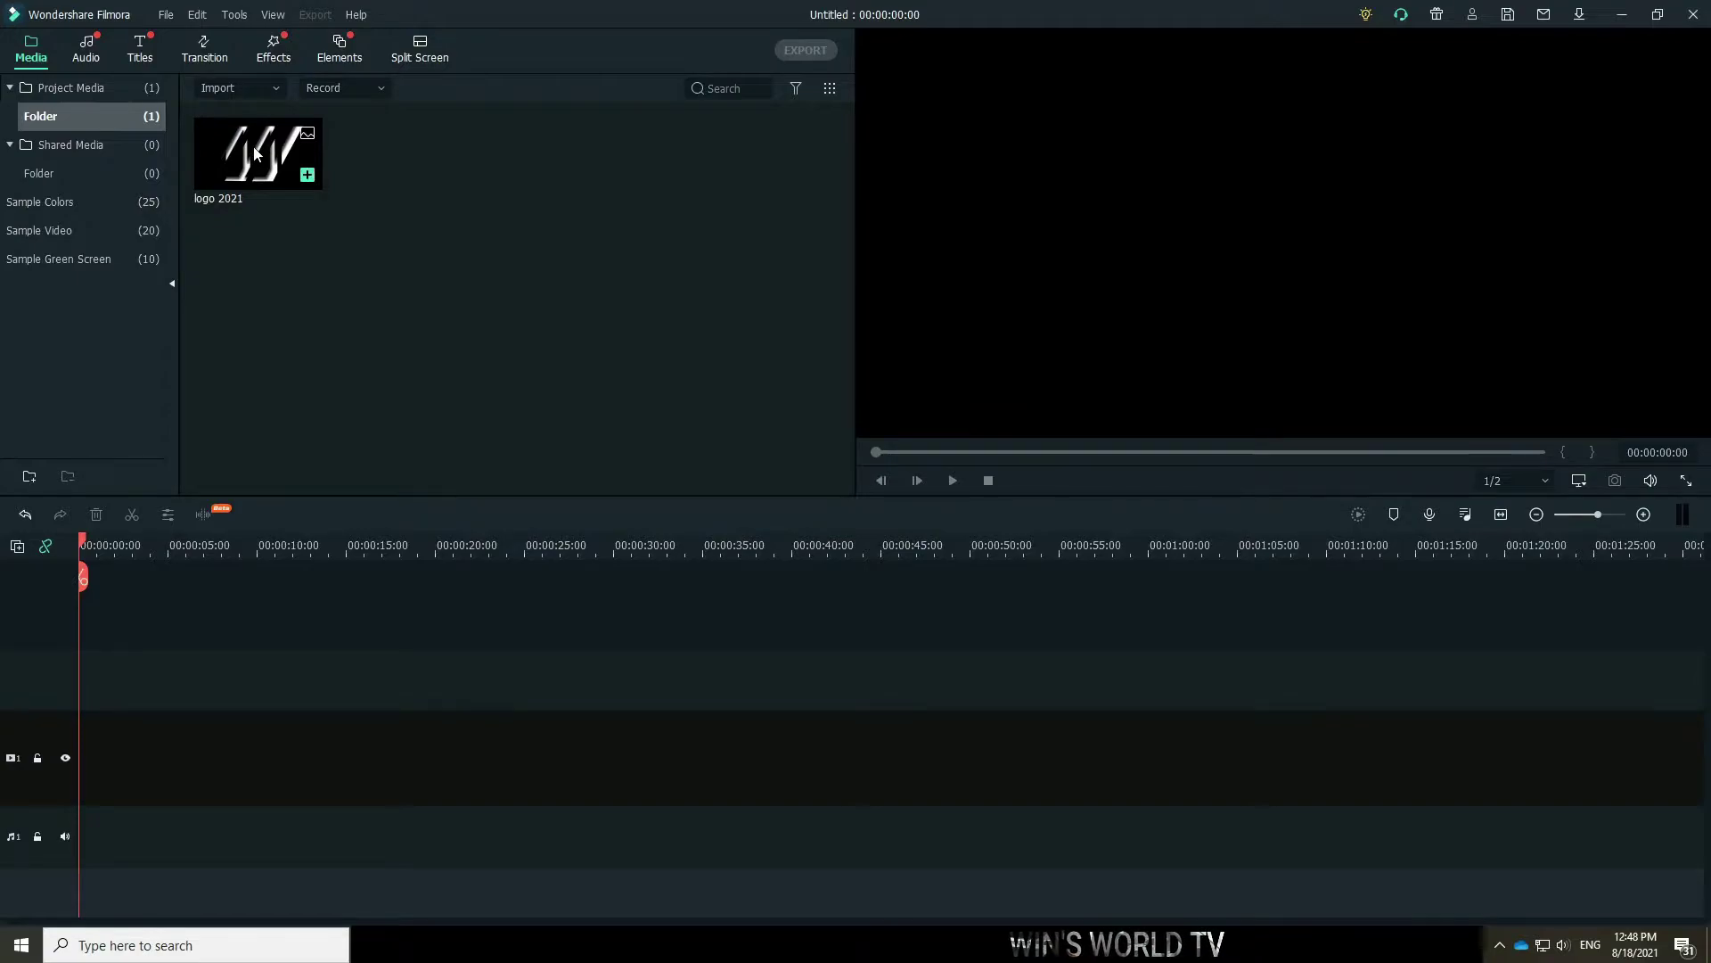
pyautogui.moveTo(263, 162); pyautogui.dragTo(96, 682)
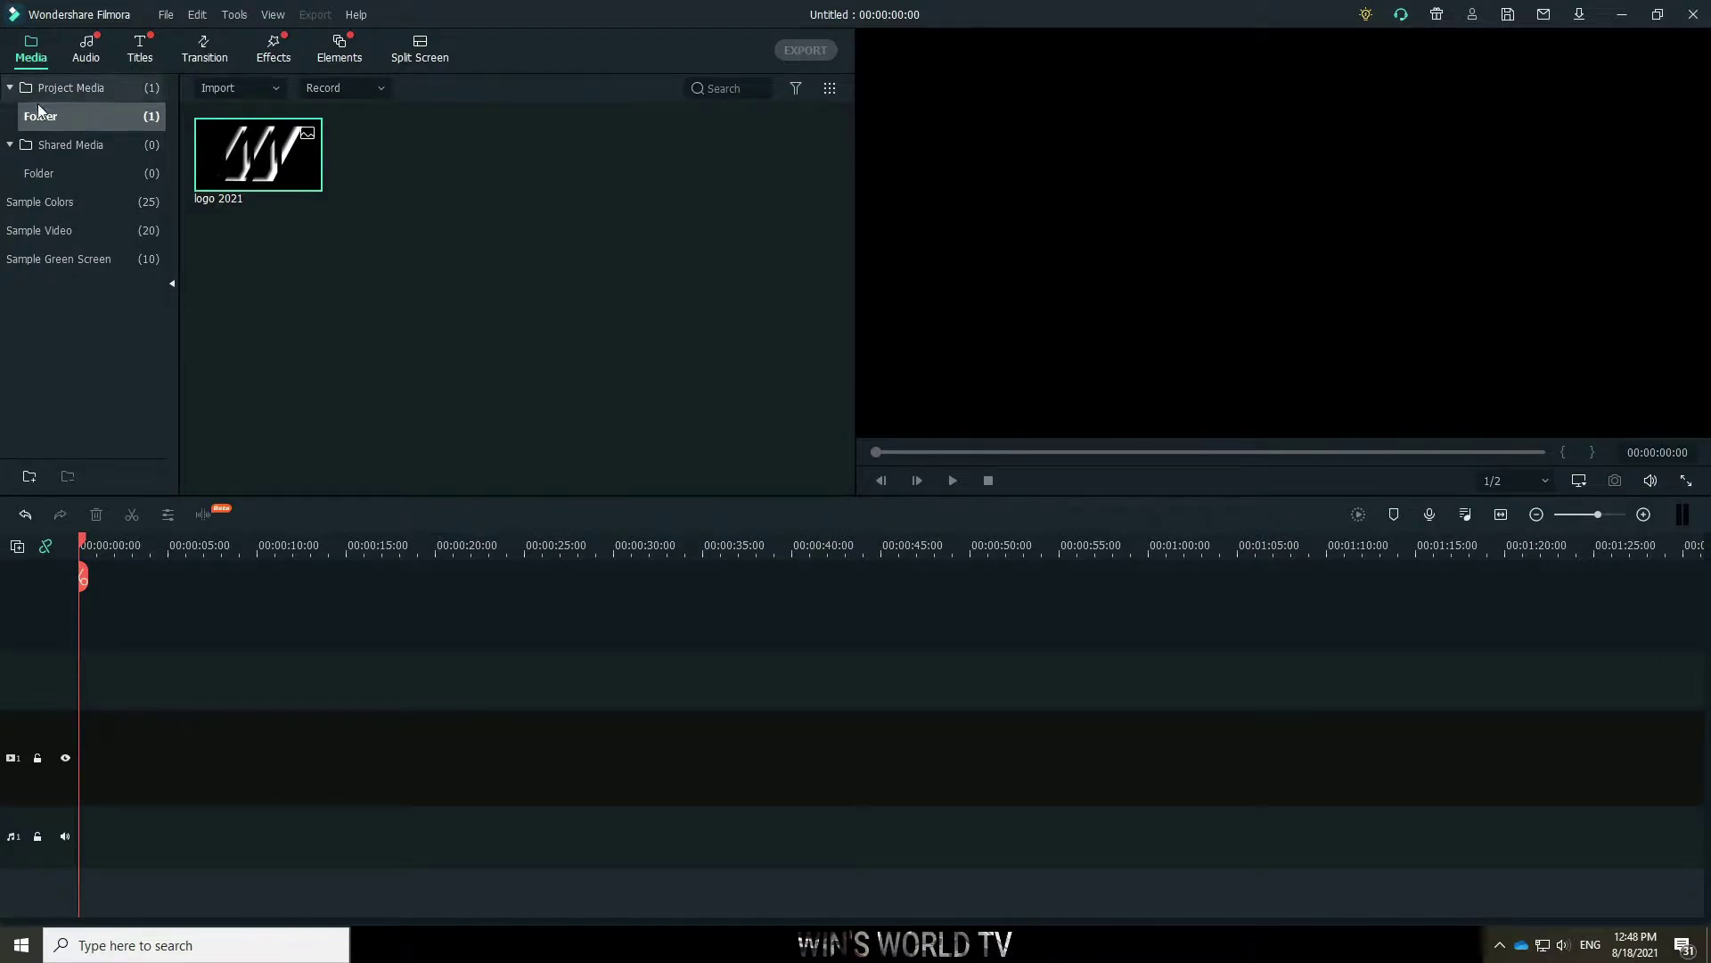
# Place the White sample color at the start of the first video track and enlarge the timeline to span the clip.
pyautogui.click(69, 205)
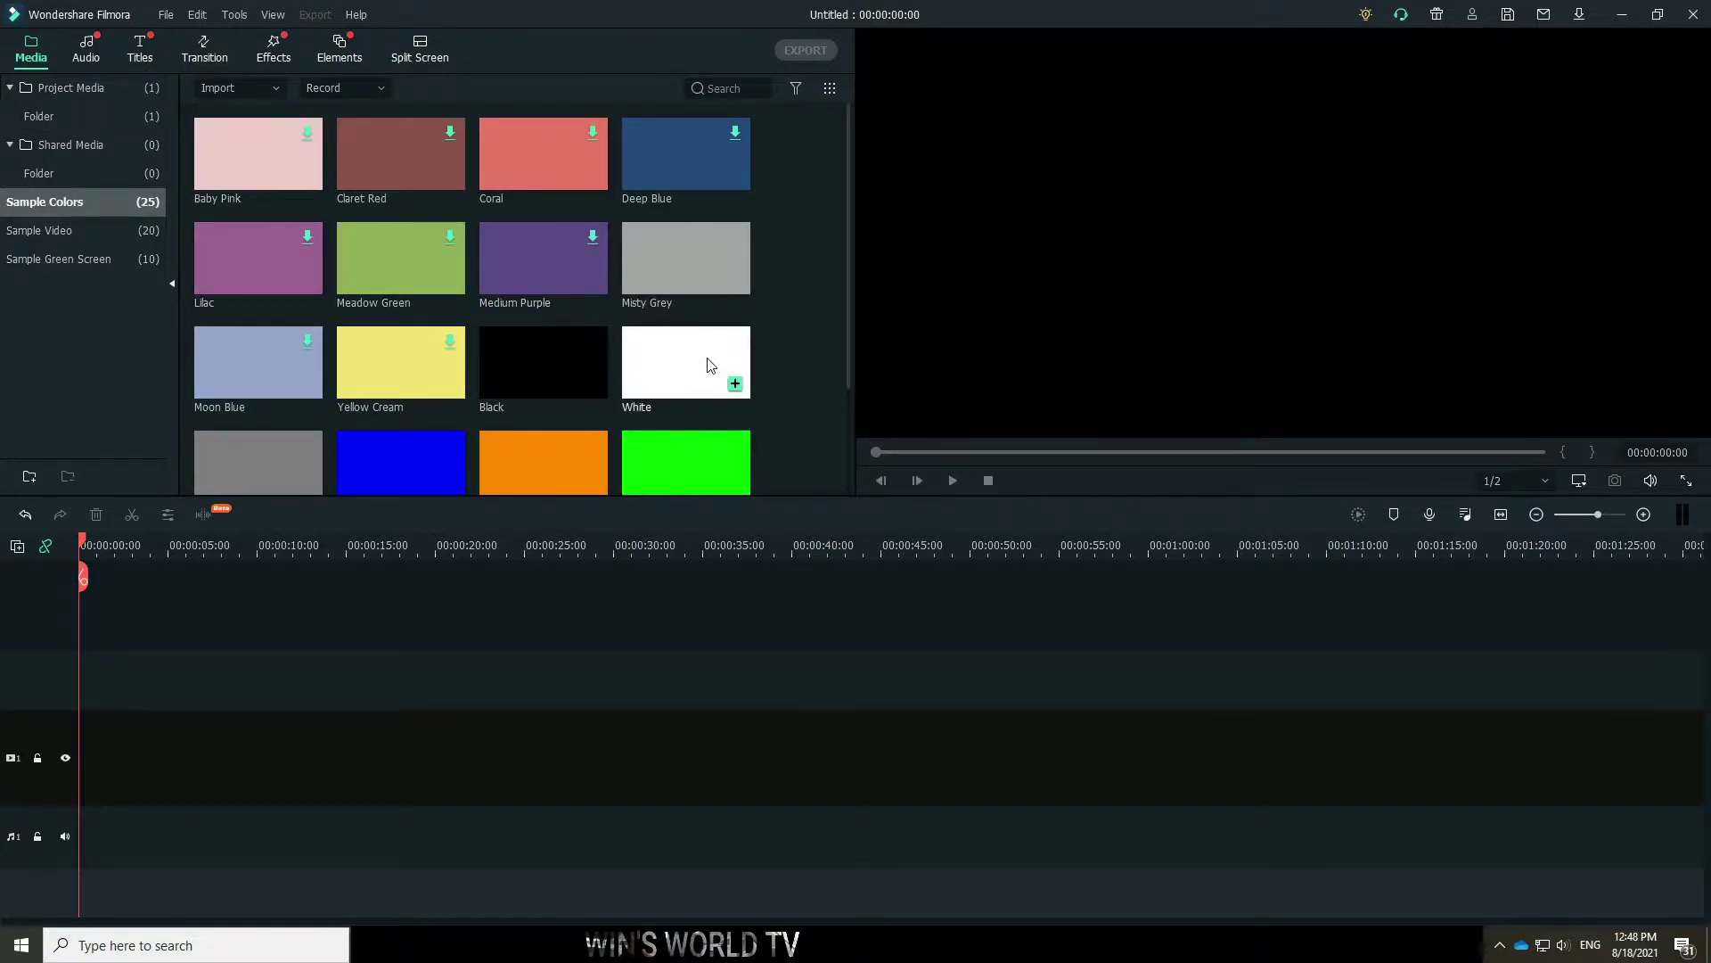
pyautogui.moveTo(710, 352); pyautogui.dragTo(76, 765)
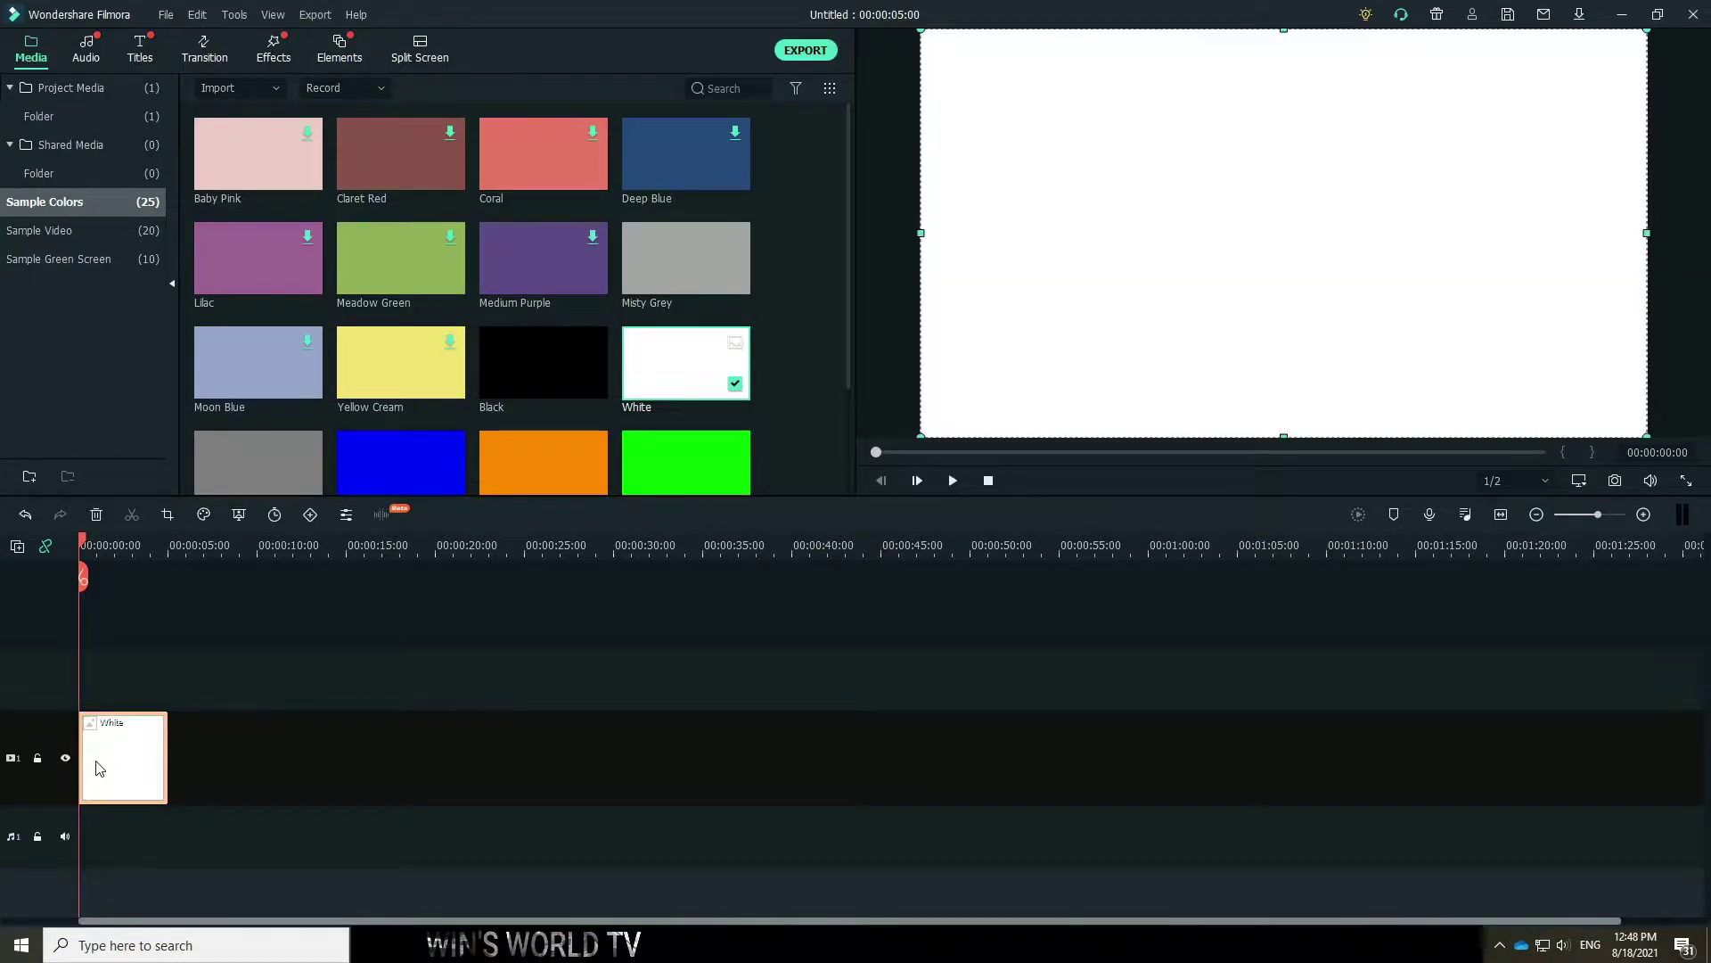
pyautogui.click(1683, 514)
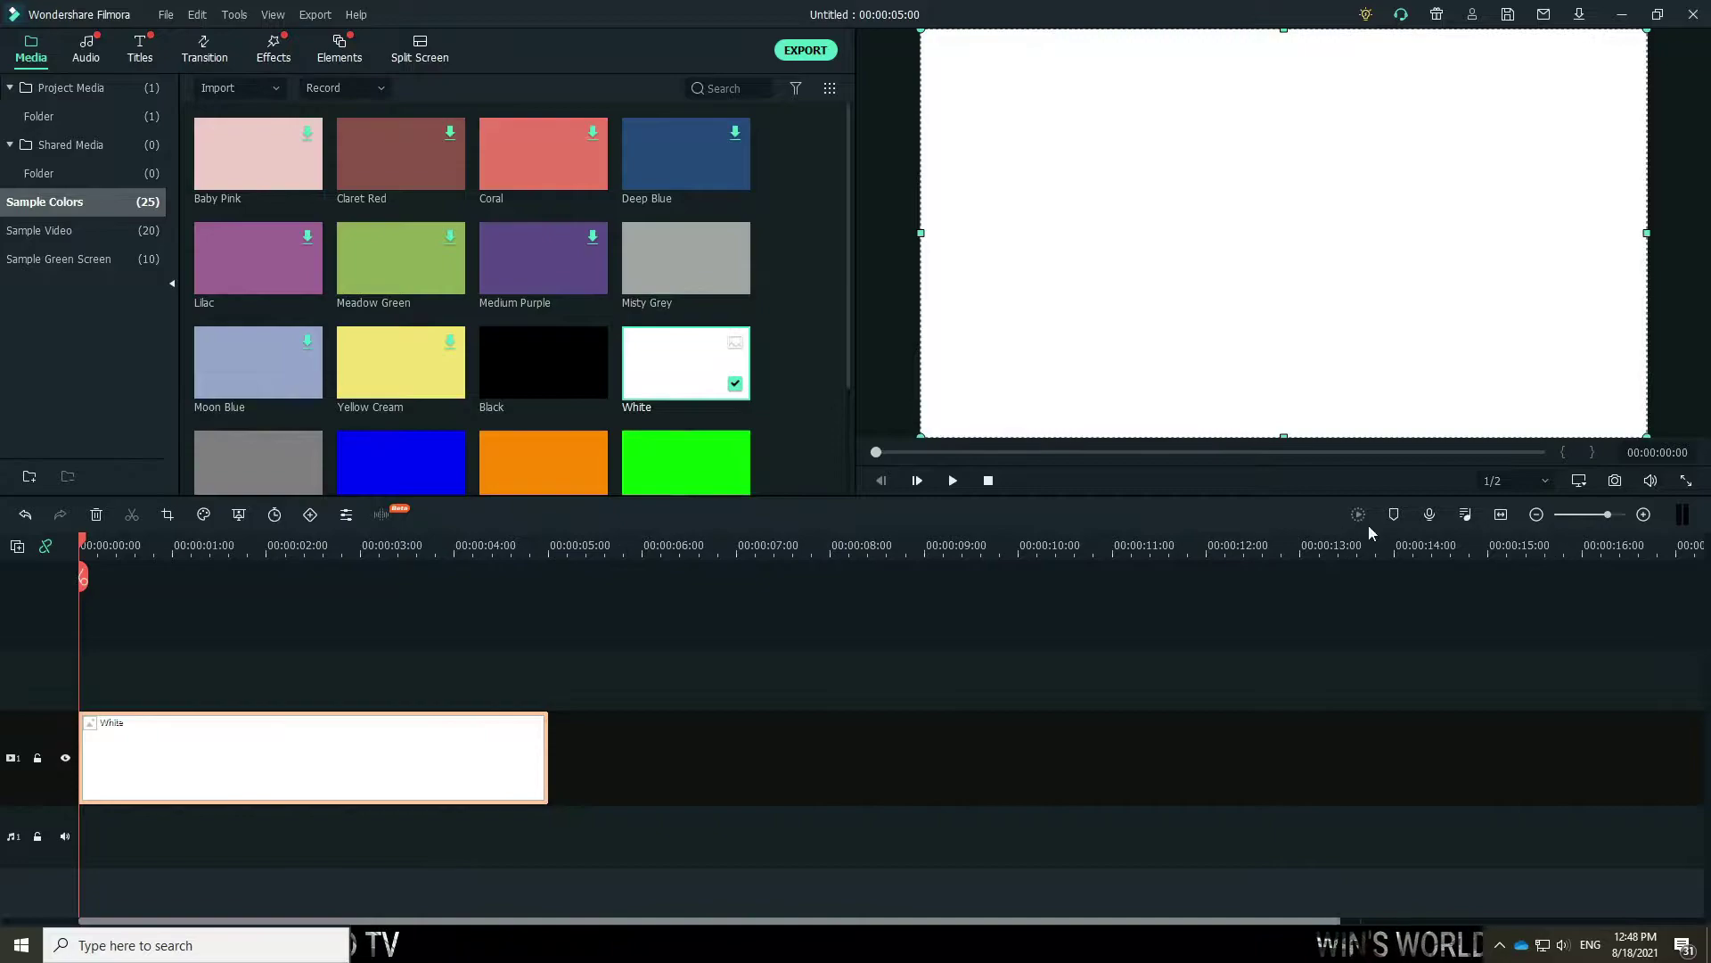
pyautogui.moveTo(1566, 549); pyautogui.dragTo(1659, 577)
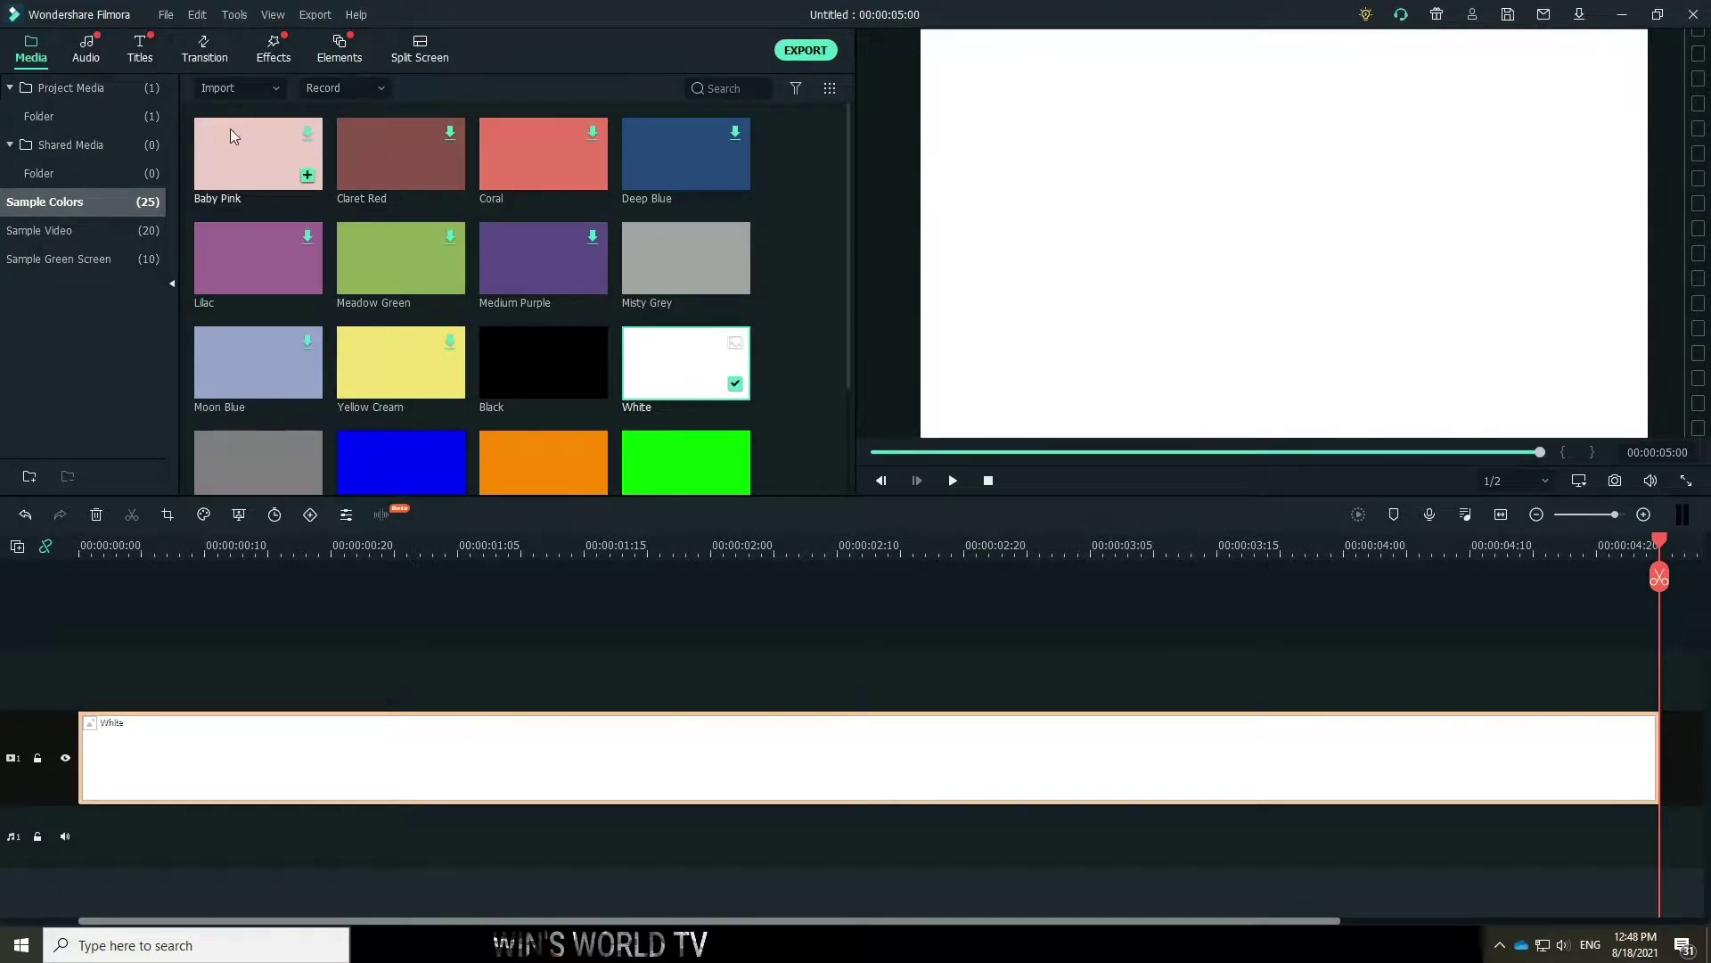
# Add the logo 2021 image to a second video track above the white clip, starting at about 00:00:00:15.
pyautogui.click(66, 91)
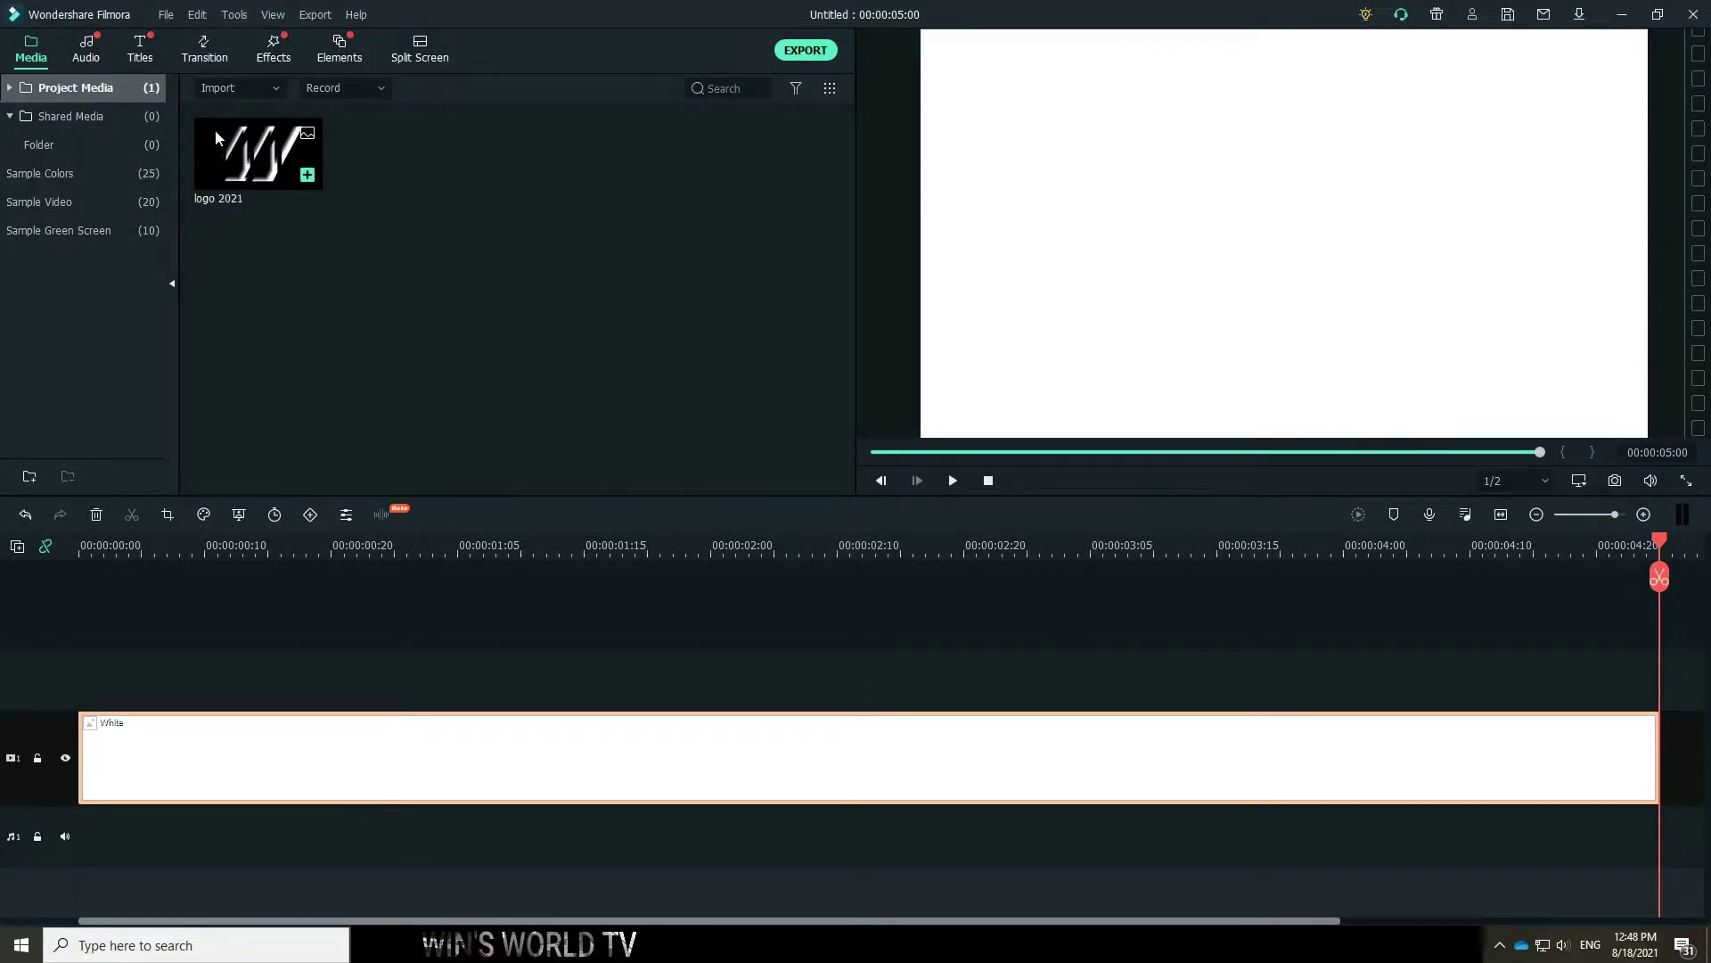
pyautogui.click(260, 158)
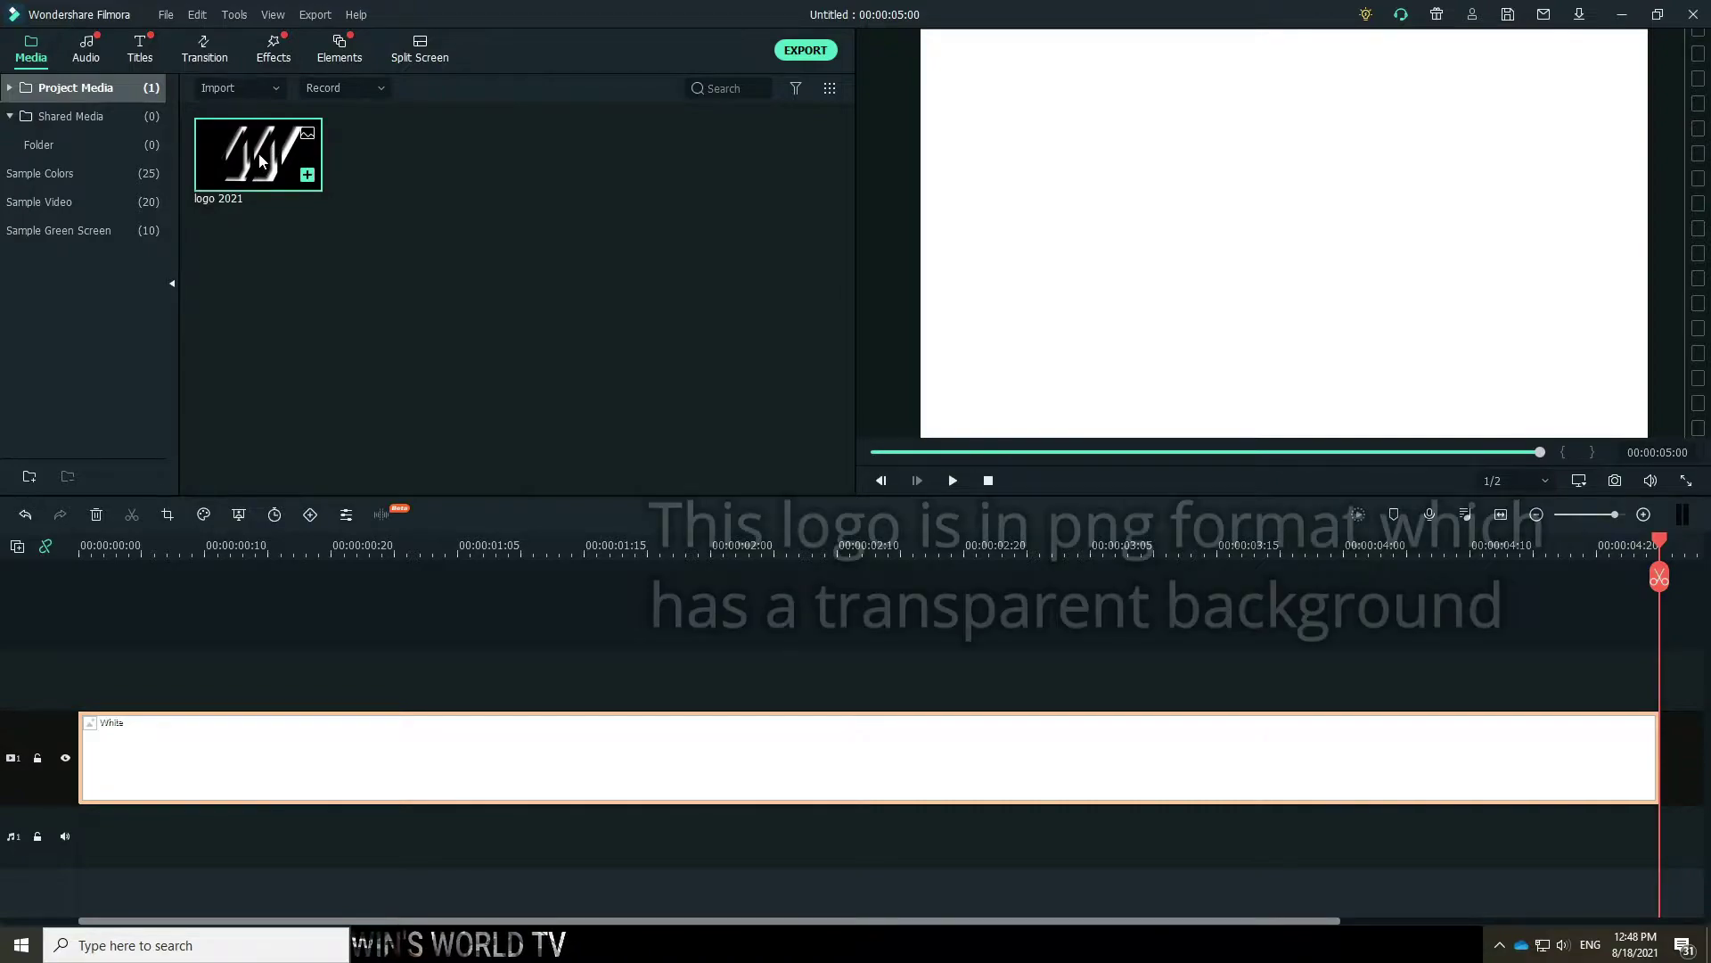
pyautogui.moveTo(260, 159); pyautogui.dragTo(268, 681)
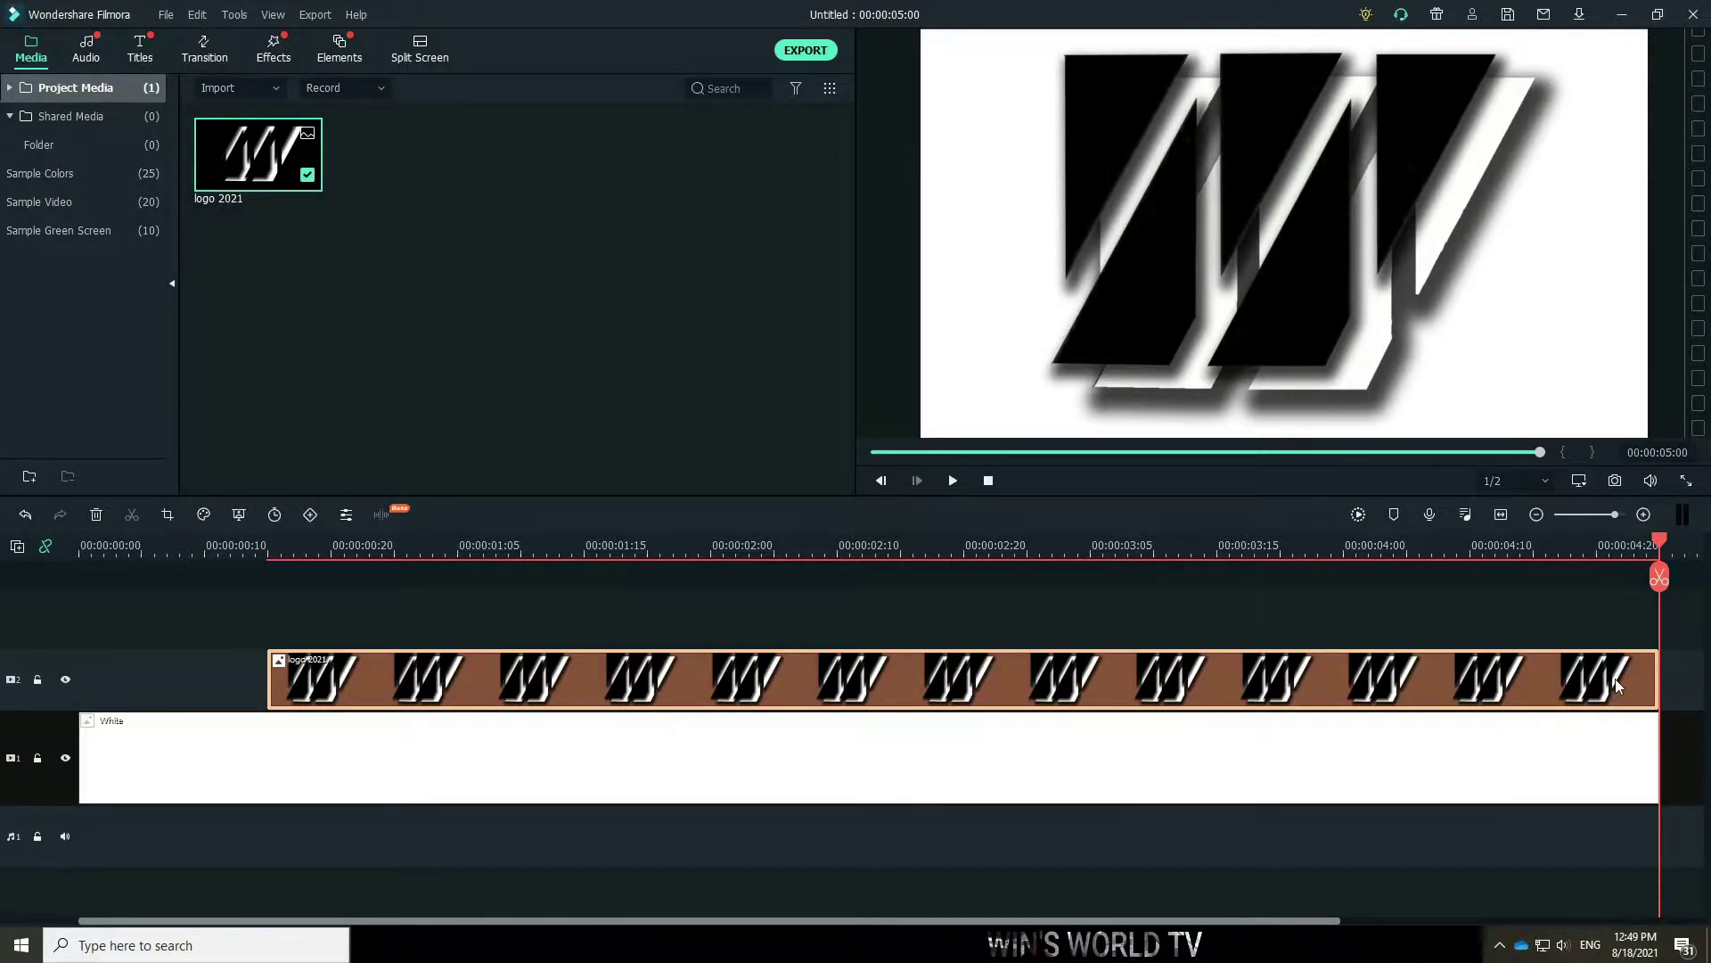
# Adjust both ends of the logo clip and position it from about 00:00:00:05 to 00:00:04:19 above the white clip.
pyautogui.moveTo(1659, 679); pyautogui.dragTo(1533, 683)
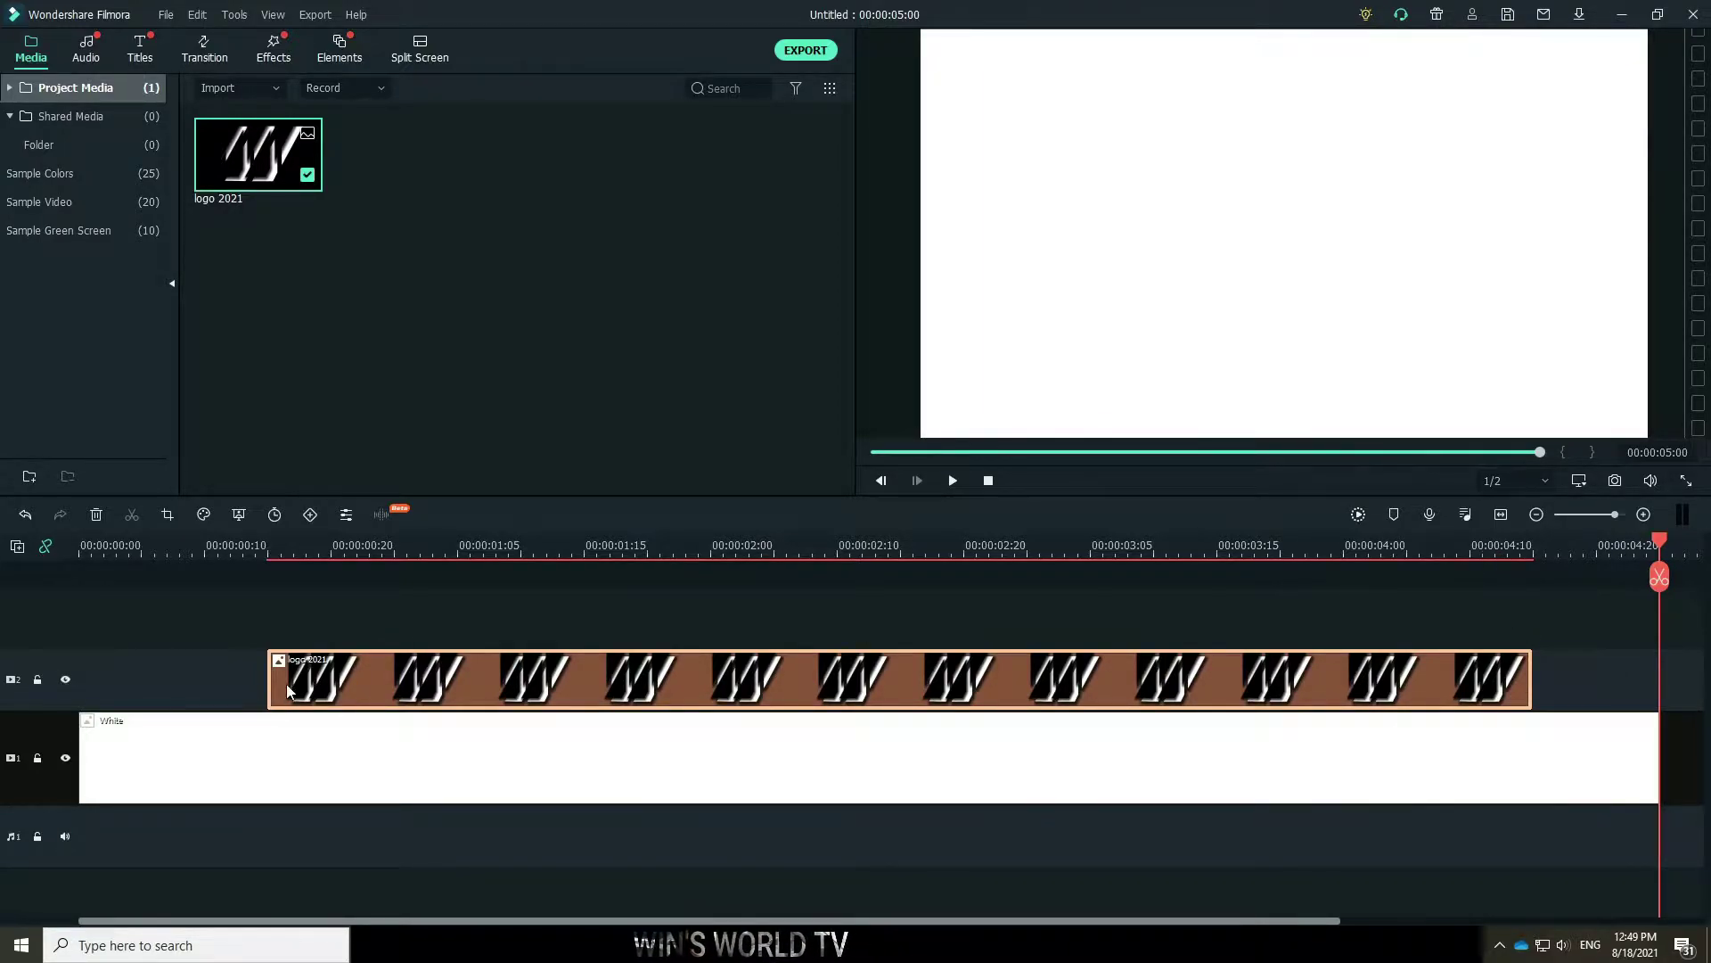
pyautogui.moveTo(269, 681); pyautogui.dragTo(195, 680)
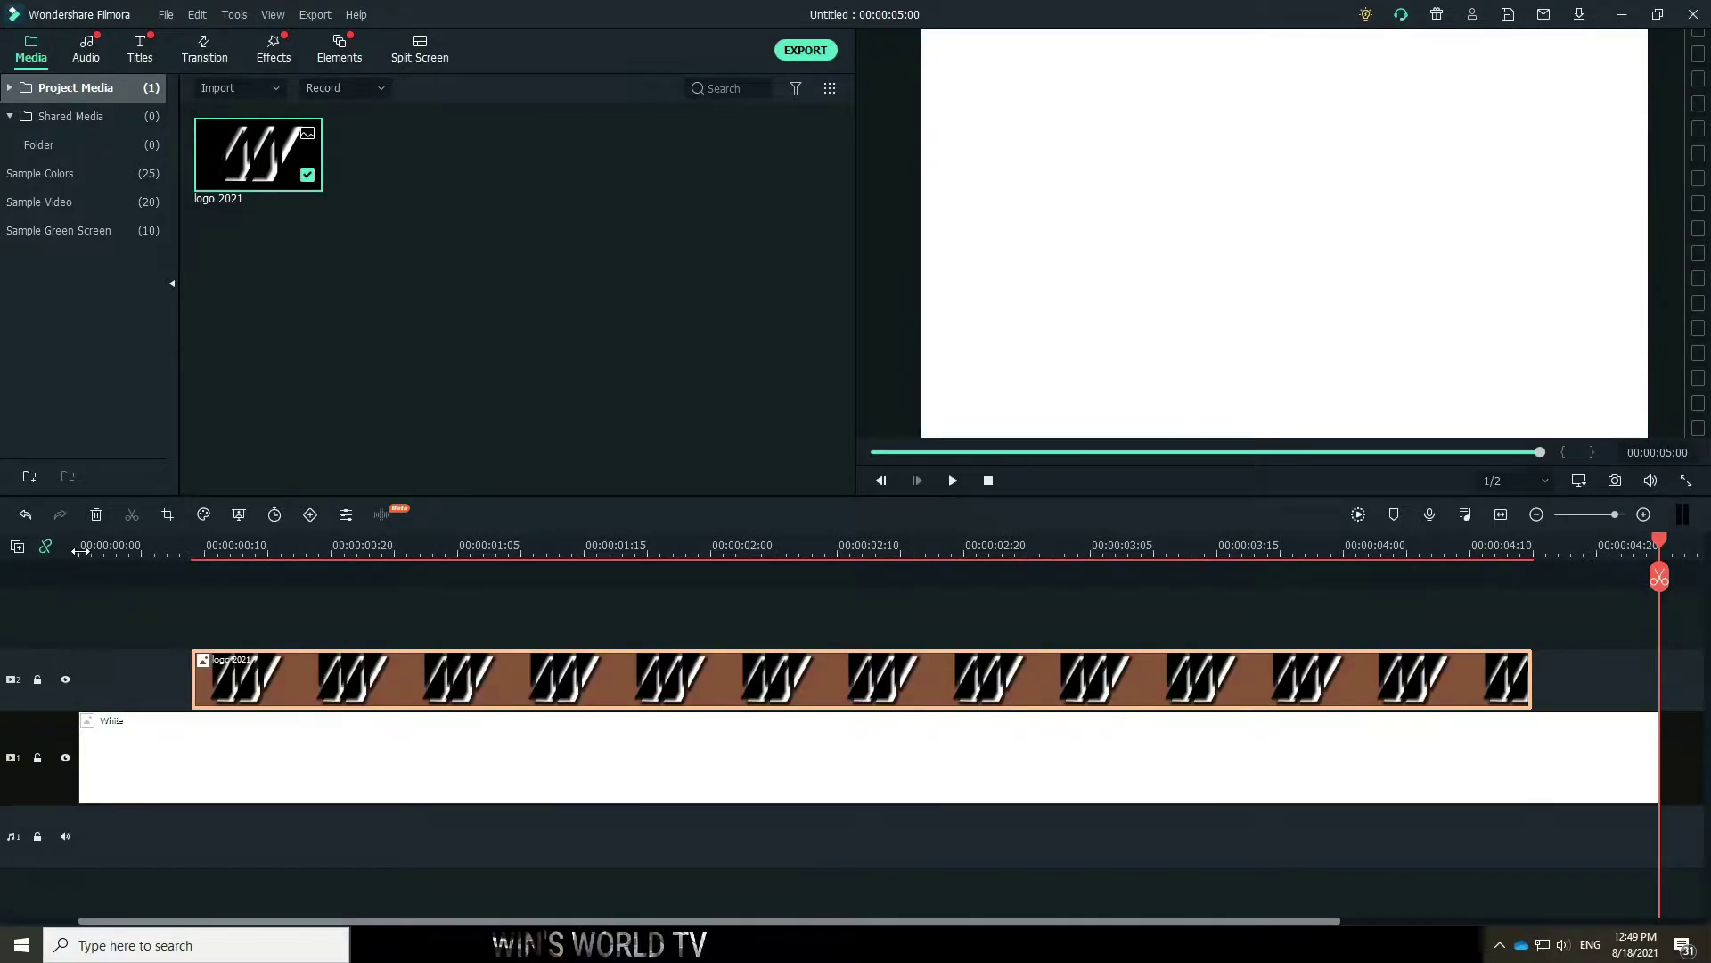
pyautogui.click(81, 551)
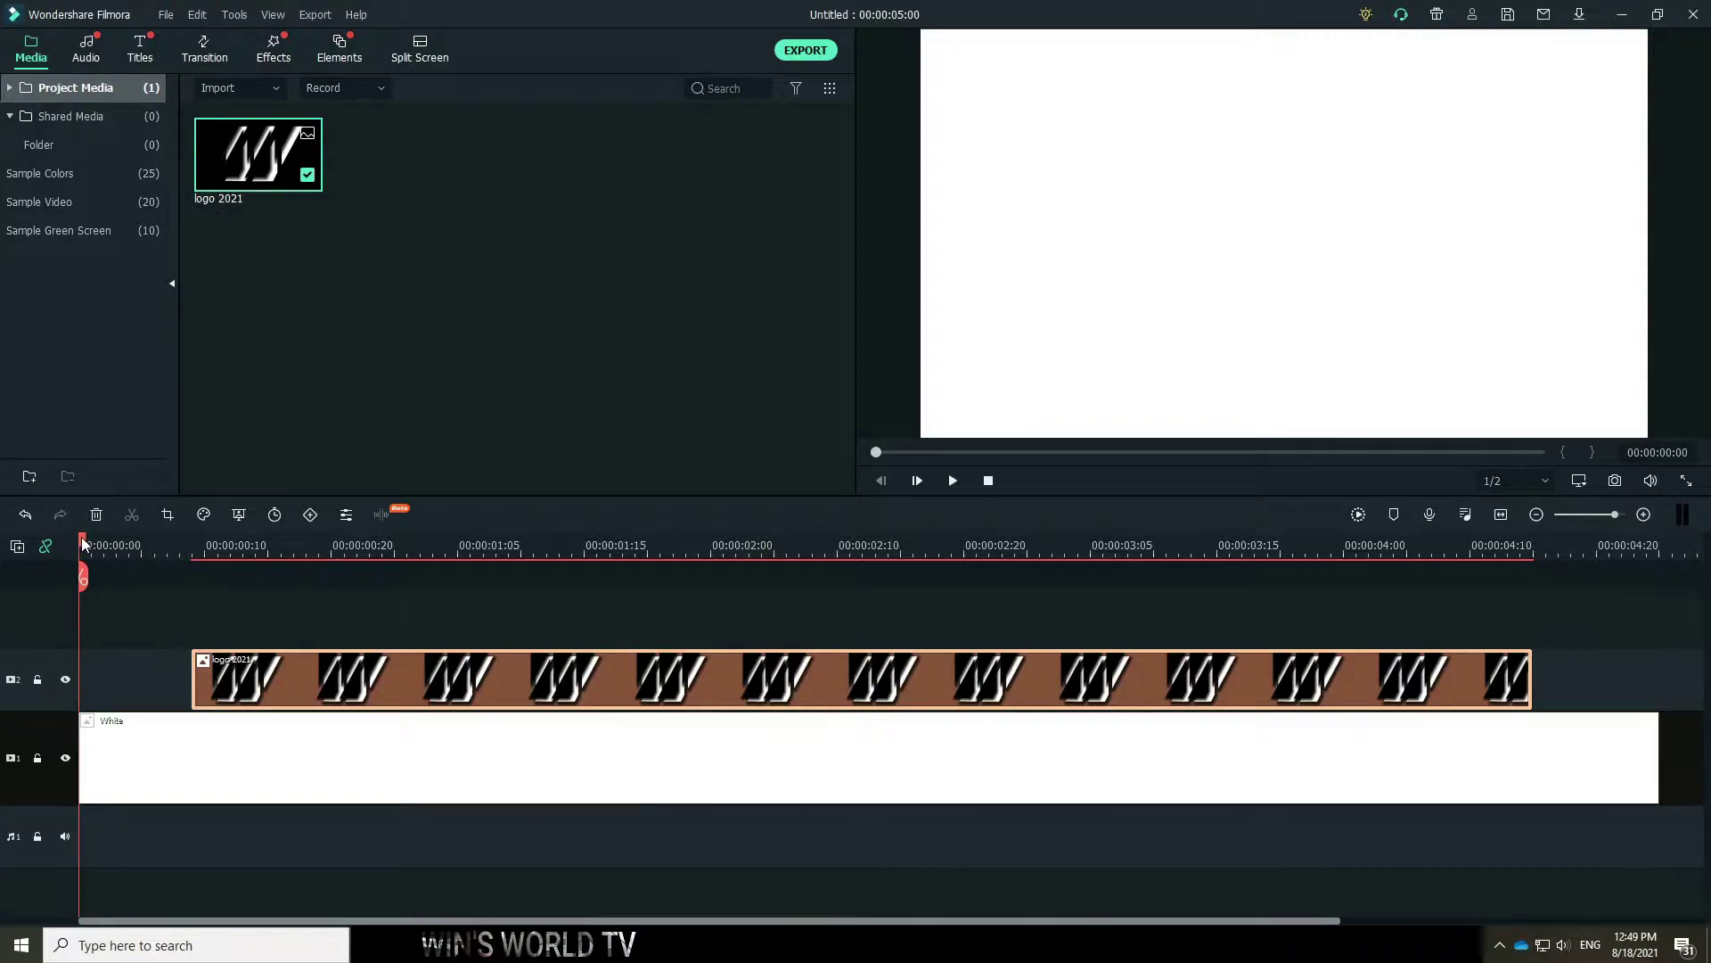
pyautogui.moveTo(83, 543)
pyautogui.mouseDown()
pyautogui.moveTo(219, 553)
pyautogui.moveTo(87, 564)
pyautogui.mouseUp()
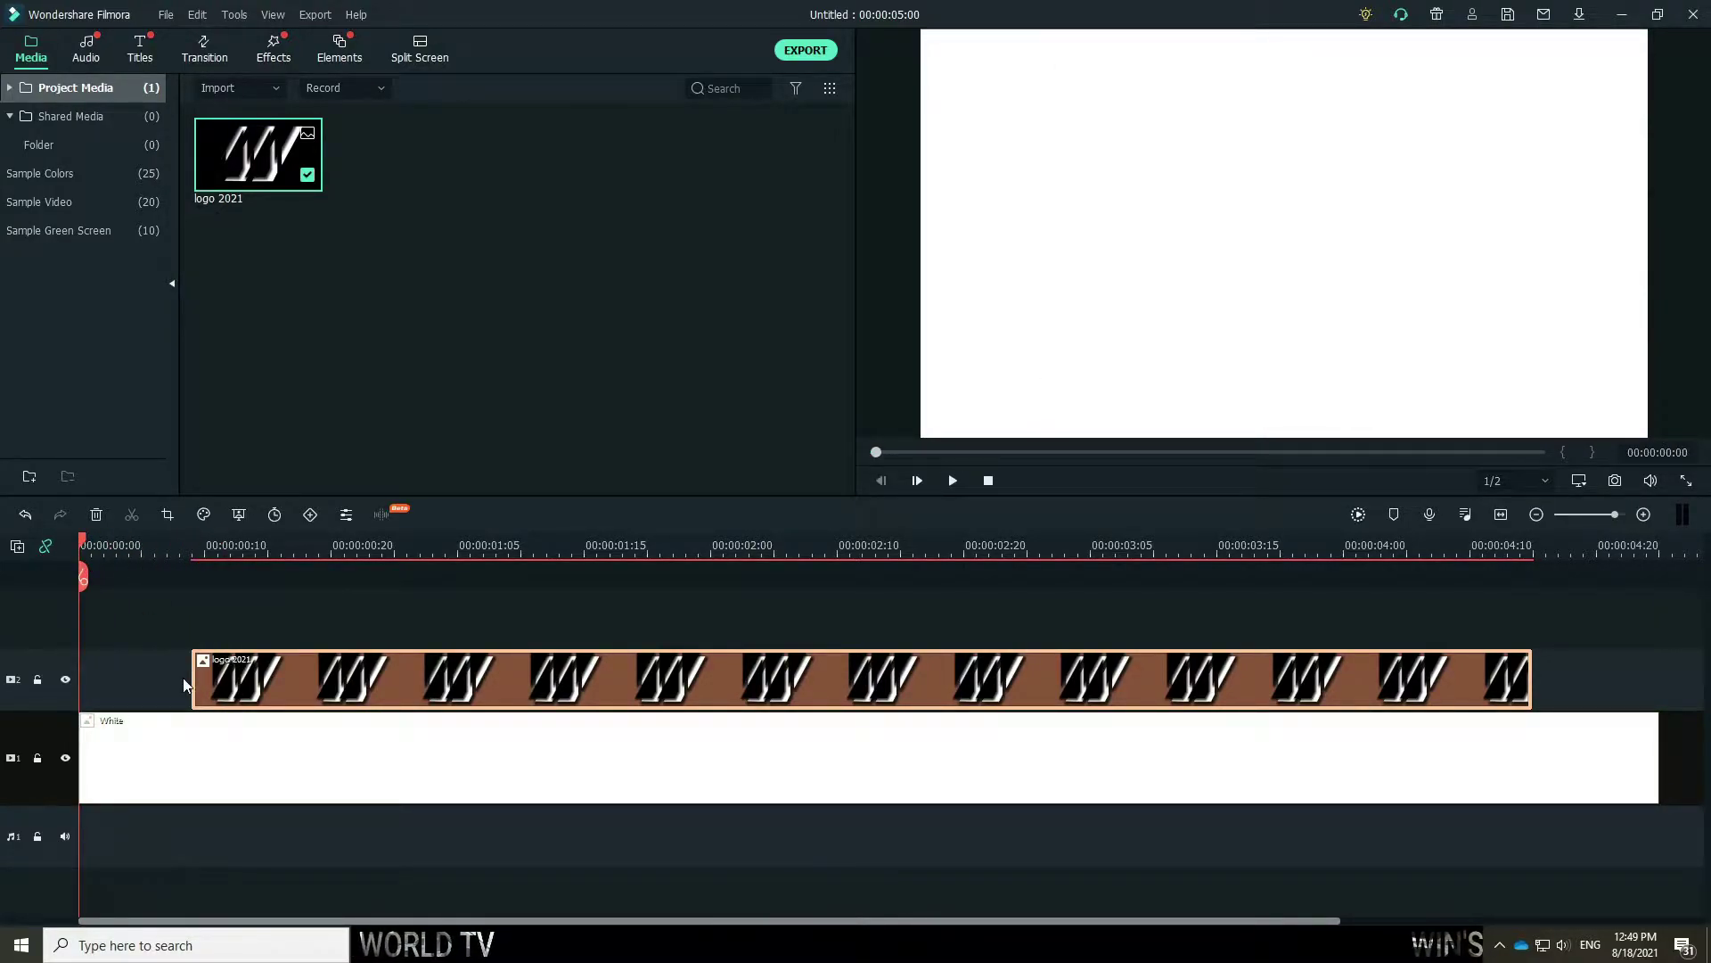
pyautogui.moveTo(189, 676); pyautogui.dragTo(117, 670)
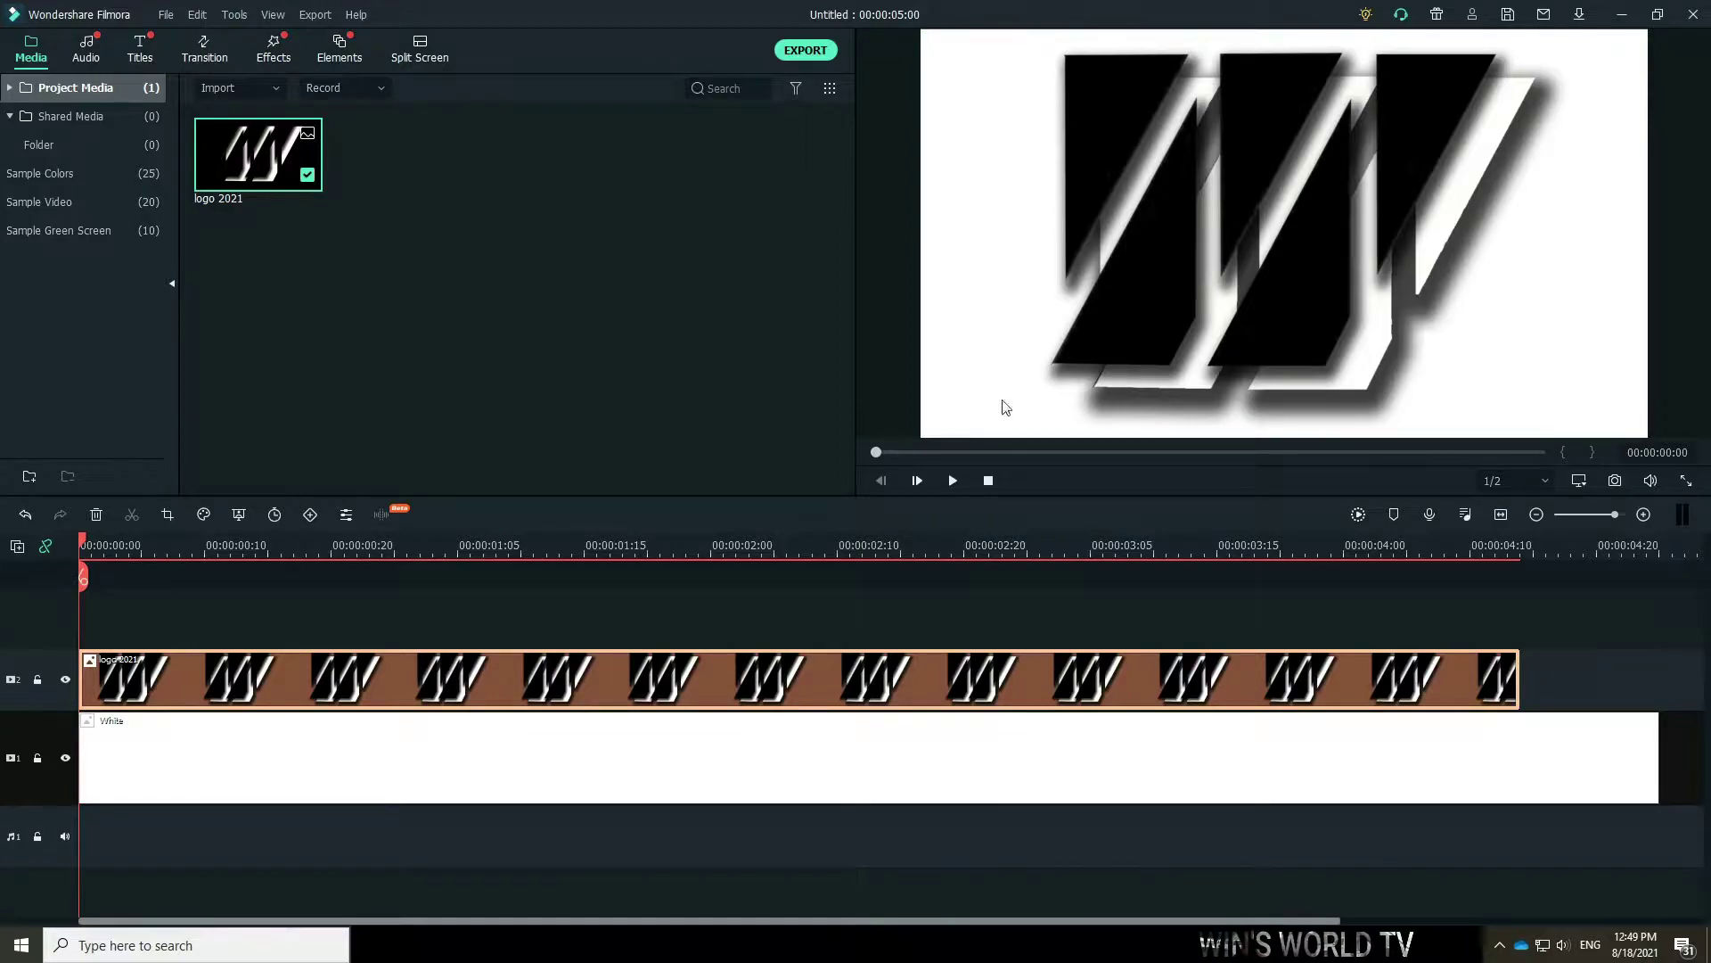
pyautogui.moveTo(505, 683); pyautogui.dragTo(569, 687)
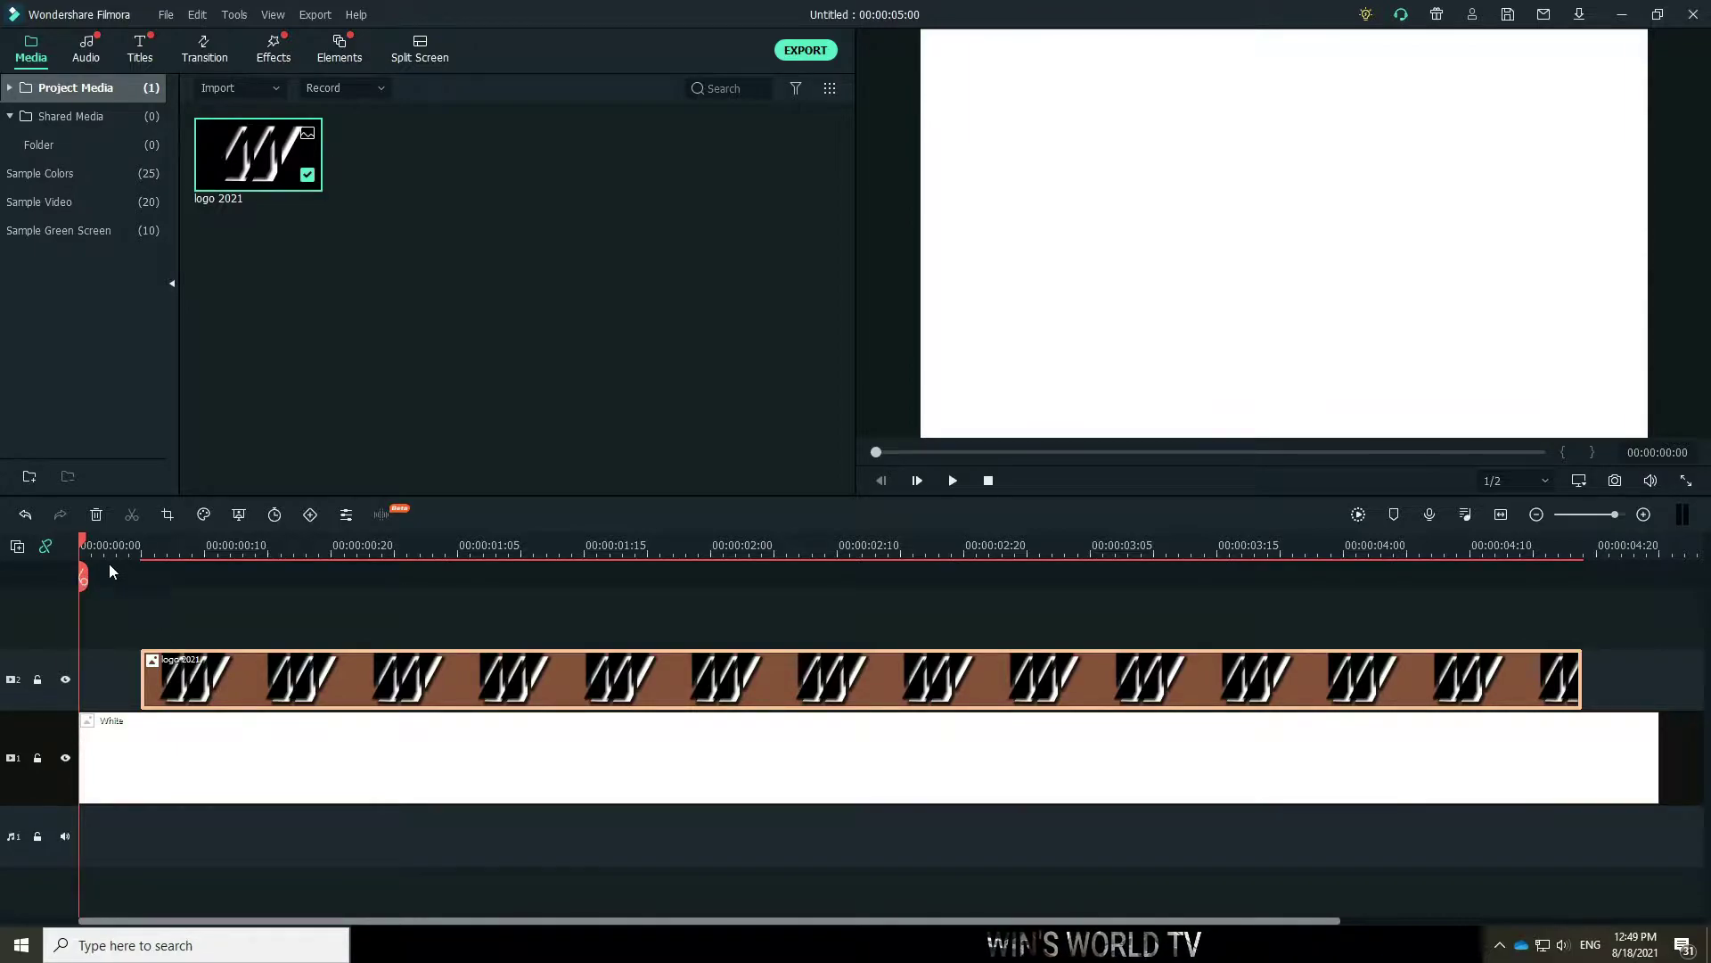
# Set the preview zoom level to 25%.
pyautogui.moveTo(83, 543)
pyautogui.mouseDown()
pyautogui.moveTo(161, 557)
pyautogui.moveTo(86, 549)
pyautogui.mouseUp()
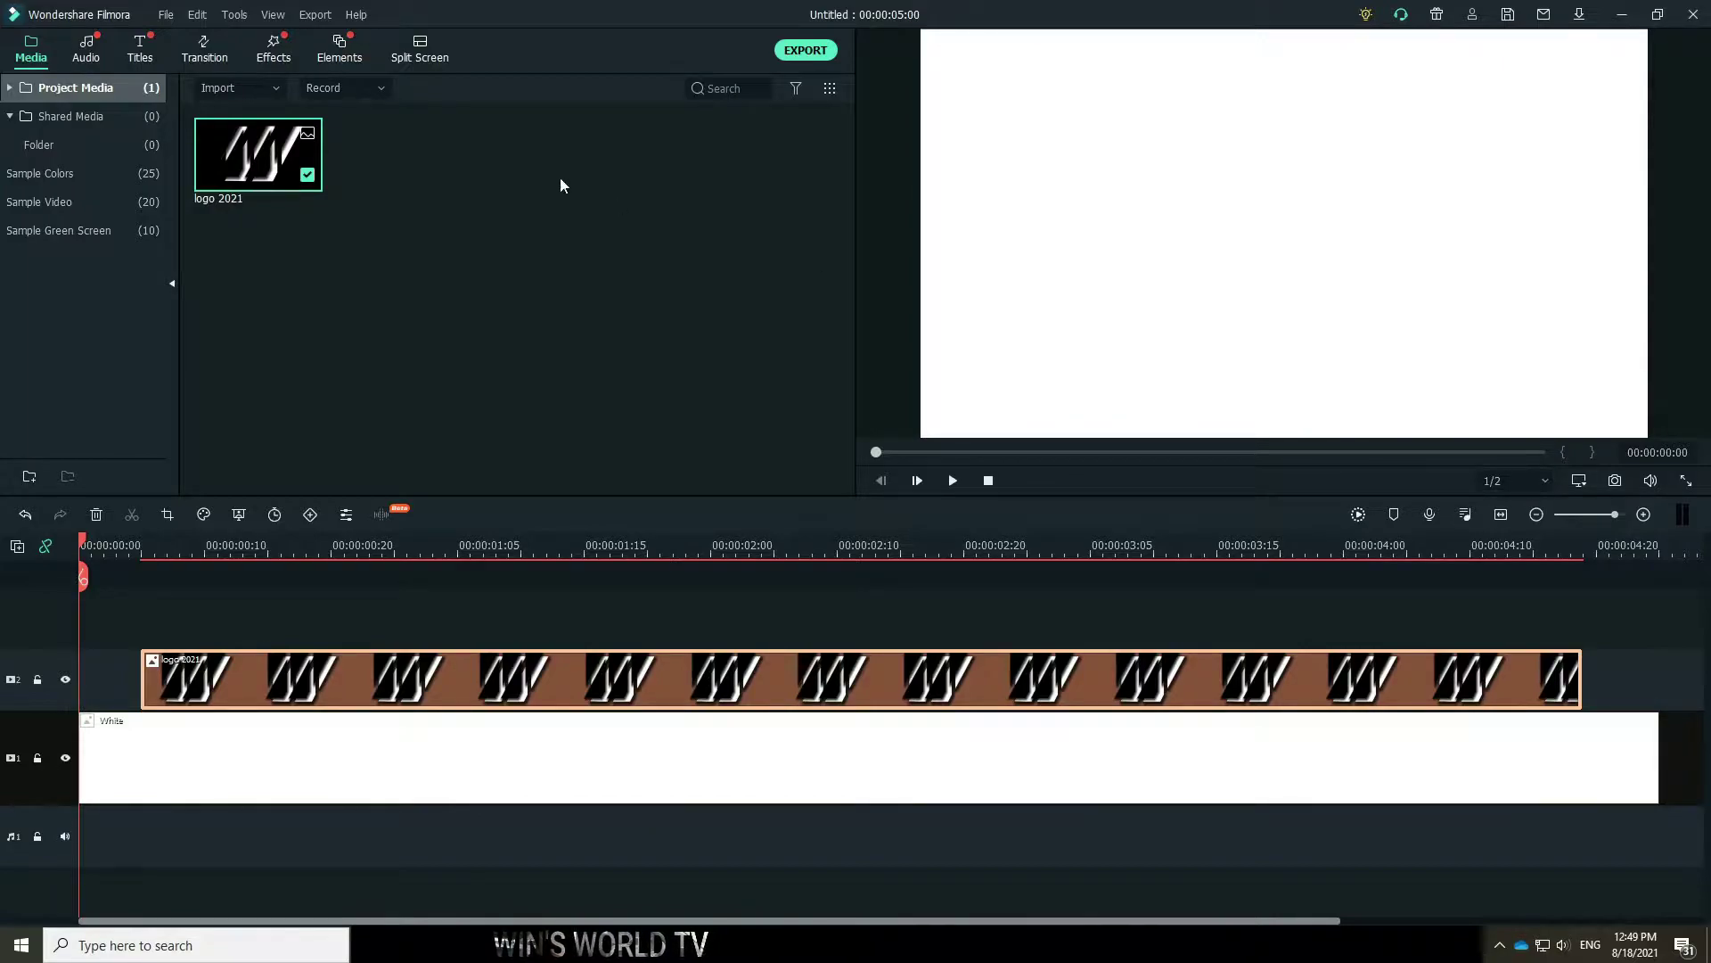
pyautogui.click(273, 14)
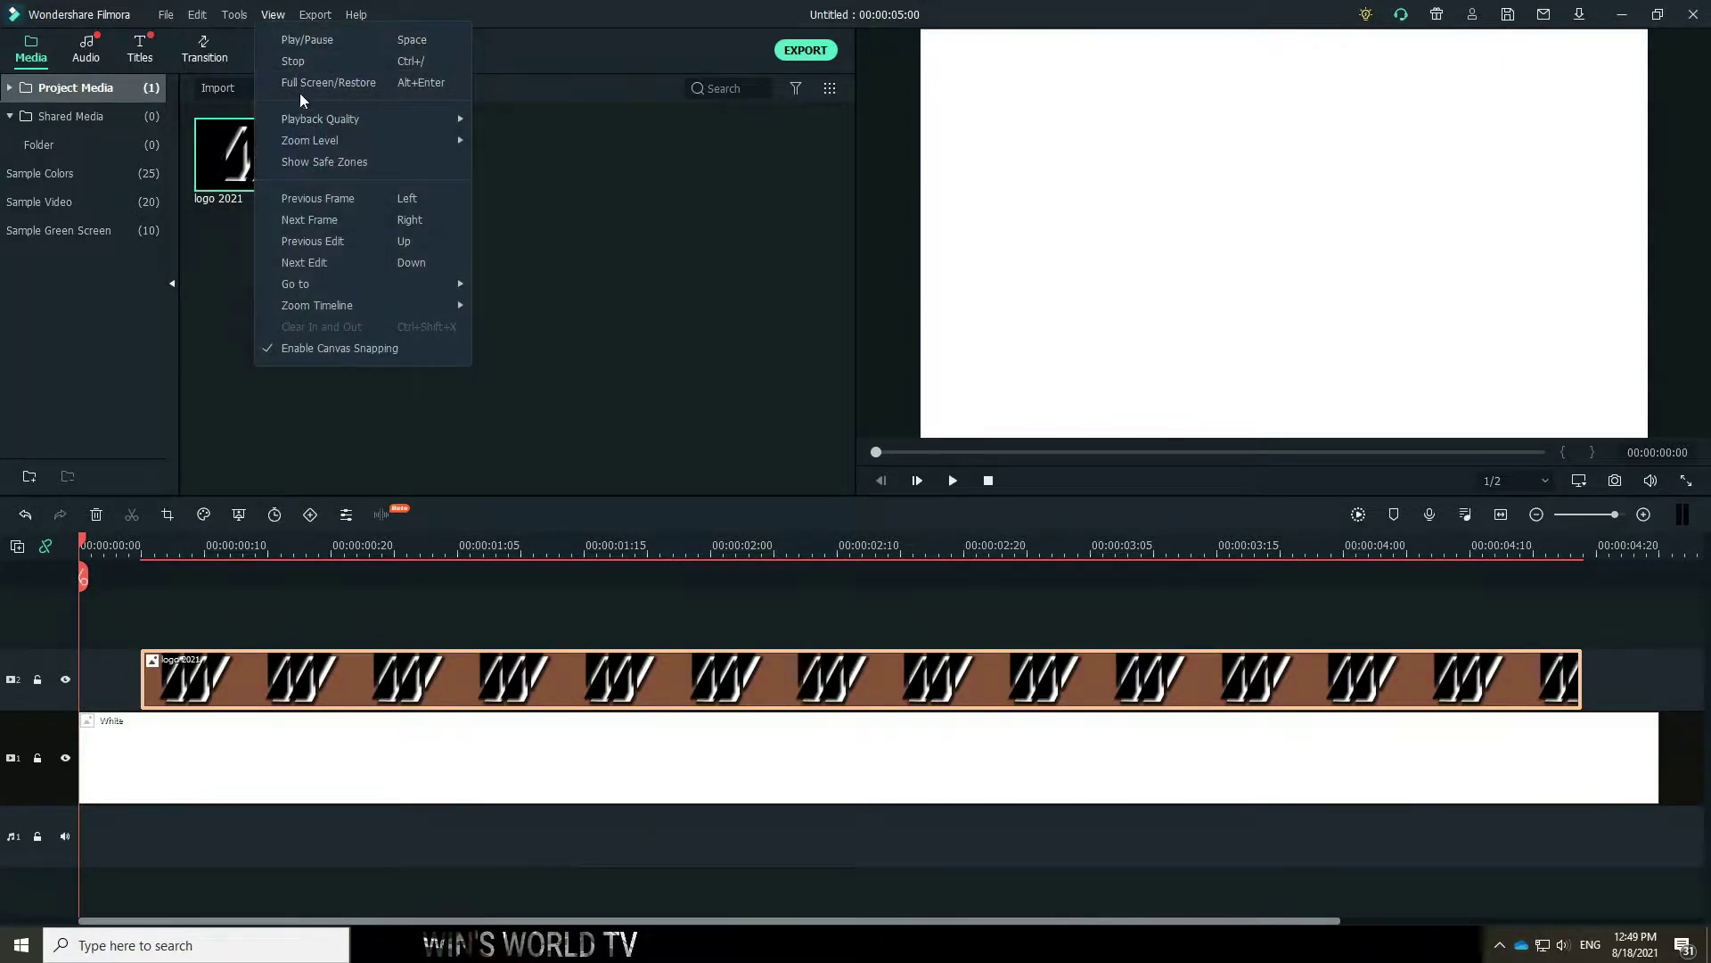
pyautogui.moveTo(304, 148)
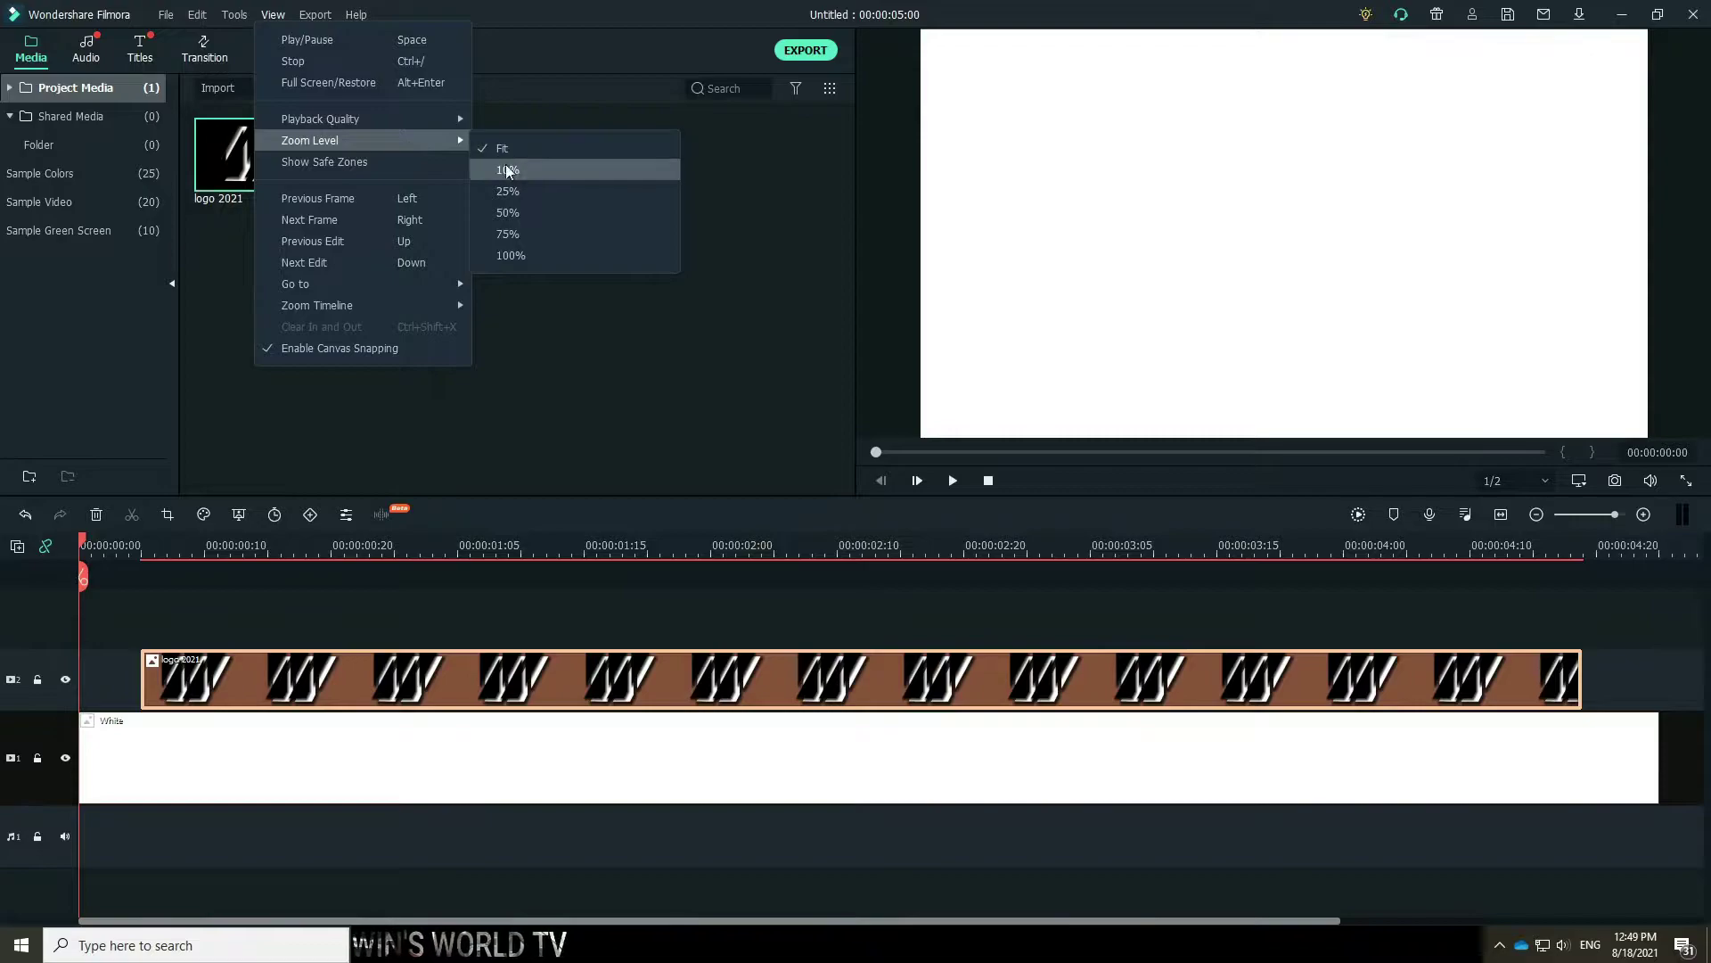
pyautogui.click(508, 191)
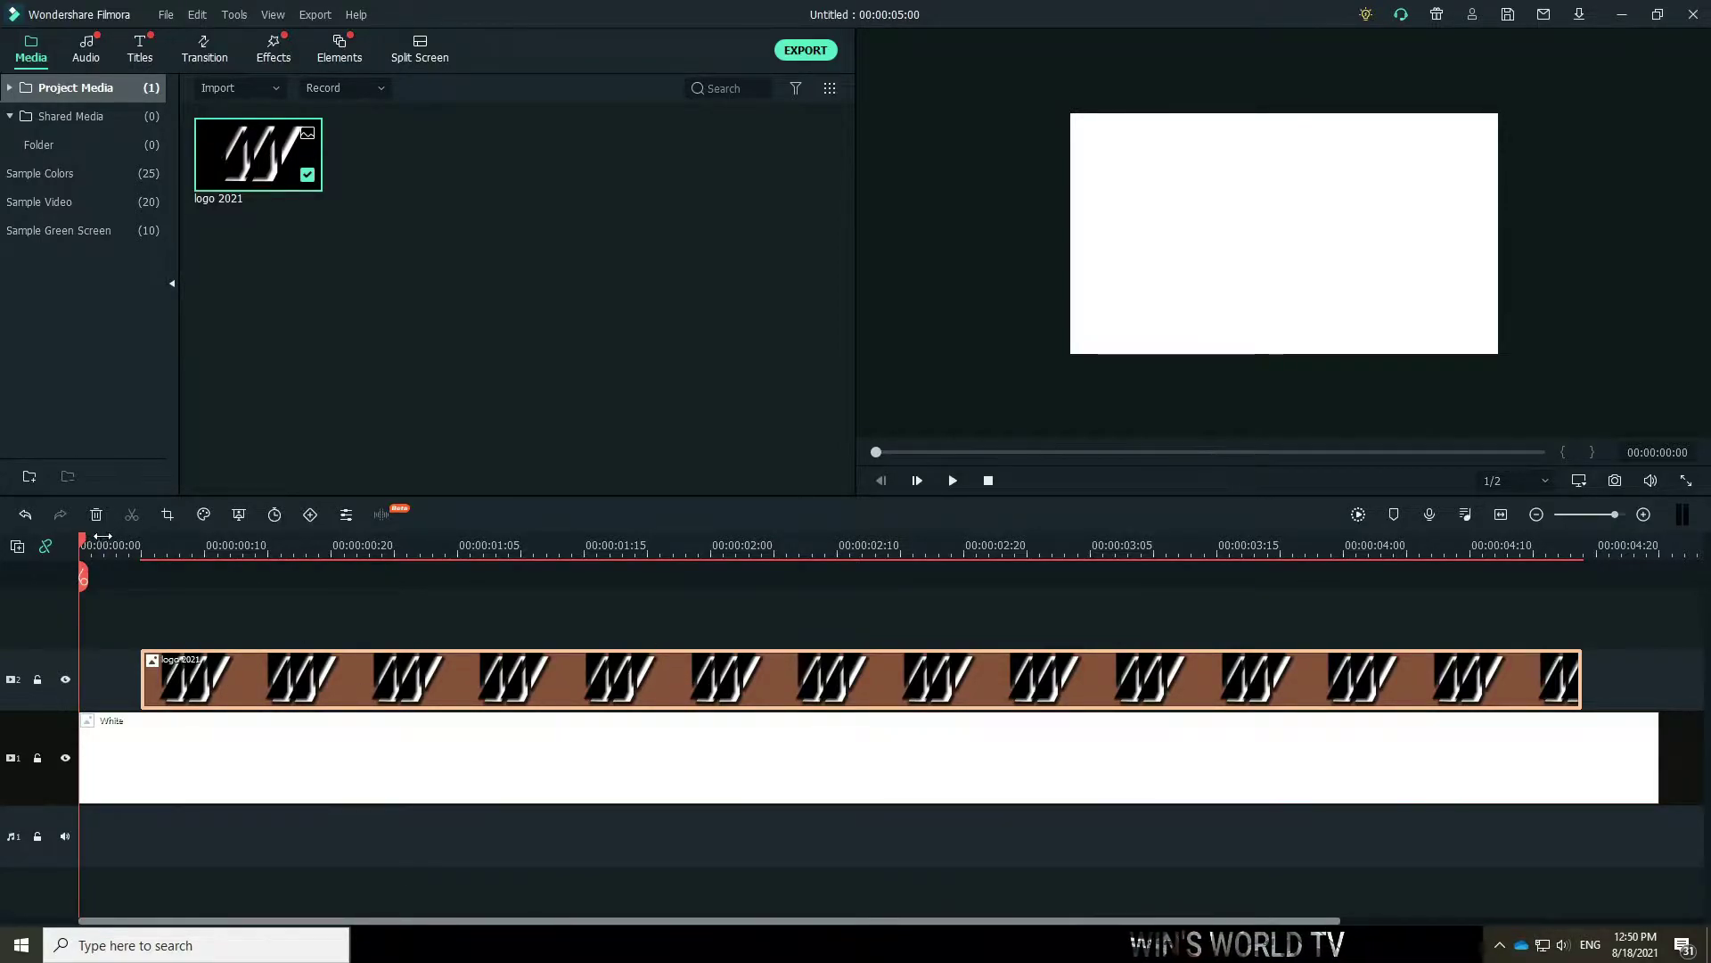
# At 00:00:00:05, shrink the logo to a little over half the frame width and place it on the canvas's left half.
pyautogui.moveTo(84, 546); pyautogui.dragTo(146, 547)
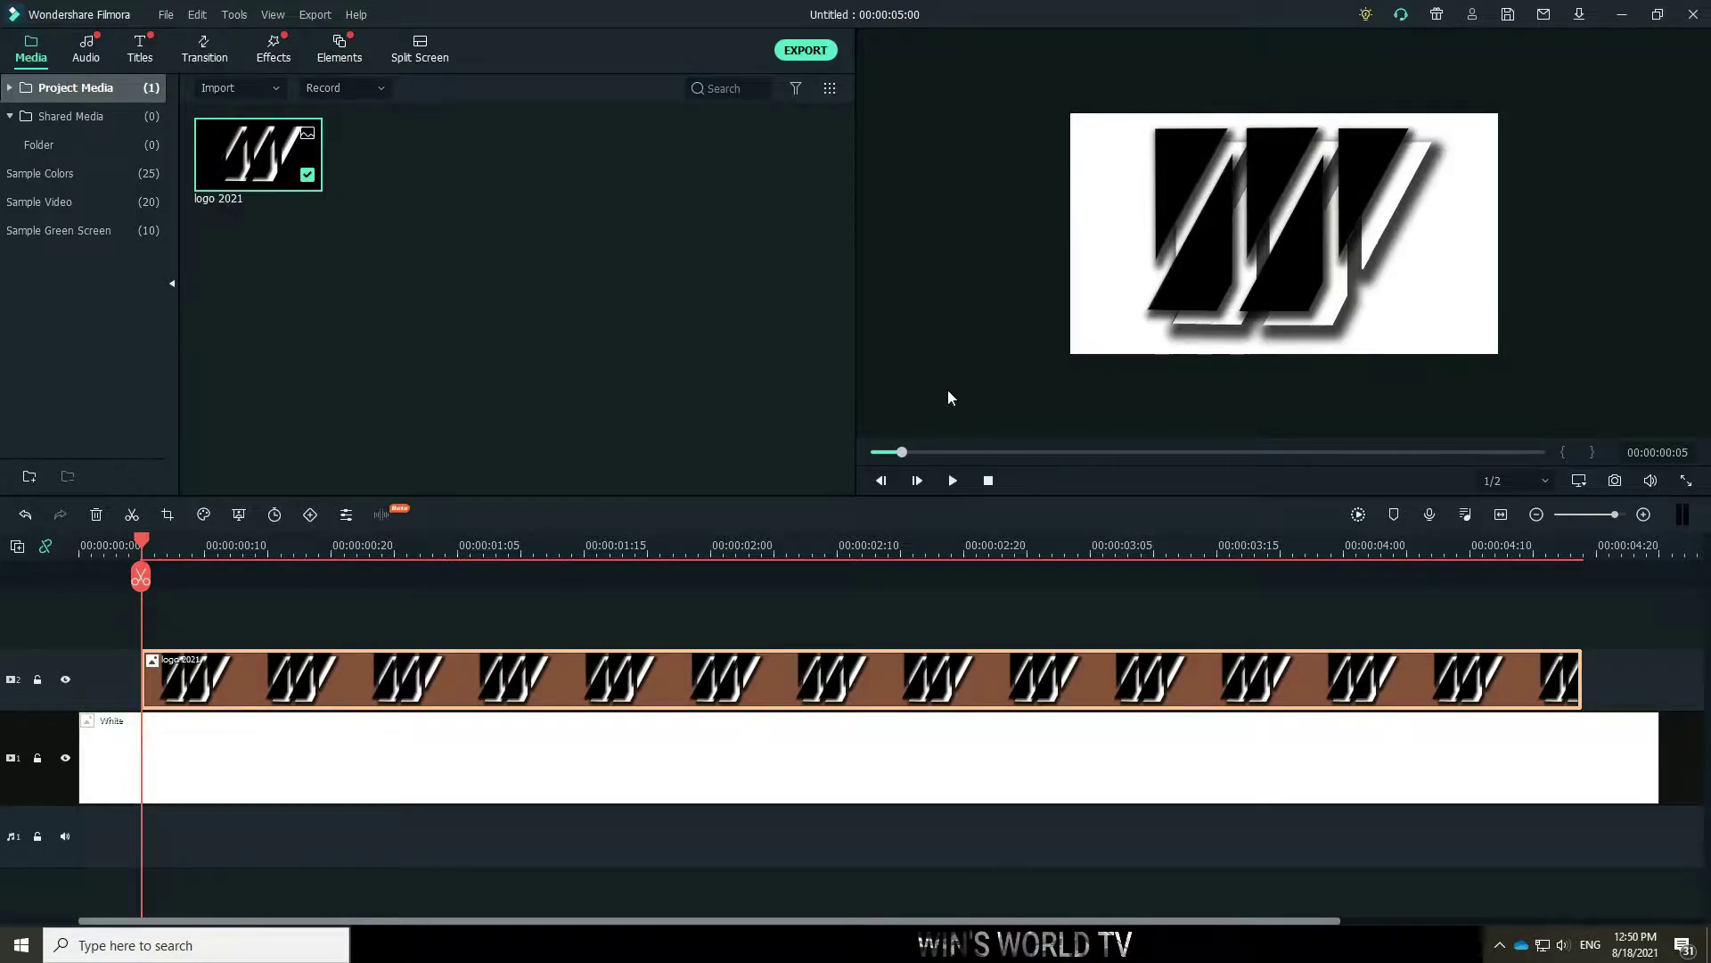
pyautogui.doubleClick(621, 680)
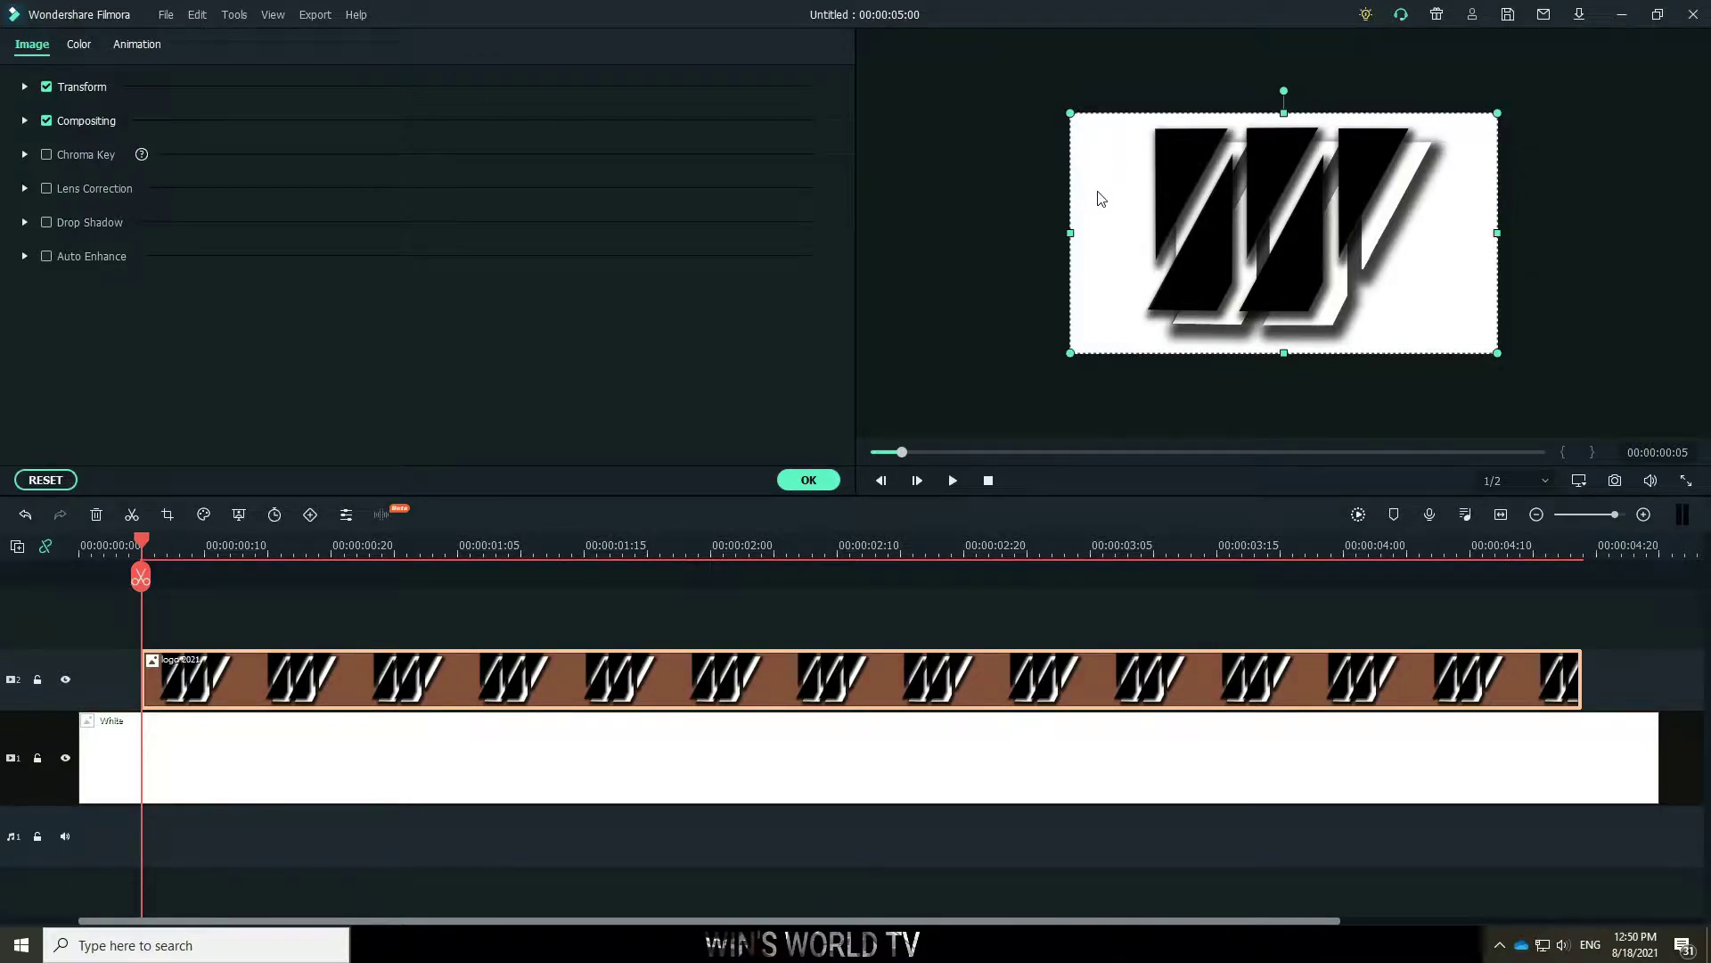
pyautogui.moveTo(1072, 114); pyautogui.dragTo(1259, 219)
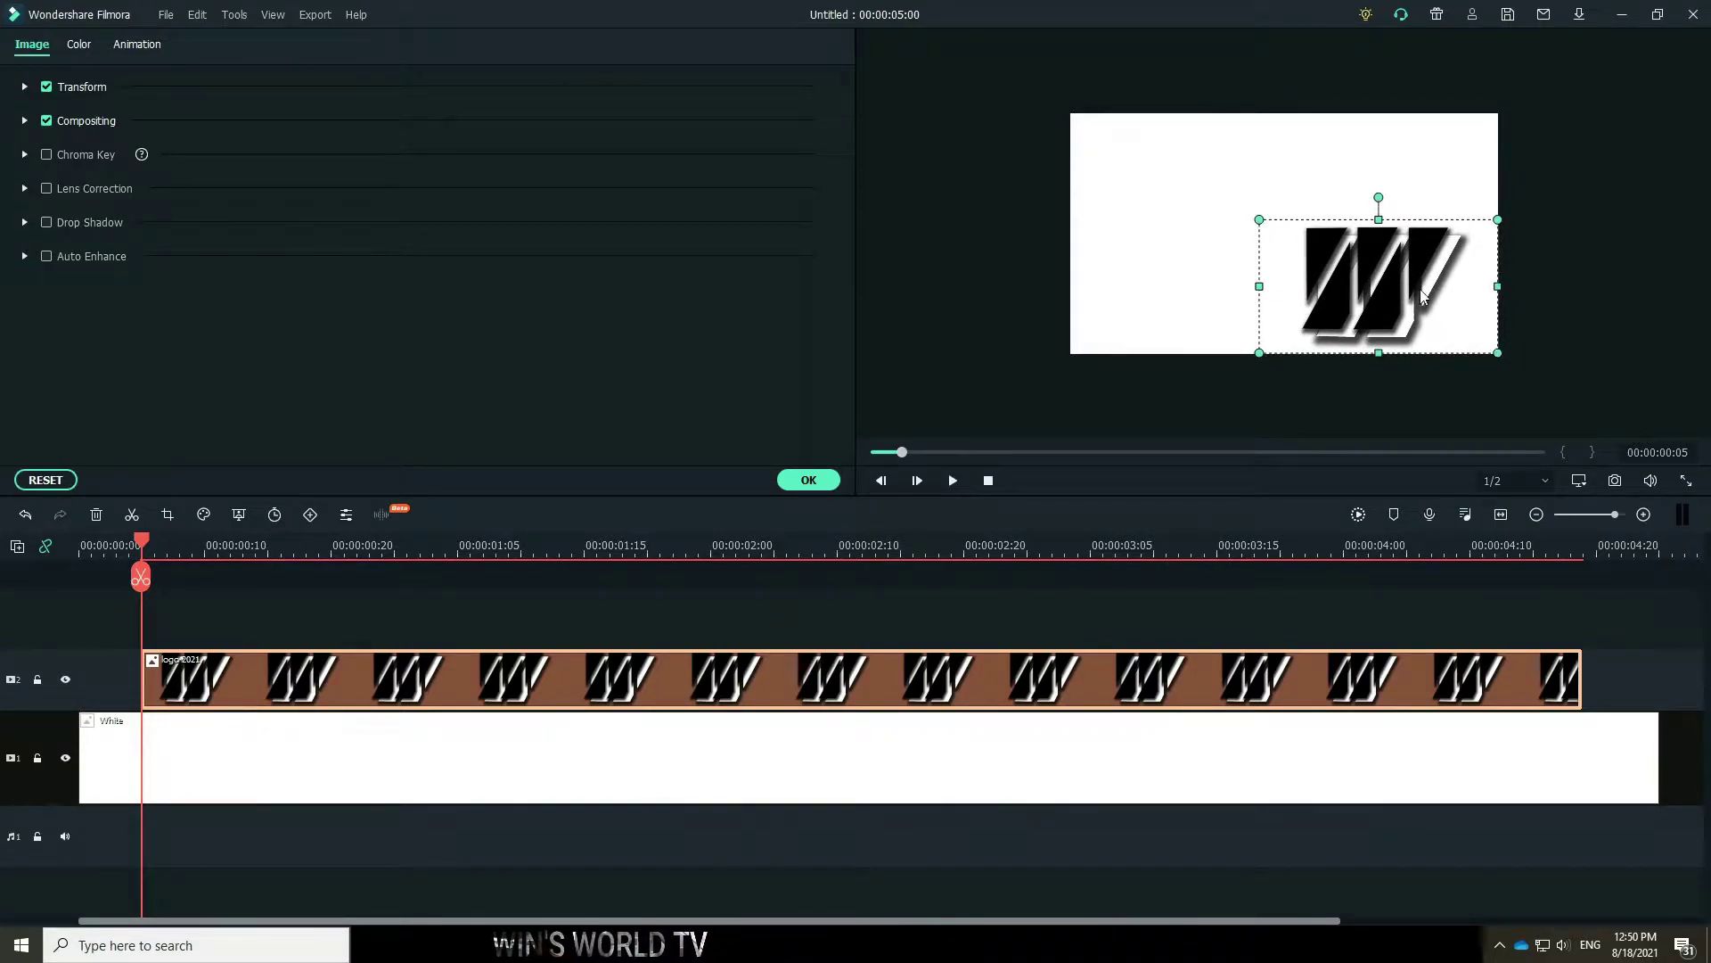
pyautogui.moveTo(1420, 291); pyautogui.dragTo(1181, 224)
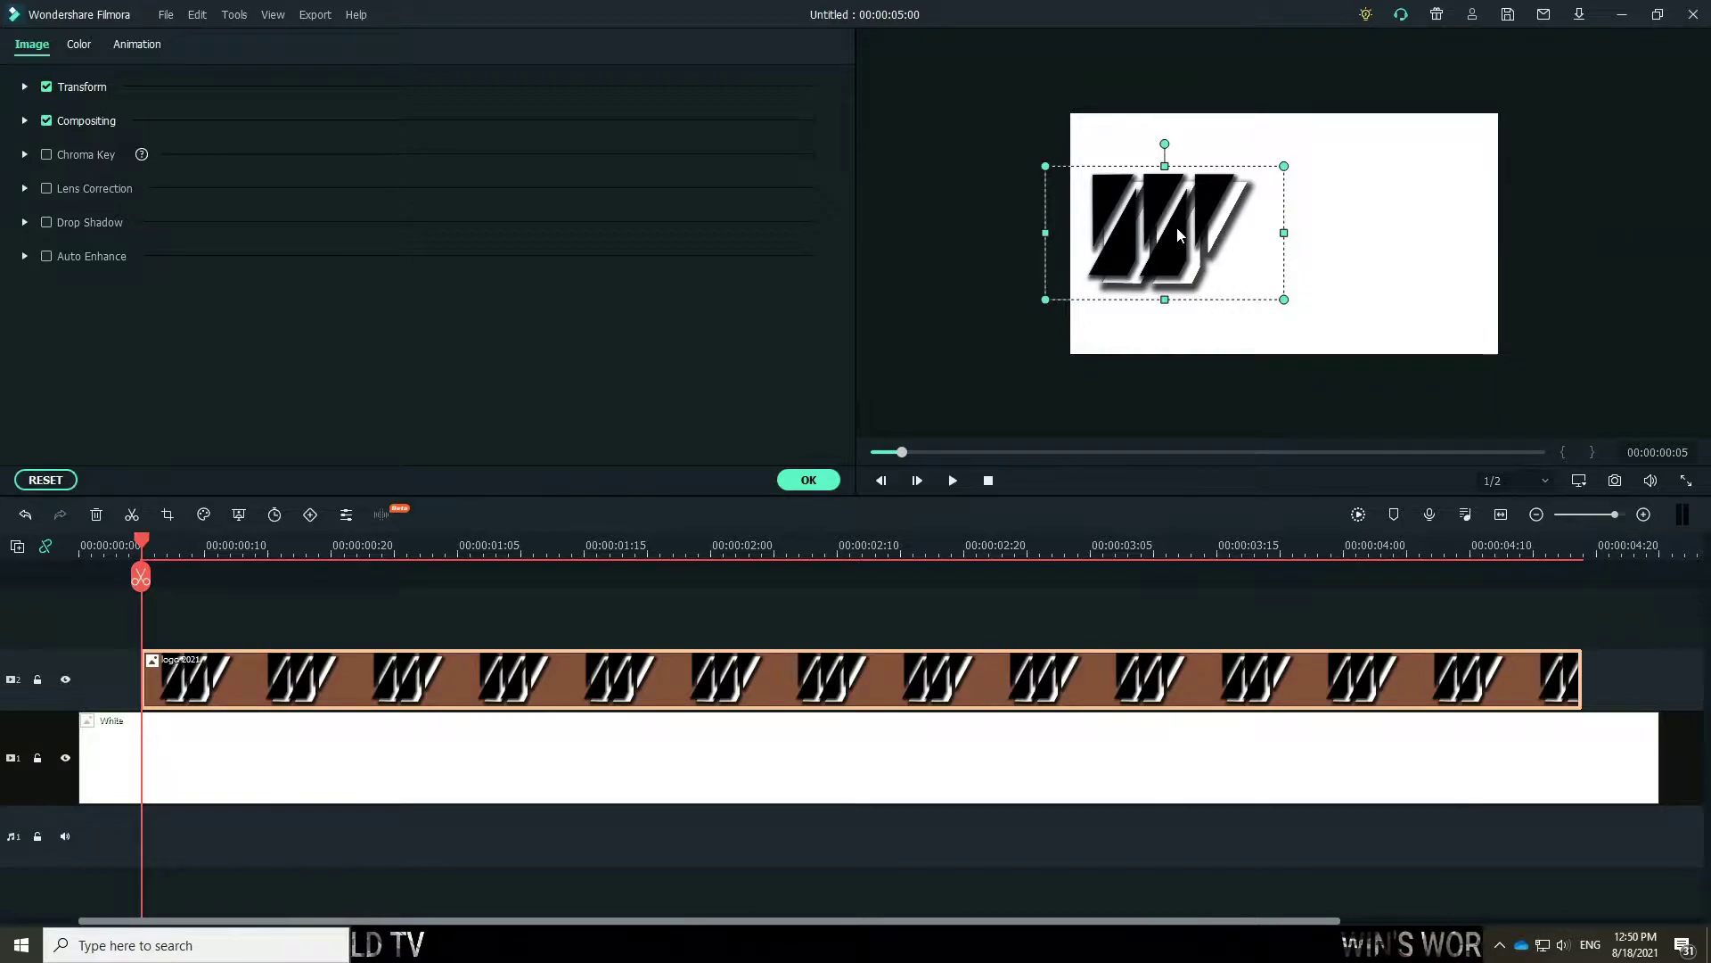
pyautogui.moveTo(1181, 226); pyautogui.dragTo(1181, 226)
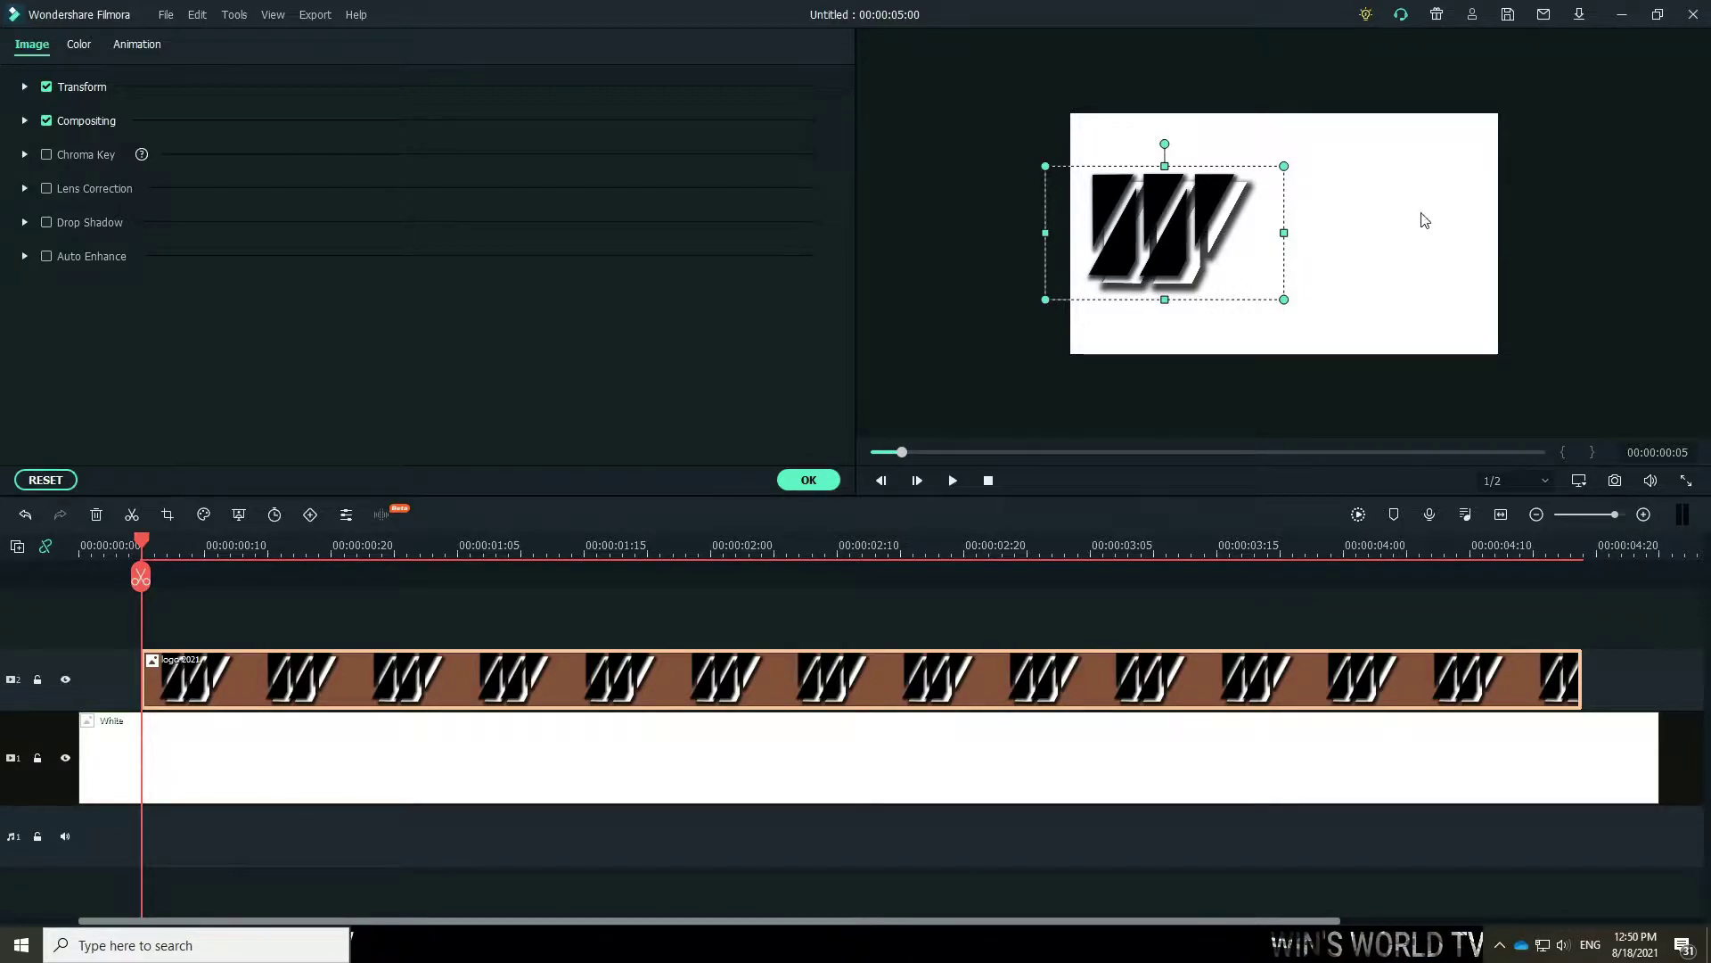
# Move the logo horizontally just outside the canvas's right edge and add a custom animation keyframe at 00:00:00:05.
pyautogui.click(1548, 179)
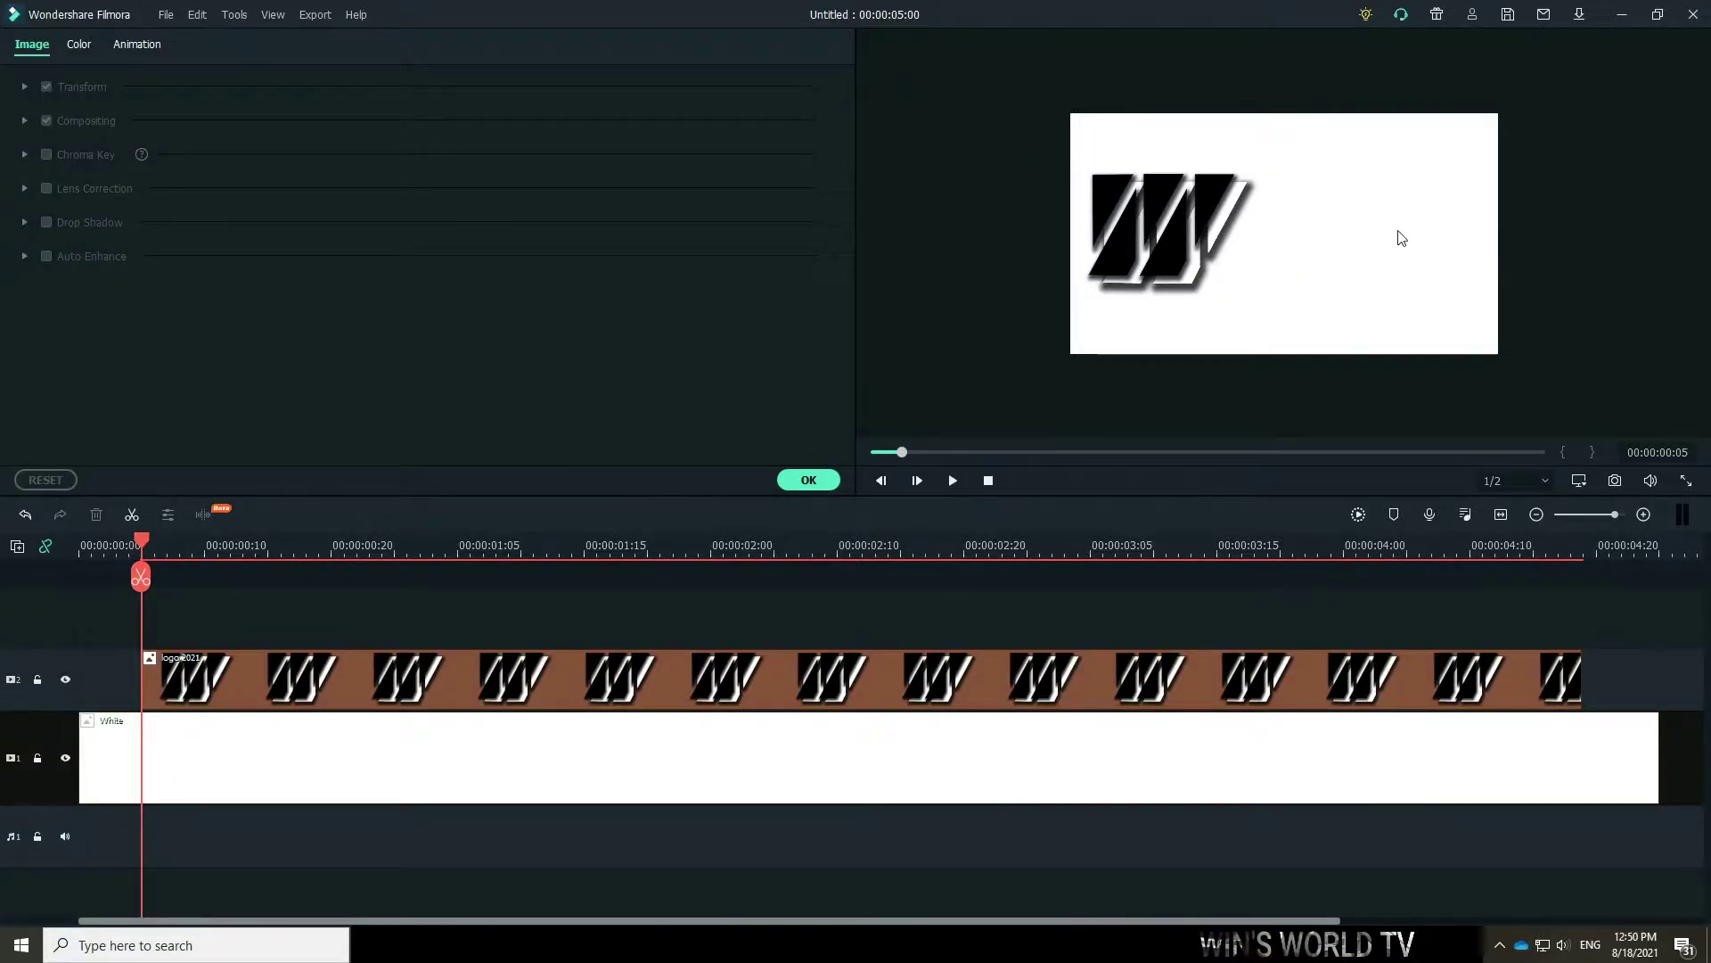
pyautogui.click(1169, 229)
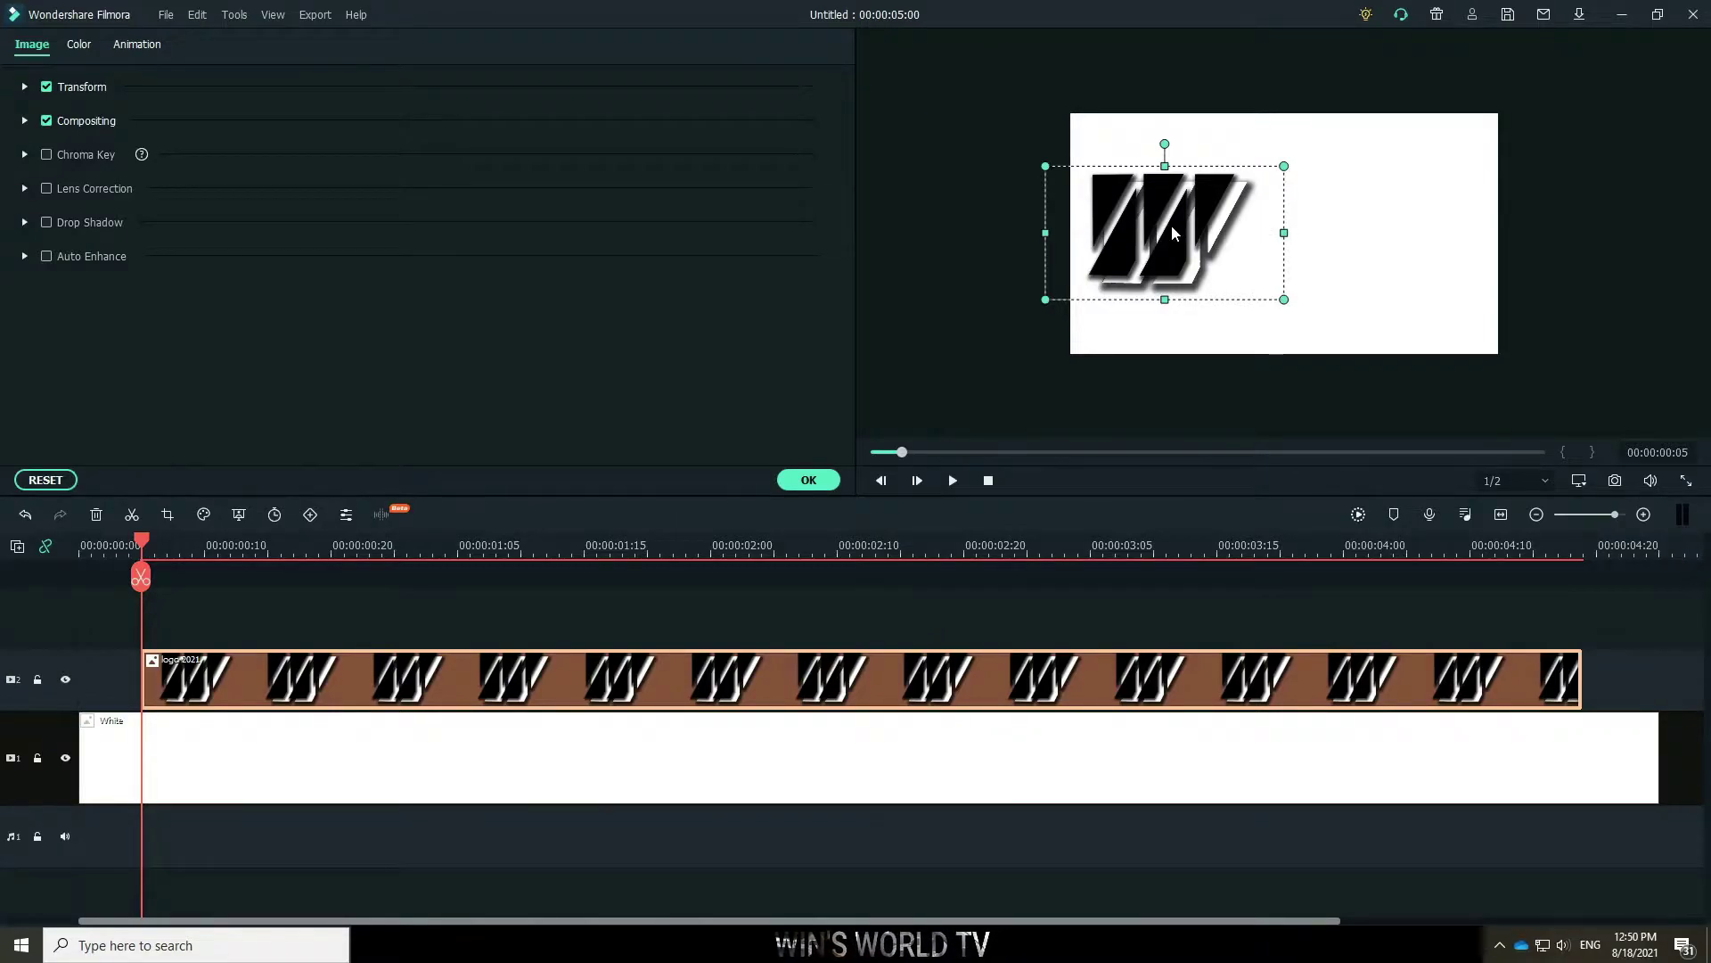
pyautogui.moveTo(1172, 227); pyautogui.dragTo(1585, 230)
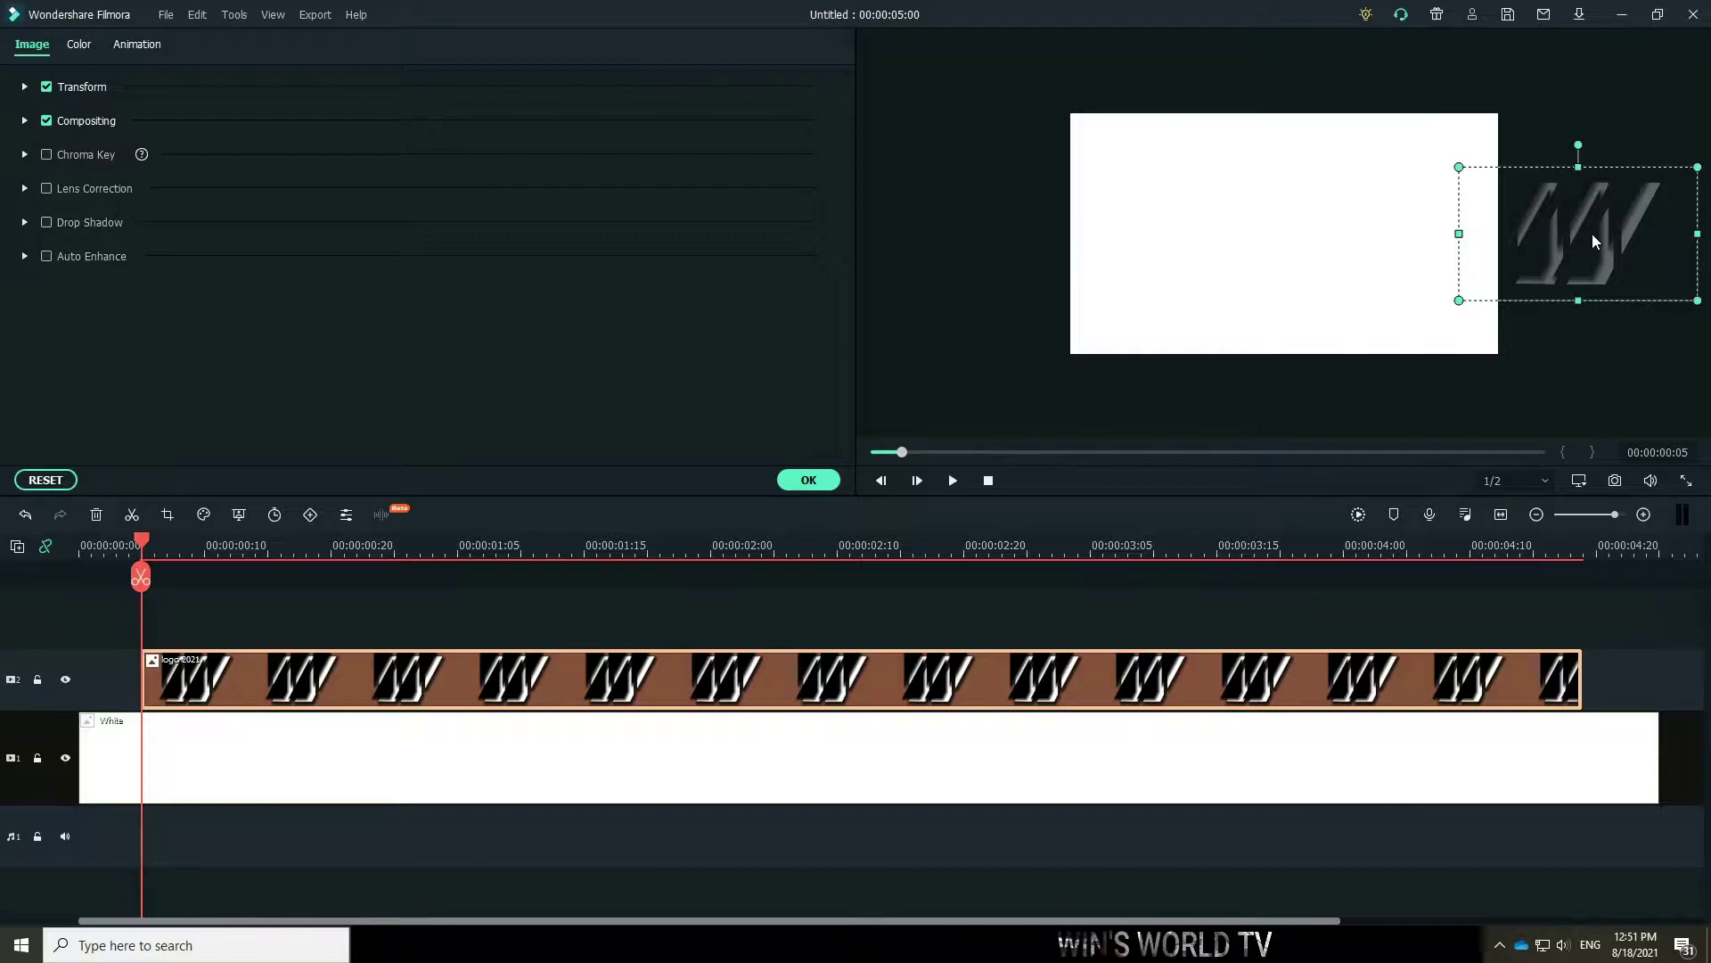
pyautogui.click(310, 515)
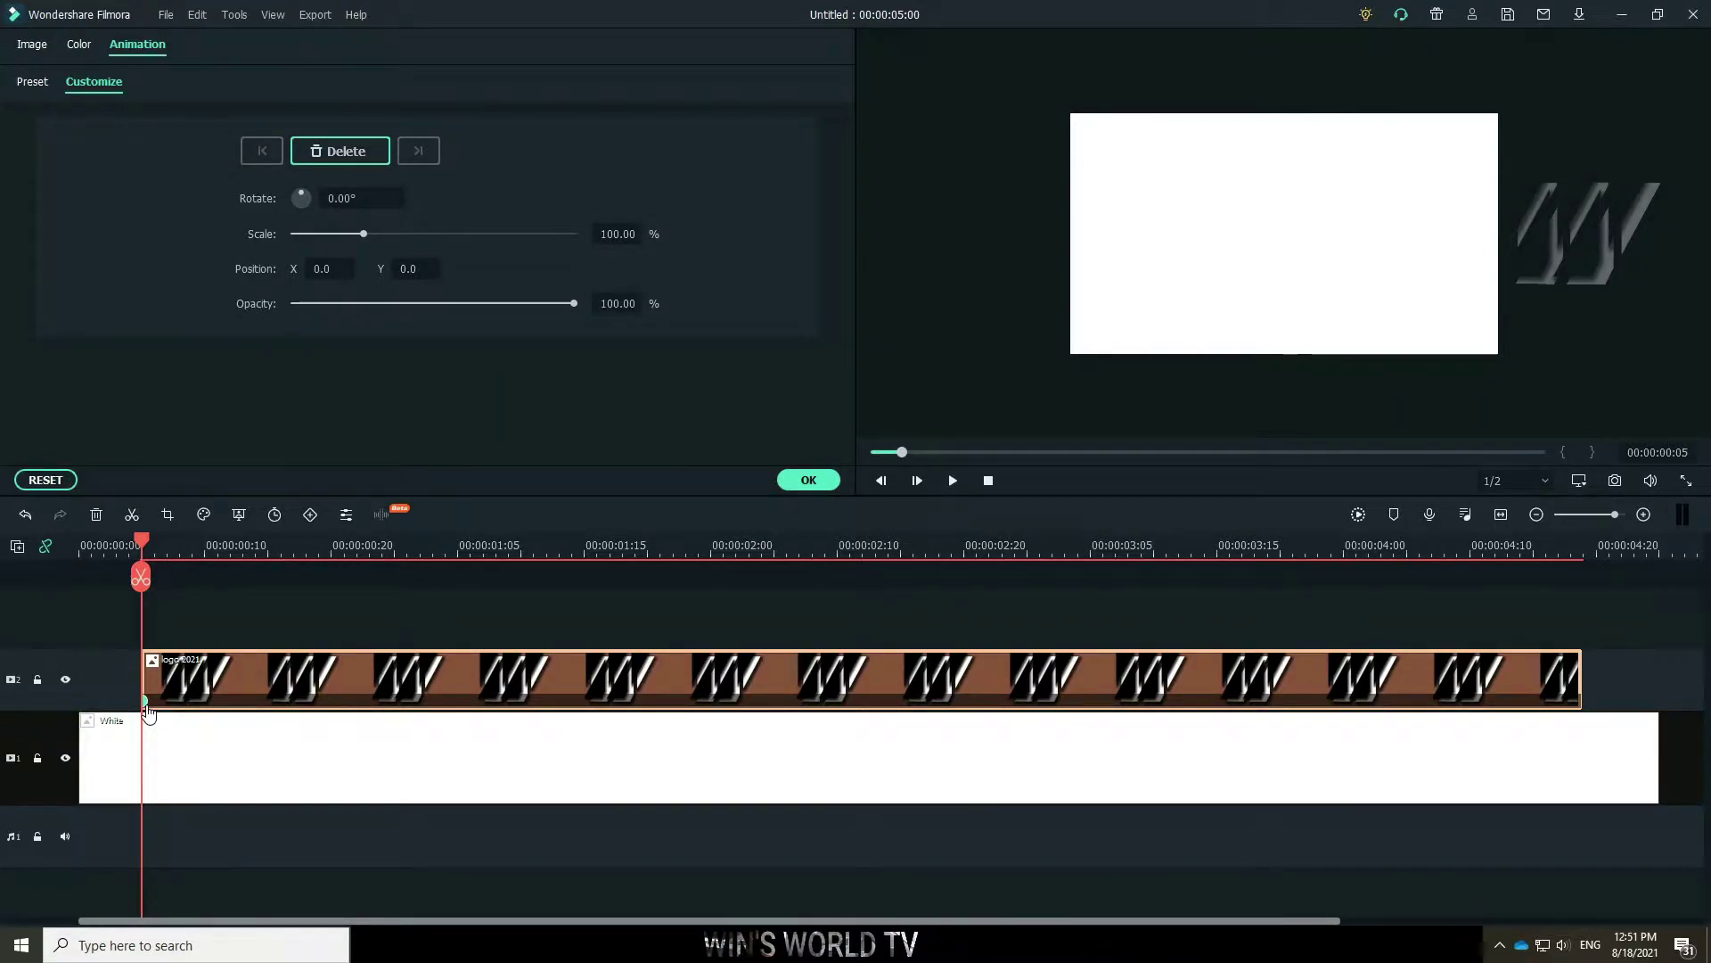
# Add a second logo keyframe at 00:00:00:15 with Position X set to -471.0, bringing the logo onto the canvas's left half.
pyautogui.moveTo(142, 545); pyautogui.dragTo(229, 559)
pyautogui.moveTo(161, 557); pyautogui.dragTo(268, 557)
pyautogui.click(143, 550)
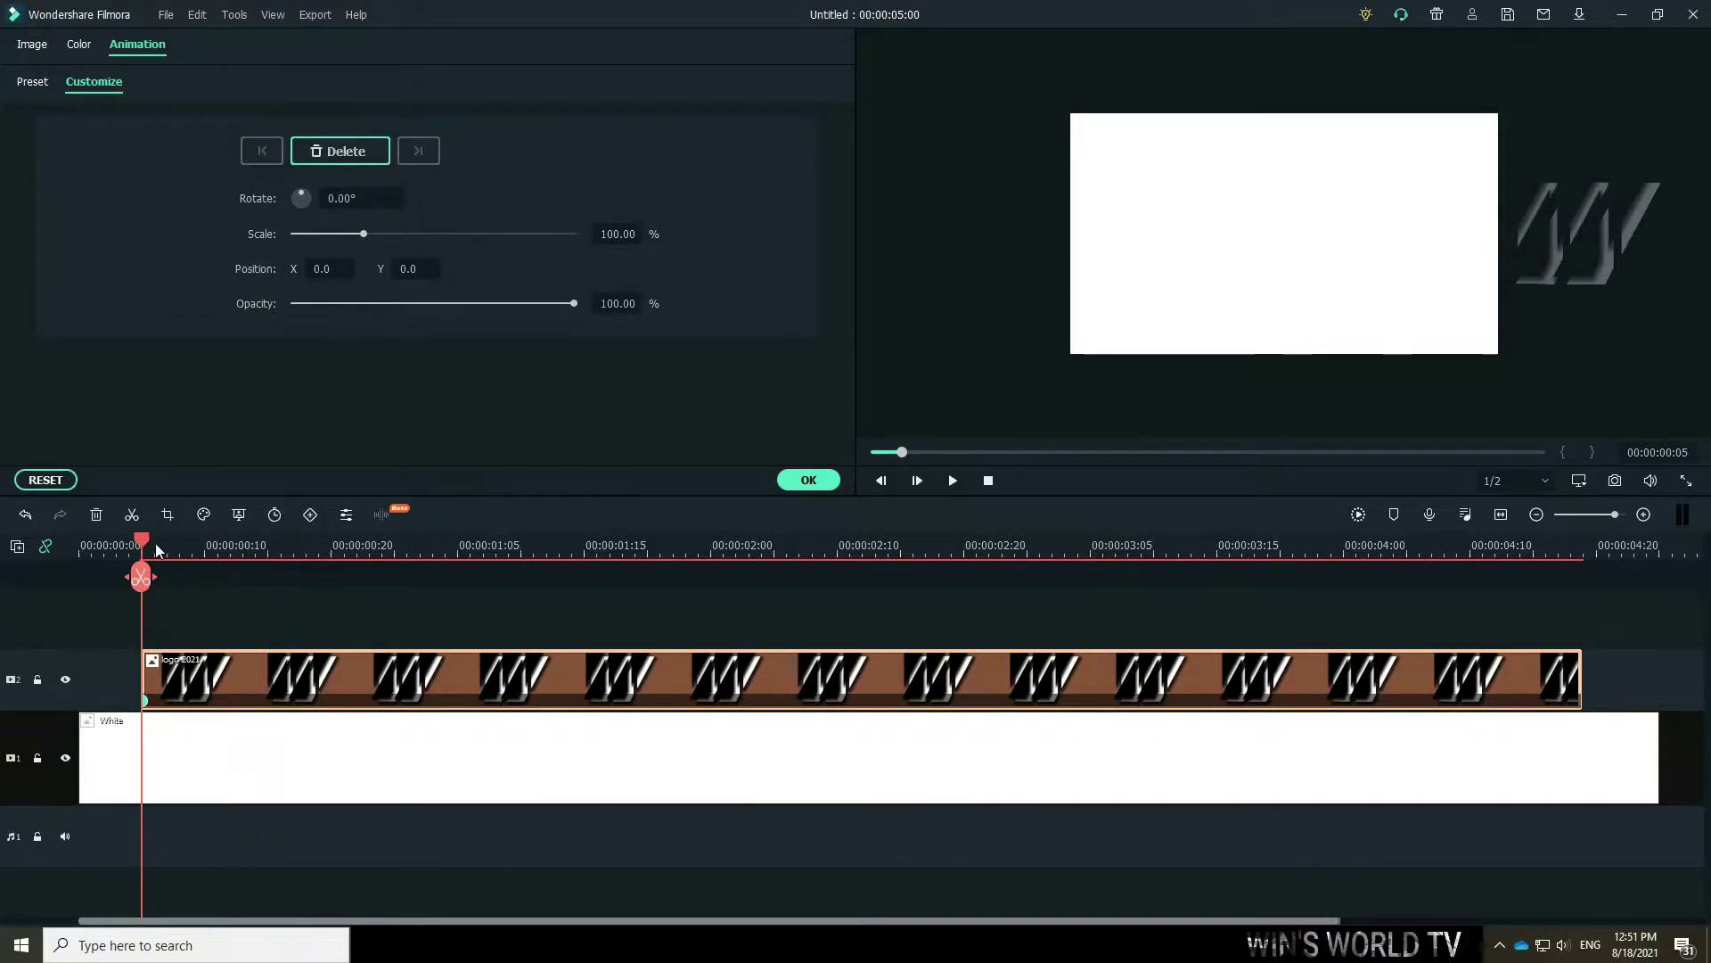
pyautogui.click(156, 550)
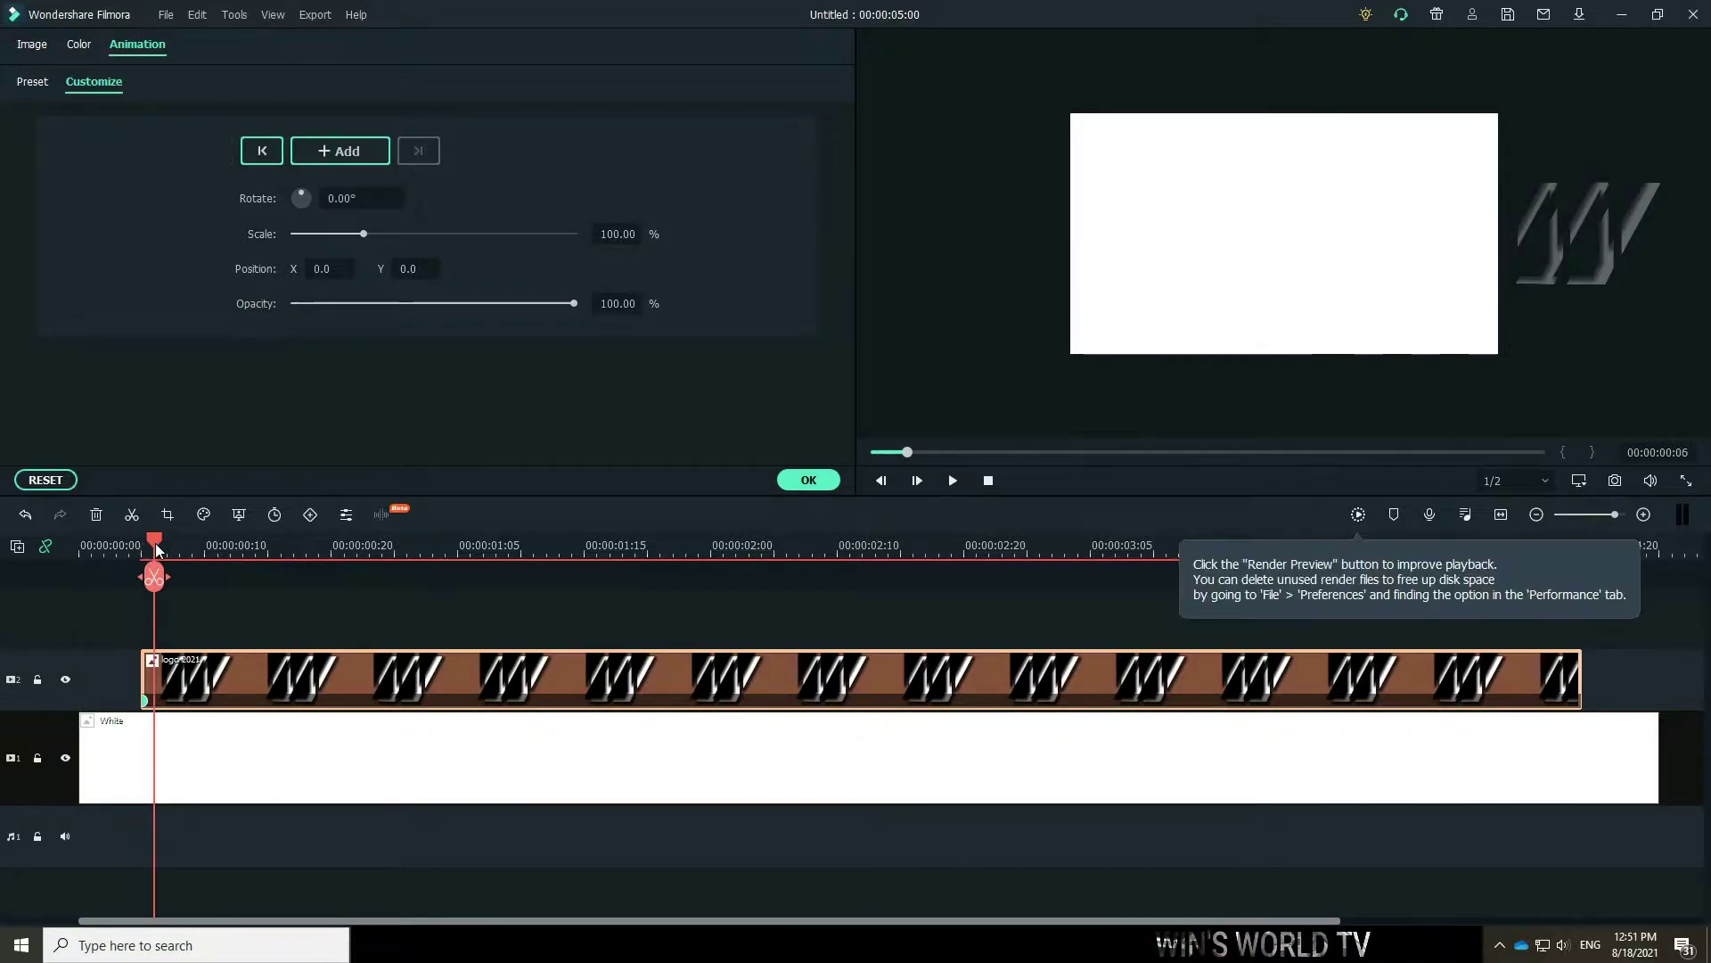
pyautogui.press('Right')
pyautogui.press('Right')
pyautogui.press('Right')
pyautogui.press('Right')
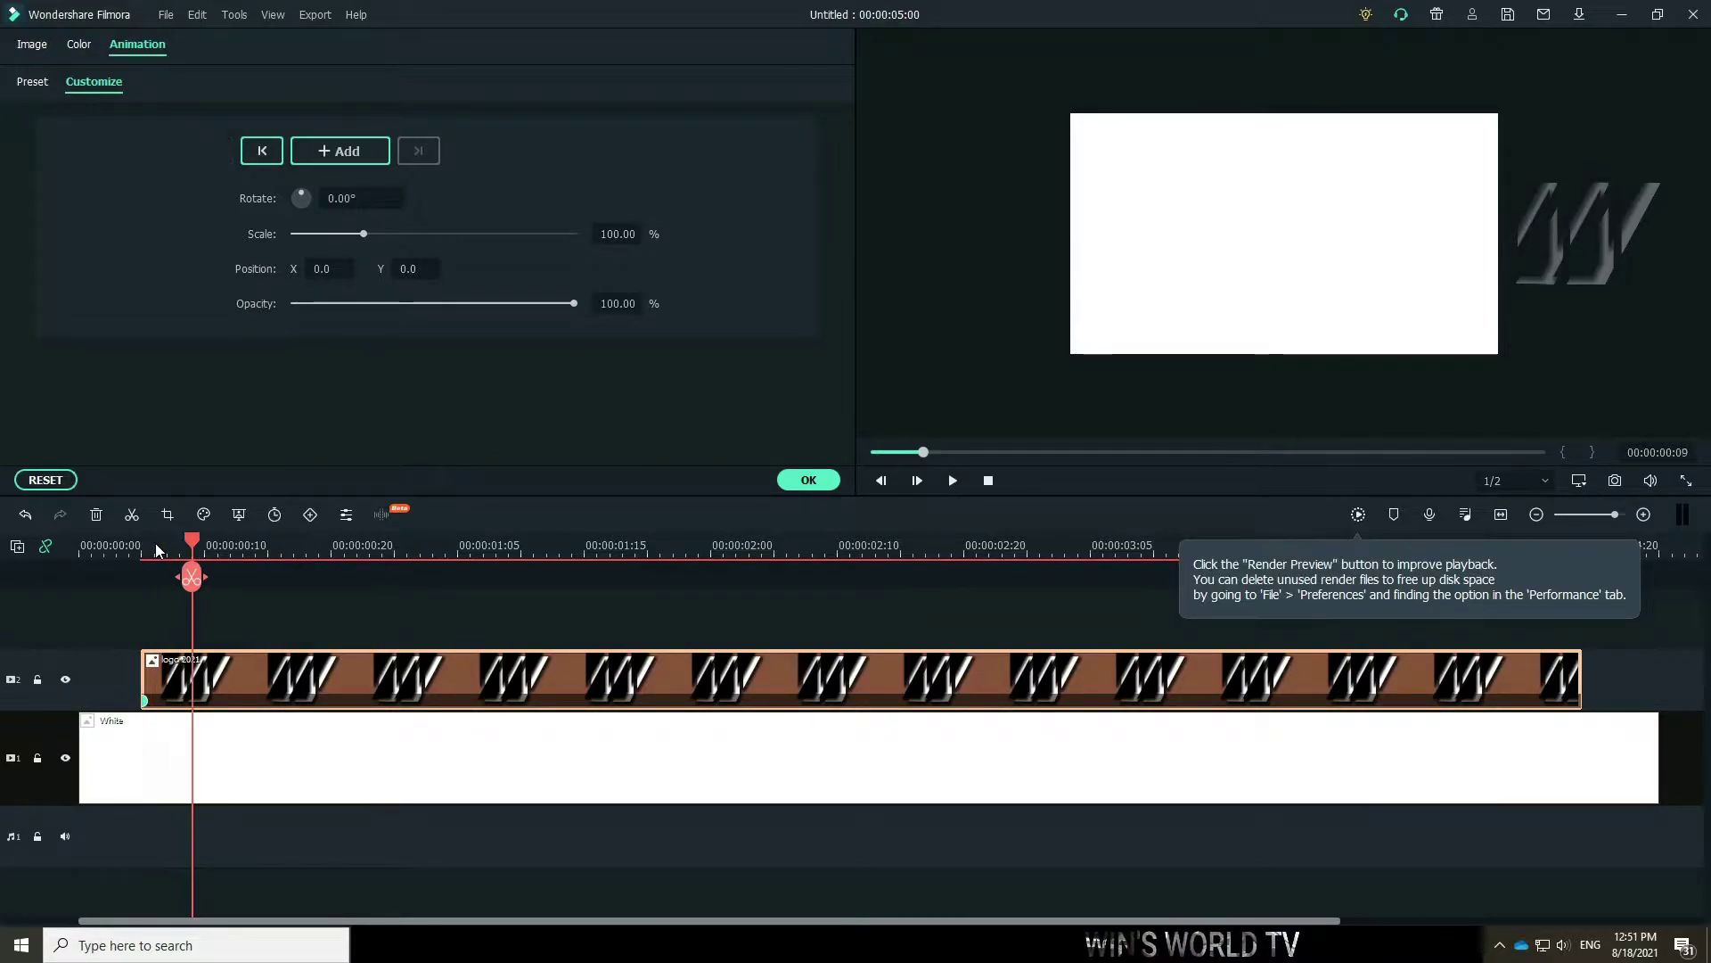
pyautogui.press('Right')
pyautogui.press('Right')
pyautogui.press('Right')
pyautogui.press('Right')
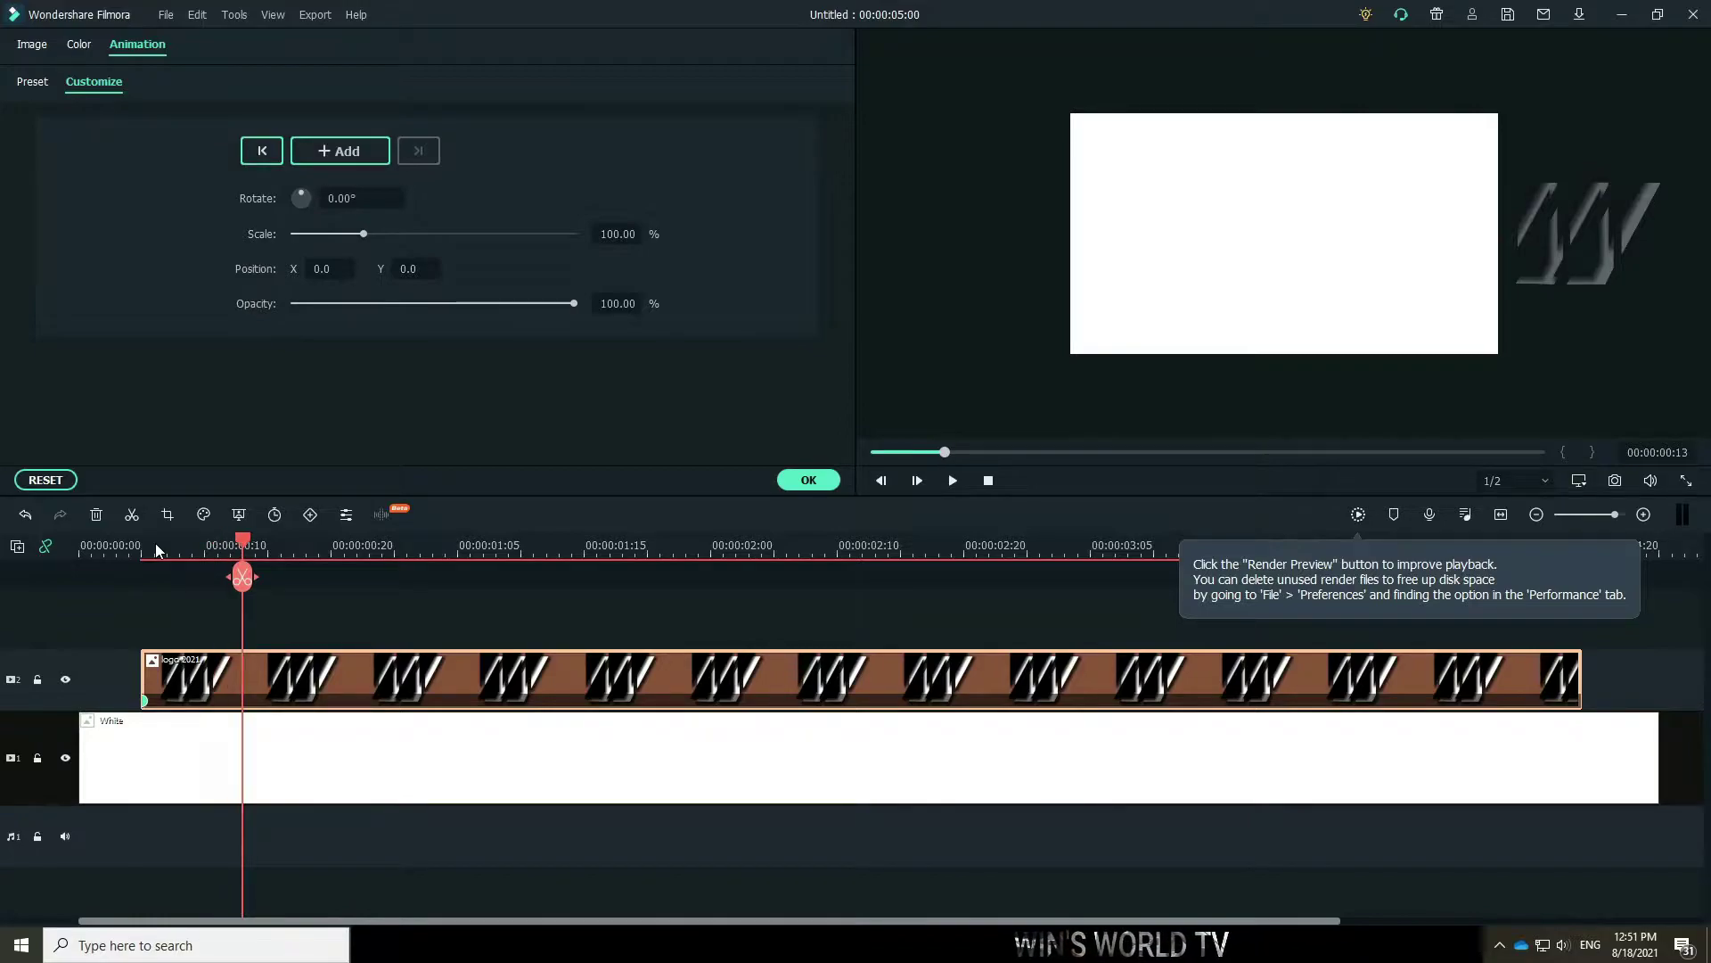
pyautogui.press('Right')
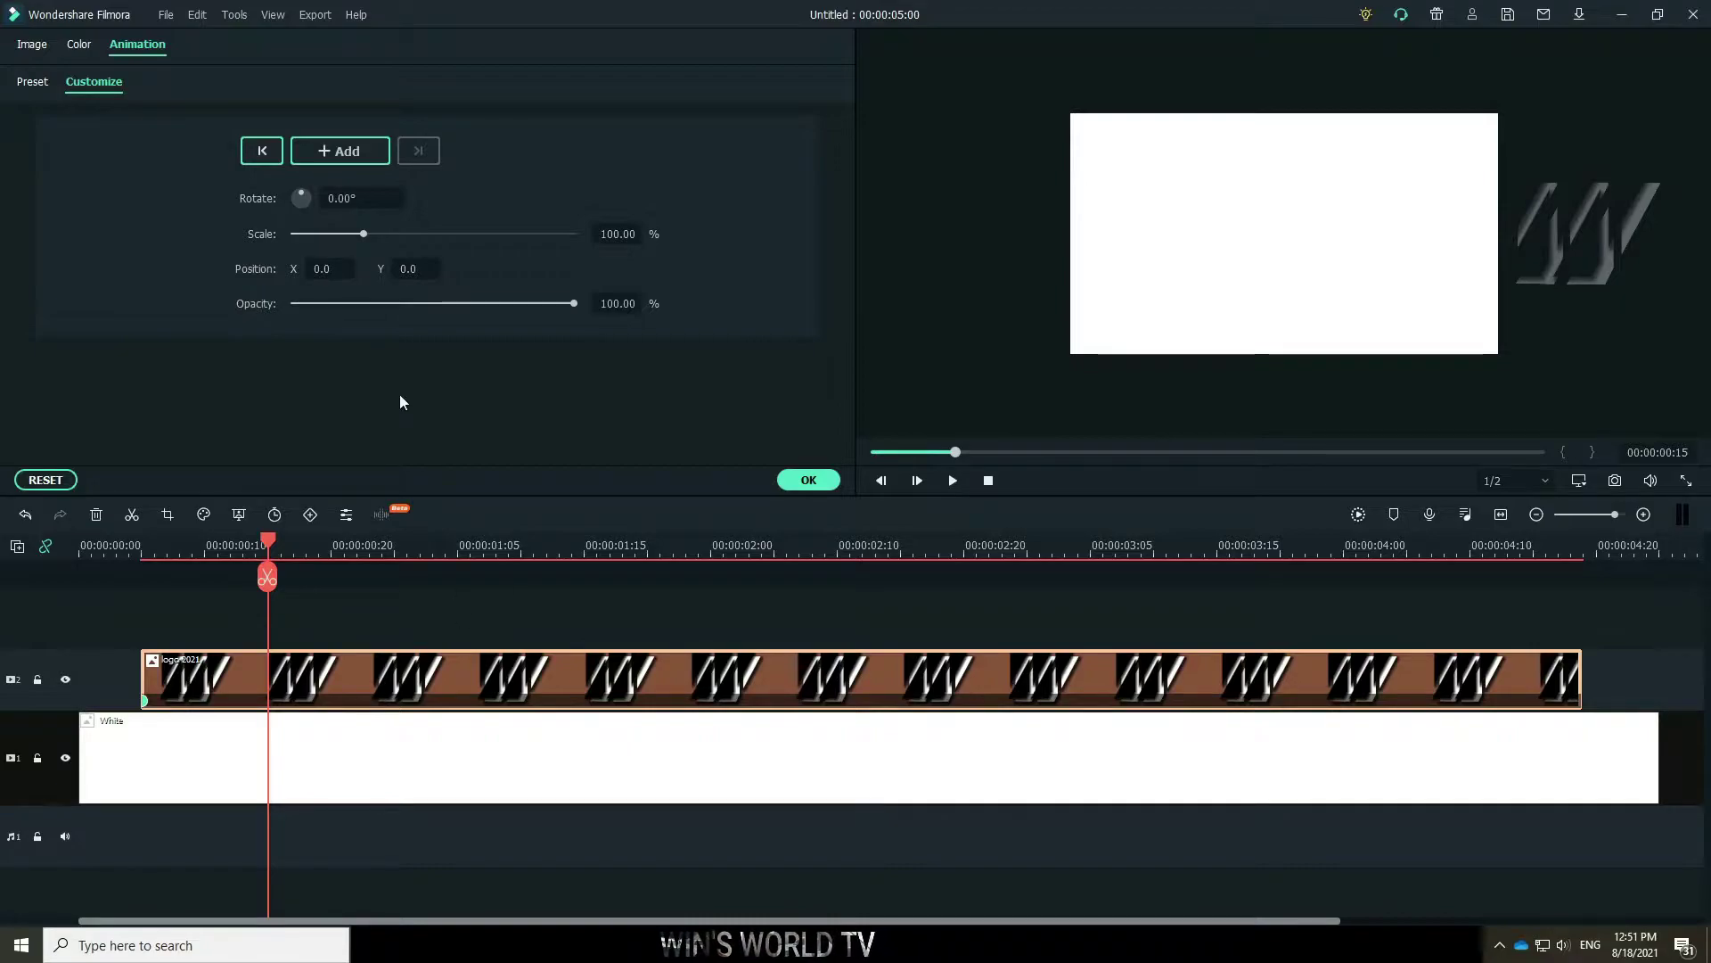
pyautogui.moveTo(330, 268); pyautogui.dragTo(132, 268)
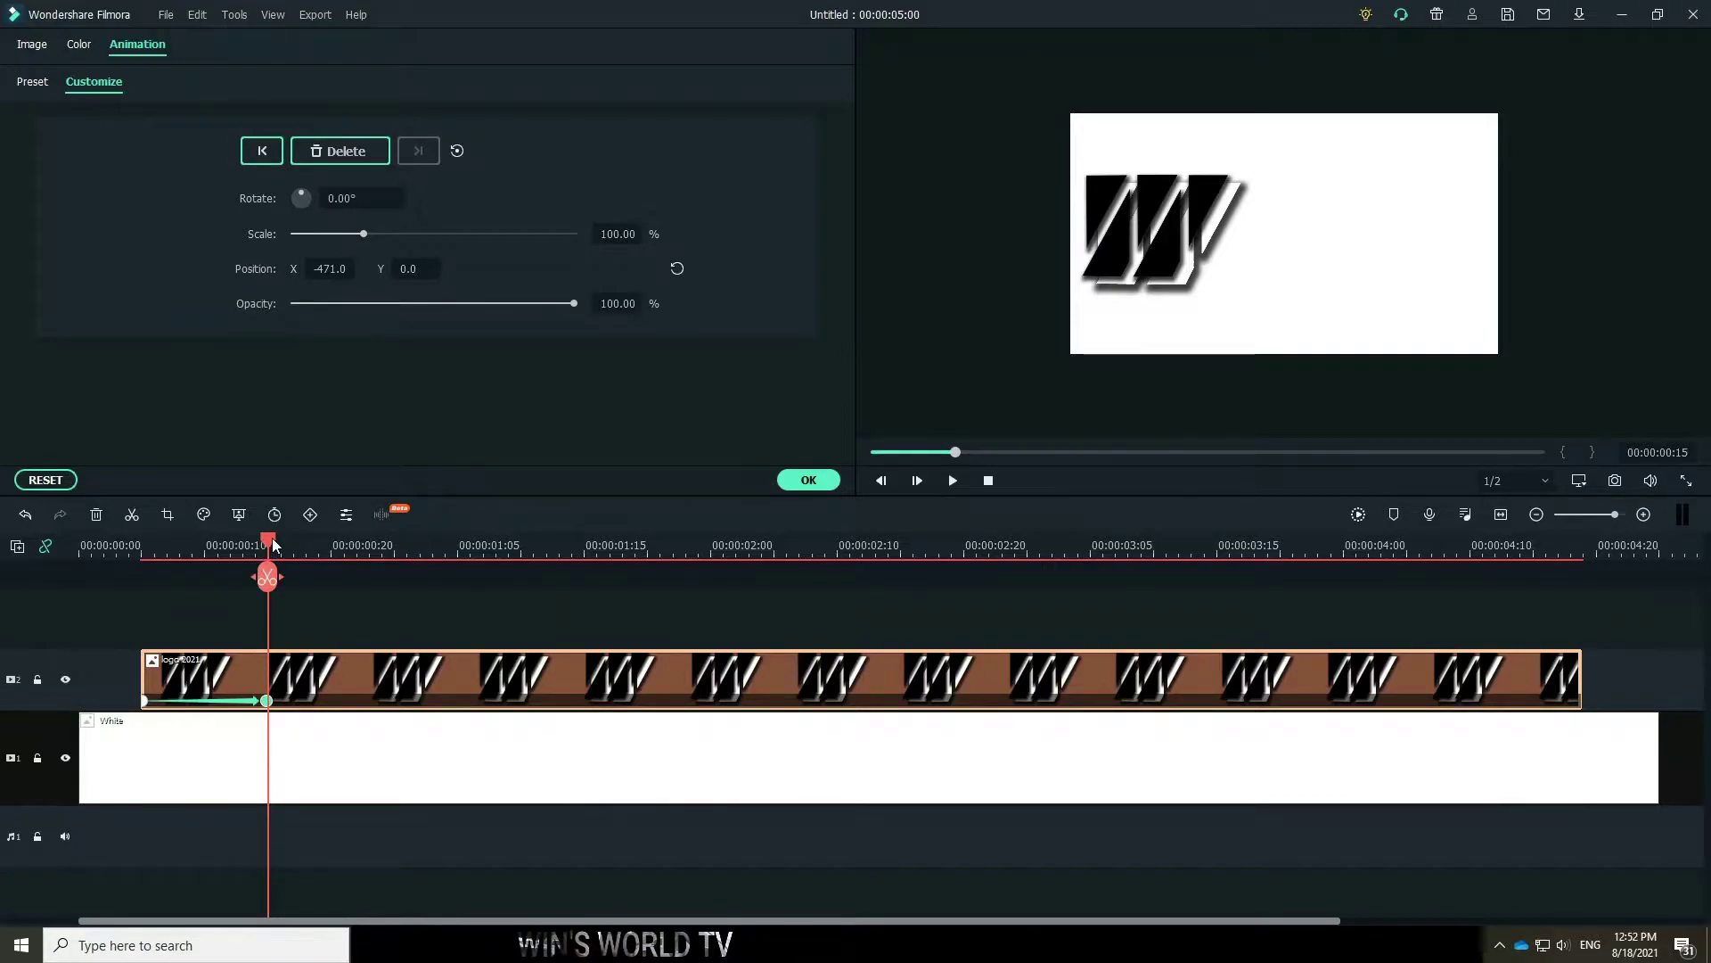
# Scrub through the logo's slide-in from the timeline start to 00:00:00:15 and apply the custom animation.
pyautogui.moveTo(273, 545); pyautogui.dragTo(72, 551)
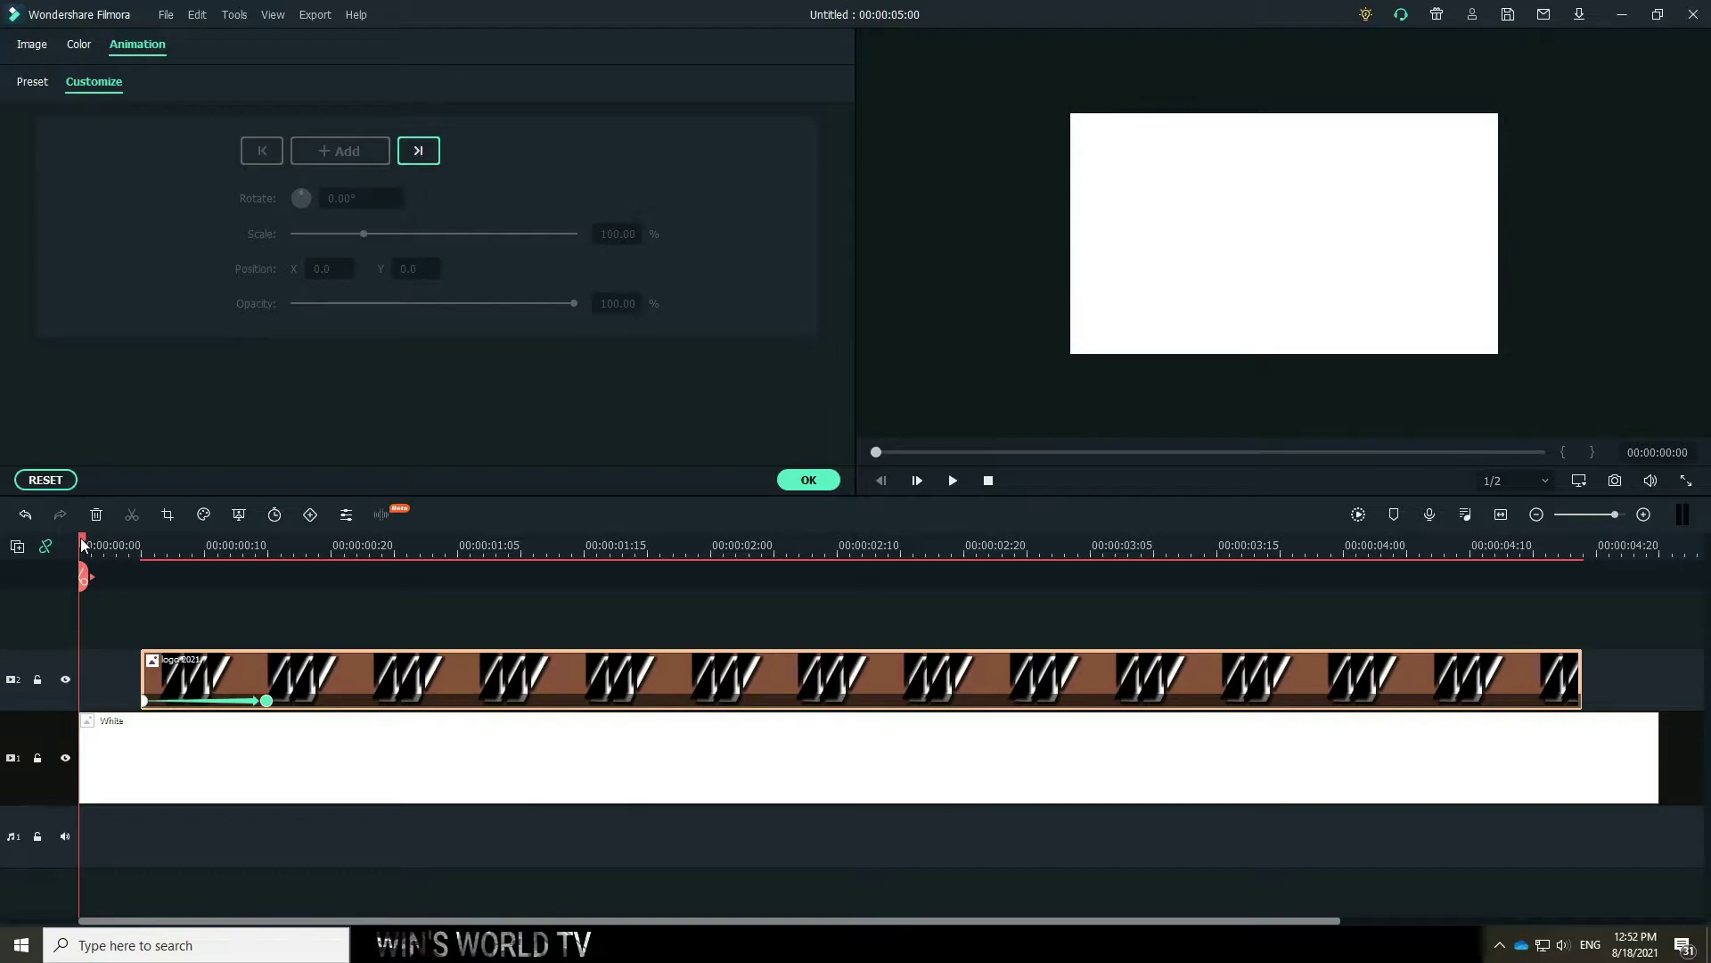
pyautogui.moveTo(86, 545); pyautogui.dragTo(269, 579)
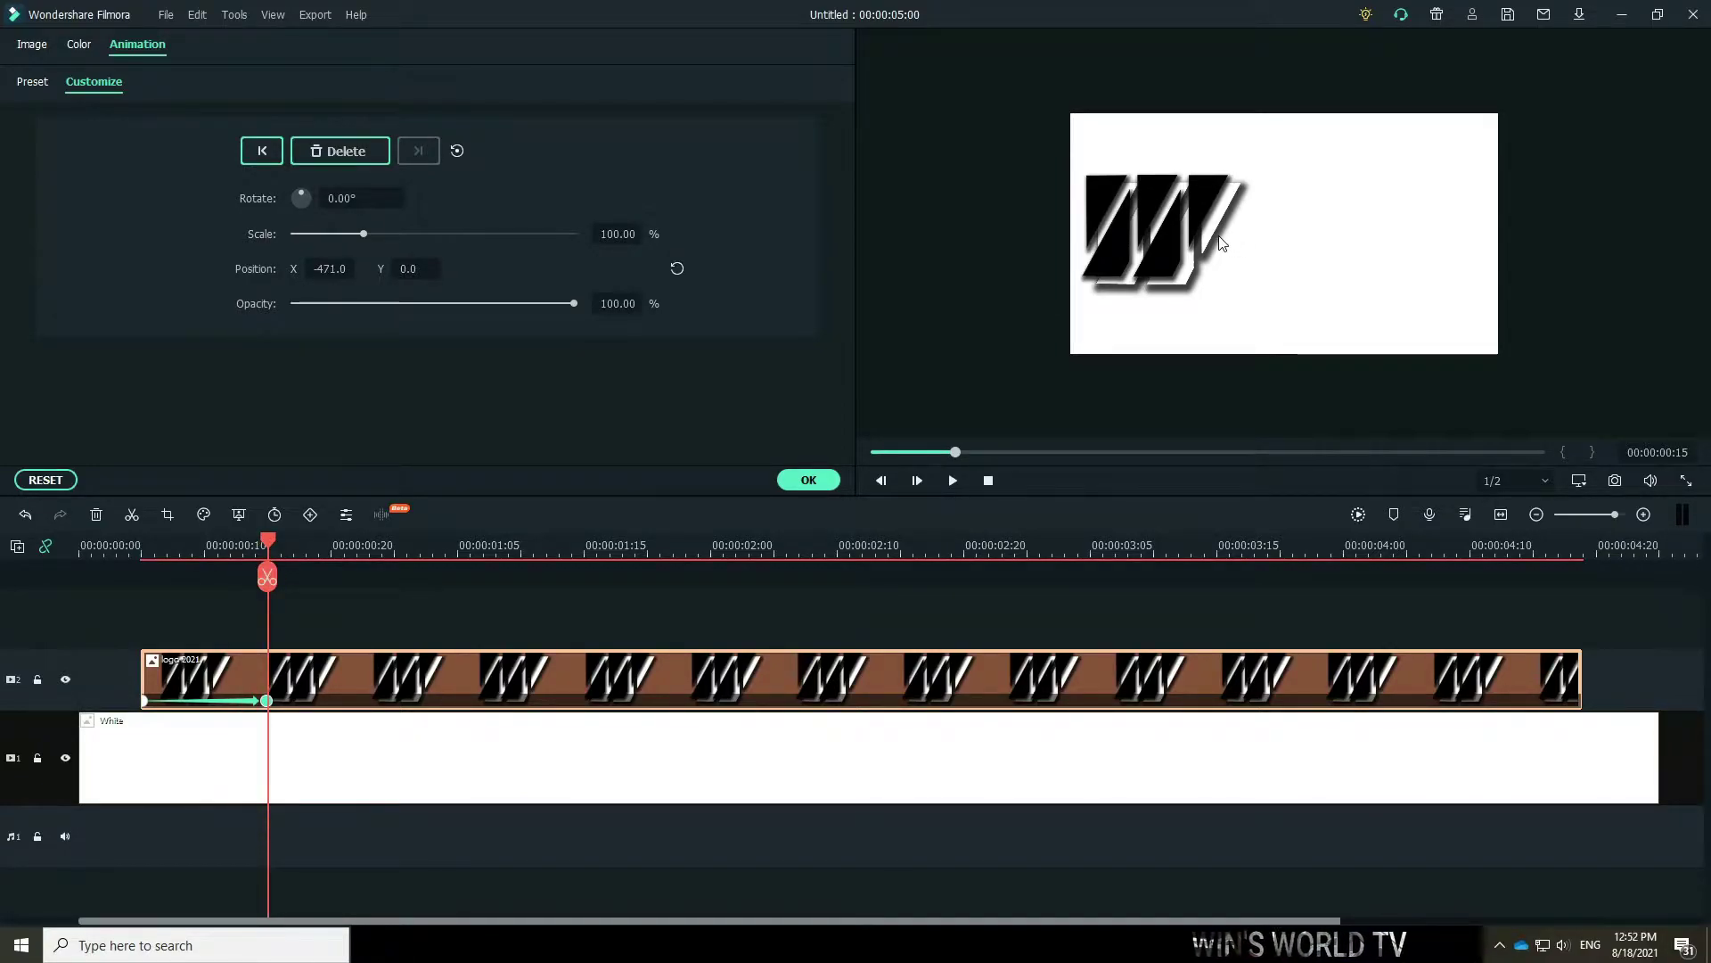
pyautogui.click(806, 481)
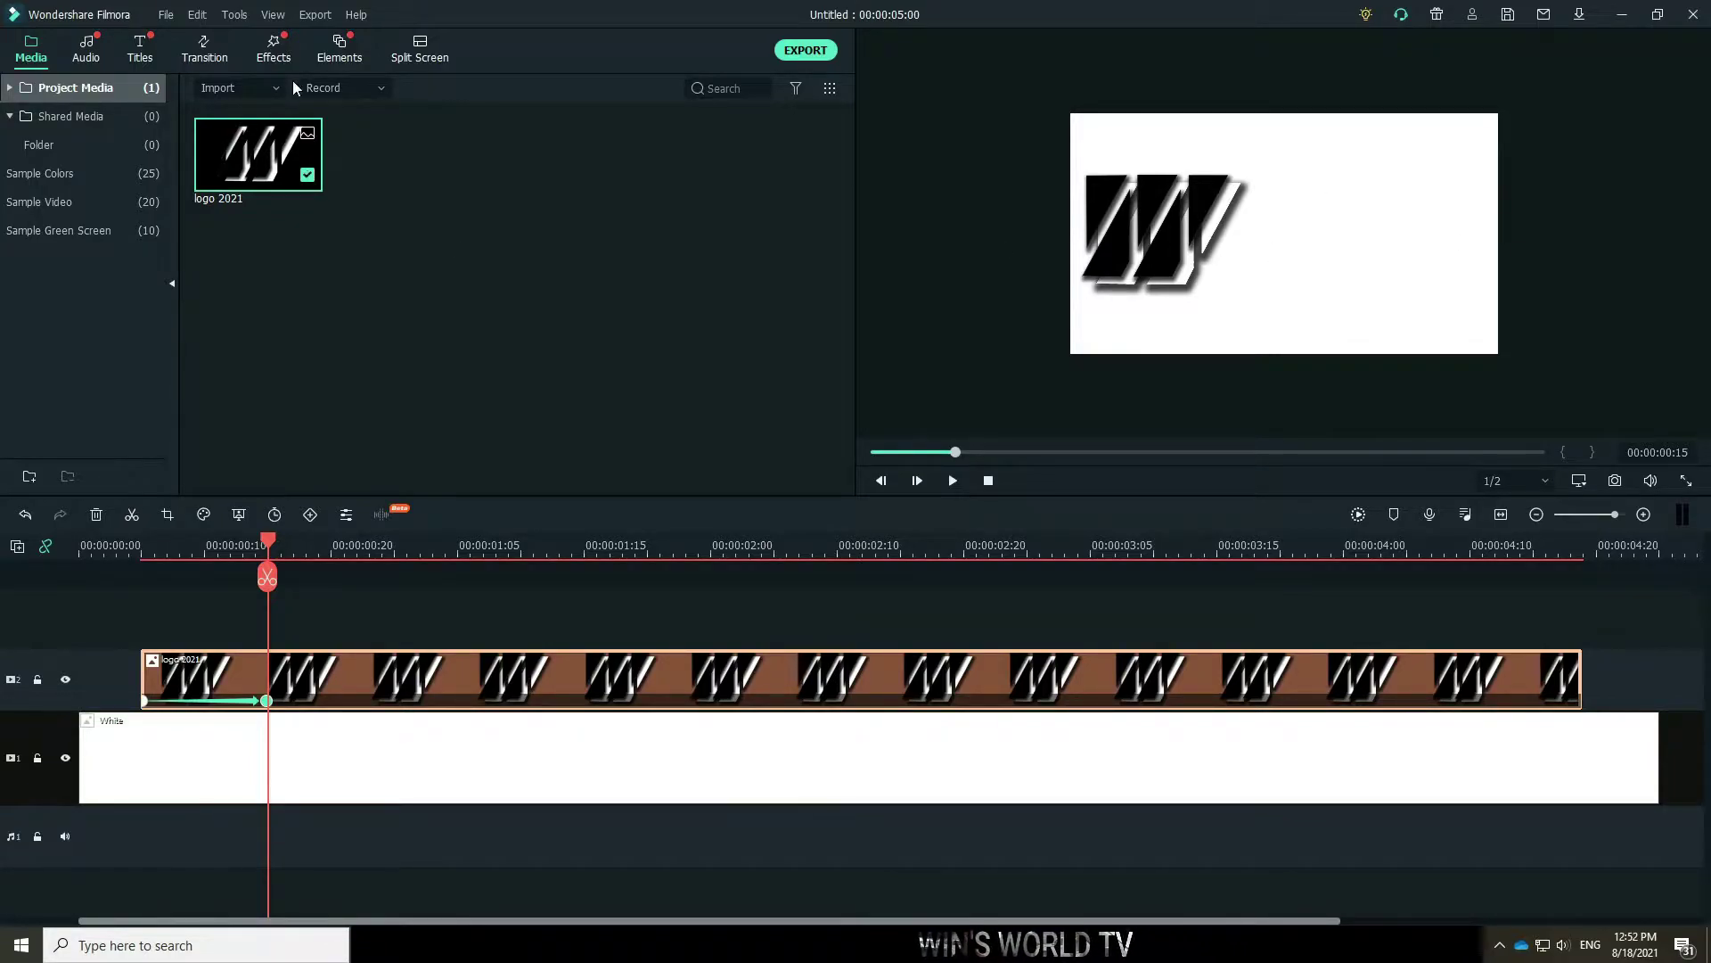
# Add the Red sample color at 00:00:00:15 on a new track above the logo clip.
pyautogui.click(53, 176)
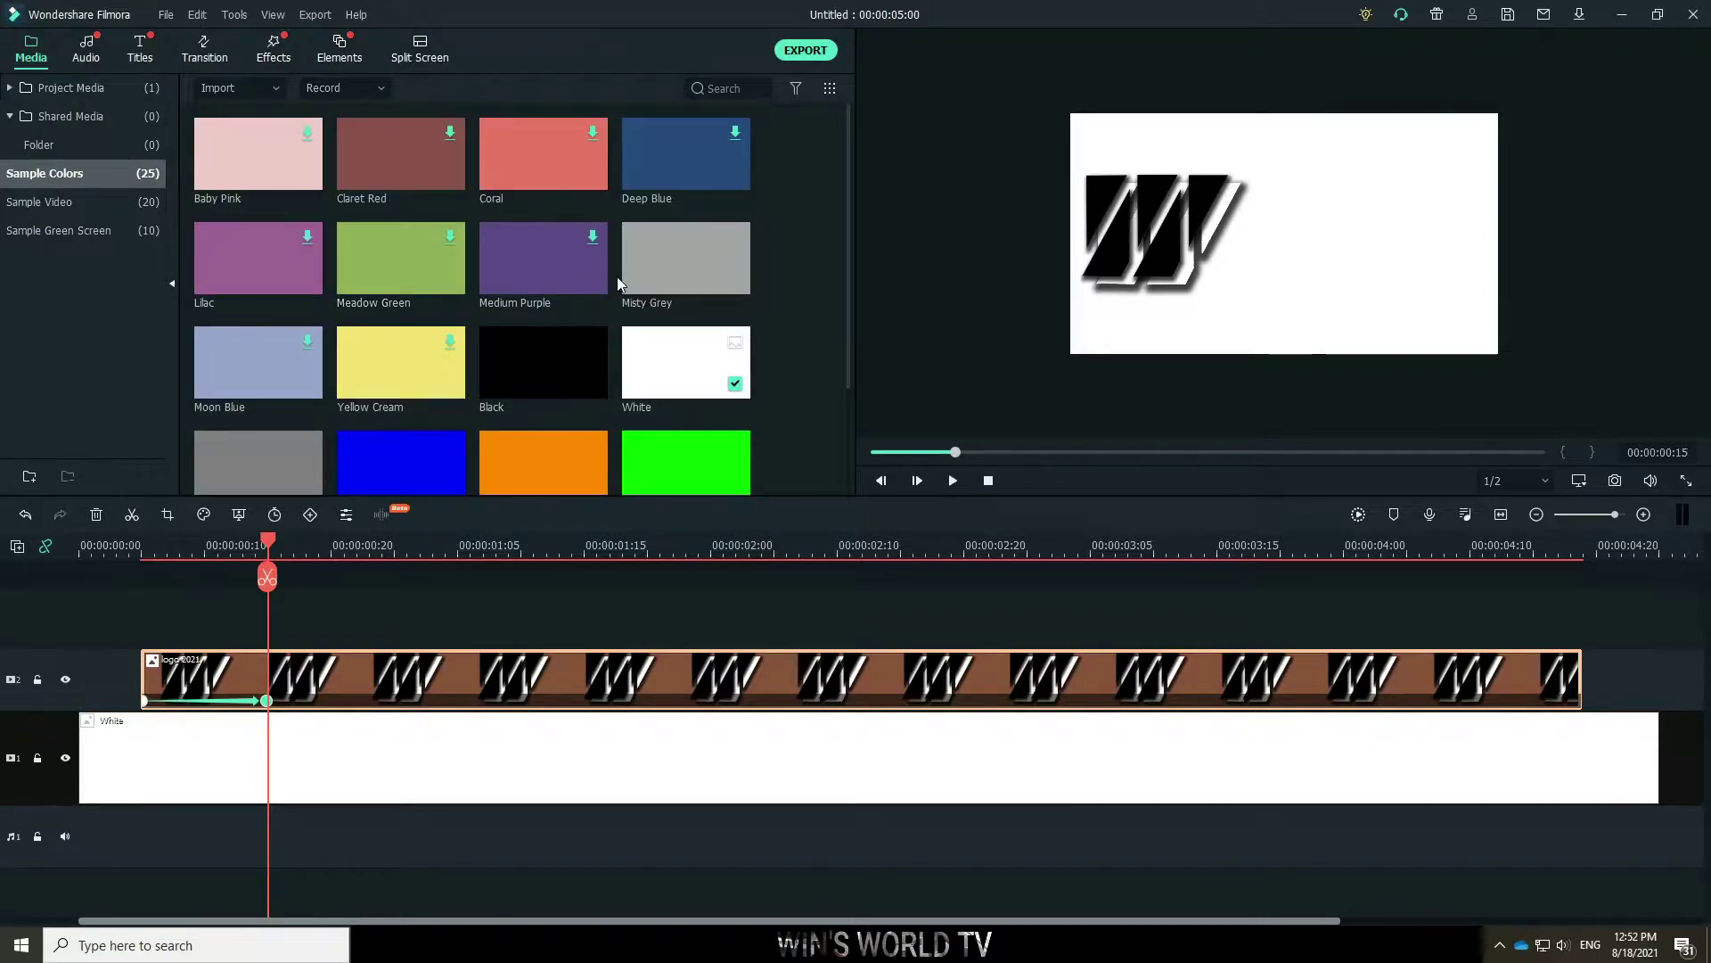
pyautogui.scroll(-2, 620, 283)
pyautogui.moveTo(255, 424)
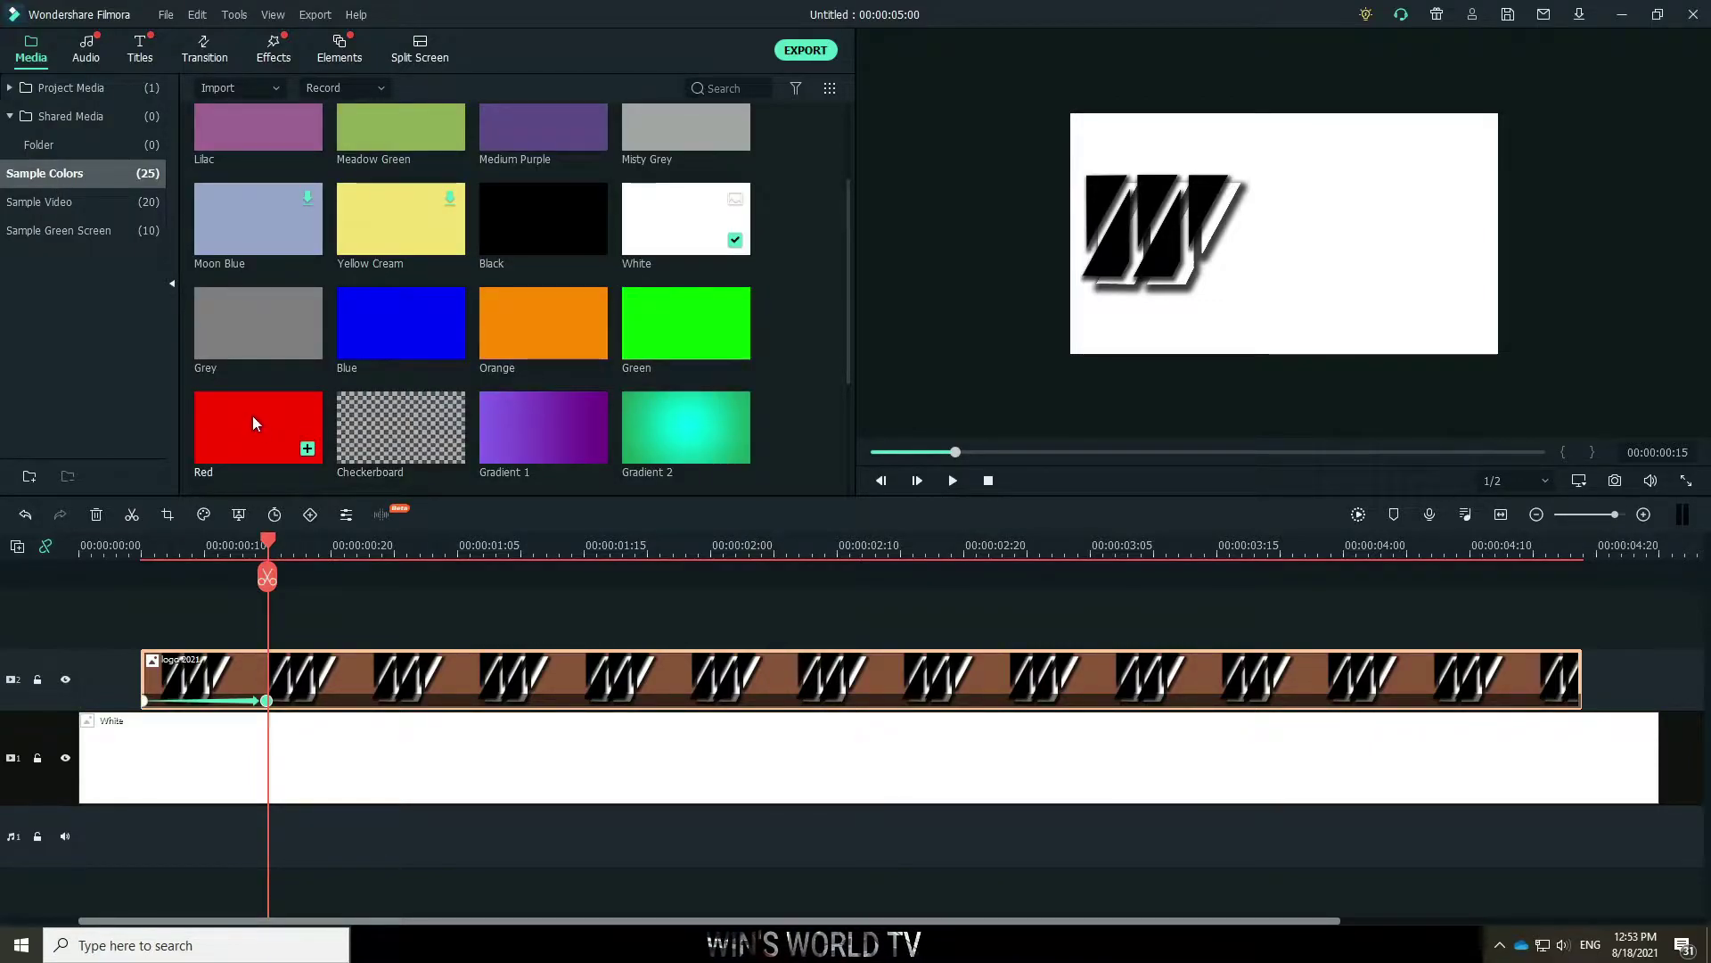
pyautogui.moveTo(254, 414); pyautogui.dragTo(276, 595)
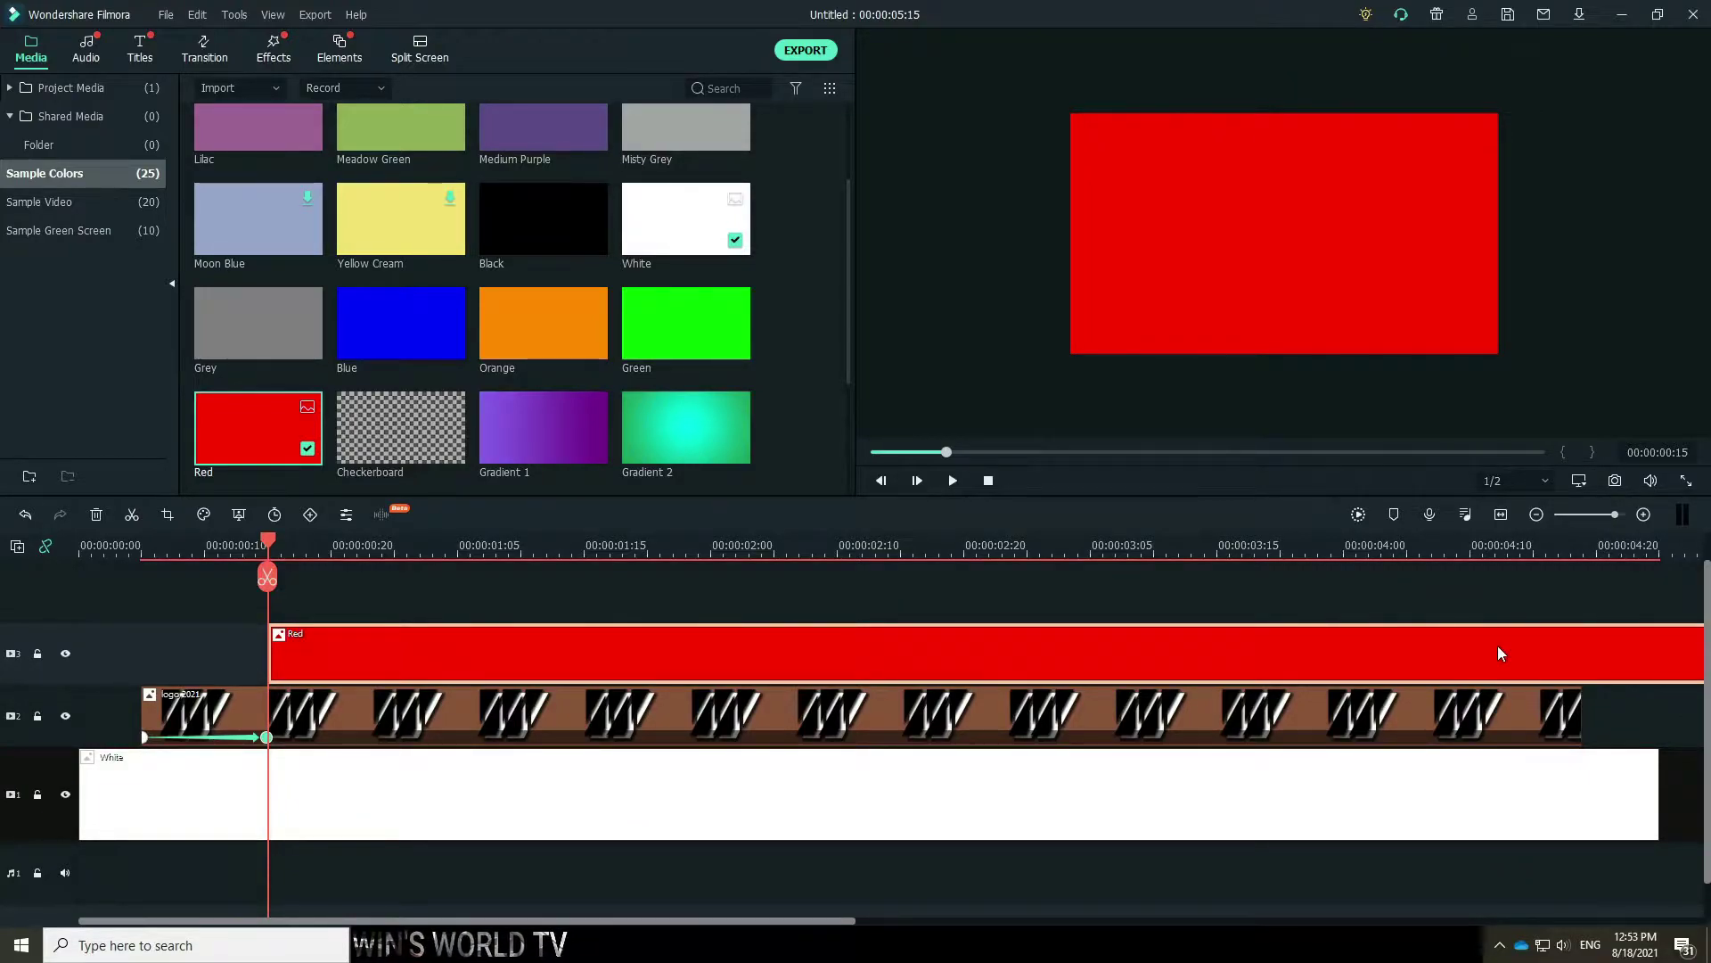
# Trim the end of the Red clip to 00:00:04:19 so it lines up with the end of the logo clip.
pyautogui.moveTo(805, 921); pyautogui.dragTo(970, 922)
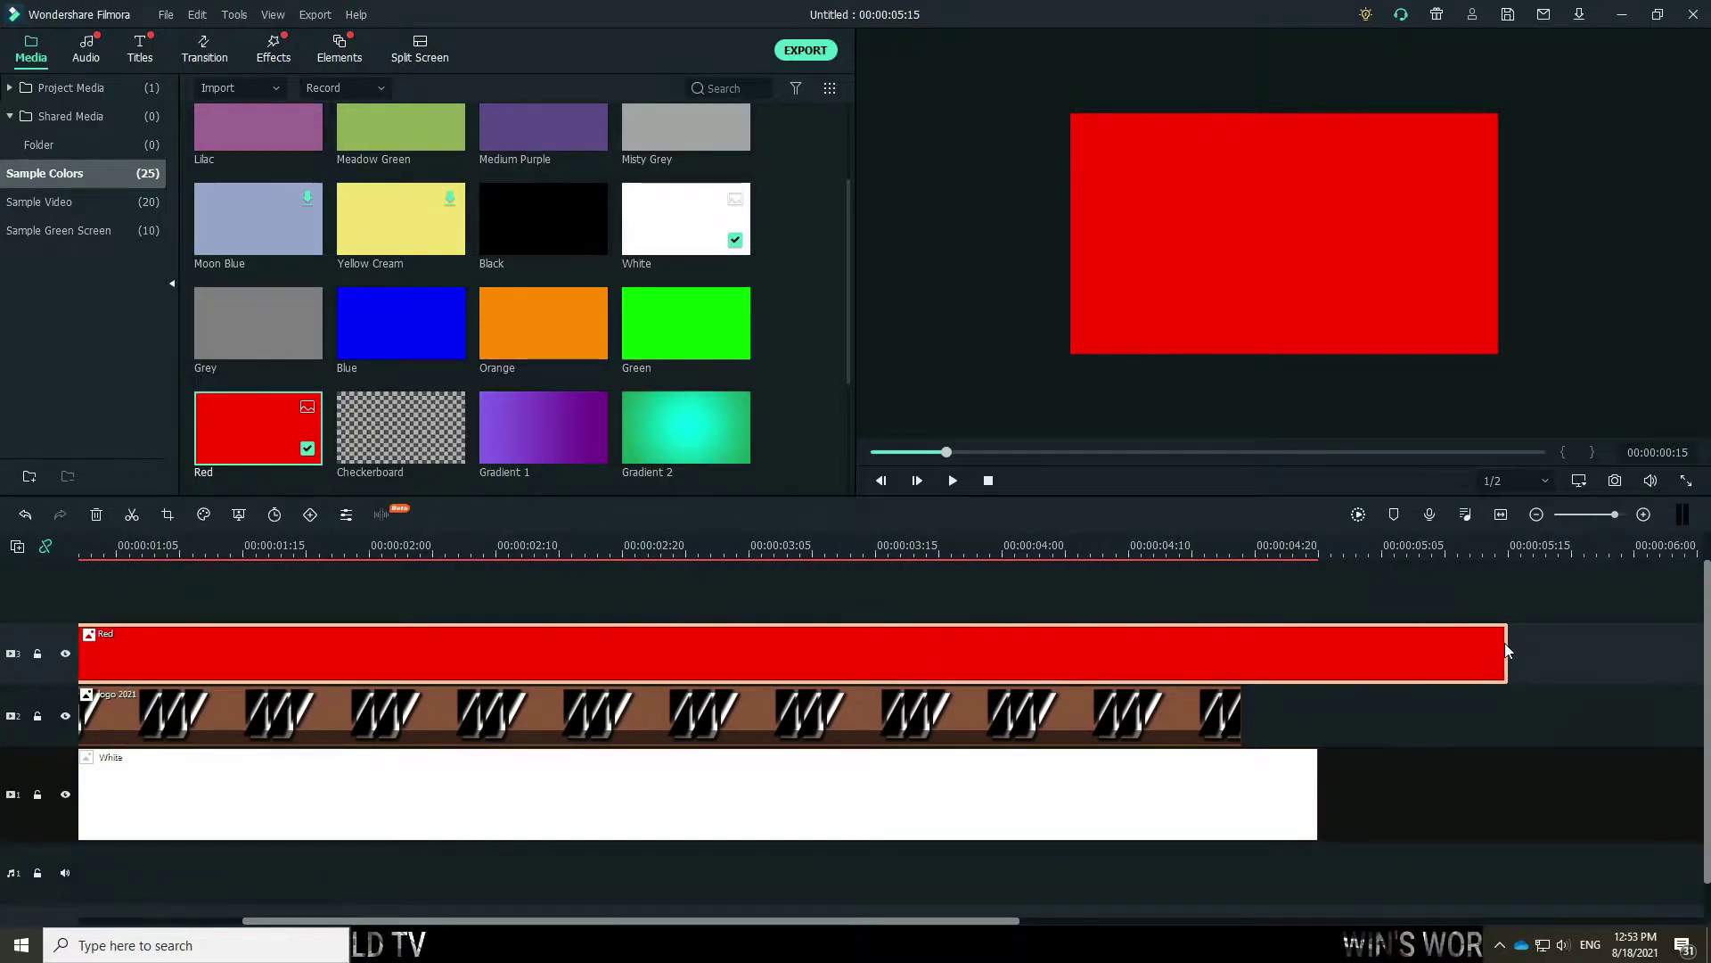
pyautogui.moveTo(1505, 644); pyautogui.dragTo(1239, 650)
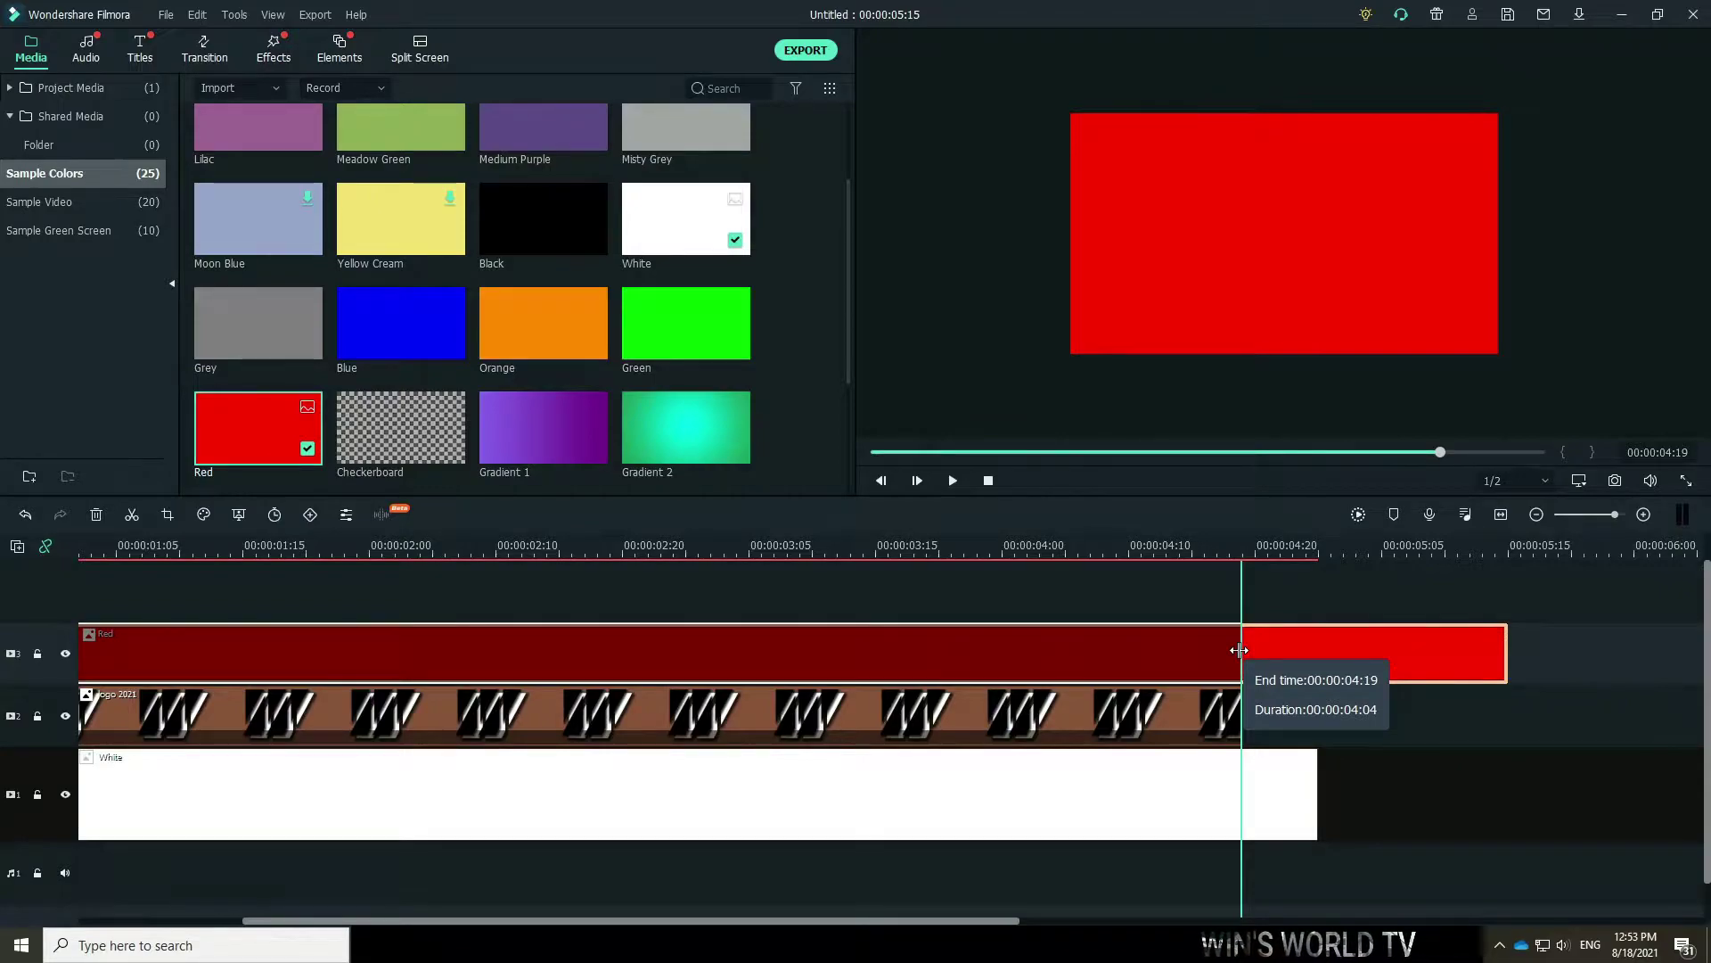
pyautogui.moveTo(1239, 650); pyautogui.dragTo(1319, 655)
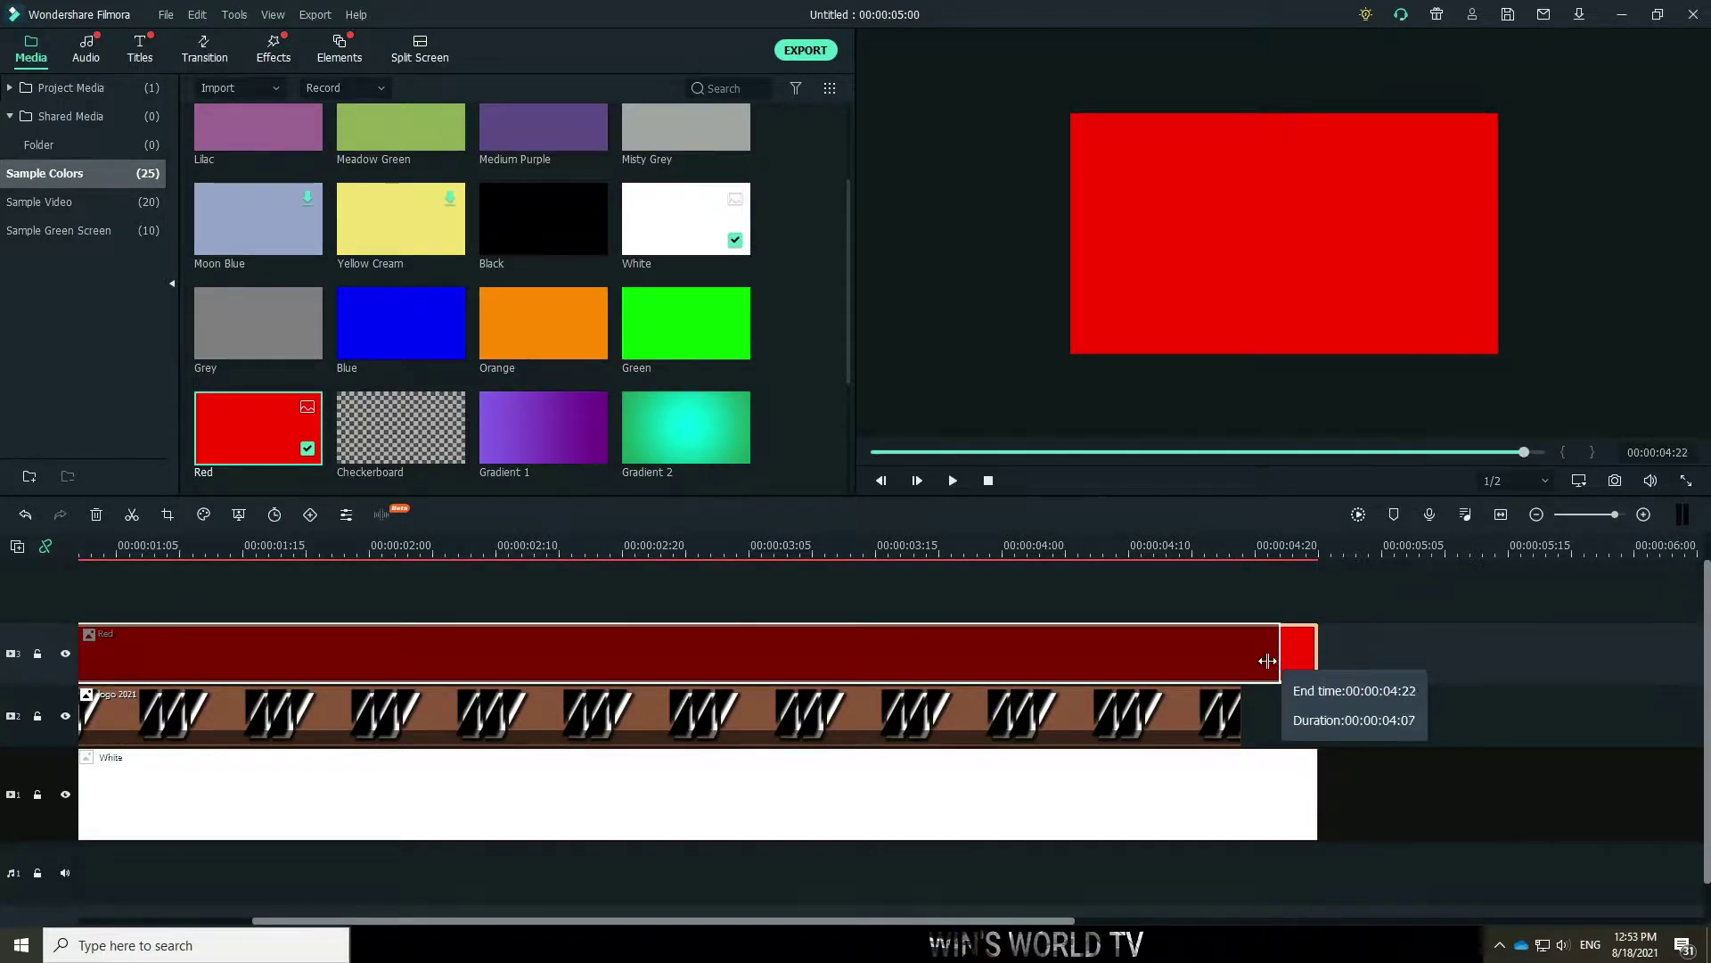
pyautogui.hotkey('ctrl', 'z')
pyautogui.moveTo(997, 923); pyautogui.dragTo(823, 923)
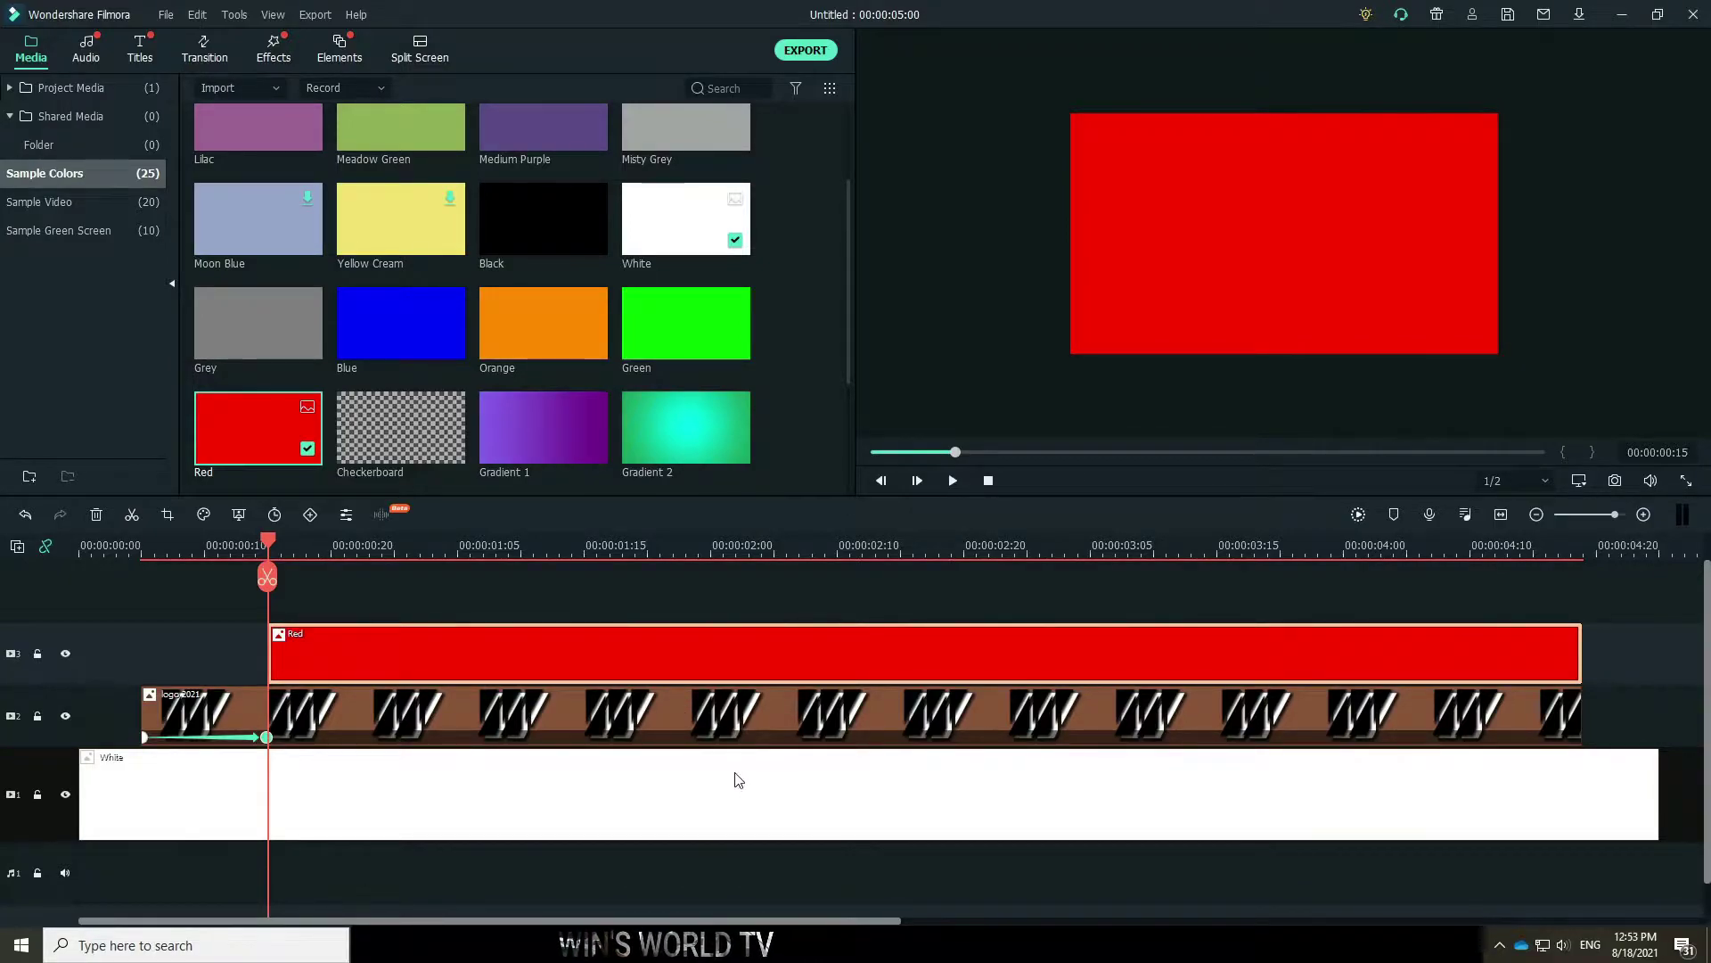
# Scale the Red clip to about 50% and place it beside the logo at about X 97.4, Y -0.7, as a button background.
pyautogui.doubleClick(649, 653)
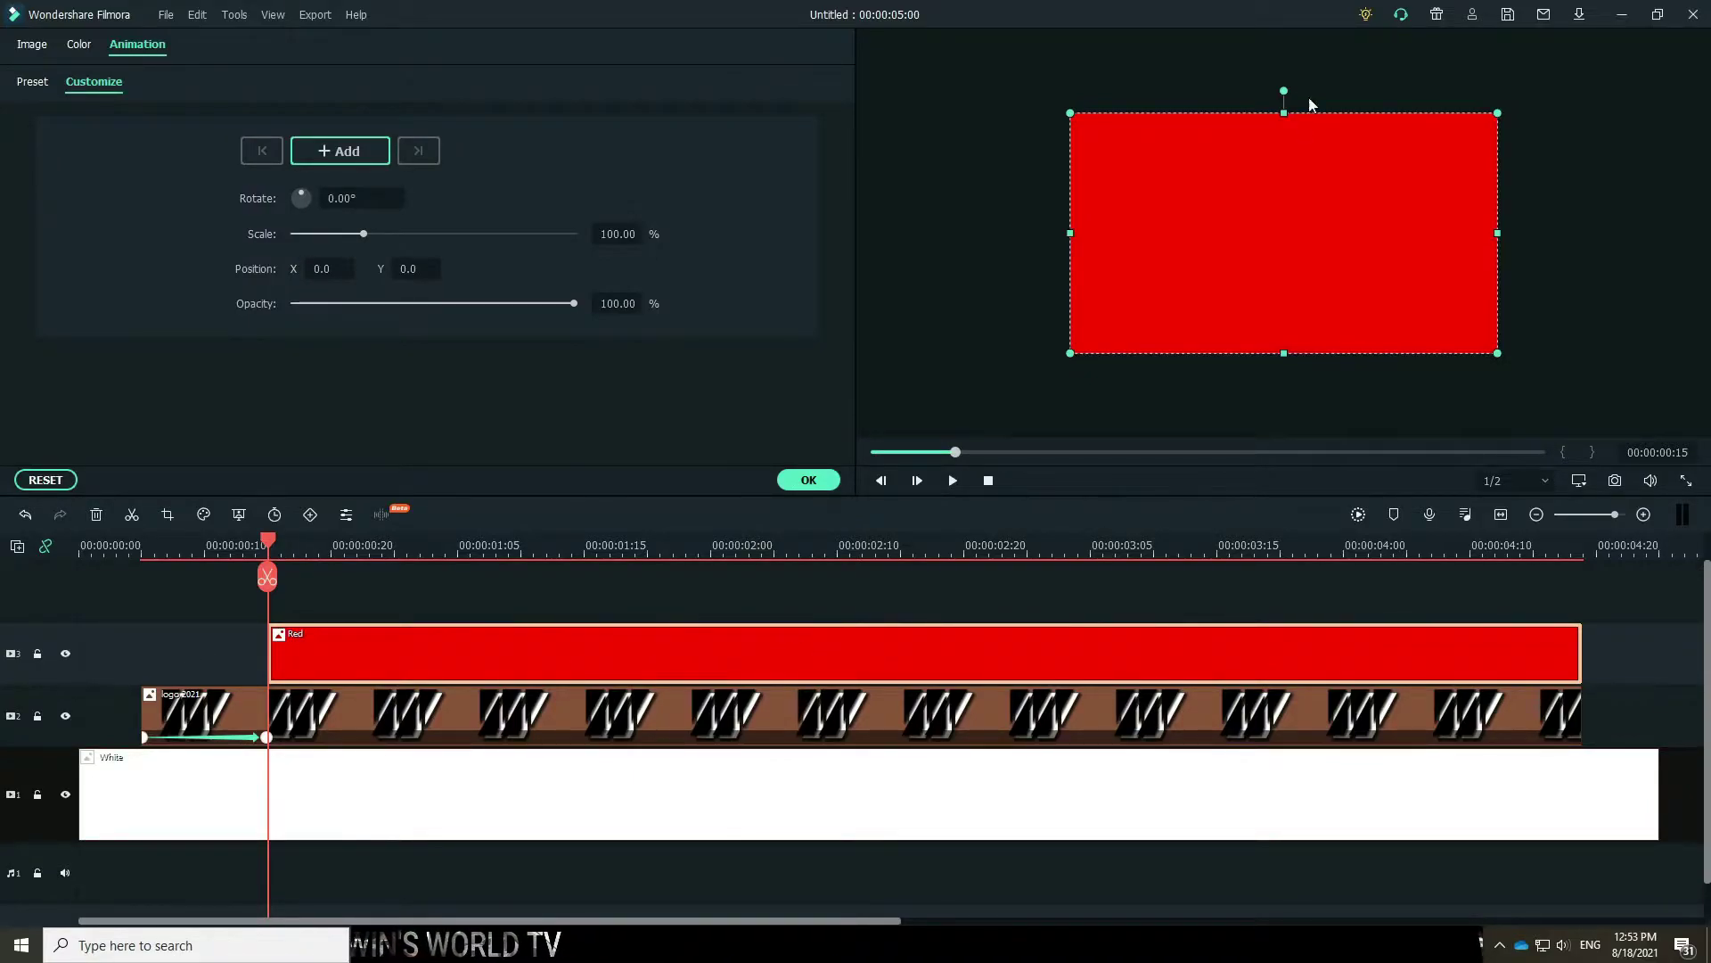
pyautogui.moveTo(1070, 113); pyautogui.dragTo(1260, 222)
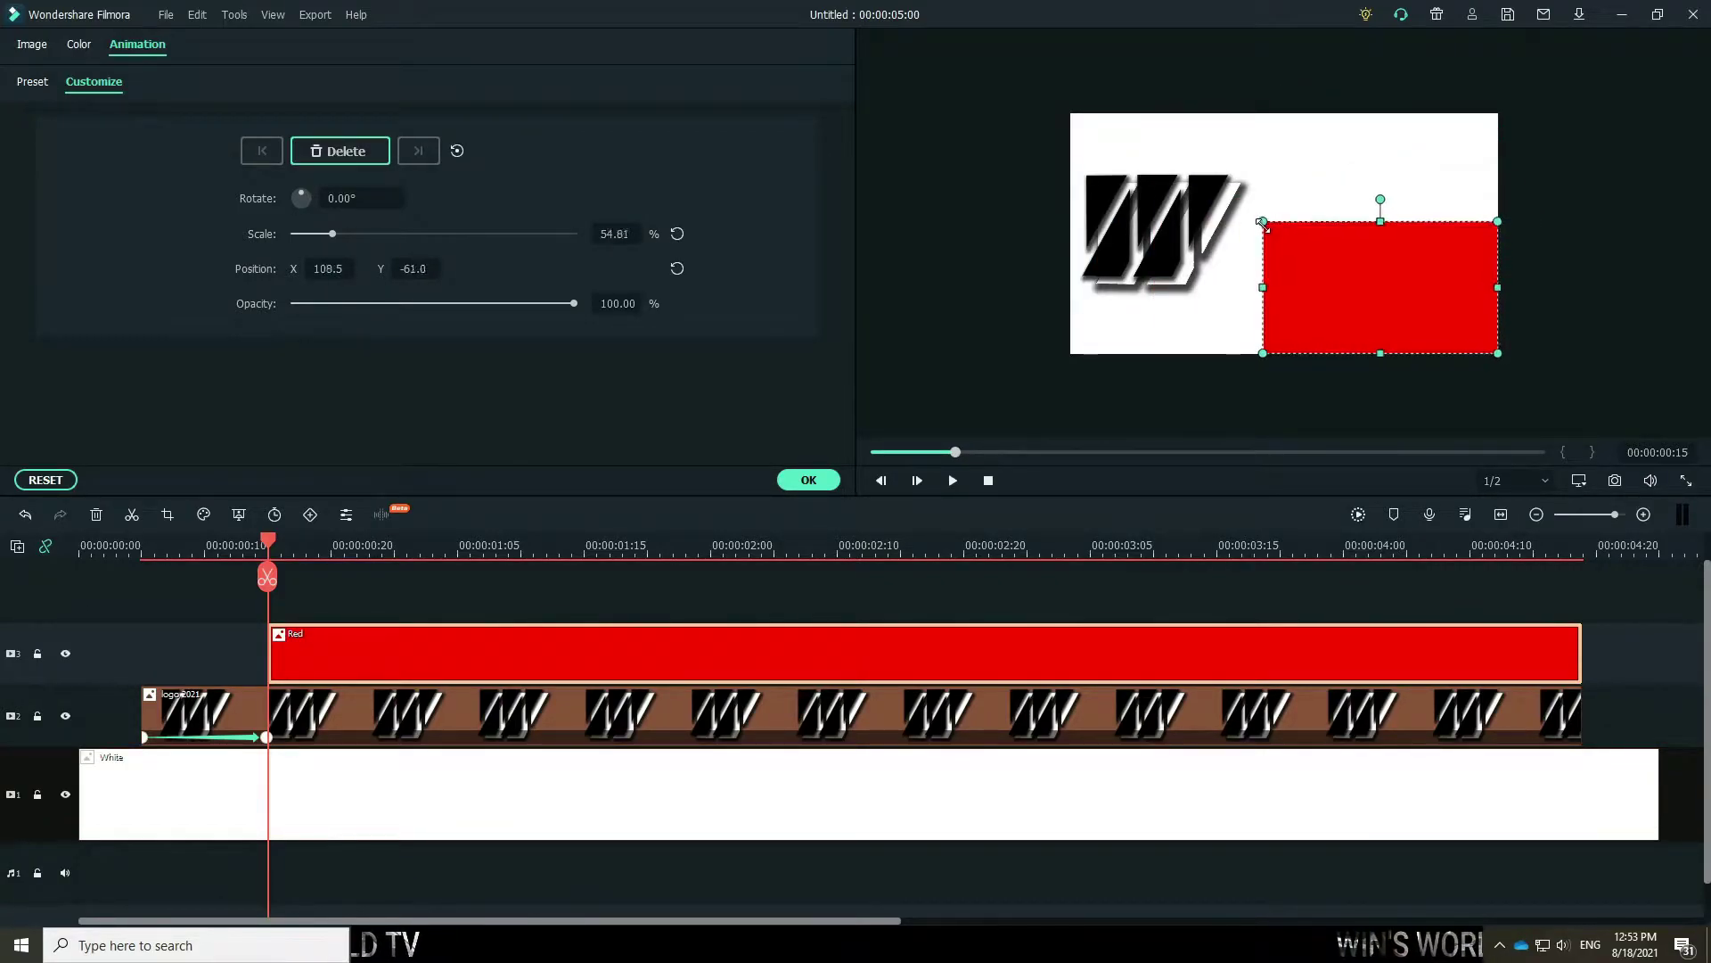
pyautogui.moveTo(1344, 271); pyautogui.dragTo(1333, 225)
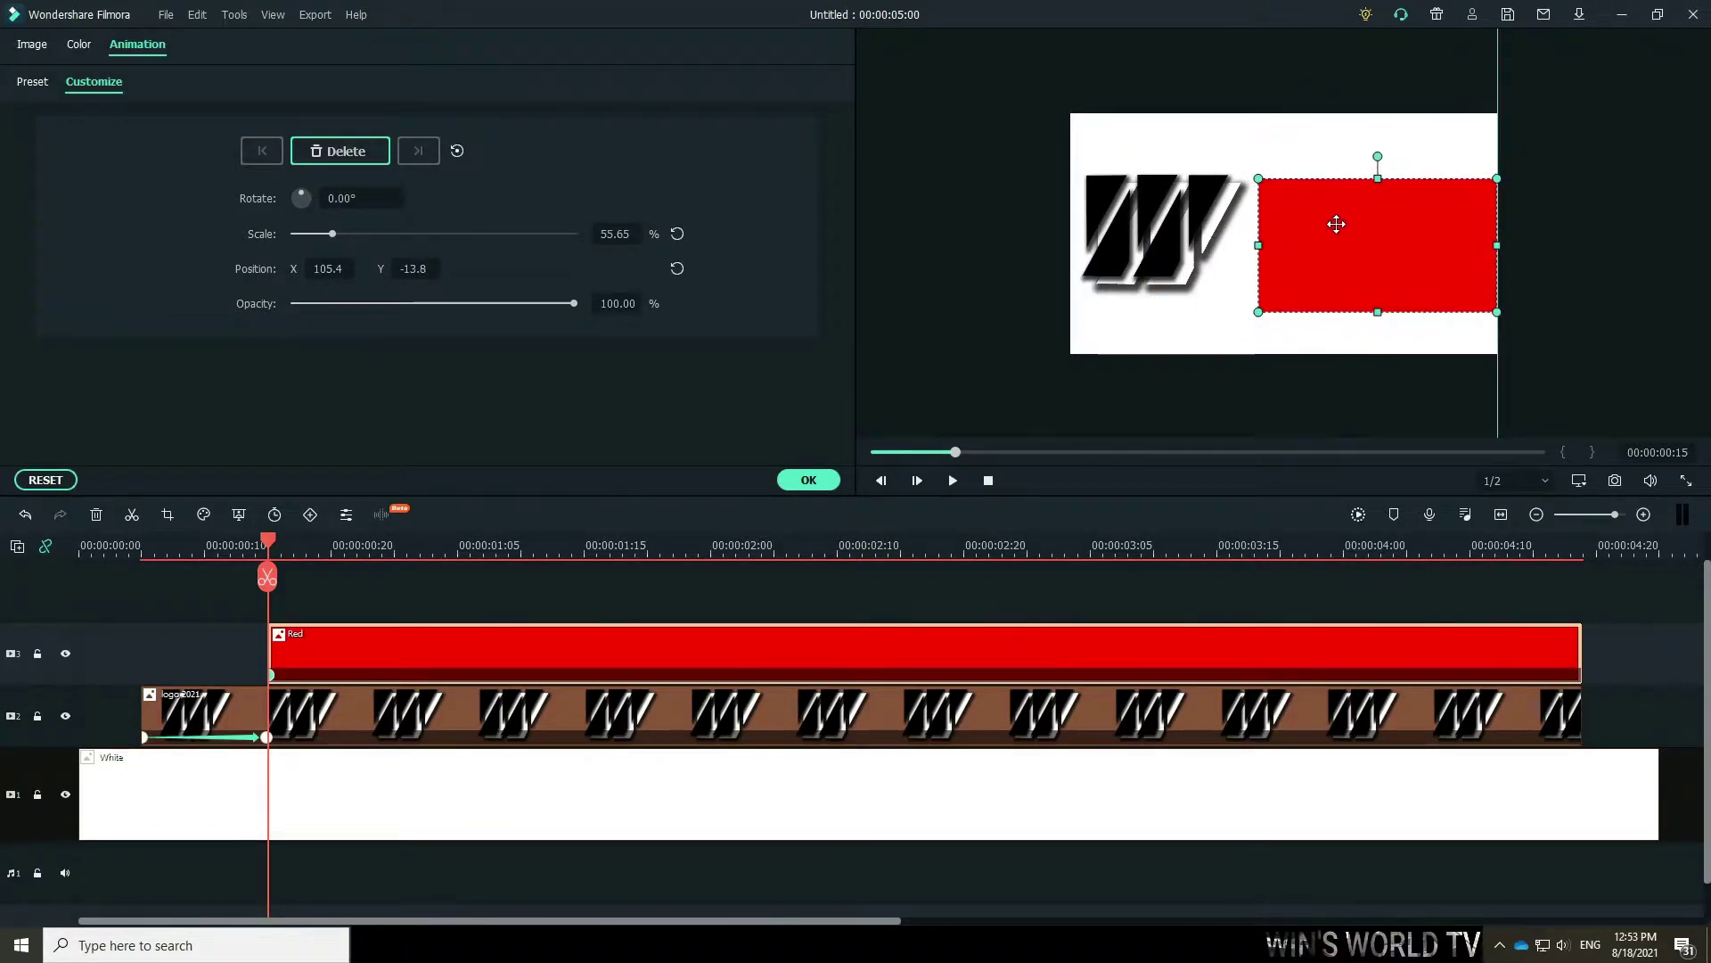
pyautogui.moveTo(1491, 307); pyautogui.dragTo(1478, 234)
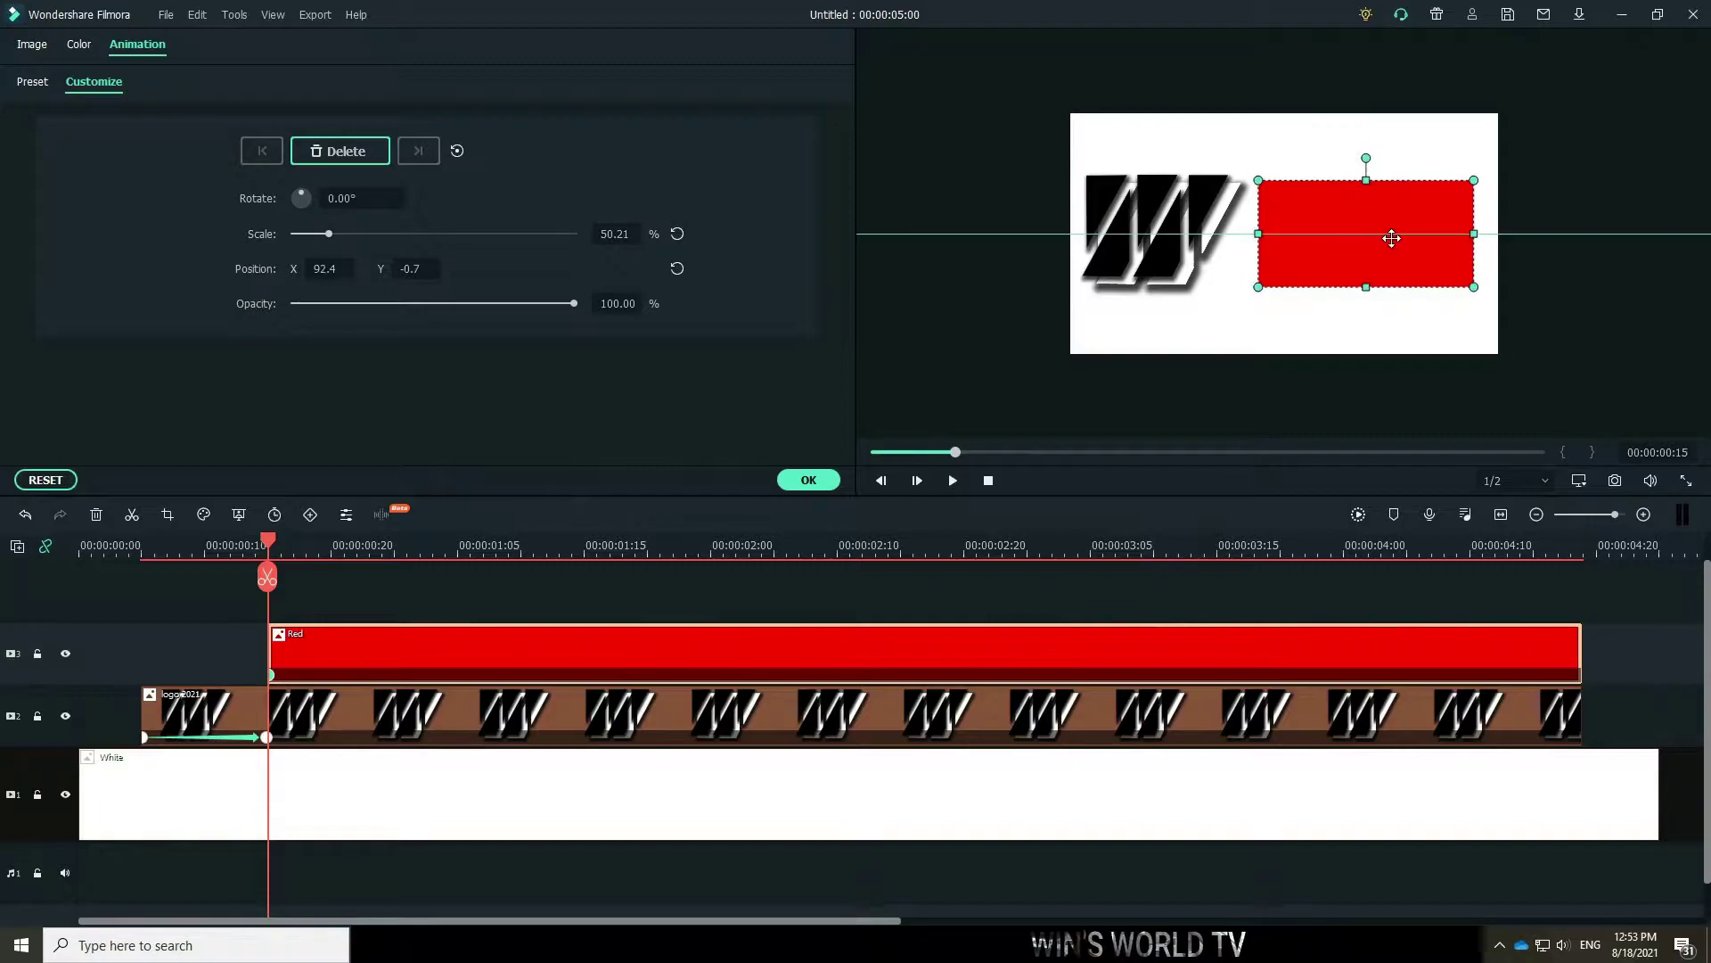
pyautogui.click(1560, 223)
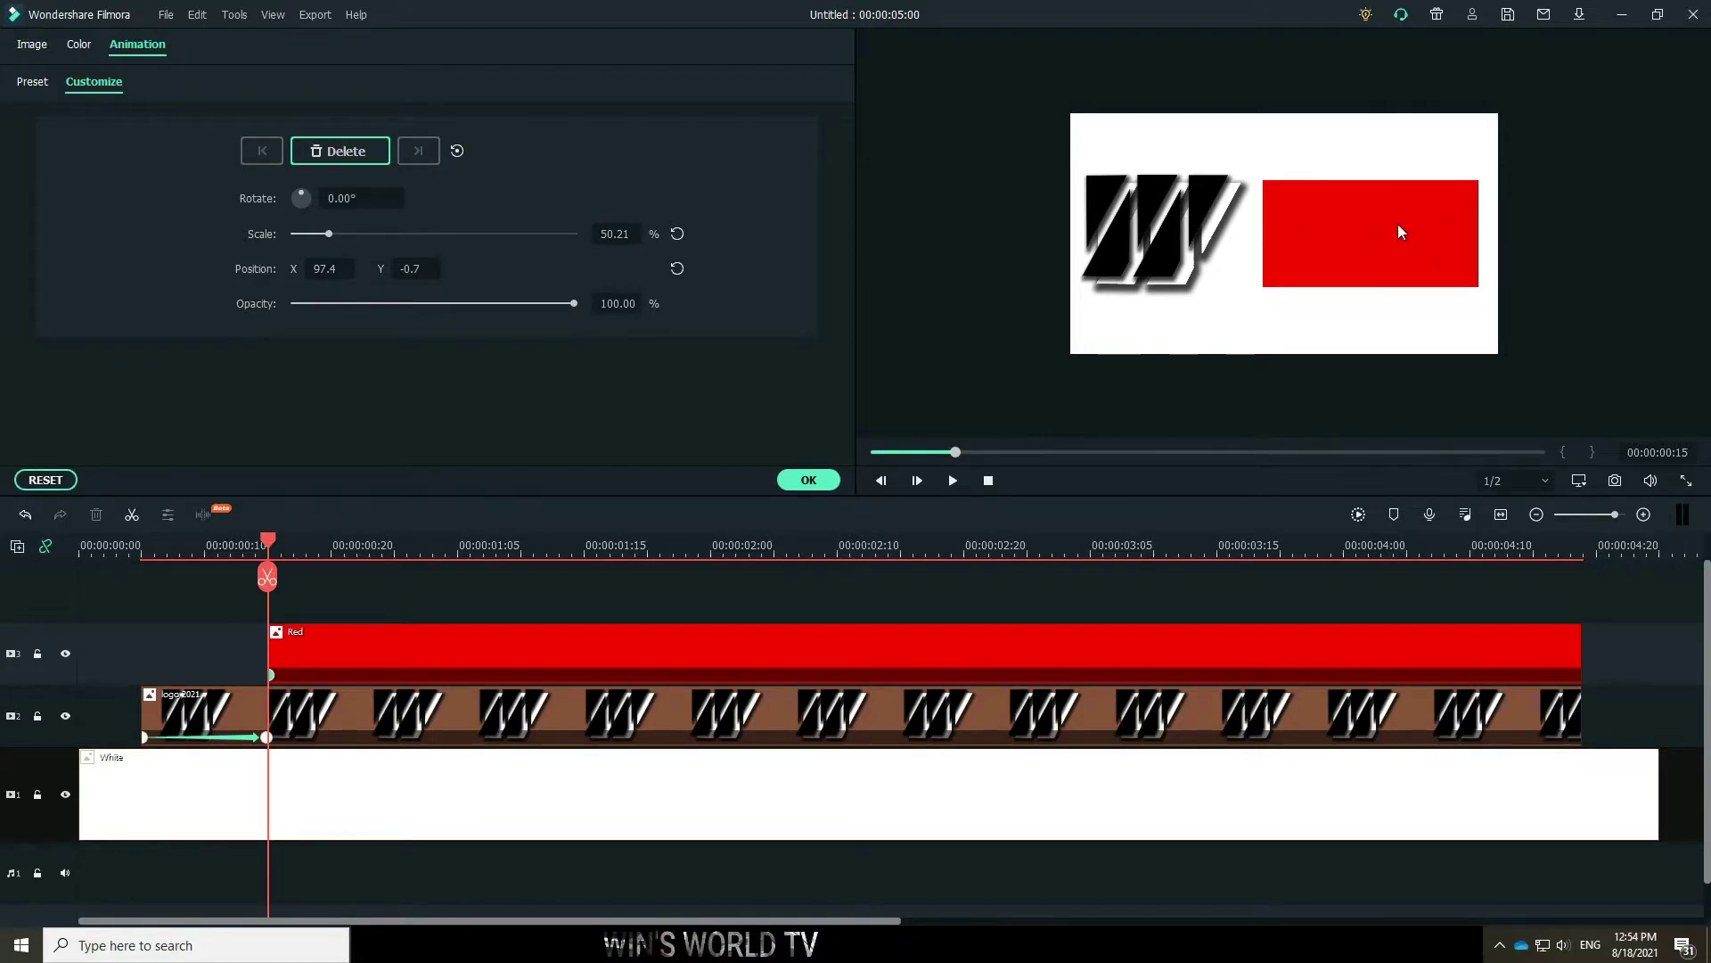
pyautogui.click(807, 480)
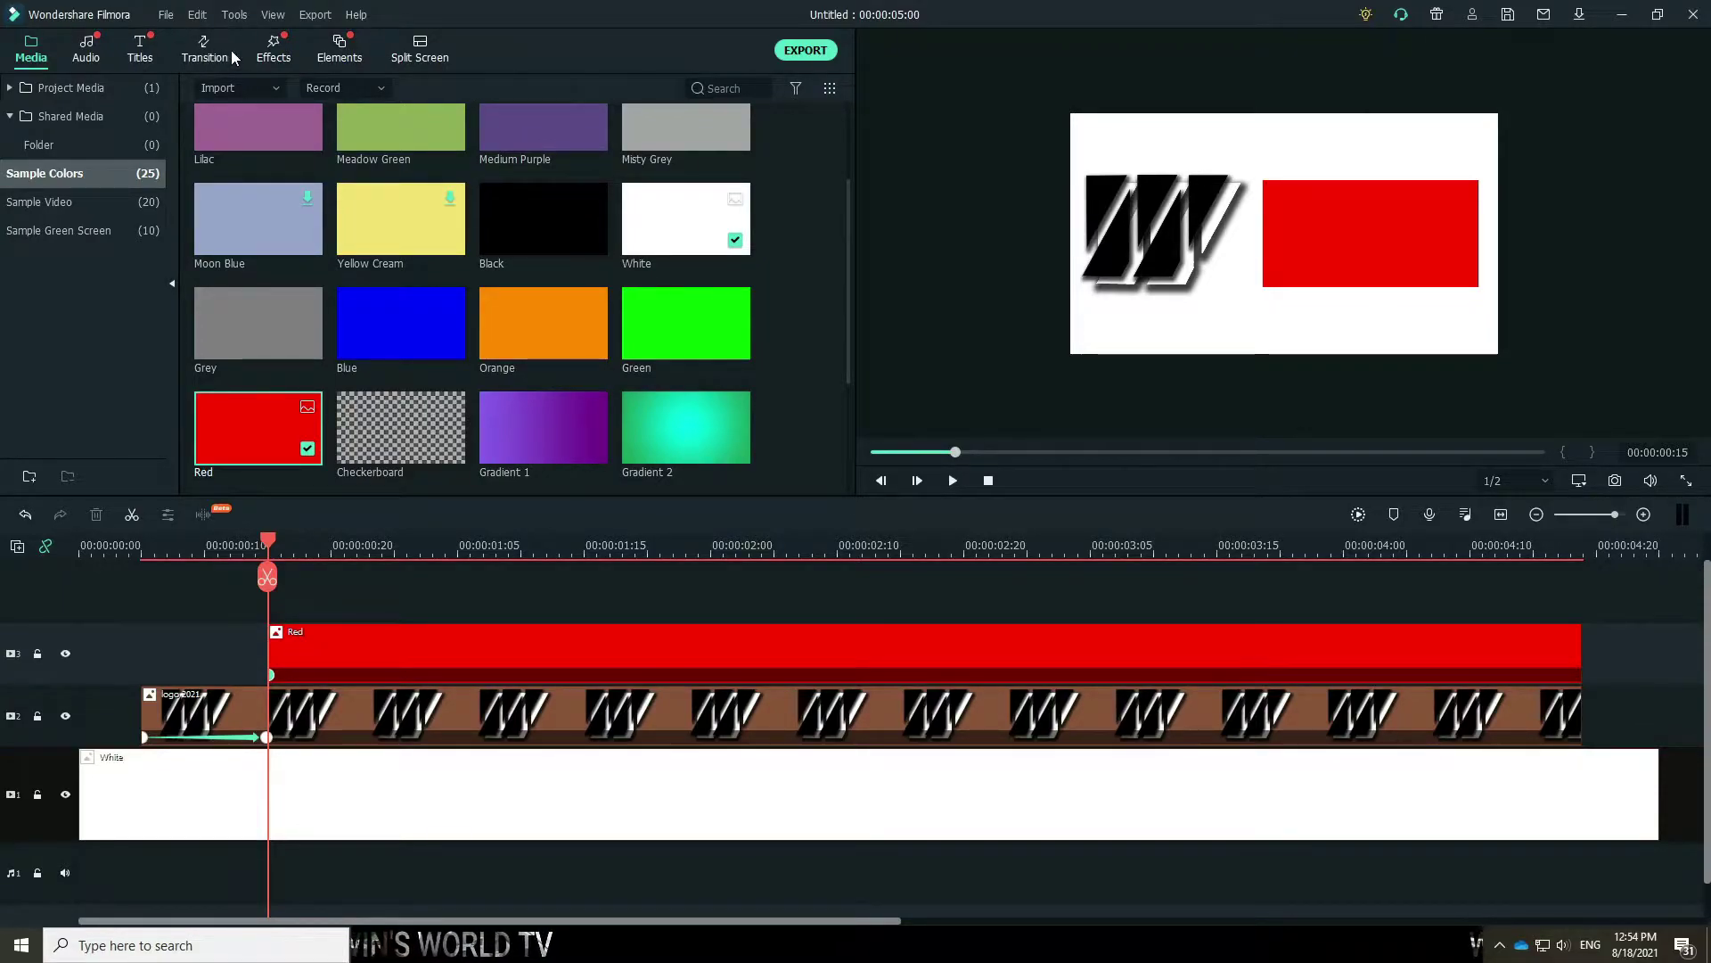
# Add the Default Title at 00:00:00:15 on a new track above the Red clip.
pyautogui.click(141, 51)
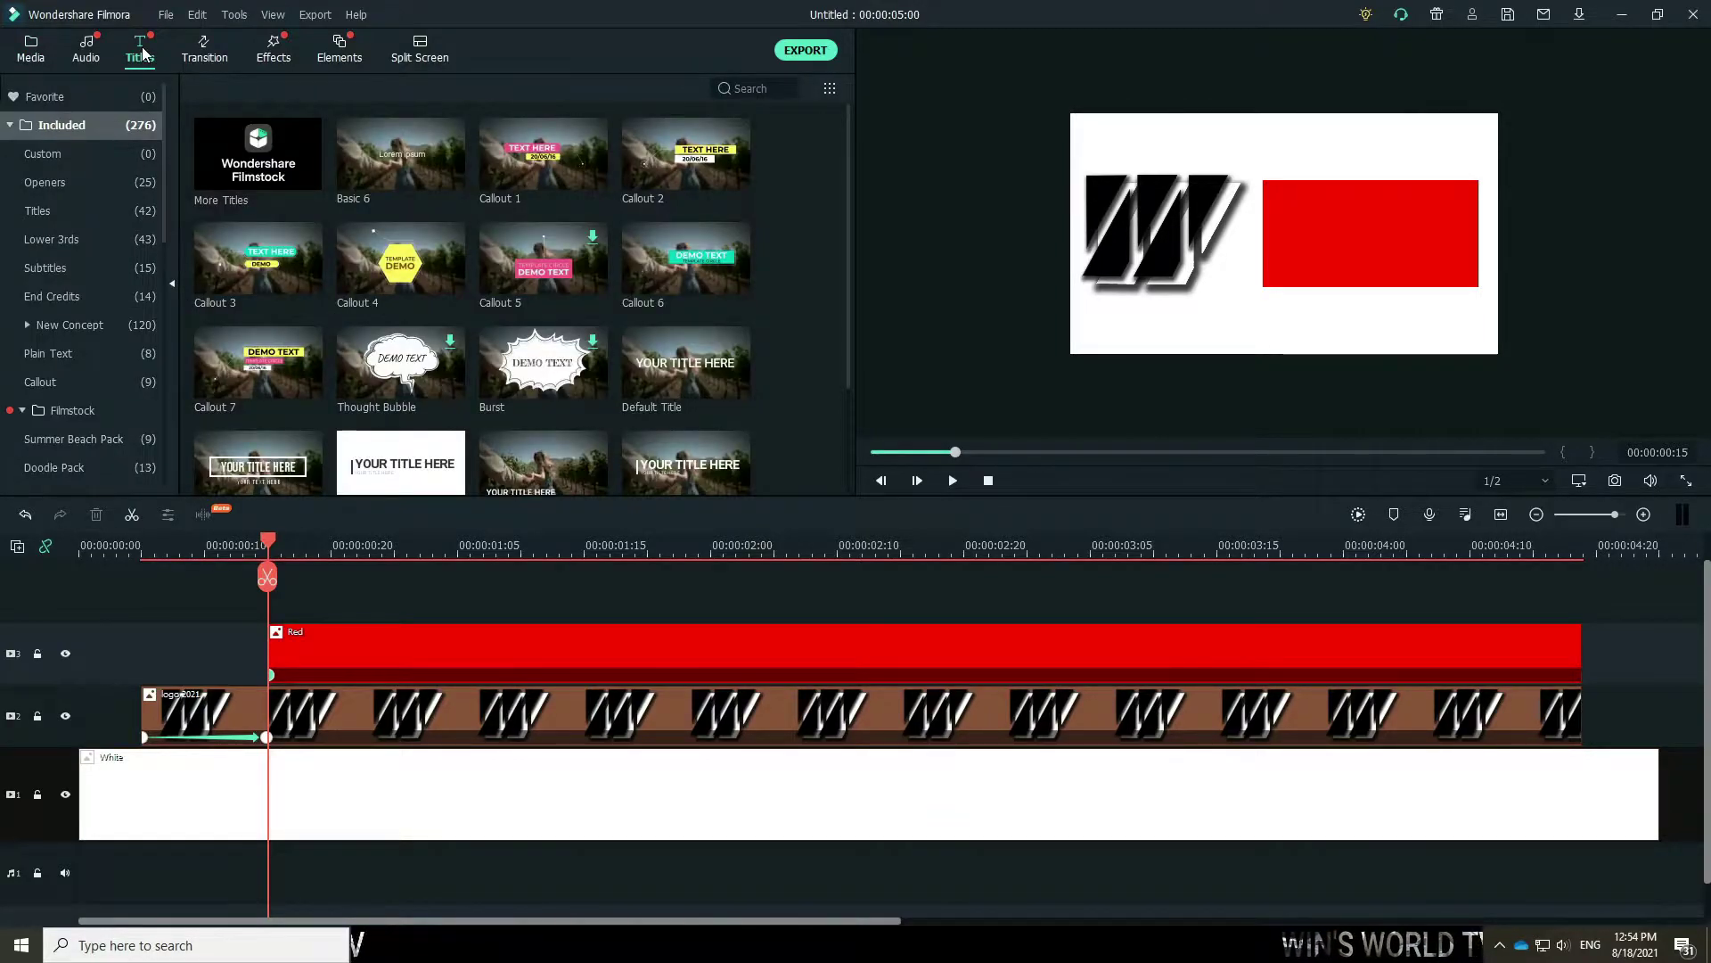
pyautogui.click(54, 212)
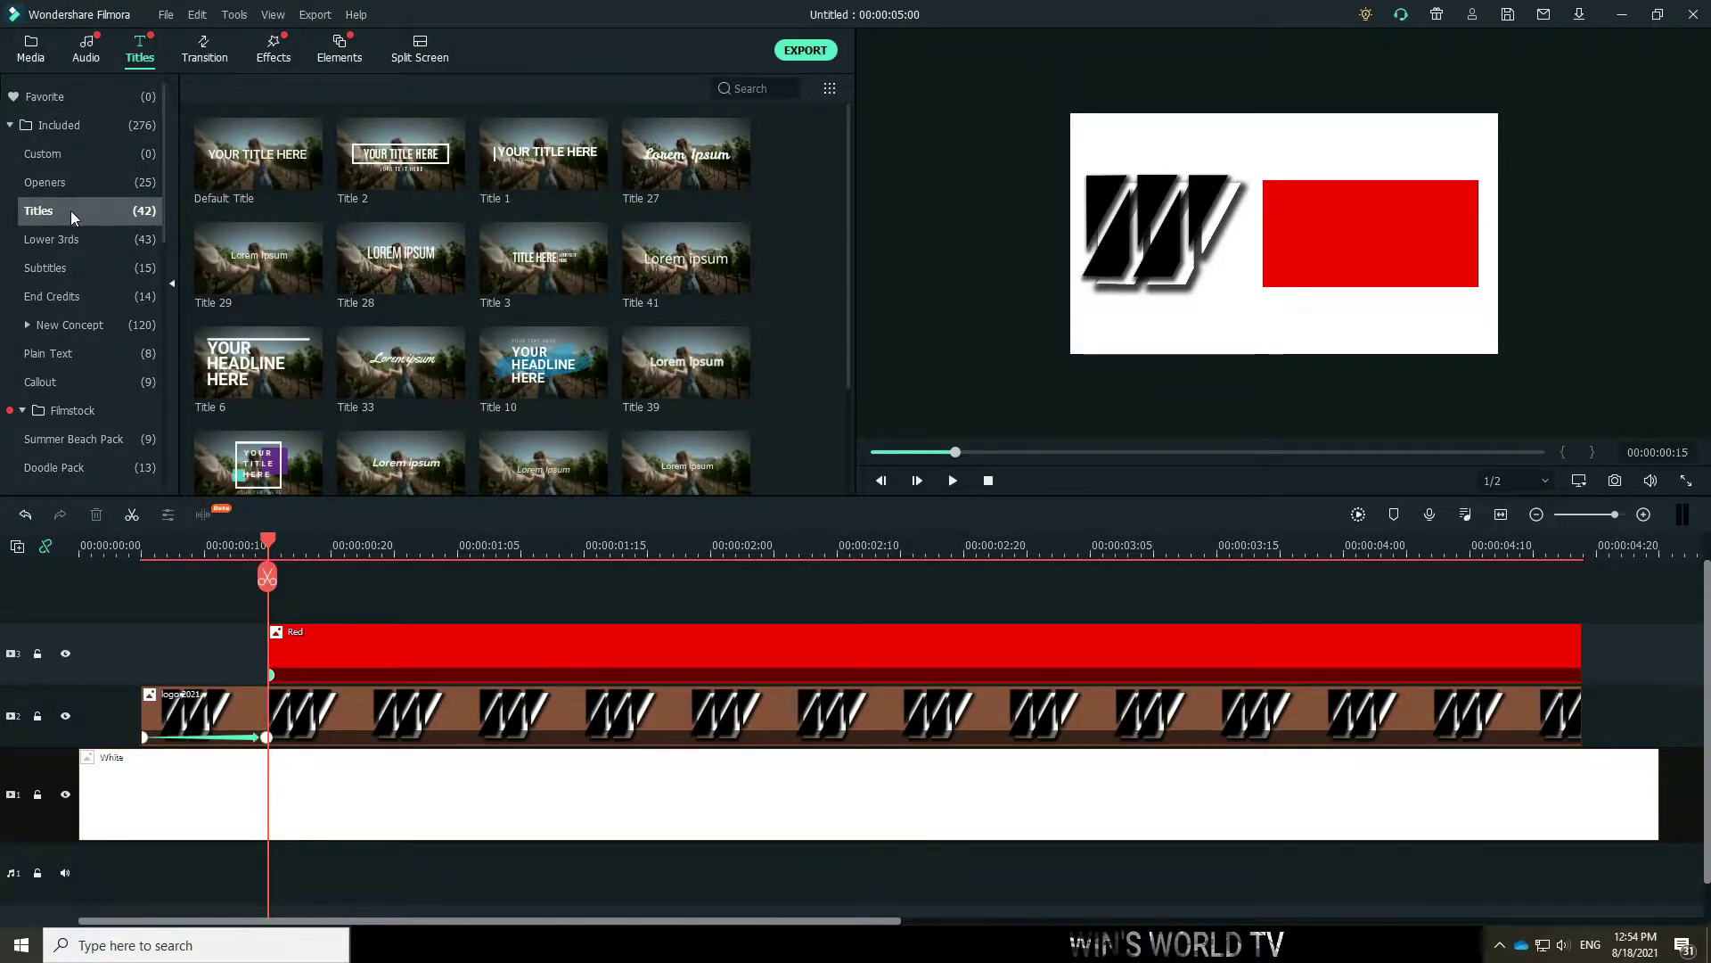
pyautogui.moveTo(257, 158)
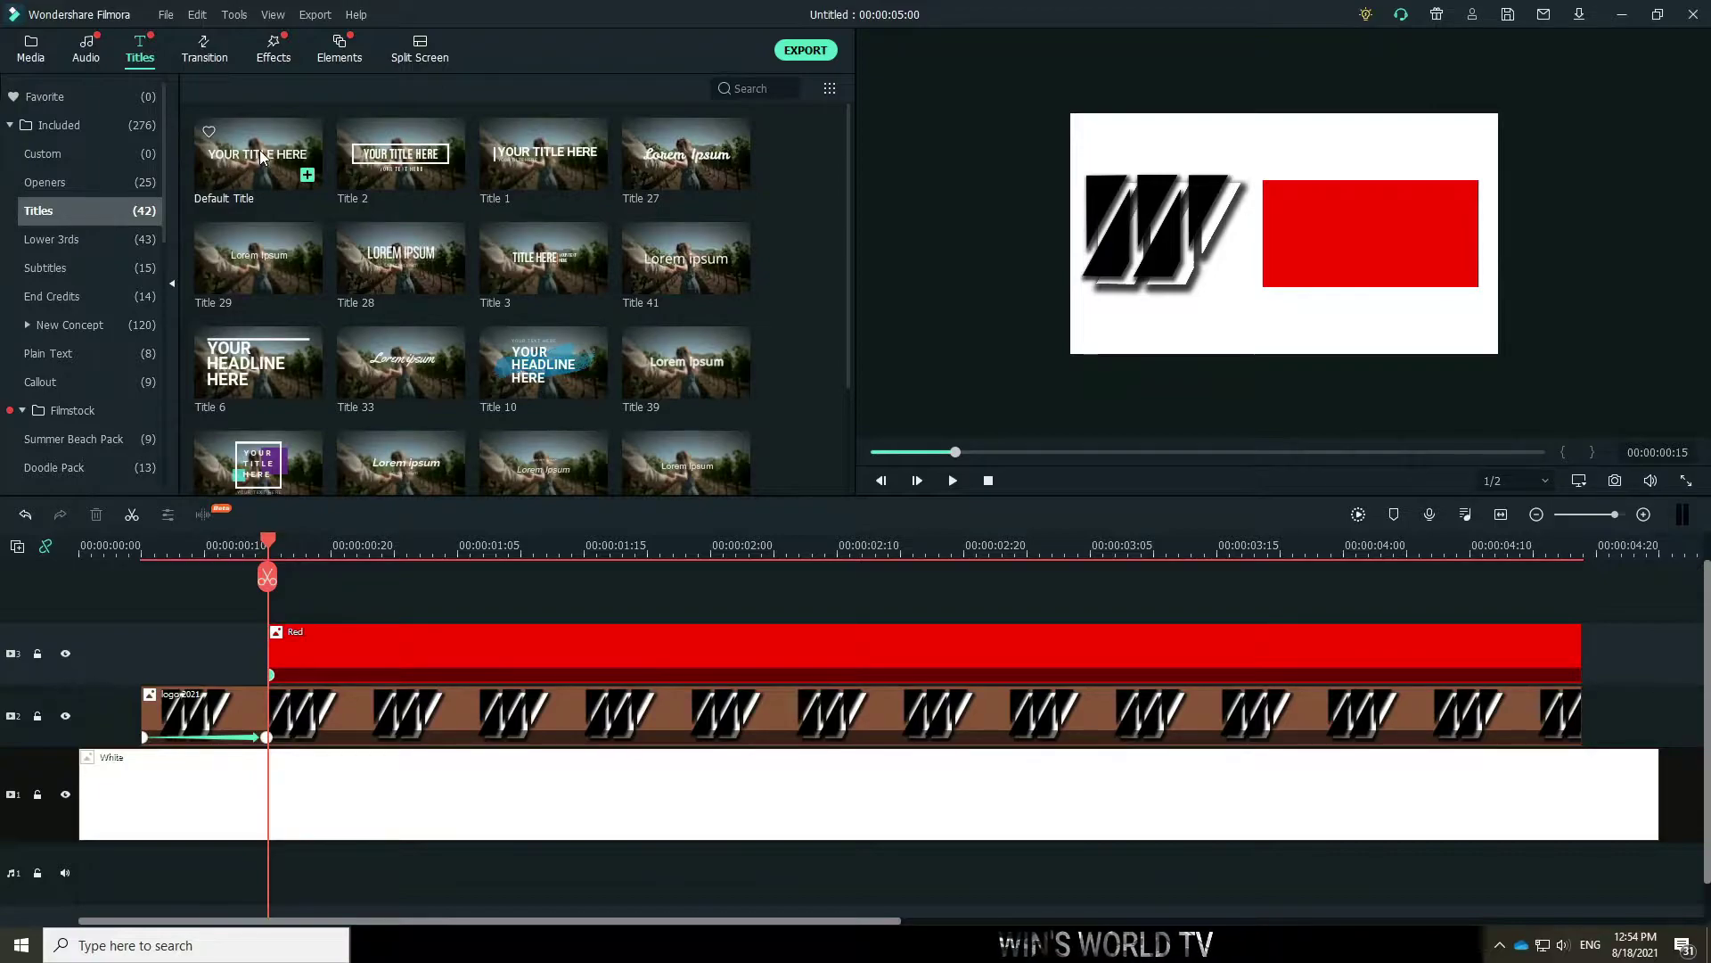
pyautogui.moveTo(258, 158); pyautogui.dragTo(284, 606)
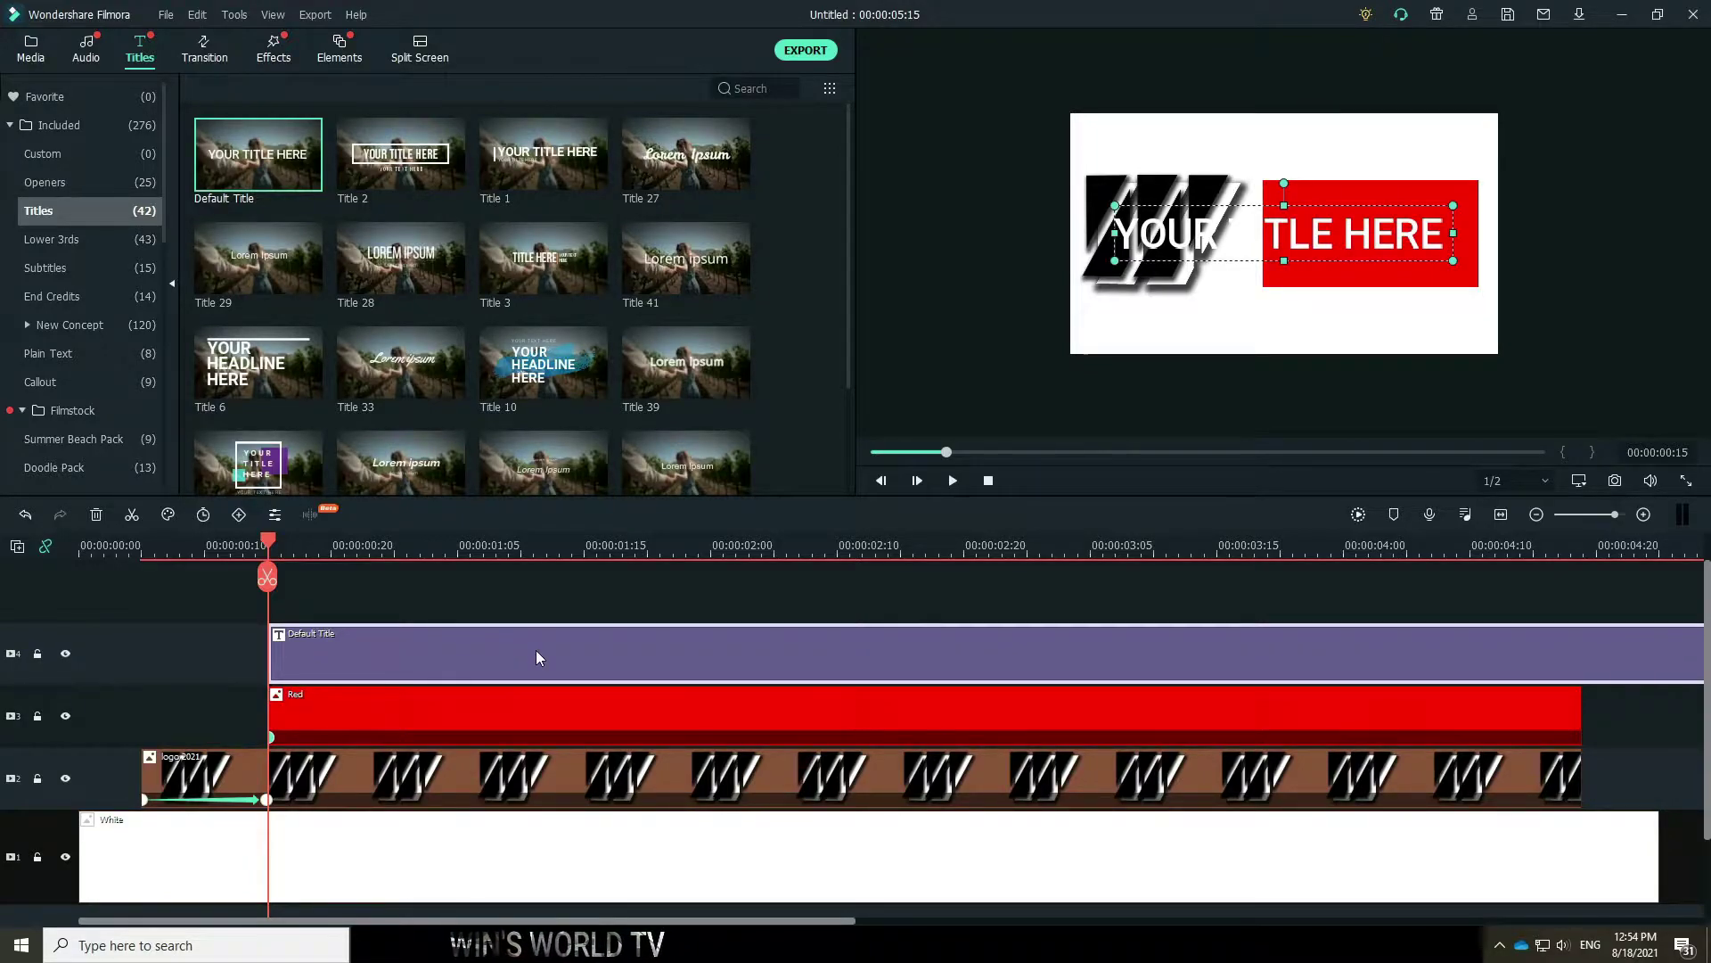
# Trim the end of the Default Title clip to line up with the ends of the Red and logo clips.
pyautogui.moveTo(798, 921); pyautogui.dragTo(1047, 922)
pyautogui.moveTo(1328, 649); pyautogui.dragTo(1062, 659)
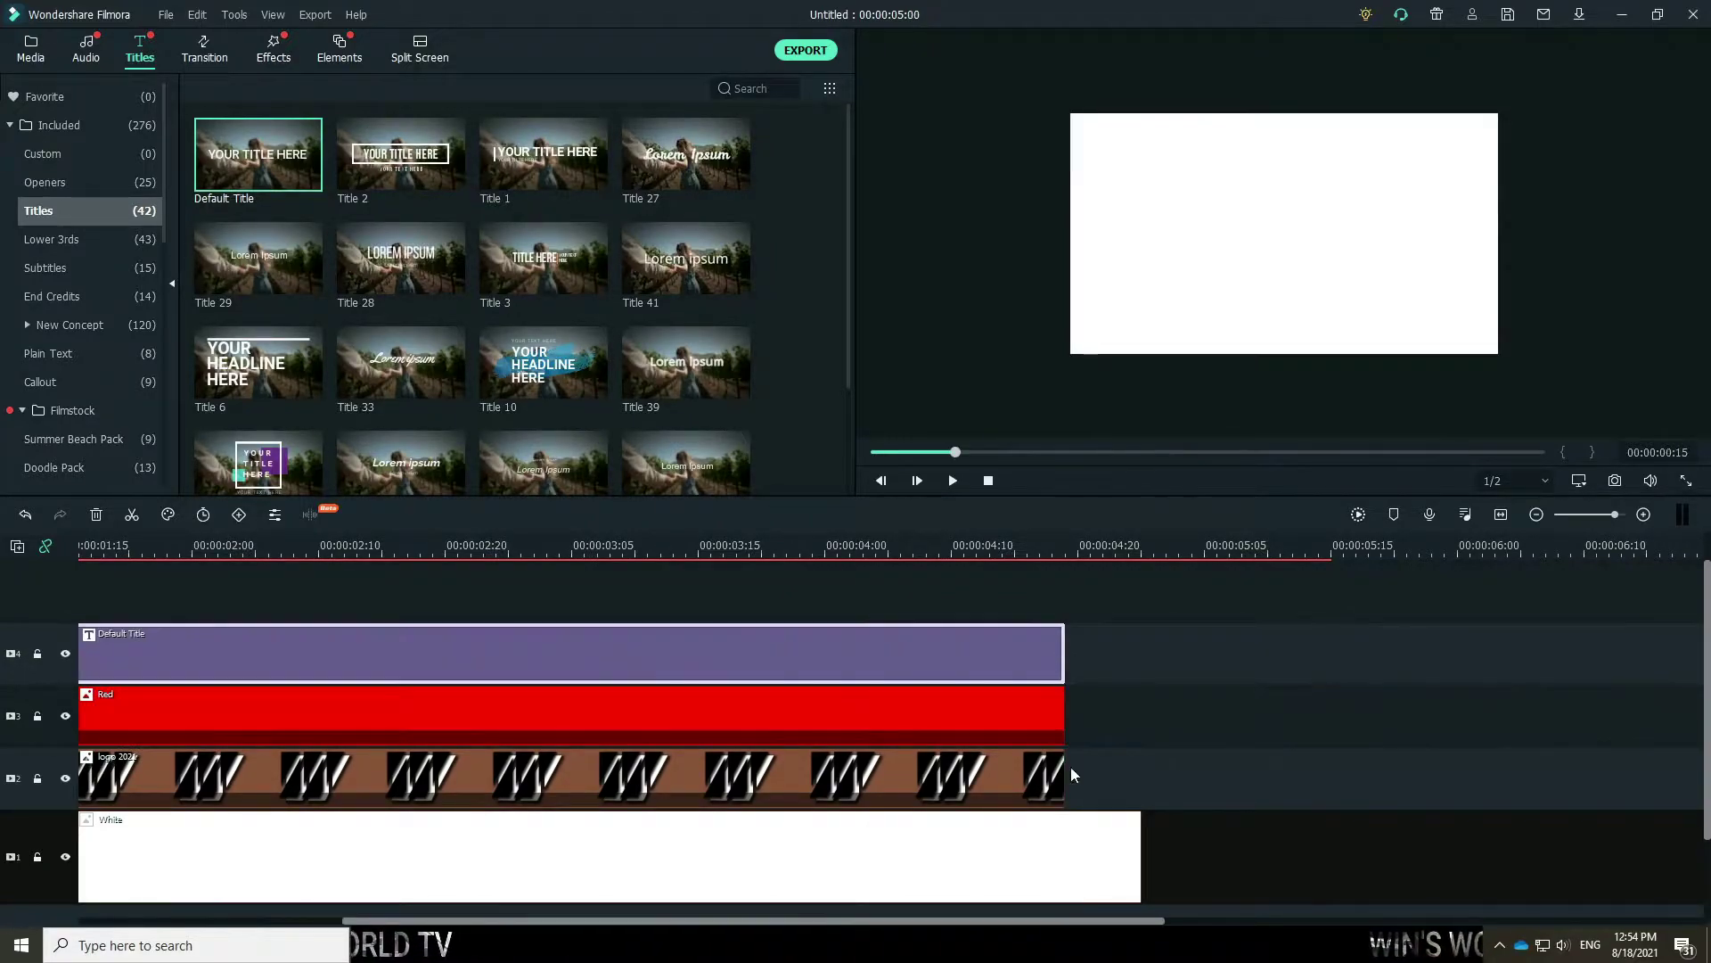
pyautogui.moveTo(1063, 921); pyautogui.dragTo(857, 921)
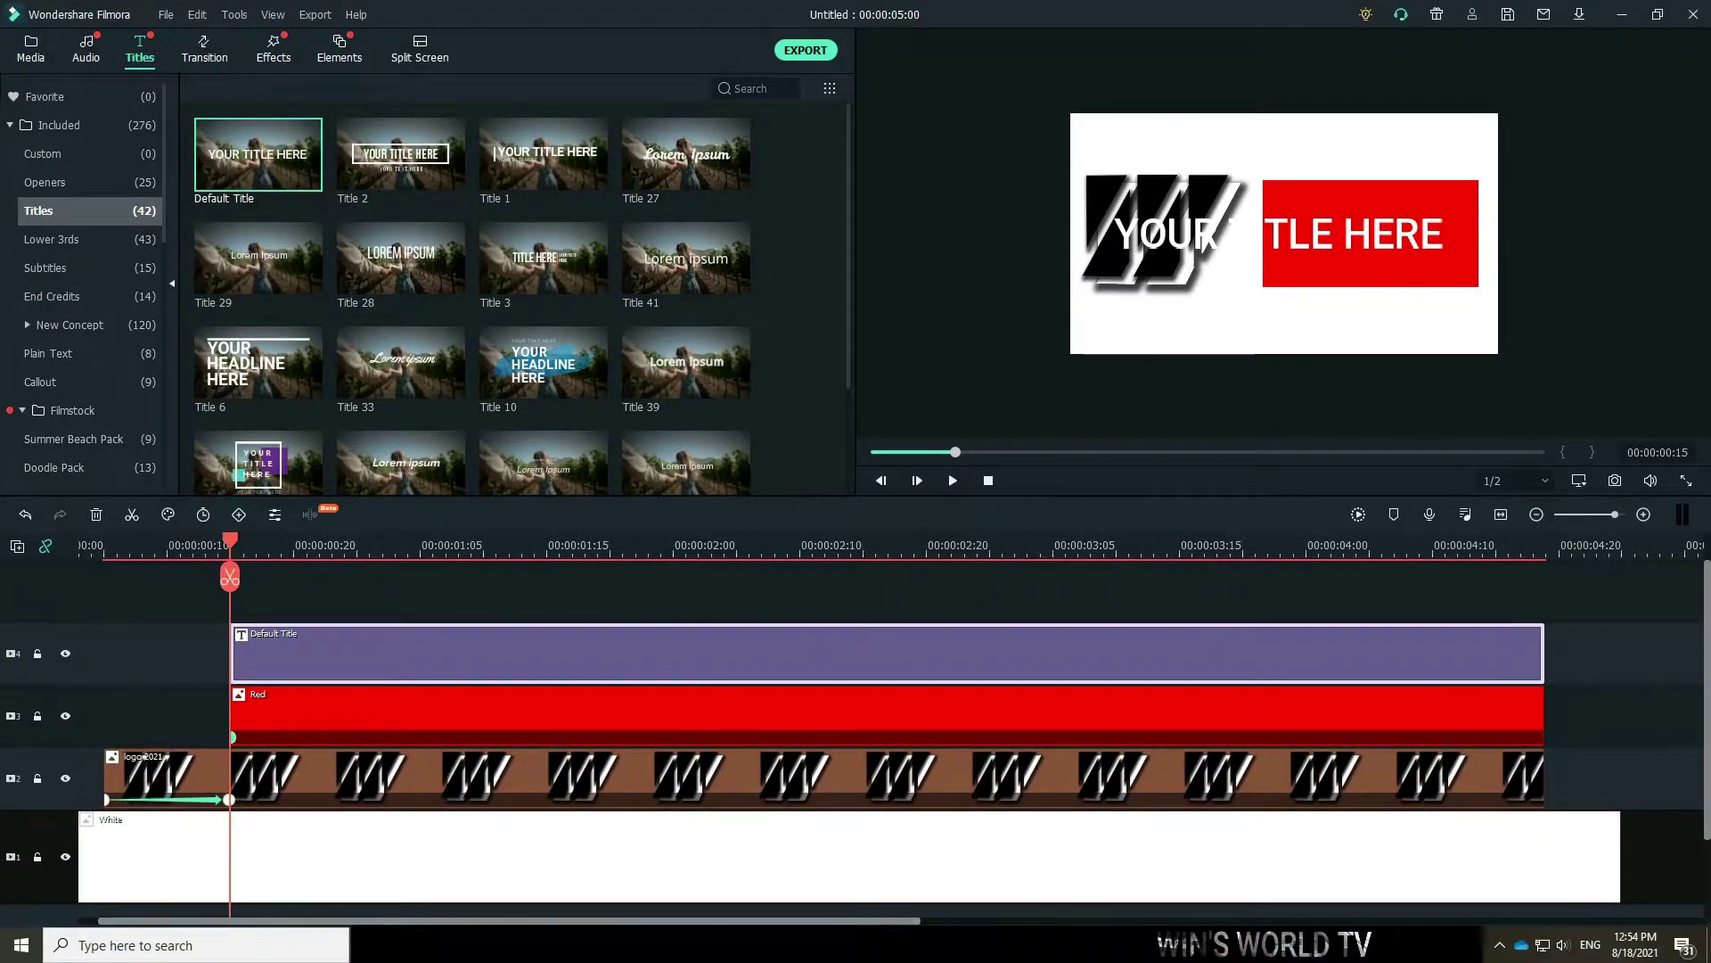
# Replace the Default Title's placeholder text with "SUBSCRIBE" and apply the text edit.
pyautogui.doubleClick(437, 656)
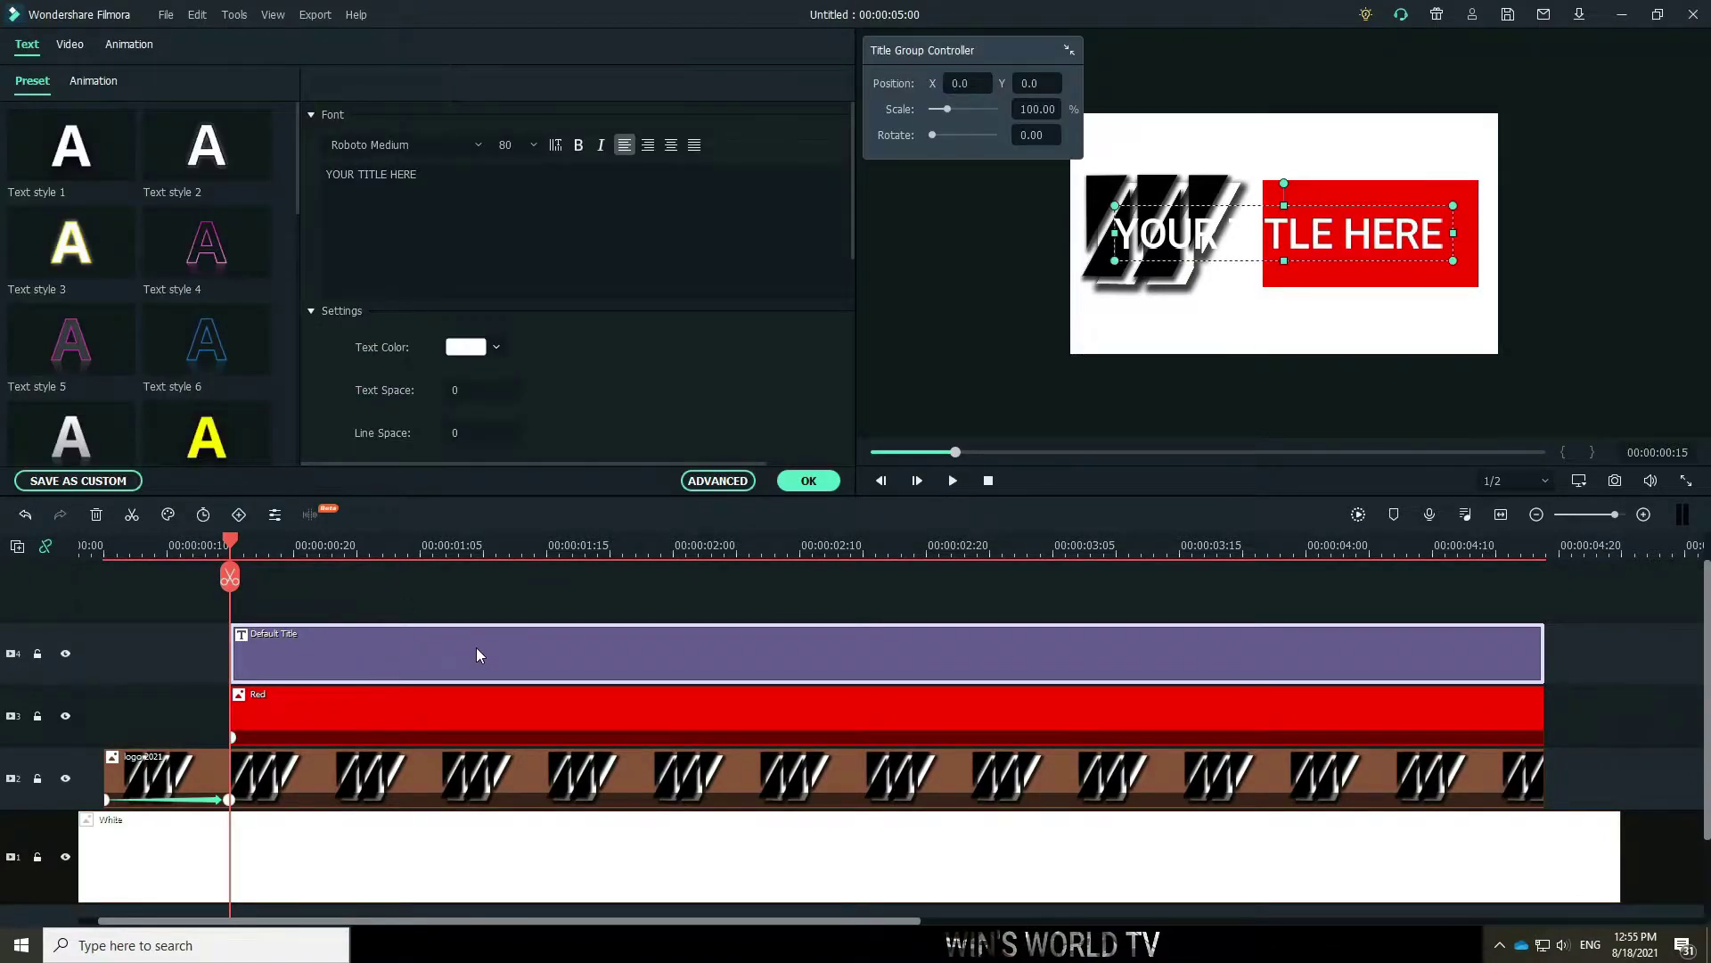
pyautogui.click(439, 174)
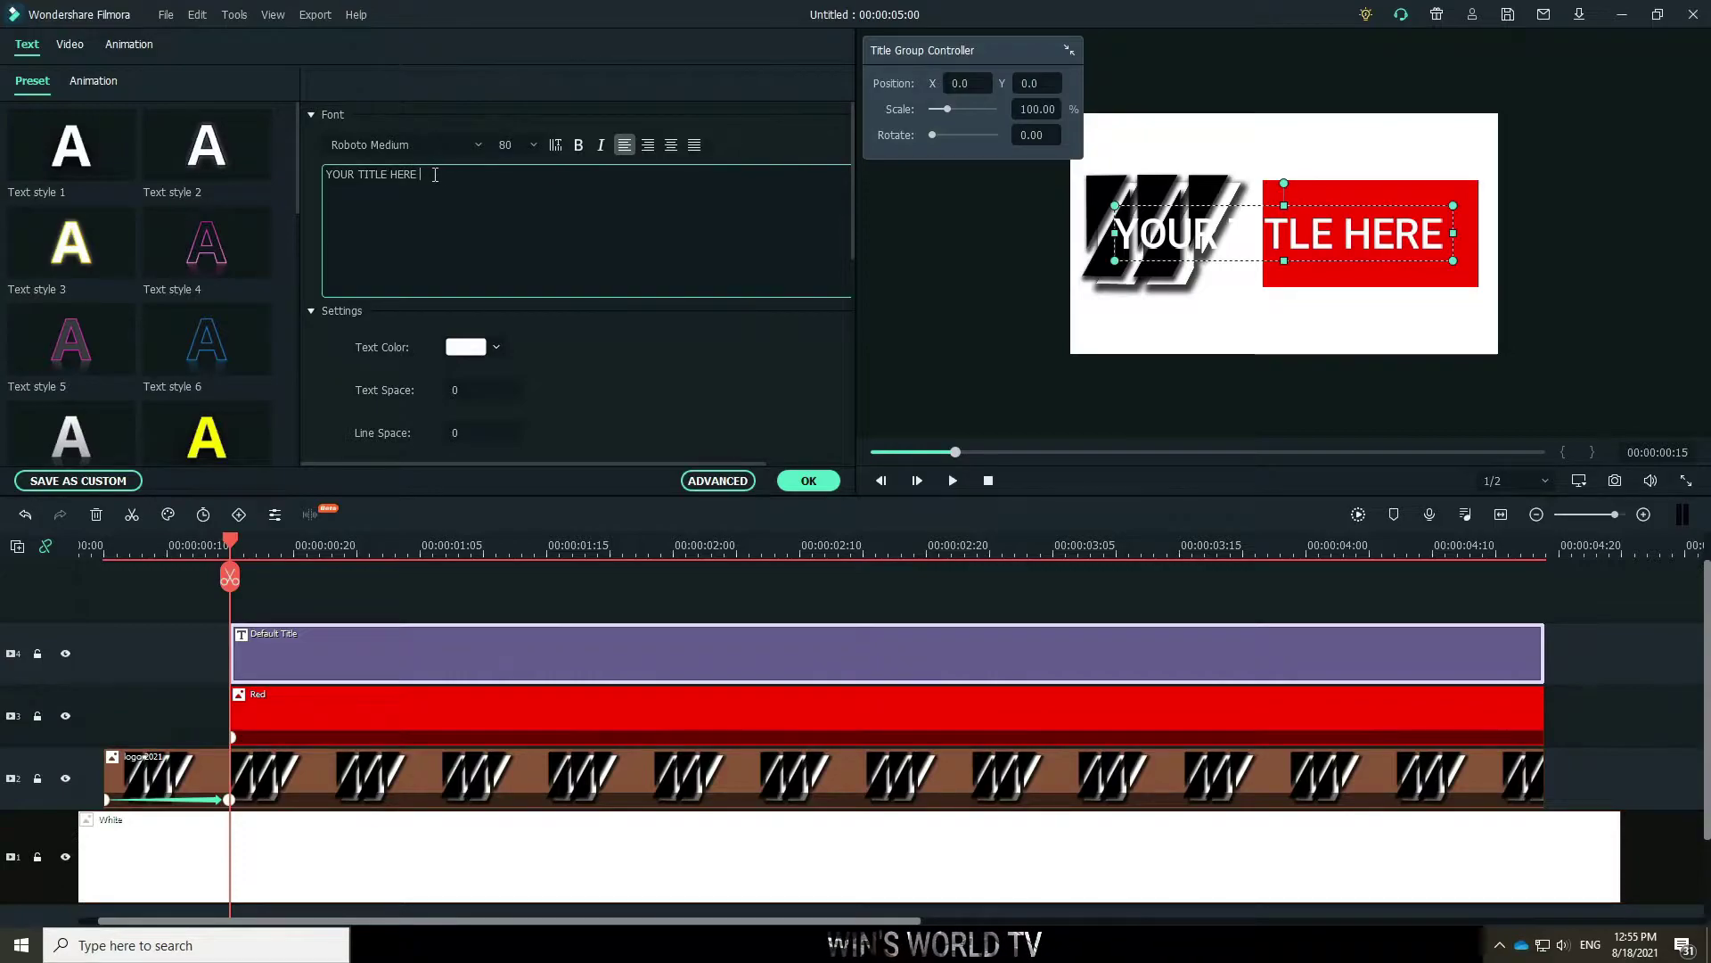
pyautogui.moveTo(438, 175); pyautogui.dragTo(321, 176)
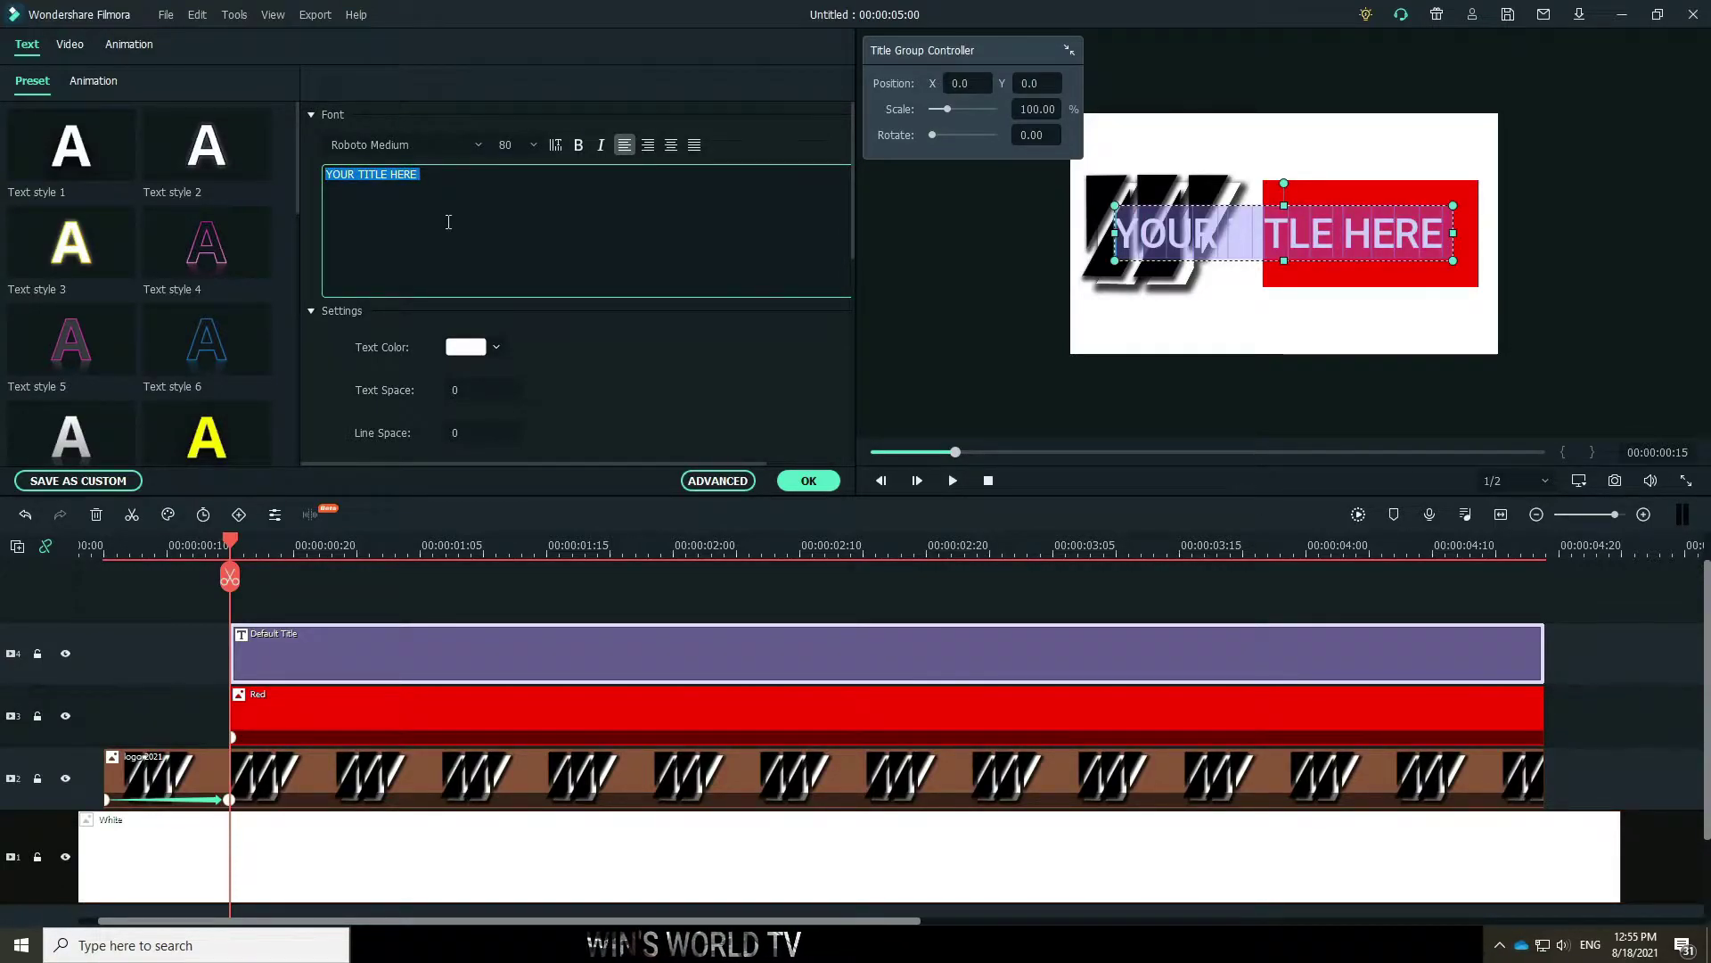
pyautogui.press('BackSpace')
pyautogui.write('su')
pyautogui.press('BackSpace')
pyautogui.press('BackSpace')
pyautogui.write('SUBSCRIBE')
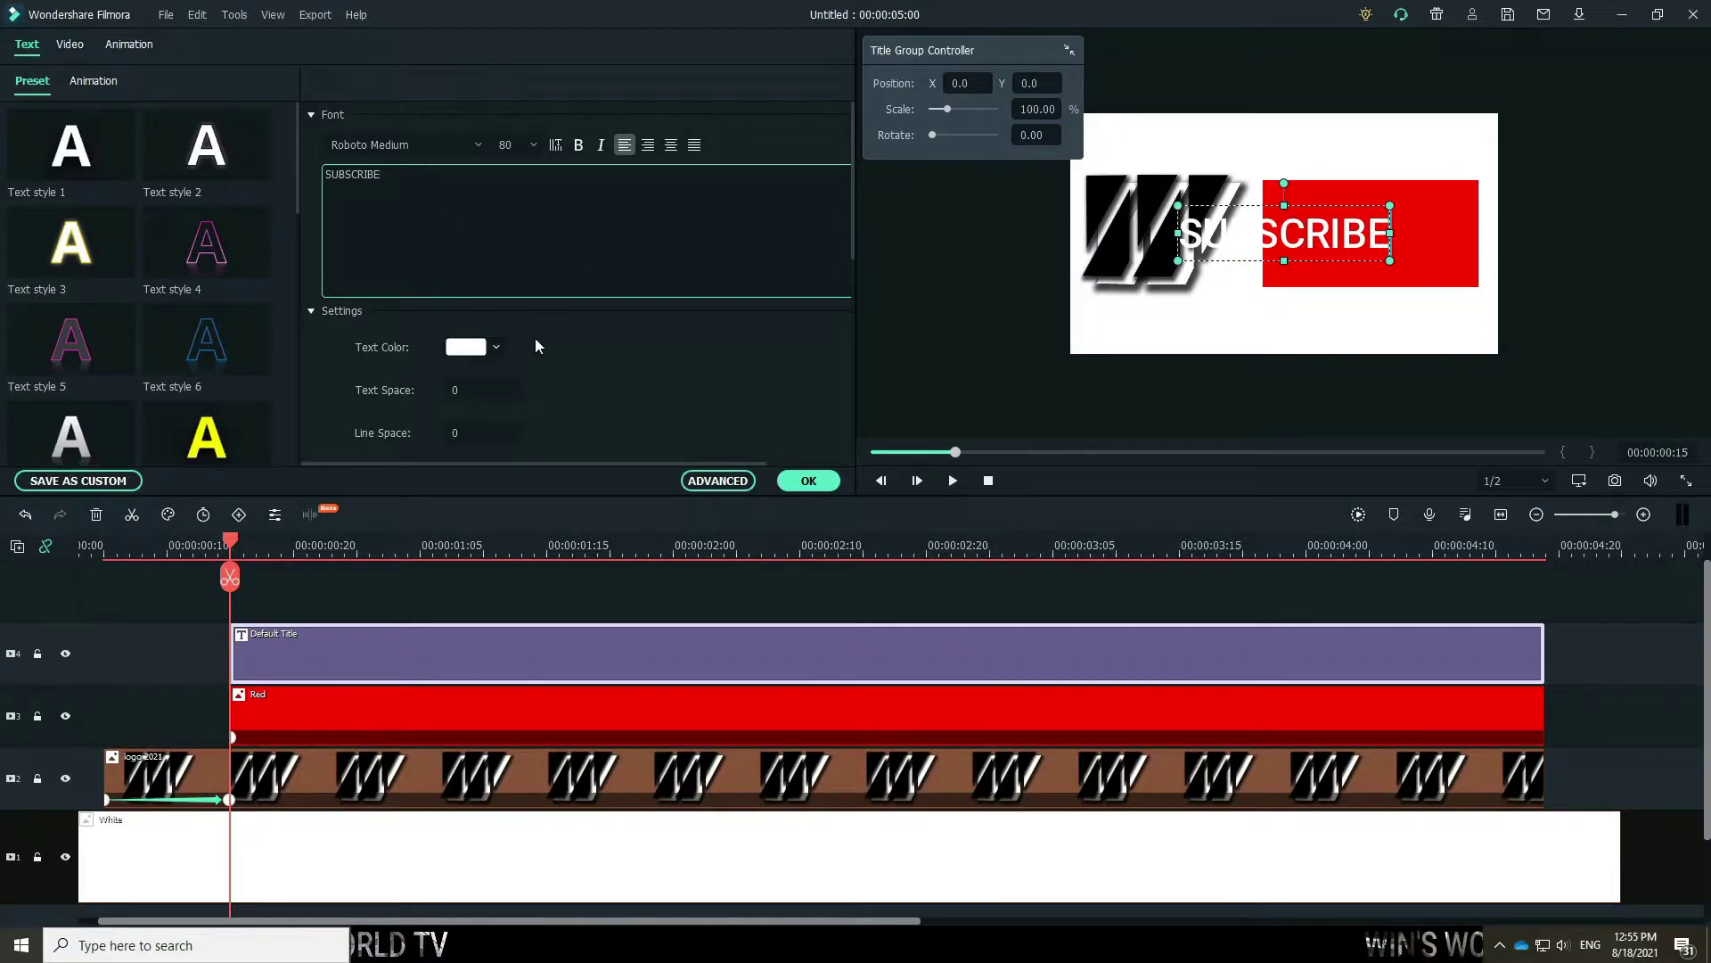
pyautogui.scroll(-3, 537, 345)
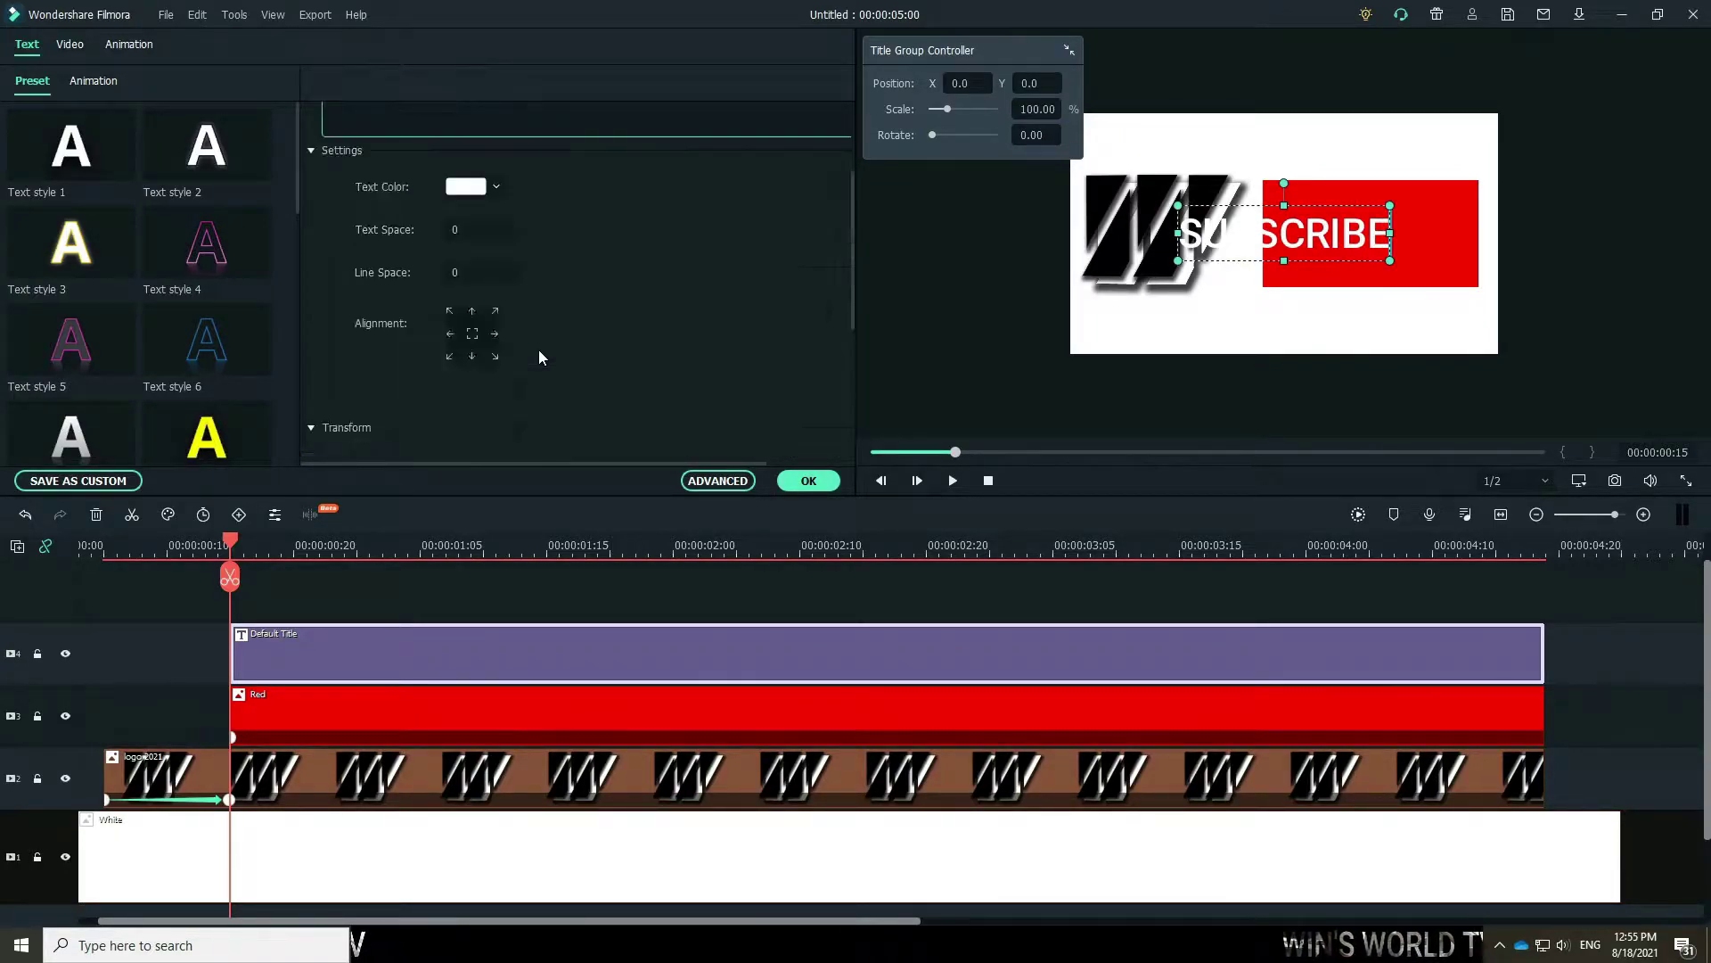
pyautogui.scroll(3, 538, 357)
pyautogui.click(809, 481)
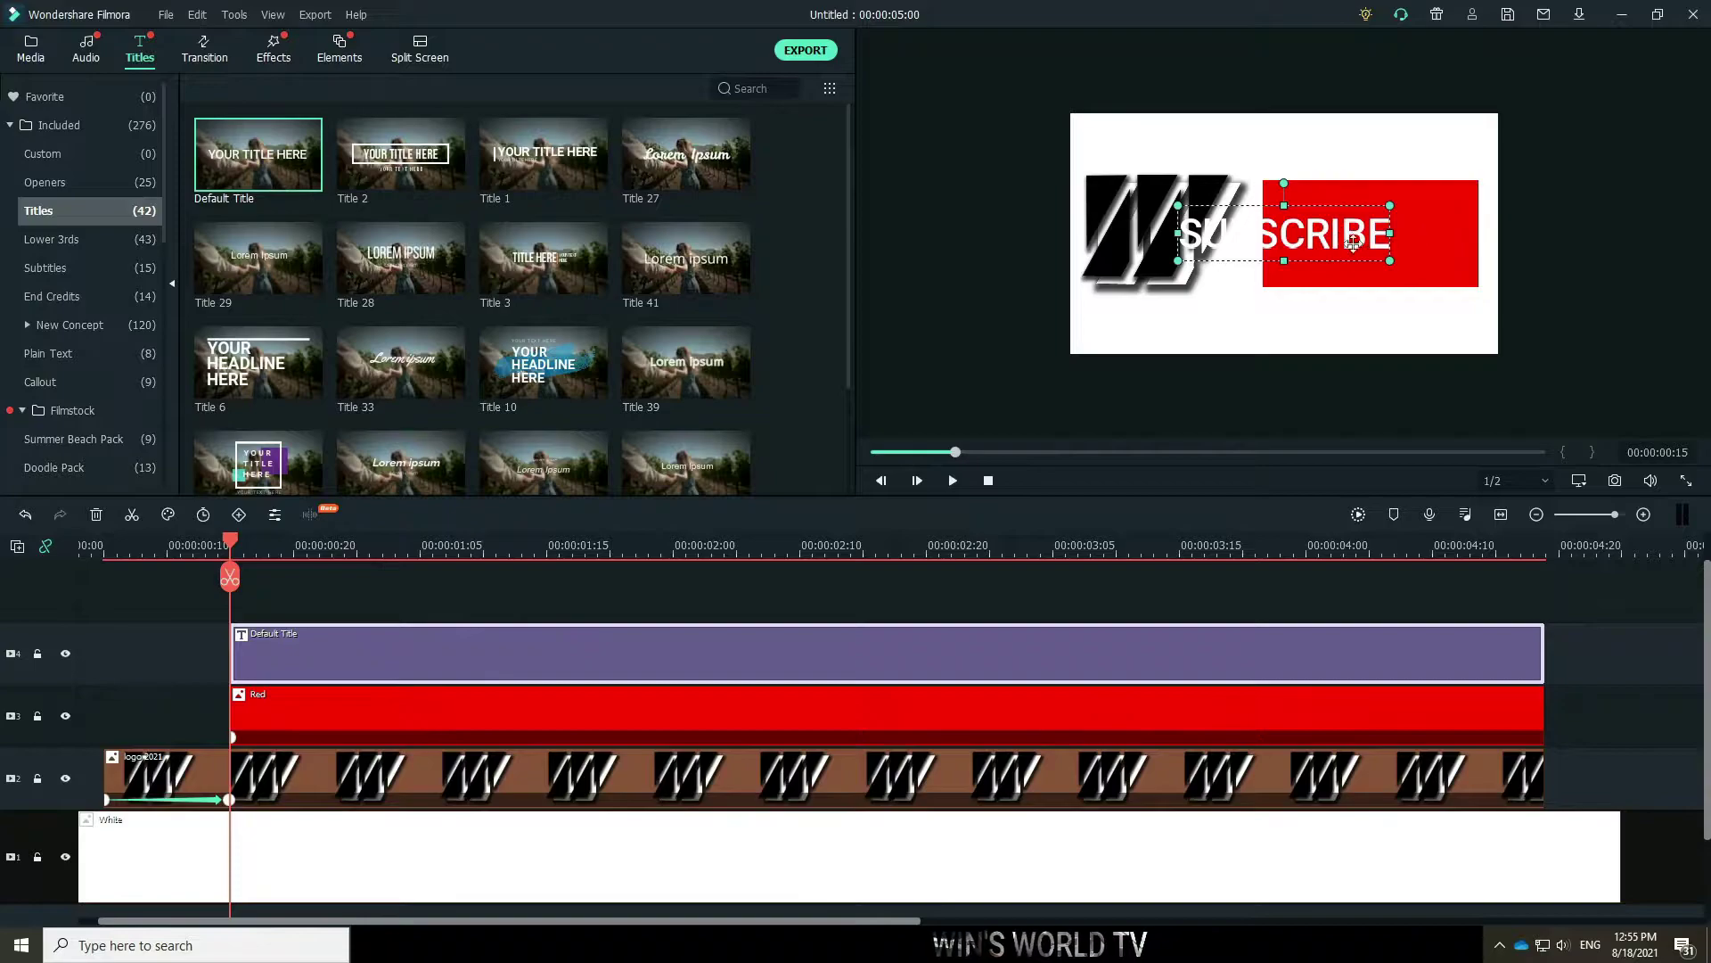
# Move the SUBSCRIBE text onto the red rectangle, shrink it slightly to leave side margins, and center it there.
pyautogui.moveTo(1292, 234); pyautogui.dragTo(1378, 229)
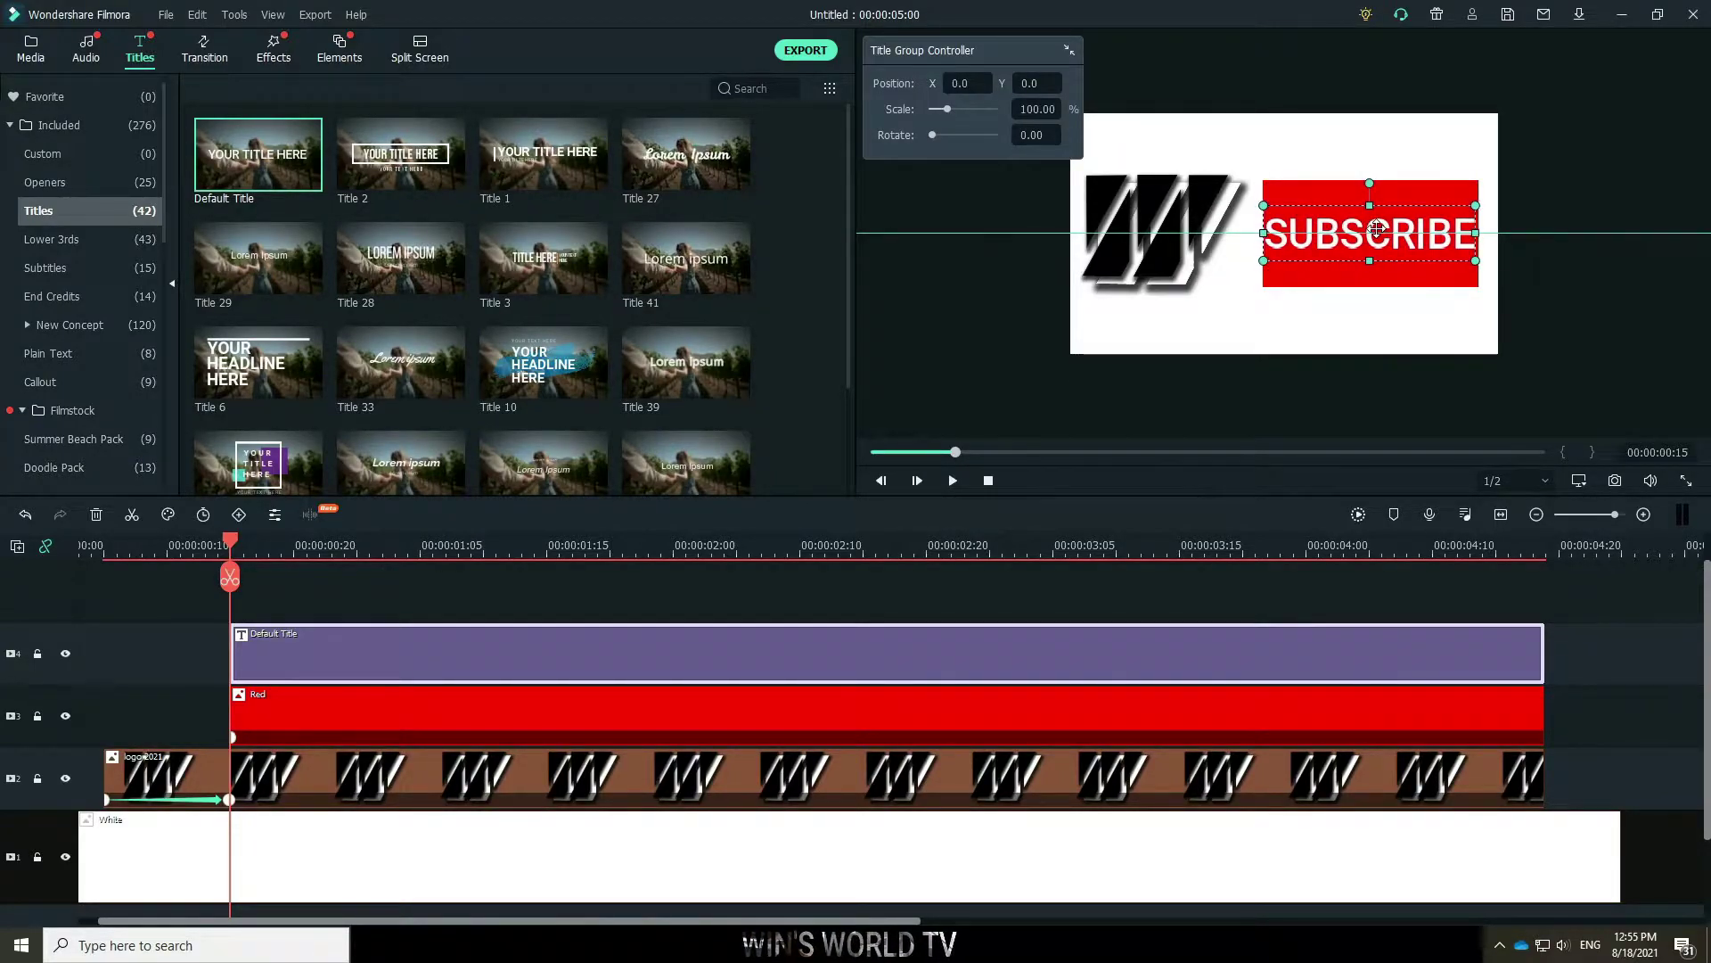
pyautogui.doubleClick(454, 655)
pyautogui.moveTo(1264, 261); pyautogui.dragTo(1295, 254)
pyautogui.moveTo(1476, 206); pyautogui.dragTo(1468, 210)
pyautogui.click(1538, 254)
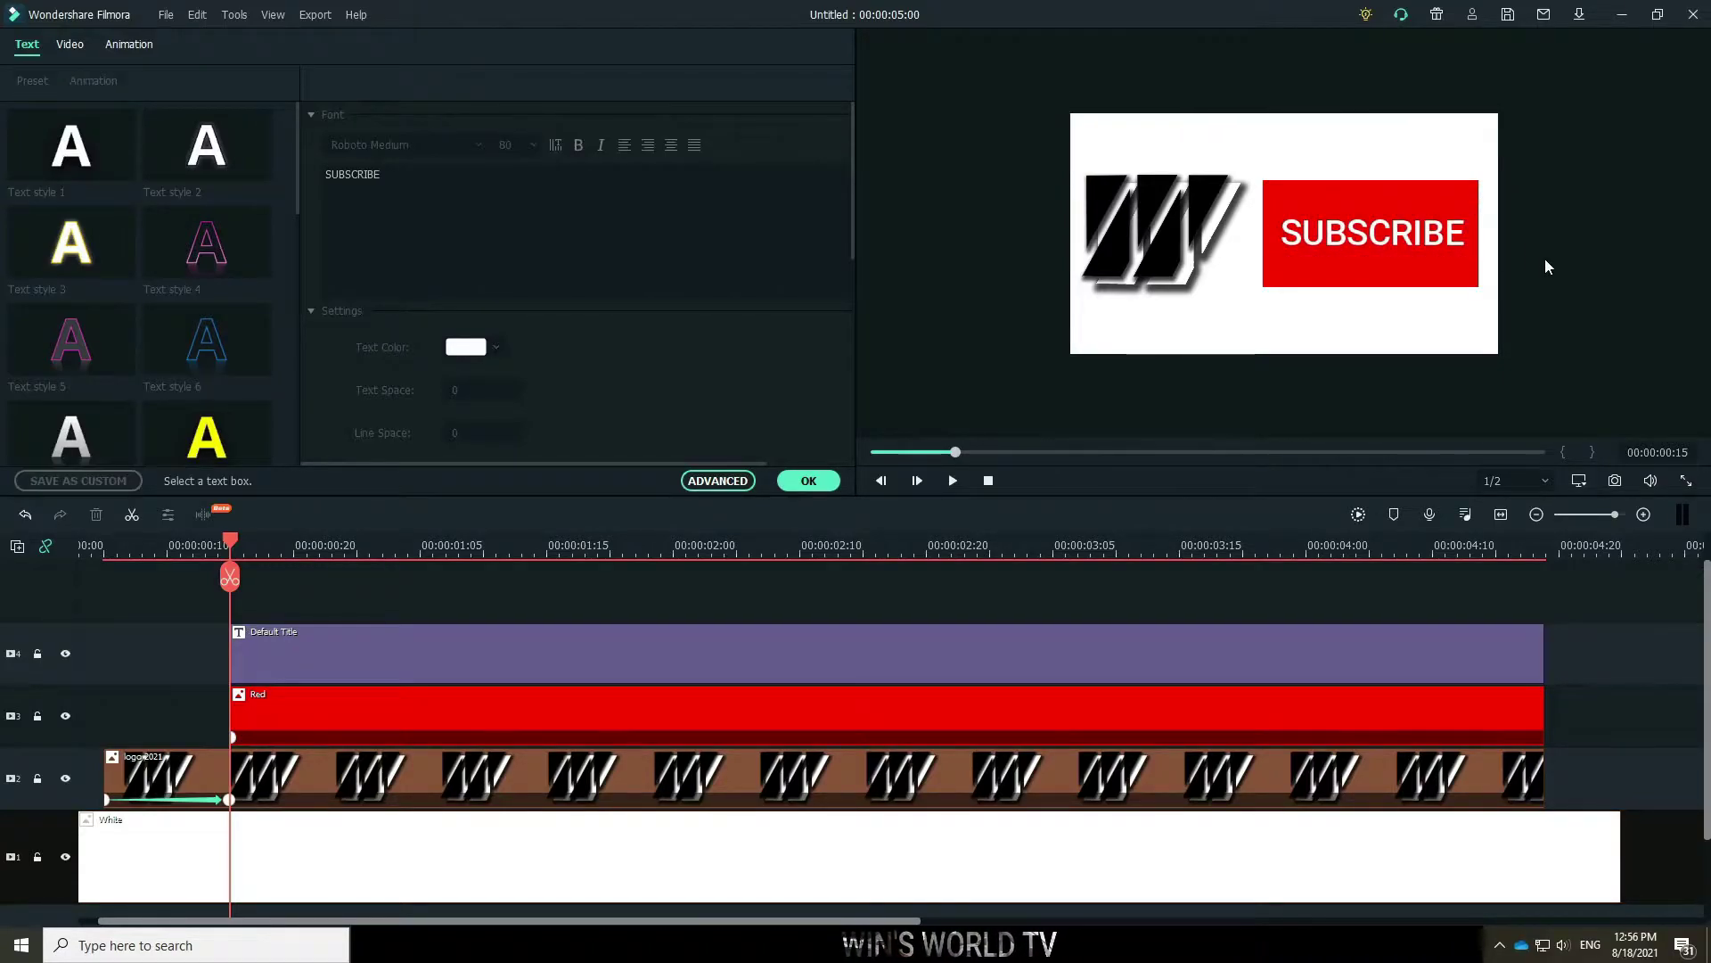
pyautogui.click(1393, 231)
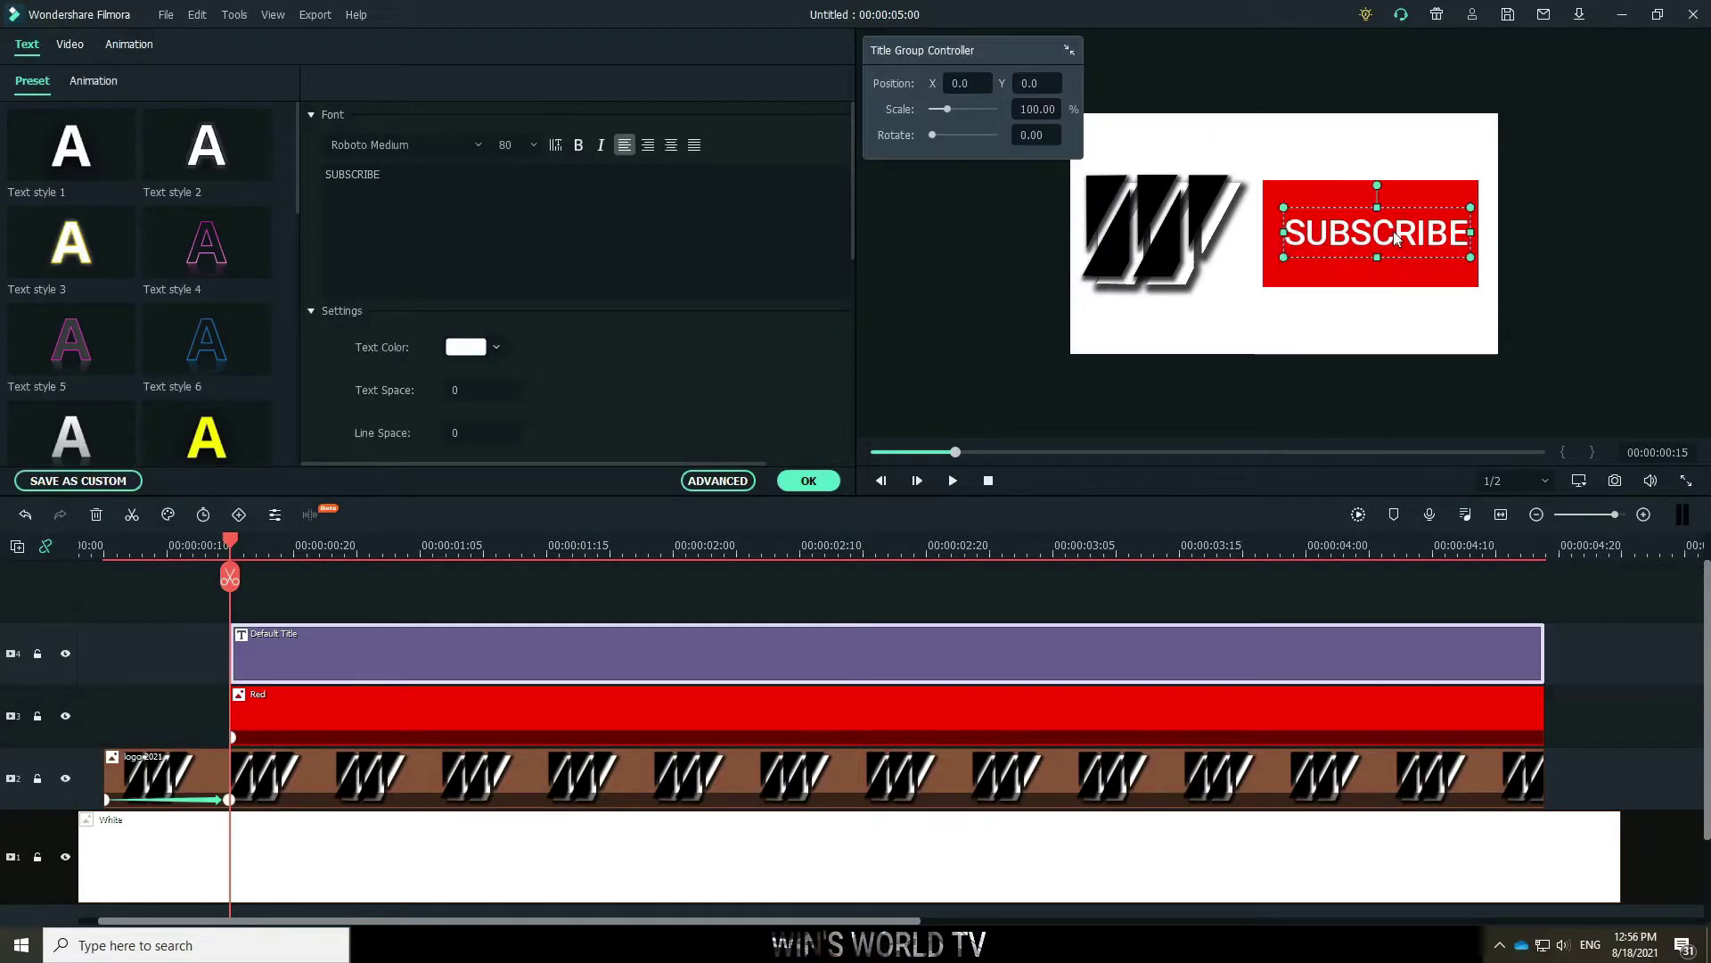
pyautogui.moveTo(1434, 232); pyautogui.dragTo(1432, 232)
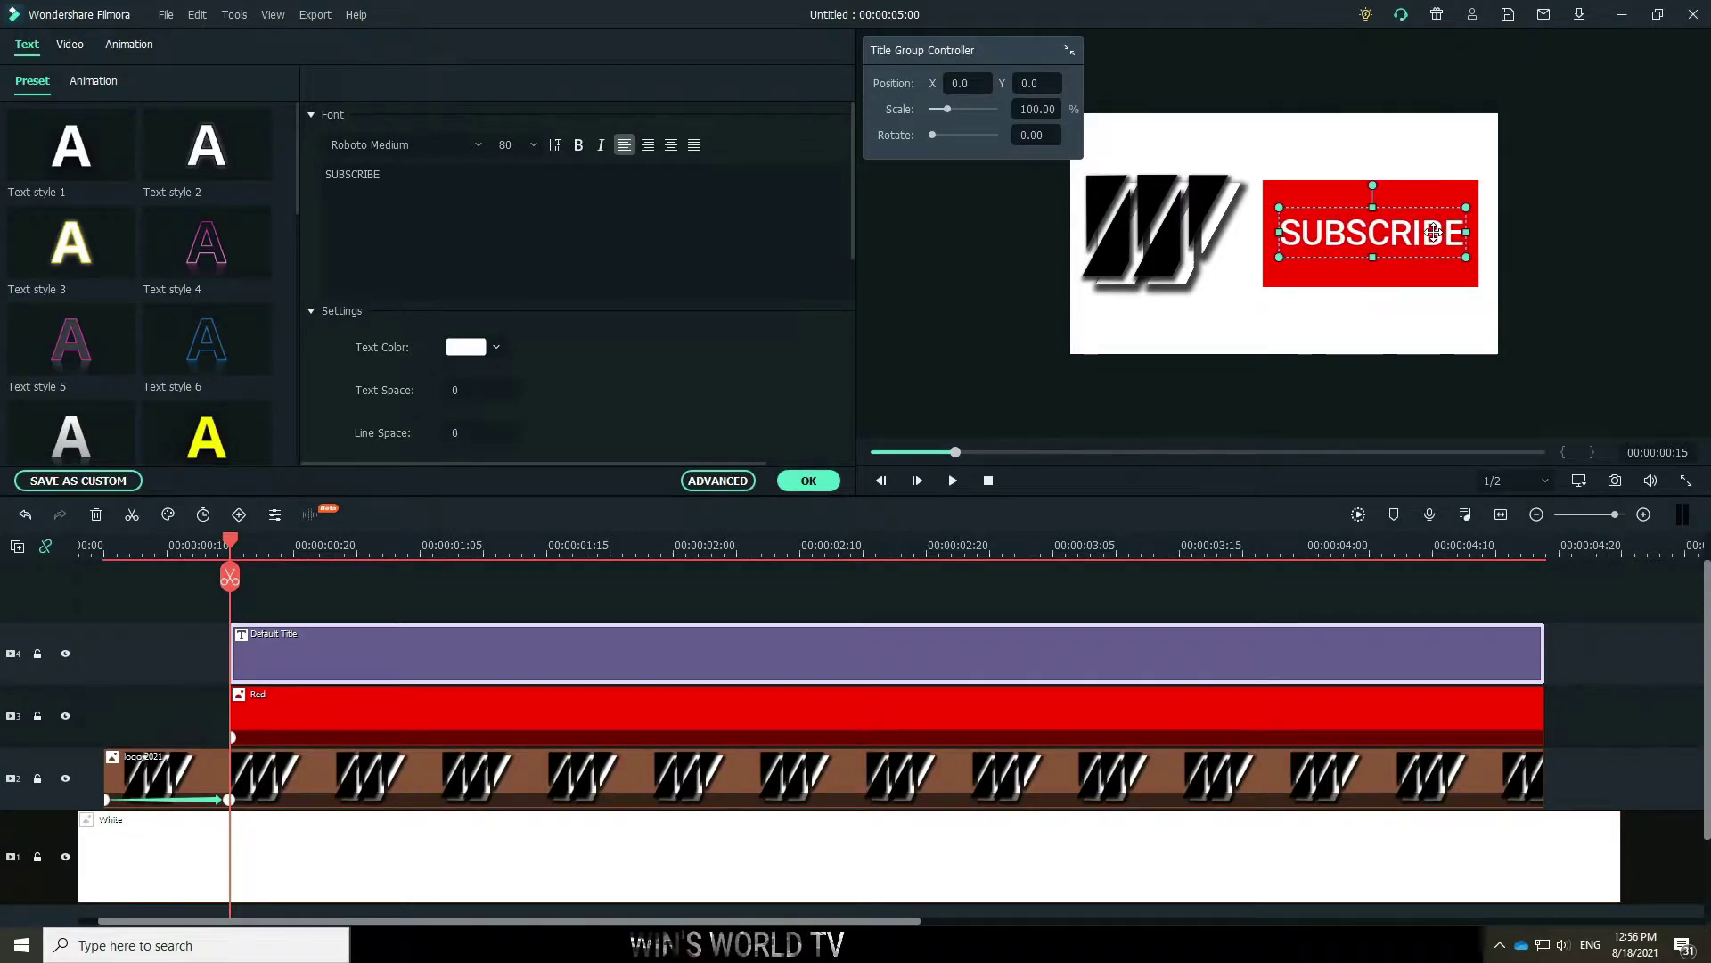
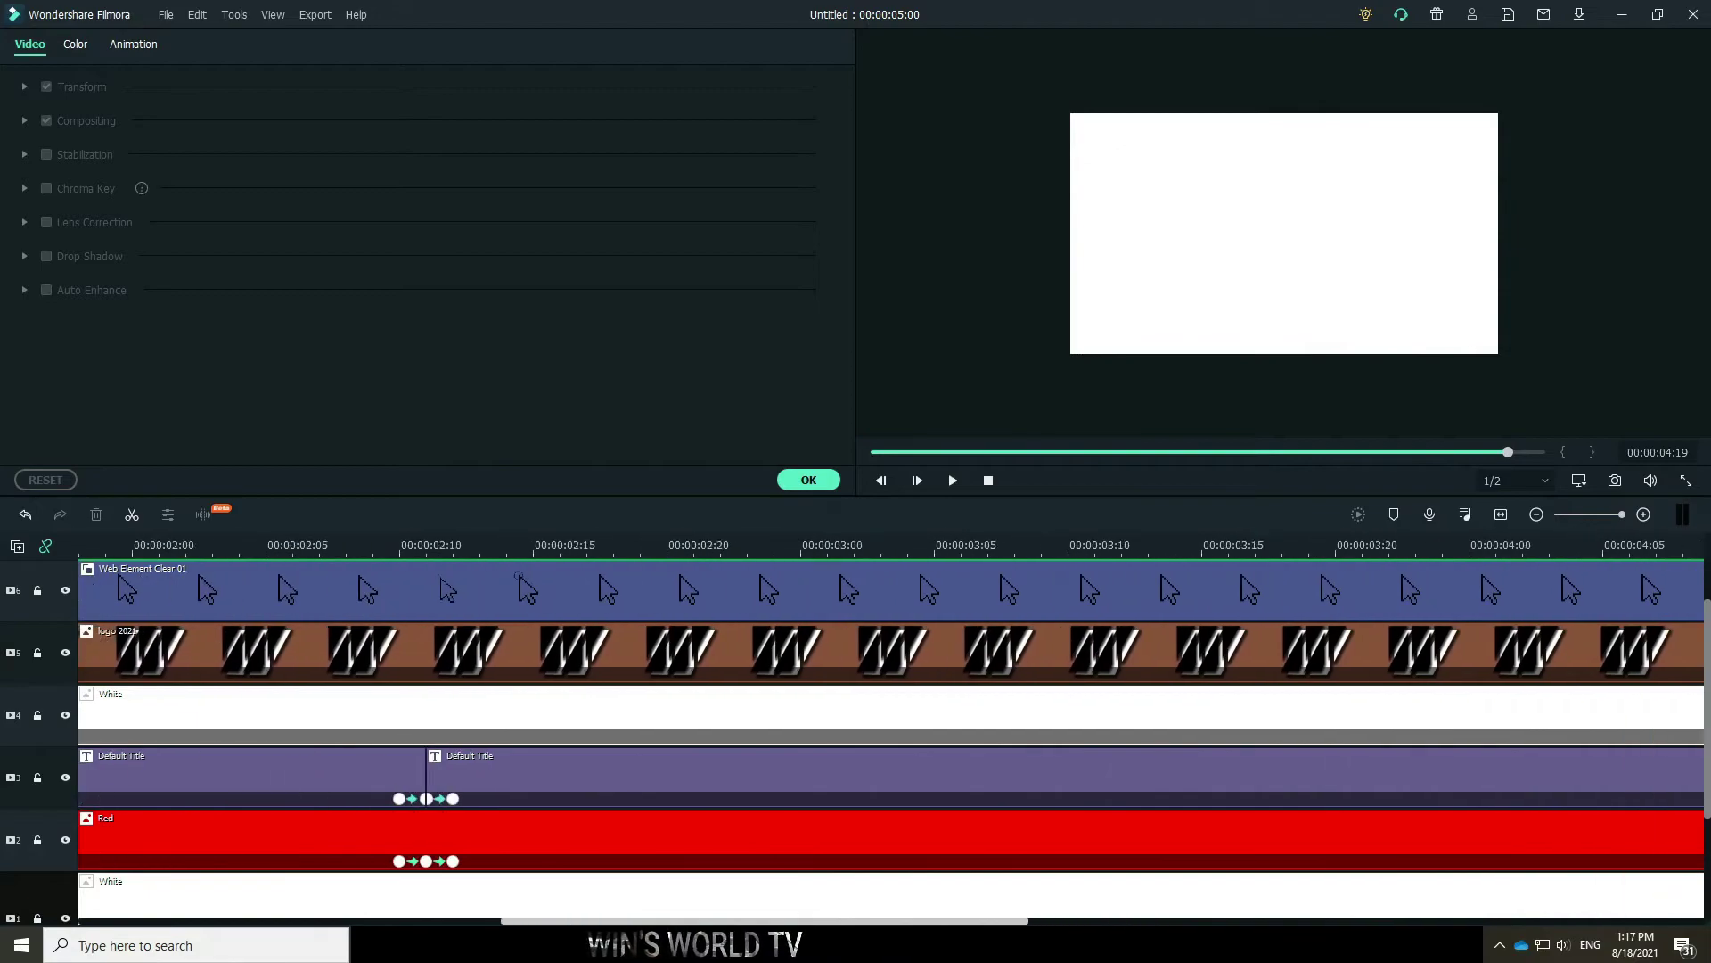
pyautogui.hscroll(-3, 993, 749)
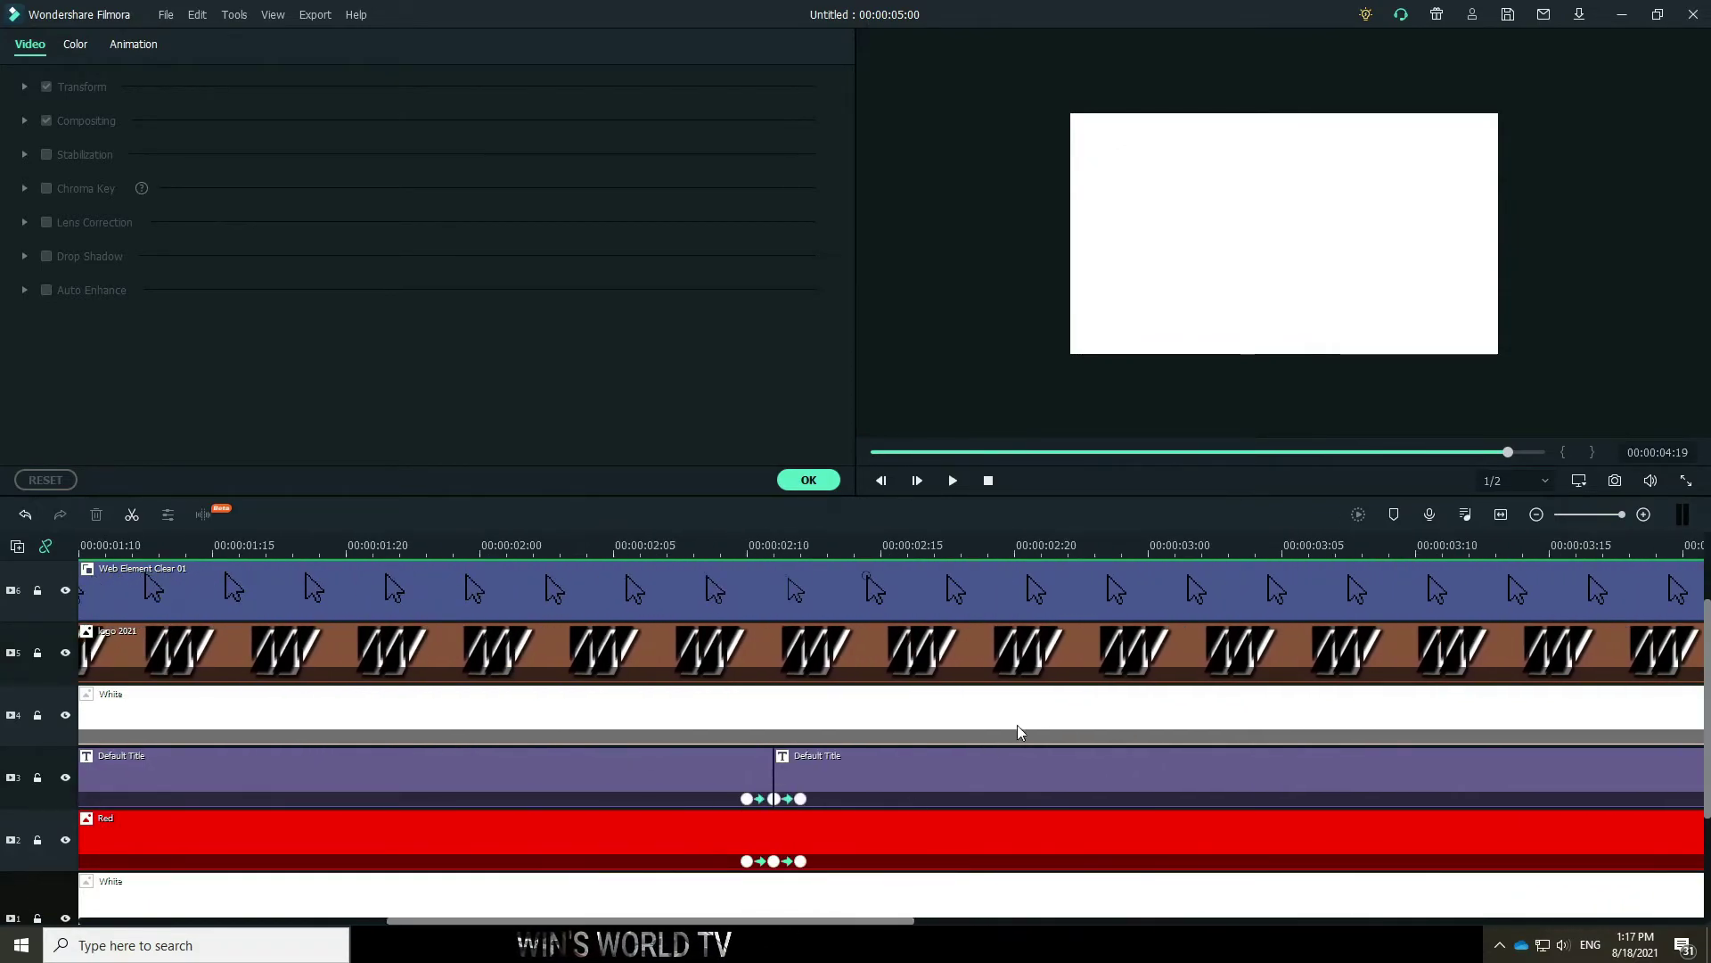
pyautogui.hscroll(-5, 1553, 545)
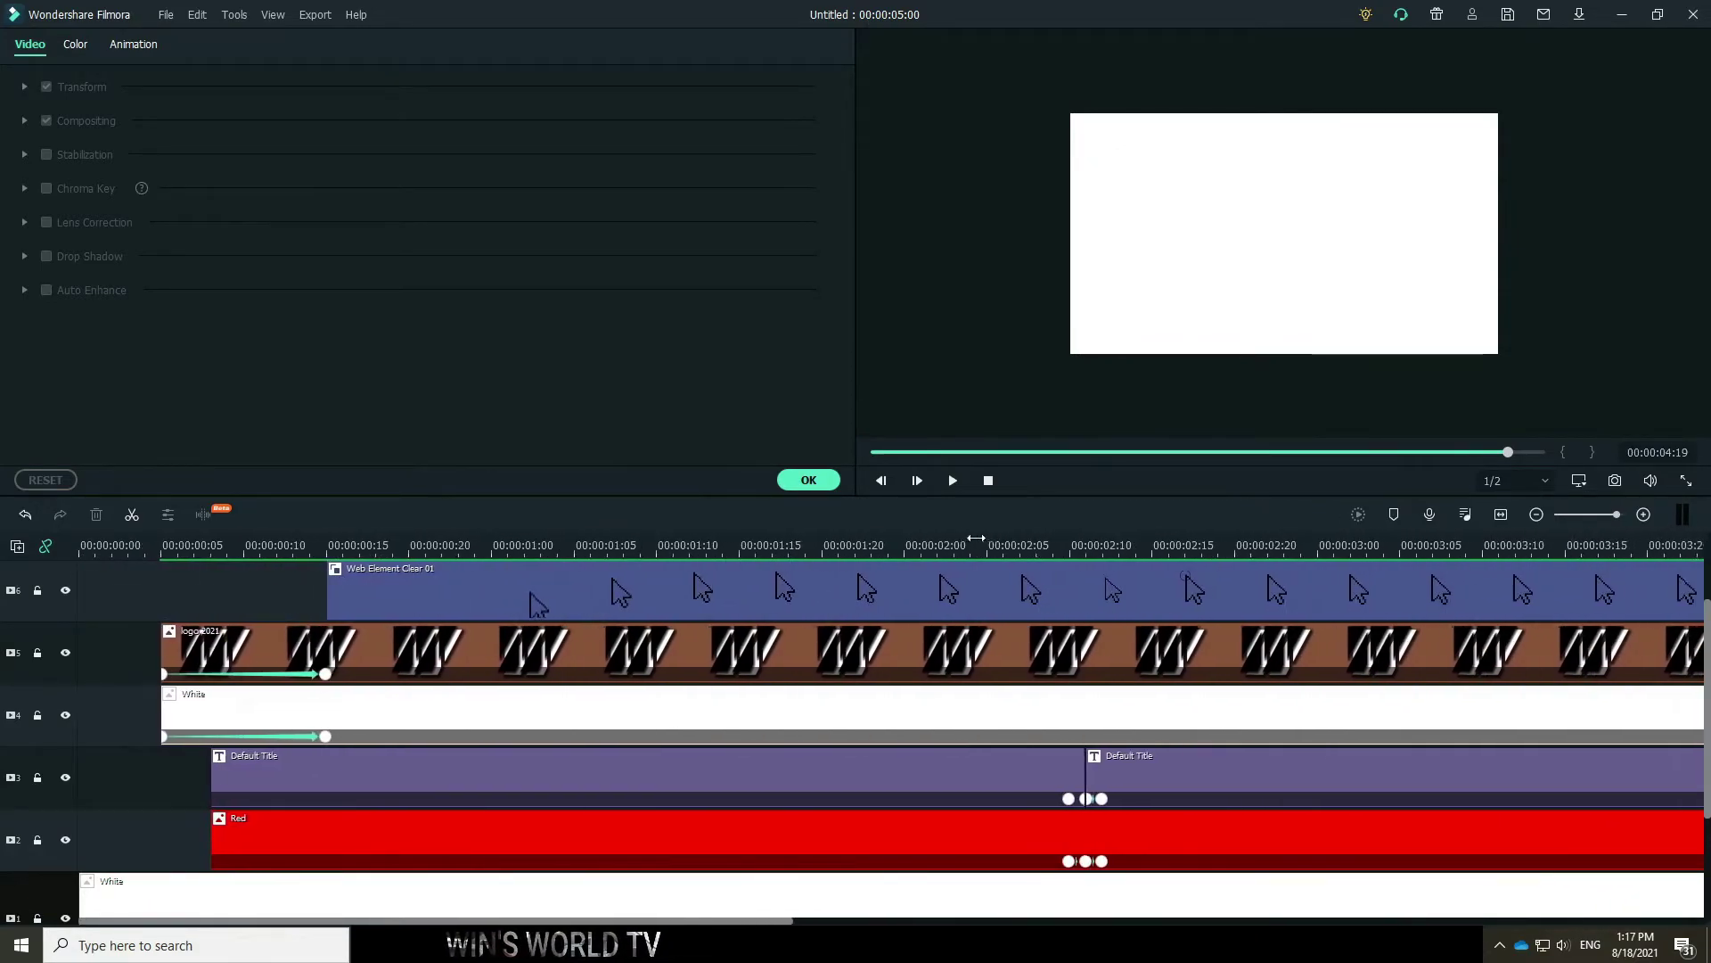
# Scrub through the timeline from the start to review the logo, button and cursor animation.
pyautogui.scroll(-1, 1130, 630)
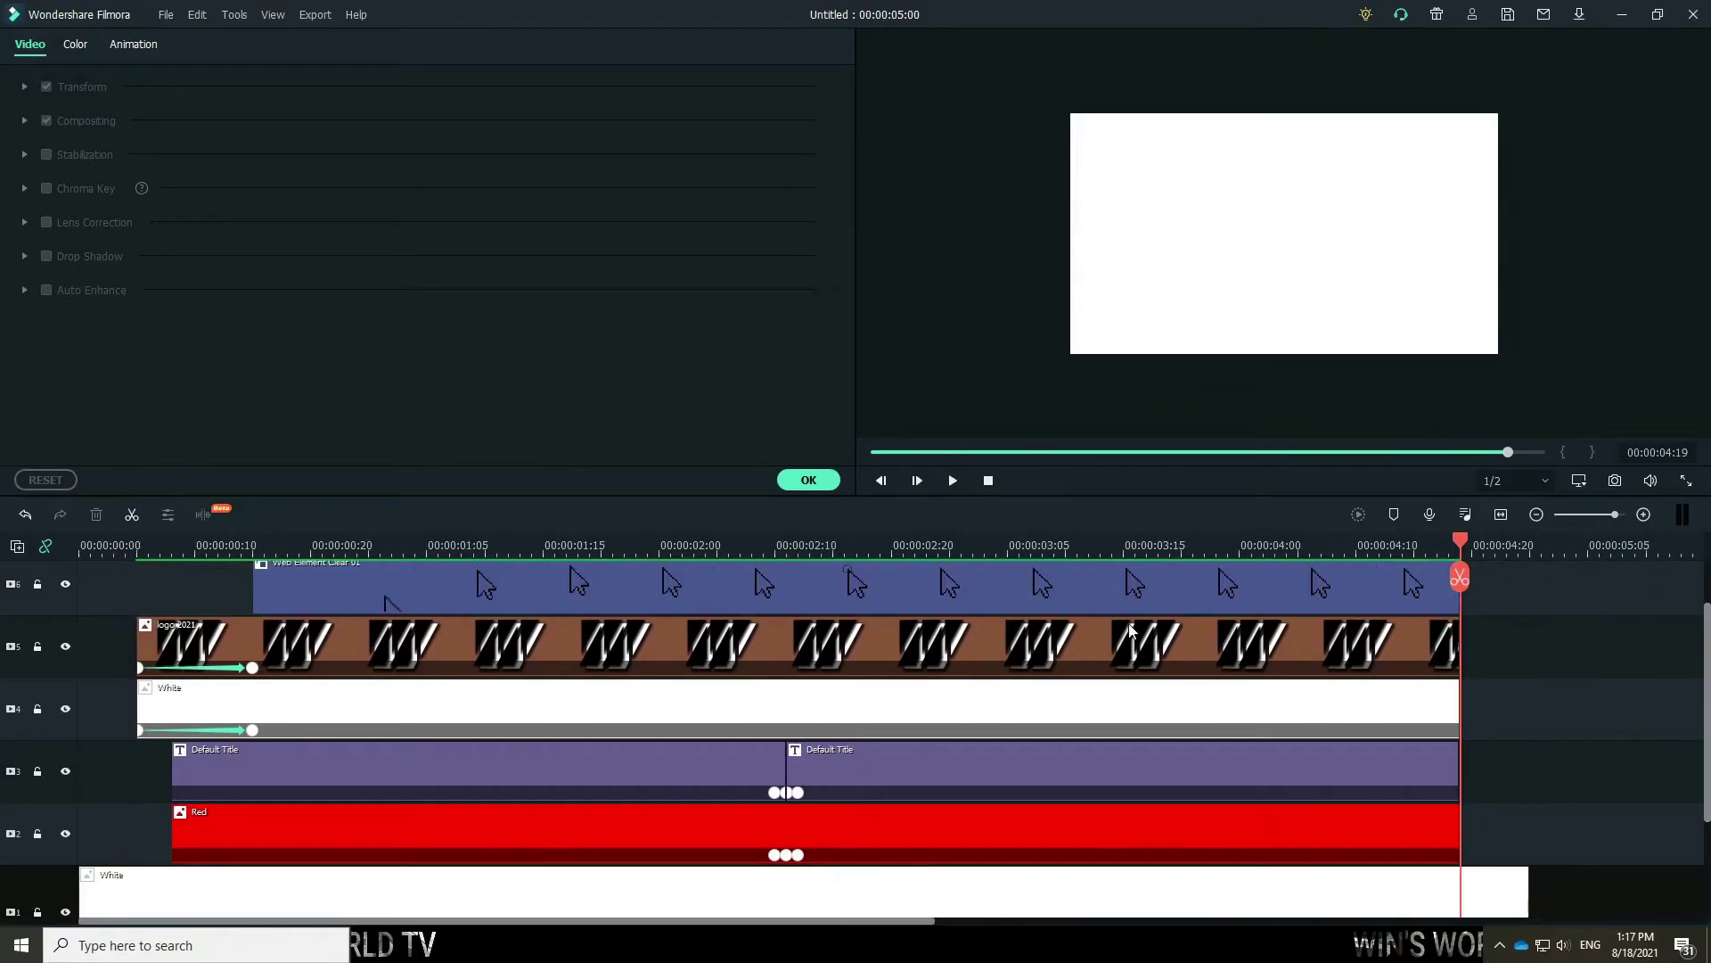
pyautogui.click(115, 548)
pyautogui.moveTo(115, 545); pyautogui.dragTo(1310, 602)
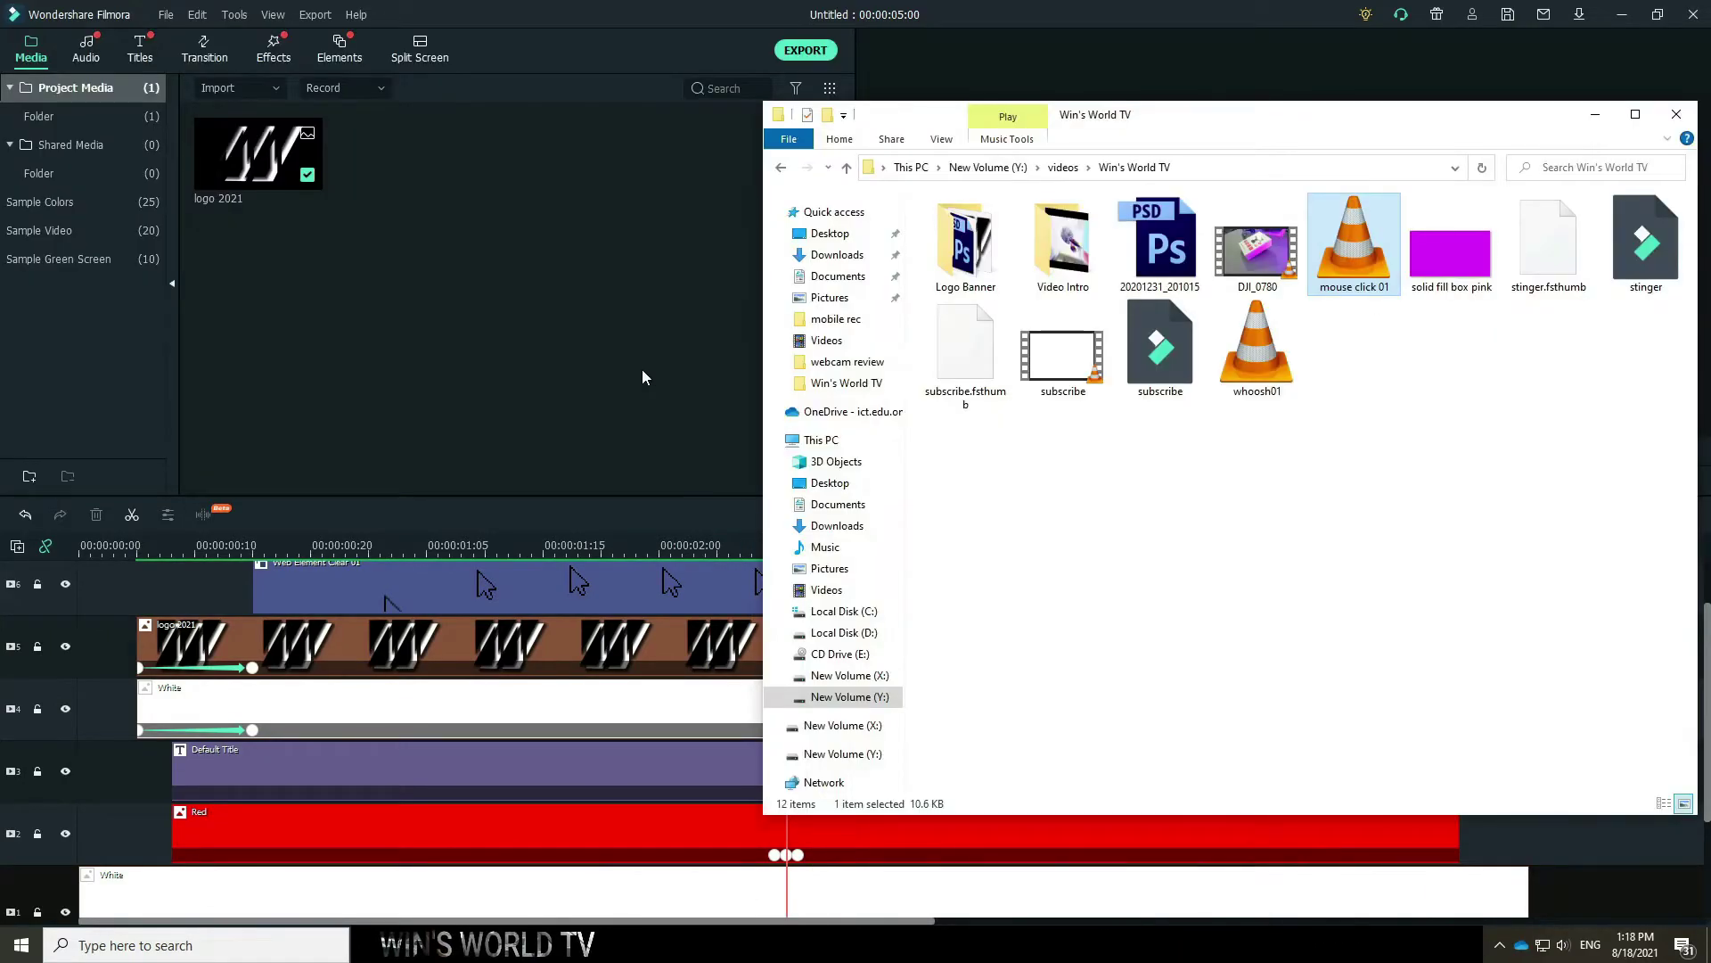
# Import the whoosh01 and mouse click 01 sound files from the Win's World TV folder into the project media.
pyautogui.click(643, 371)
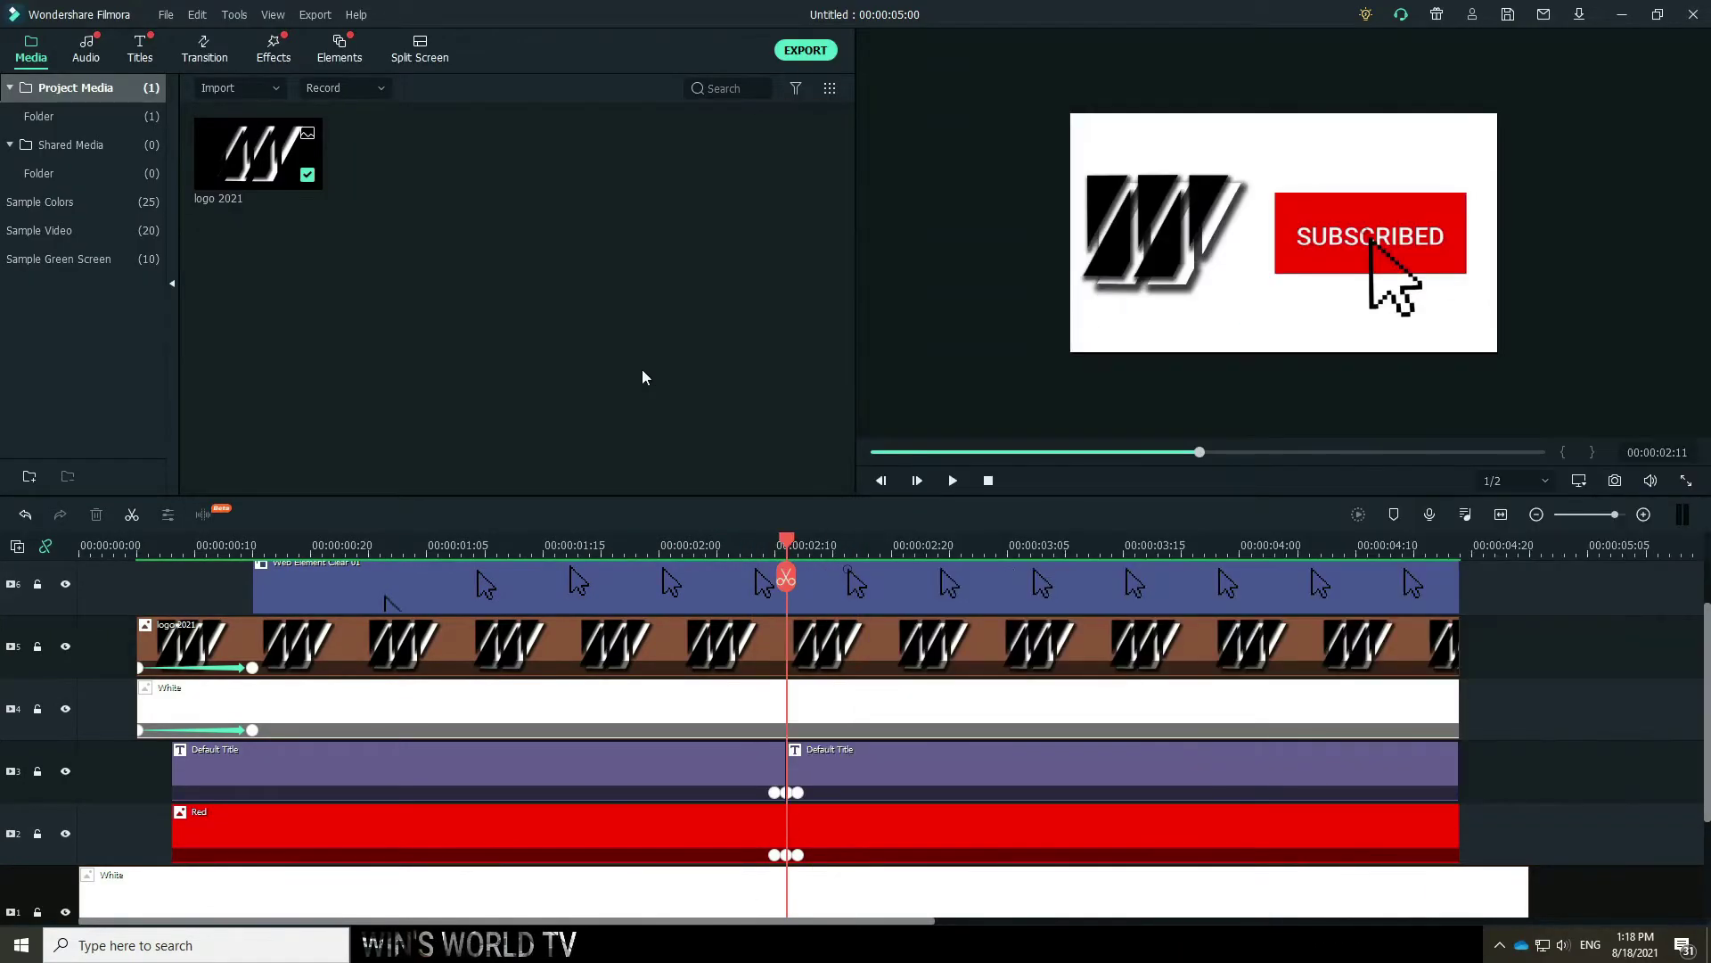
pyautogui.click(575, 865)
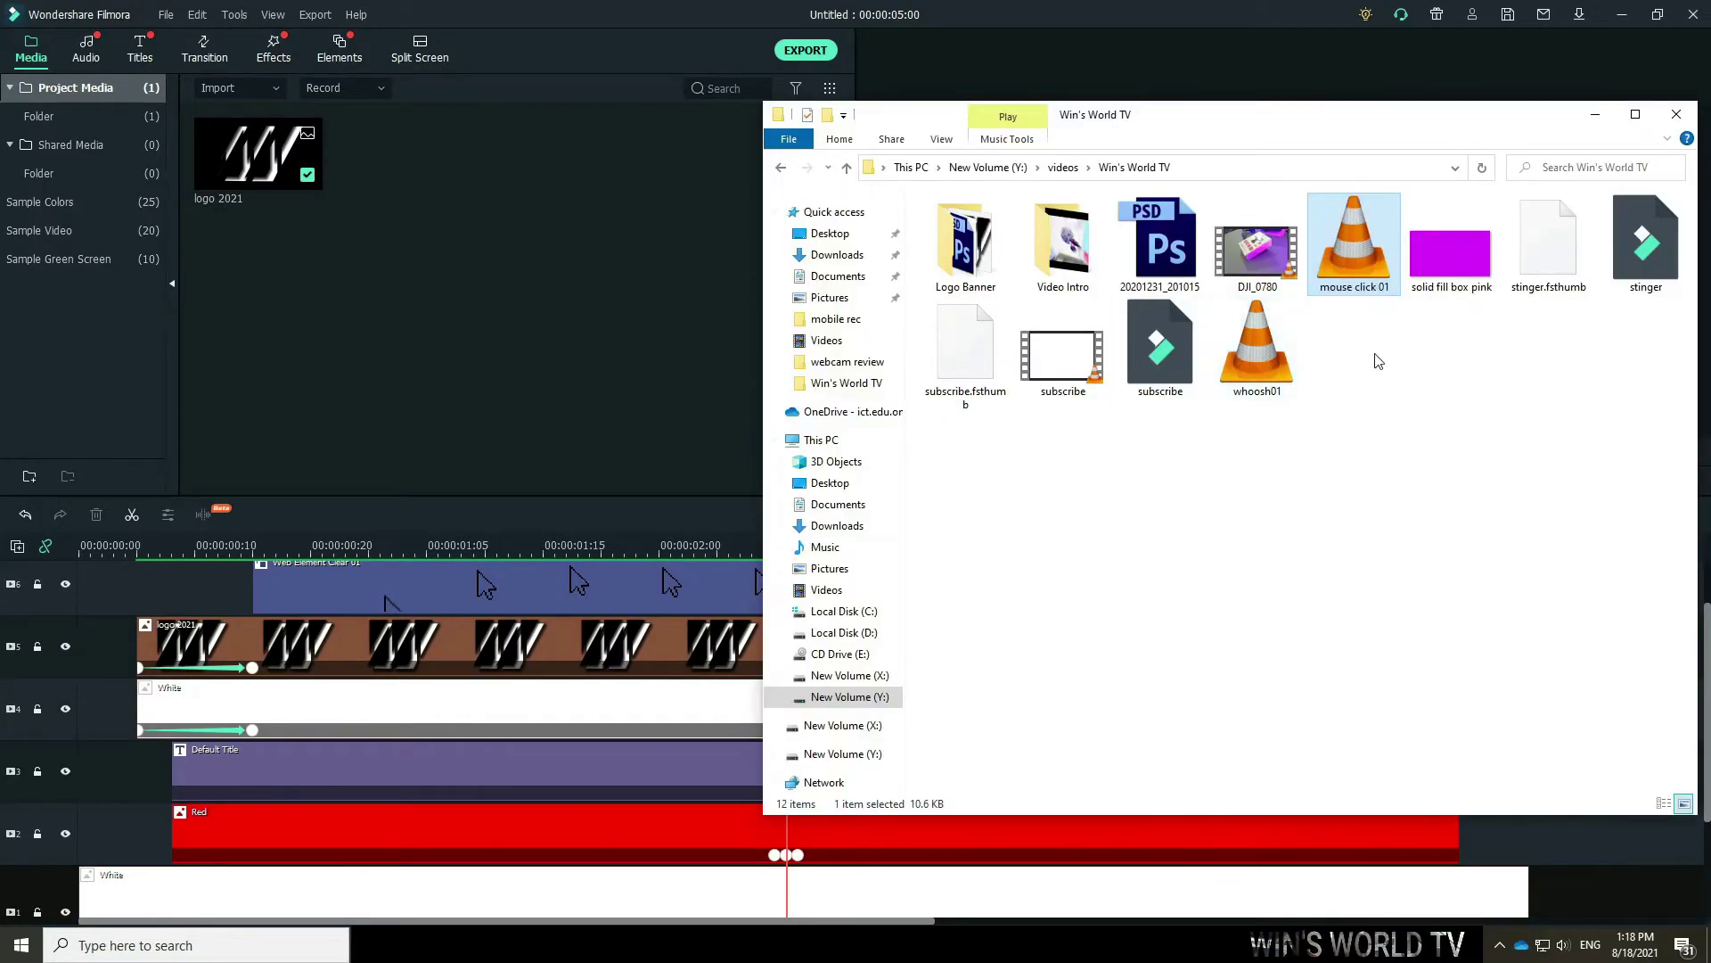
pyautogui.click(1259, 360)
pyautogui.click(1357, 257)
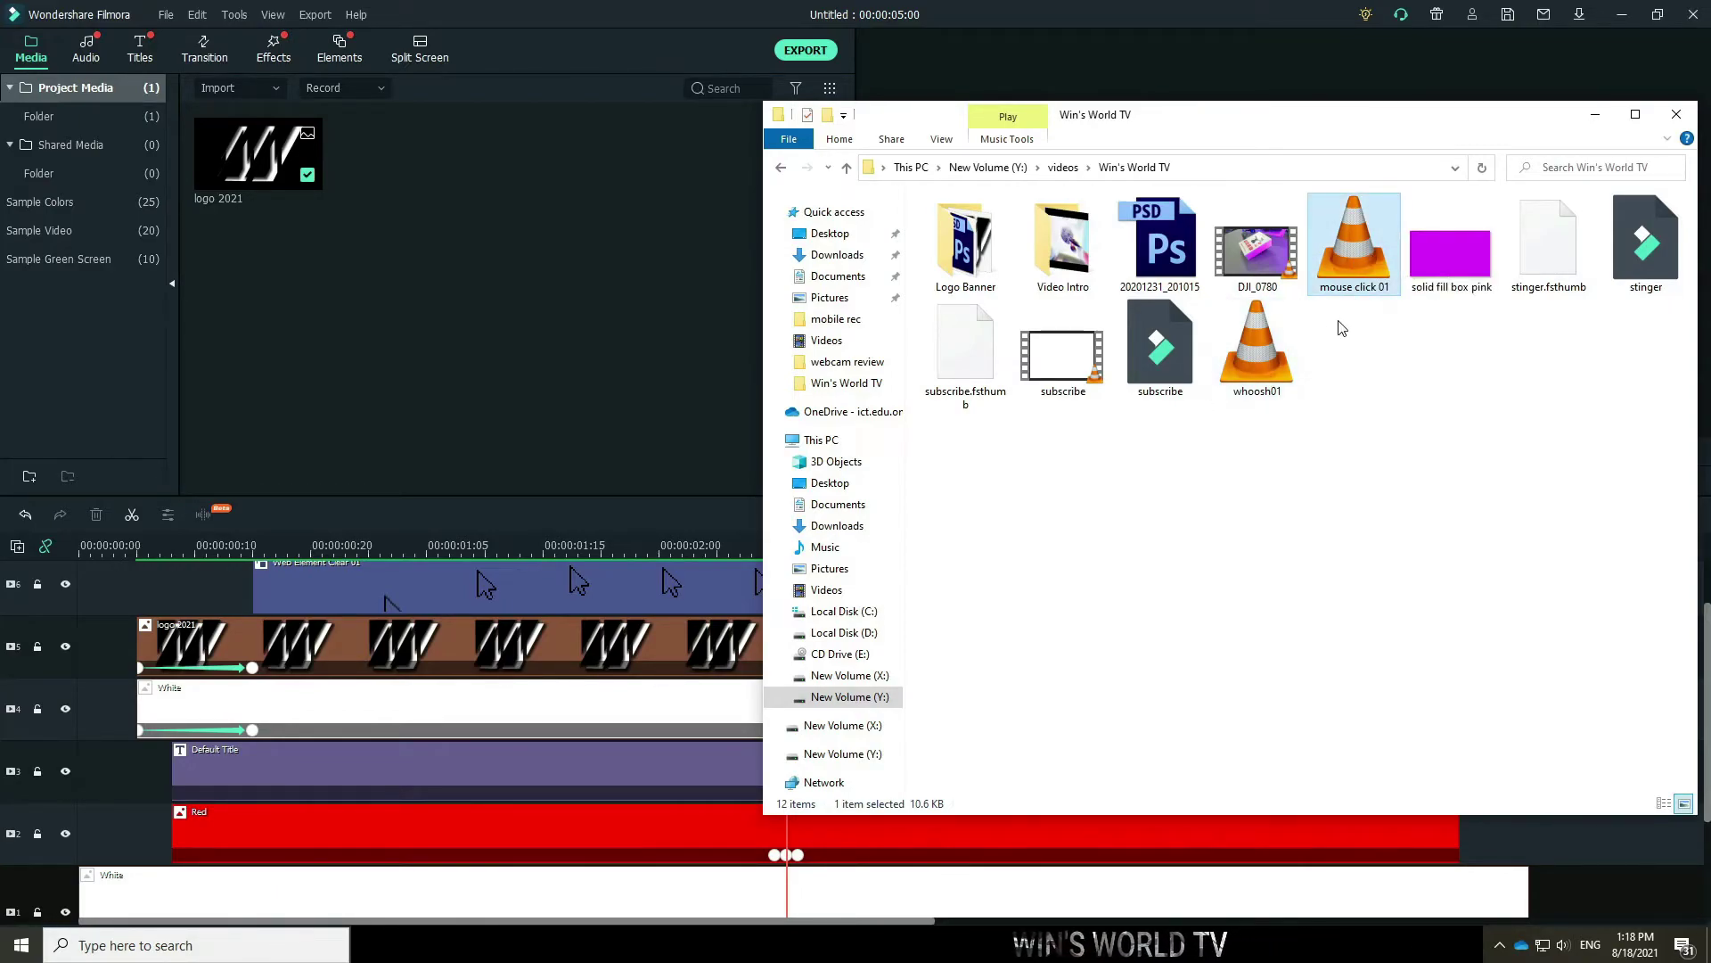
pyautogui.keyDown('ctrl'); pyautogui.click(1247, 360); pyautogui.keyUp('ctrl')
pyautogui.moveTo(1247, 360); pyautogui.dragTo(664, 344)
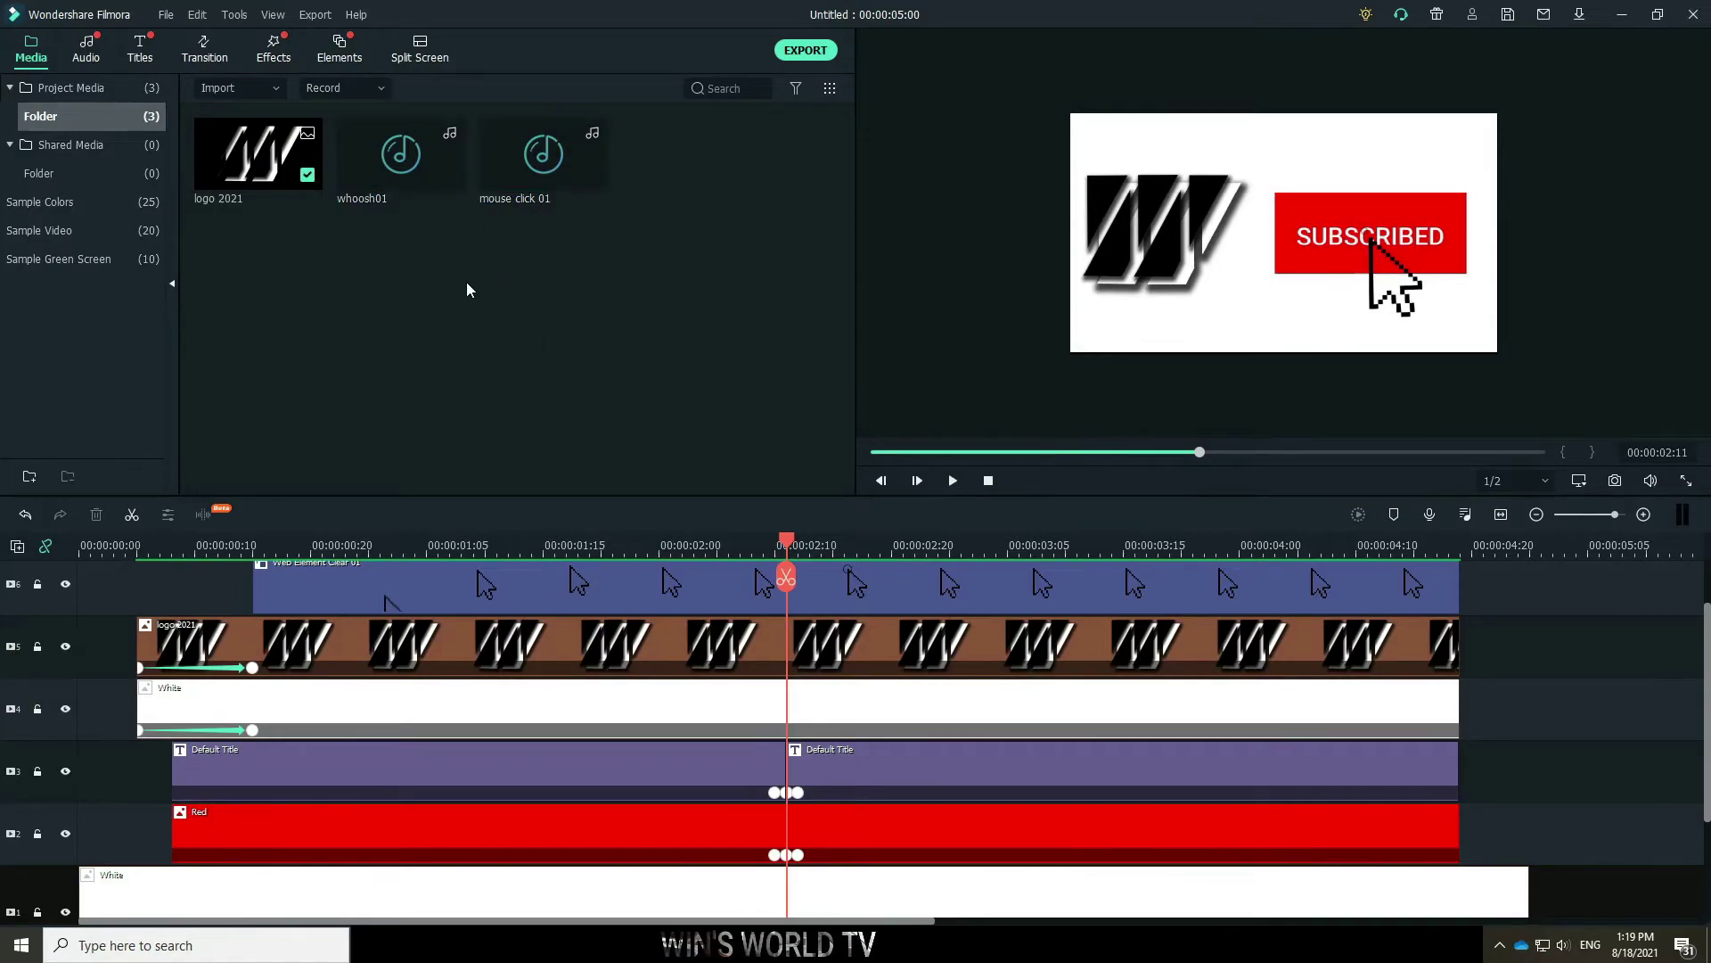
# Place the whoosh01 sound on the audio track, aligned with the start of the logo clip.
pyautogui.moveTo(441, 175)
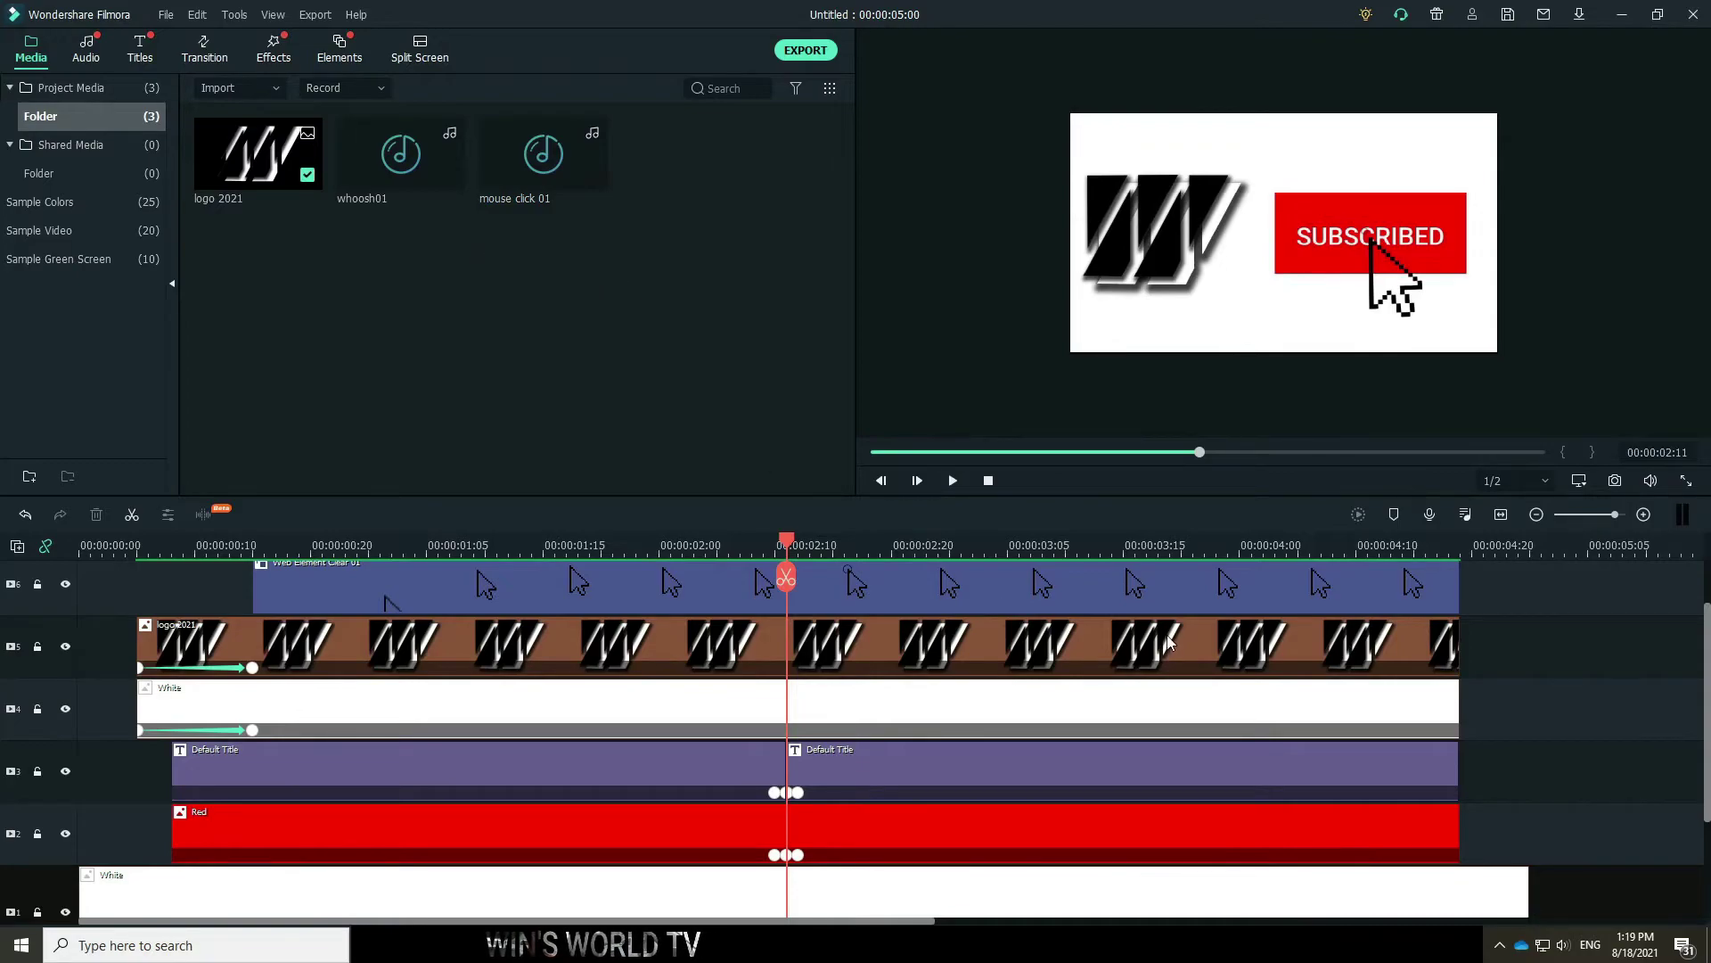
pyautogui.scroll(-3, 1168, 642)
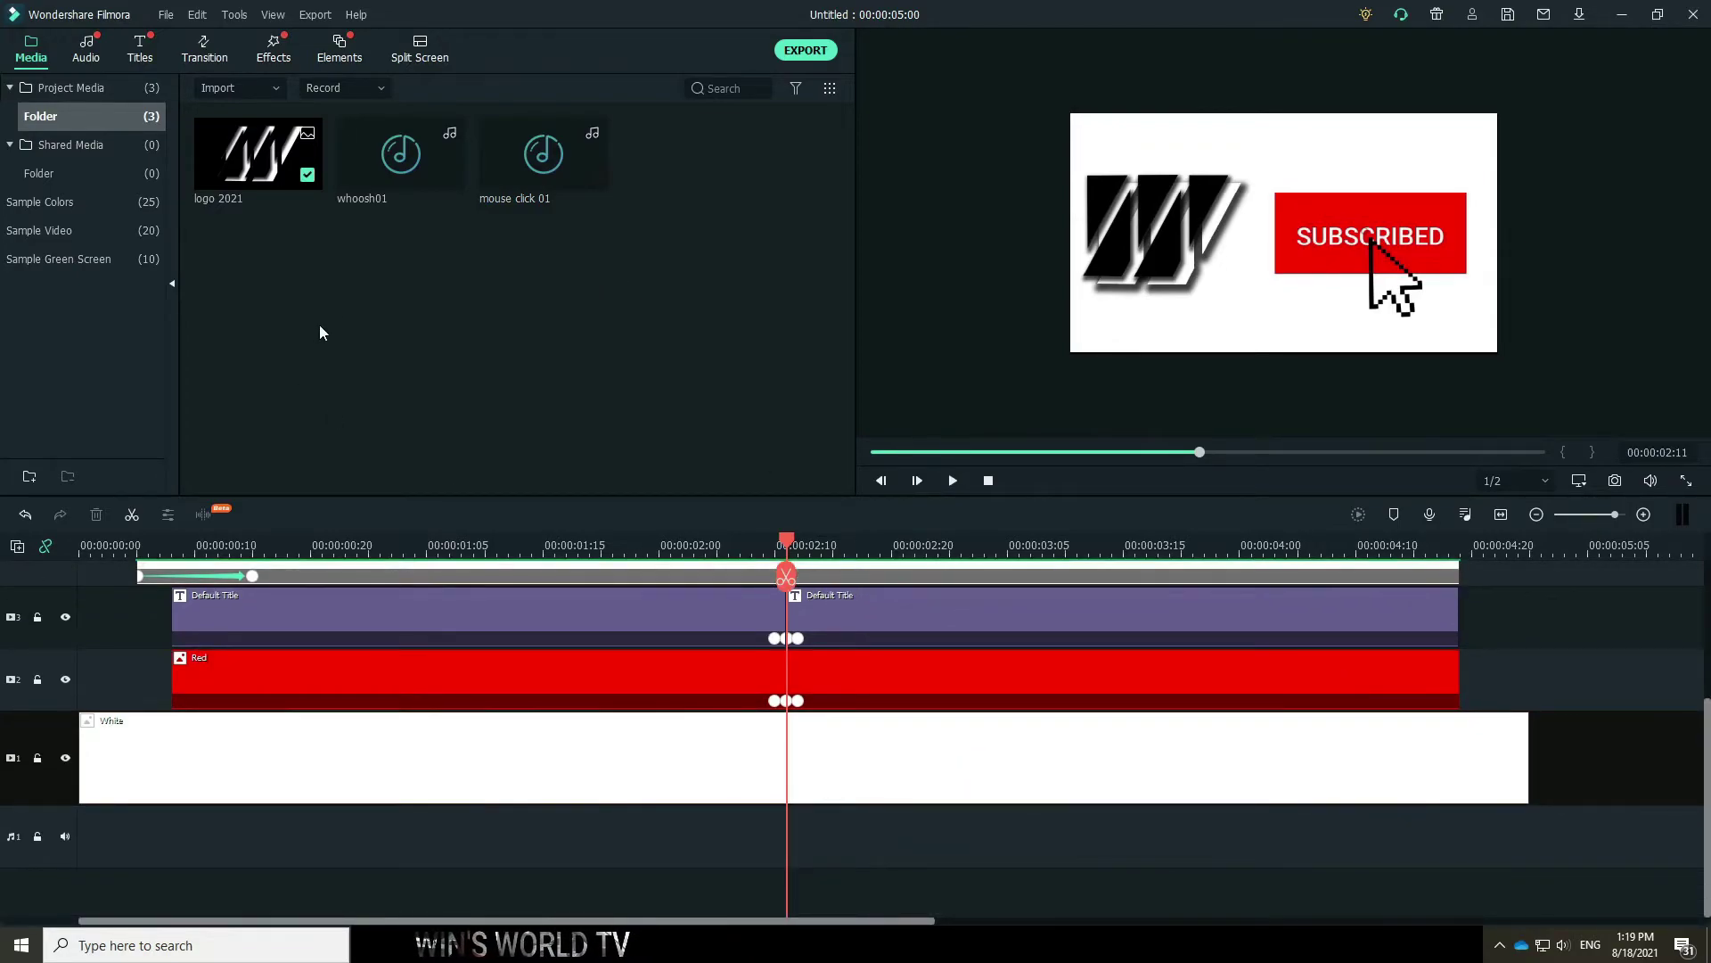
pyautogui.click(420, 160)
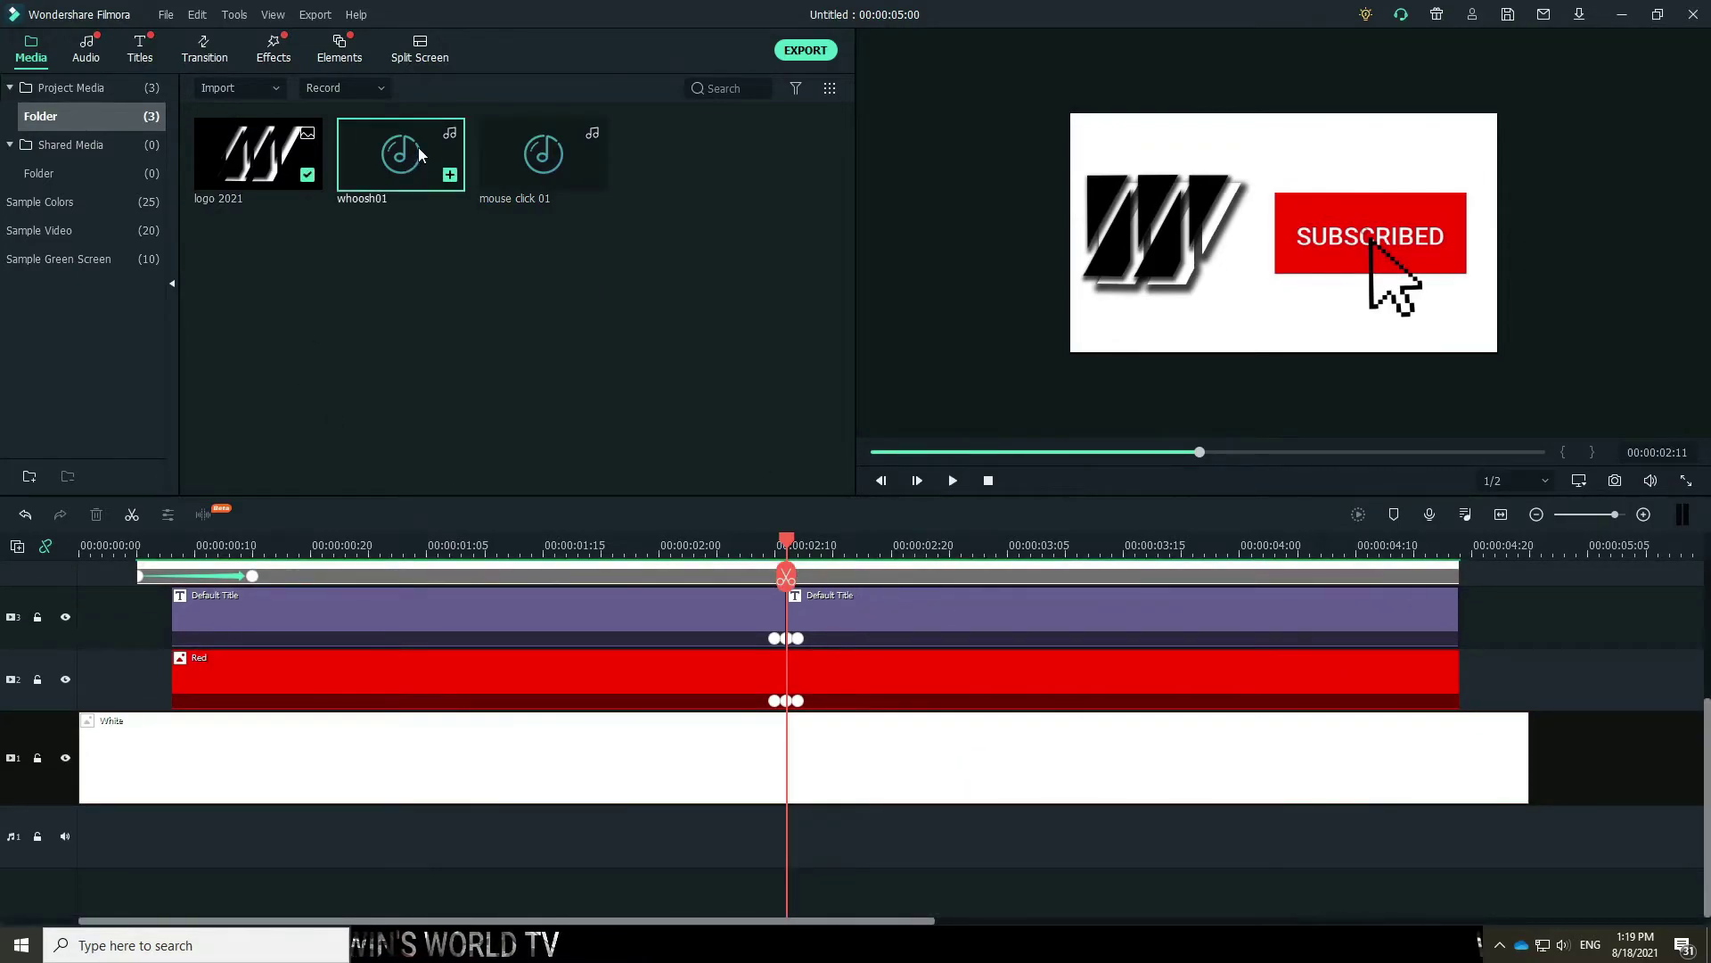
pyautogui.moveTo(362, 324); pyautogui.dragTo(125, 833)
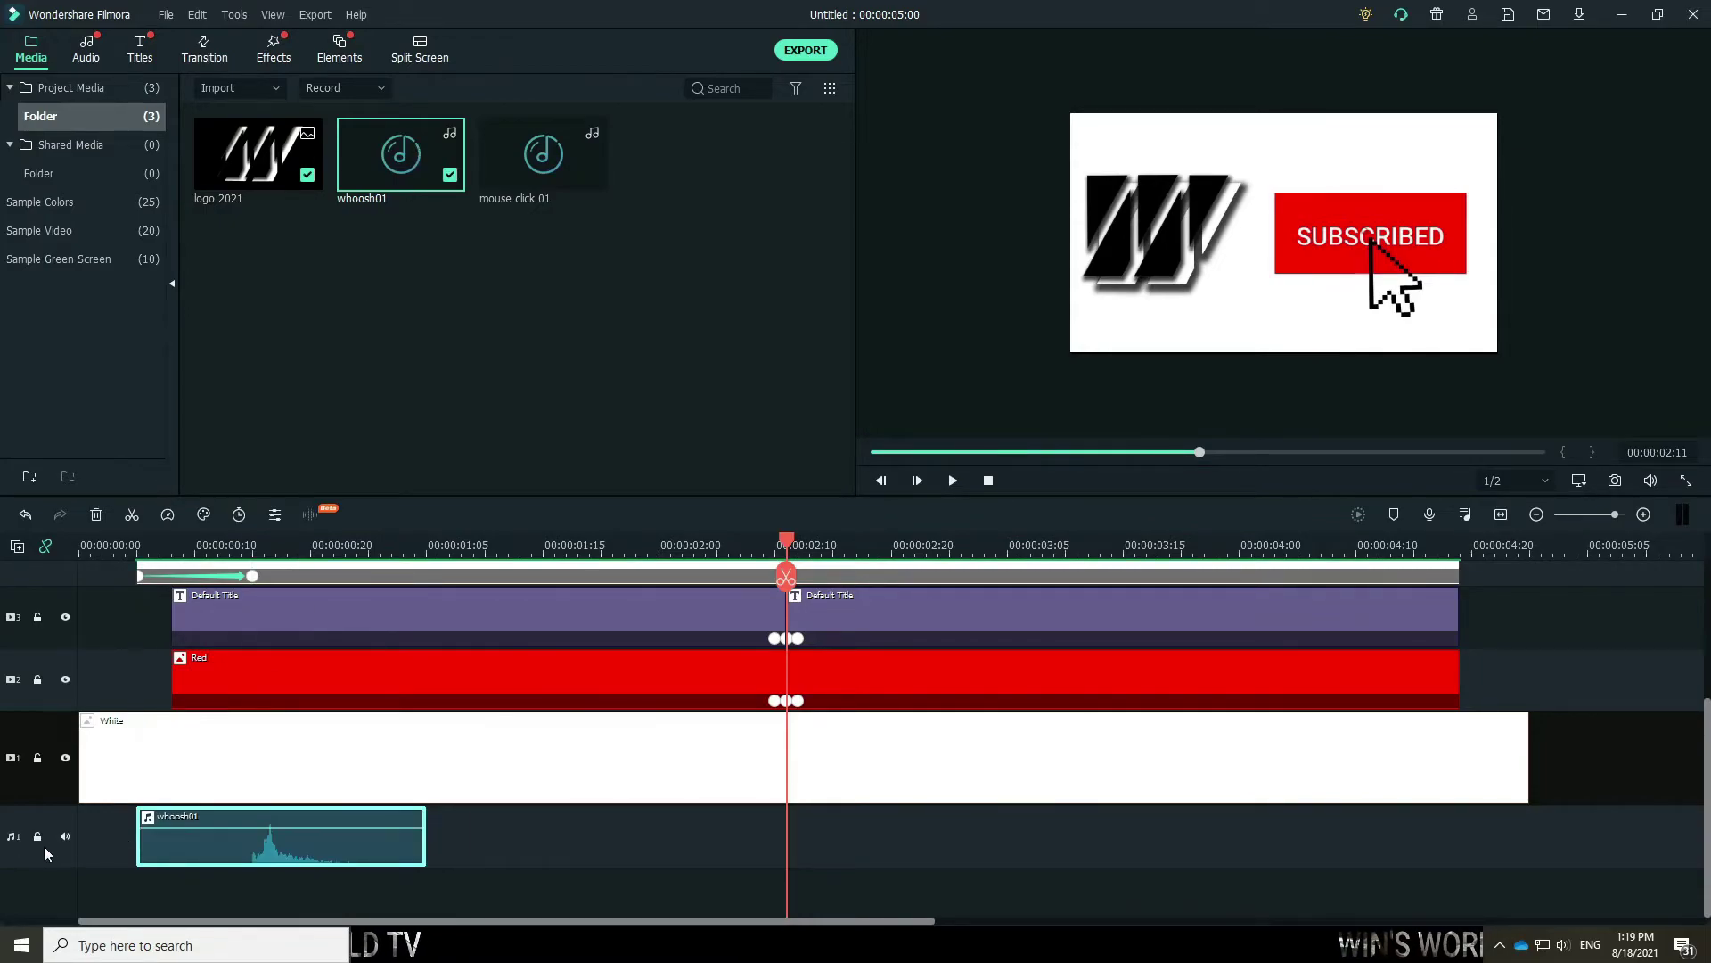
# Move the whoosh01 clip back to the very beginning of the timeline.
pyautogui.scroll(2, 556, 746)
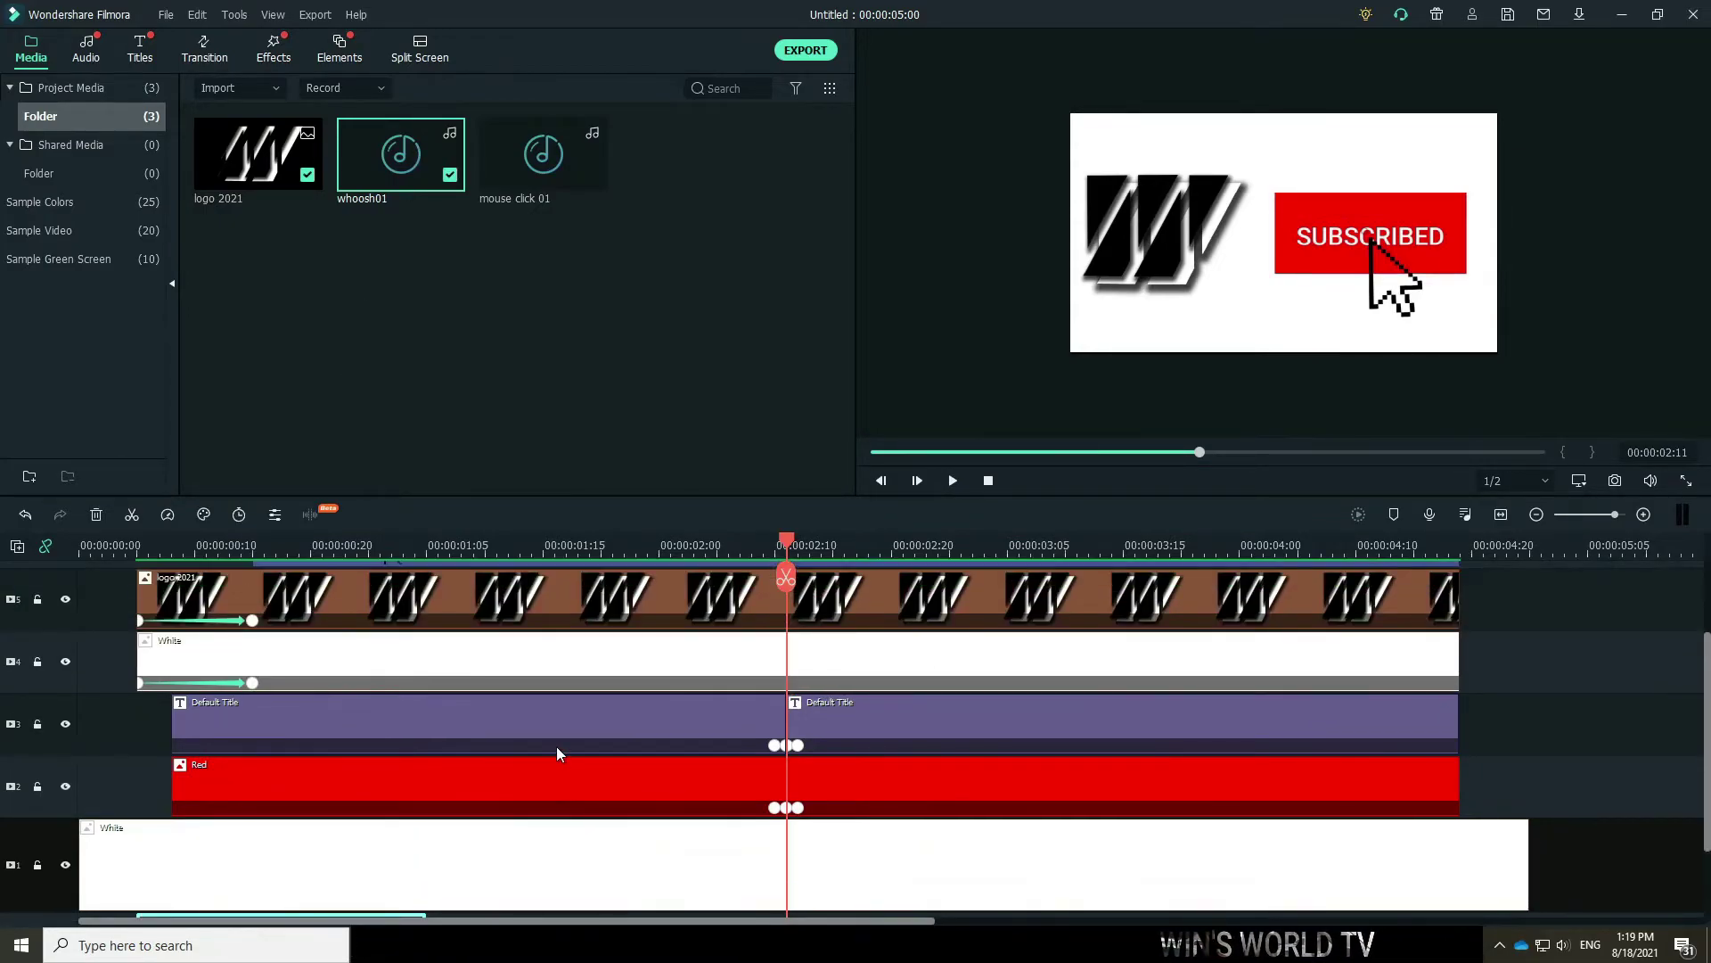
pyautogui.scroll(-1, 556, 746)
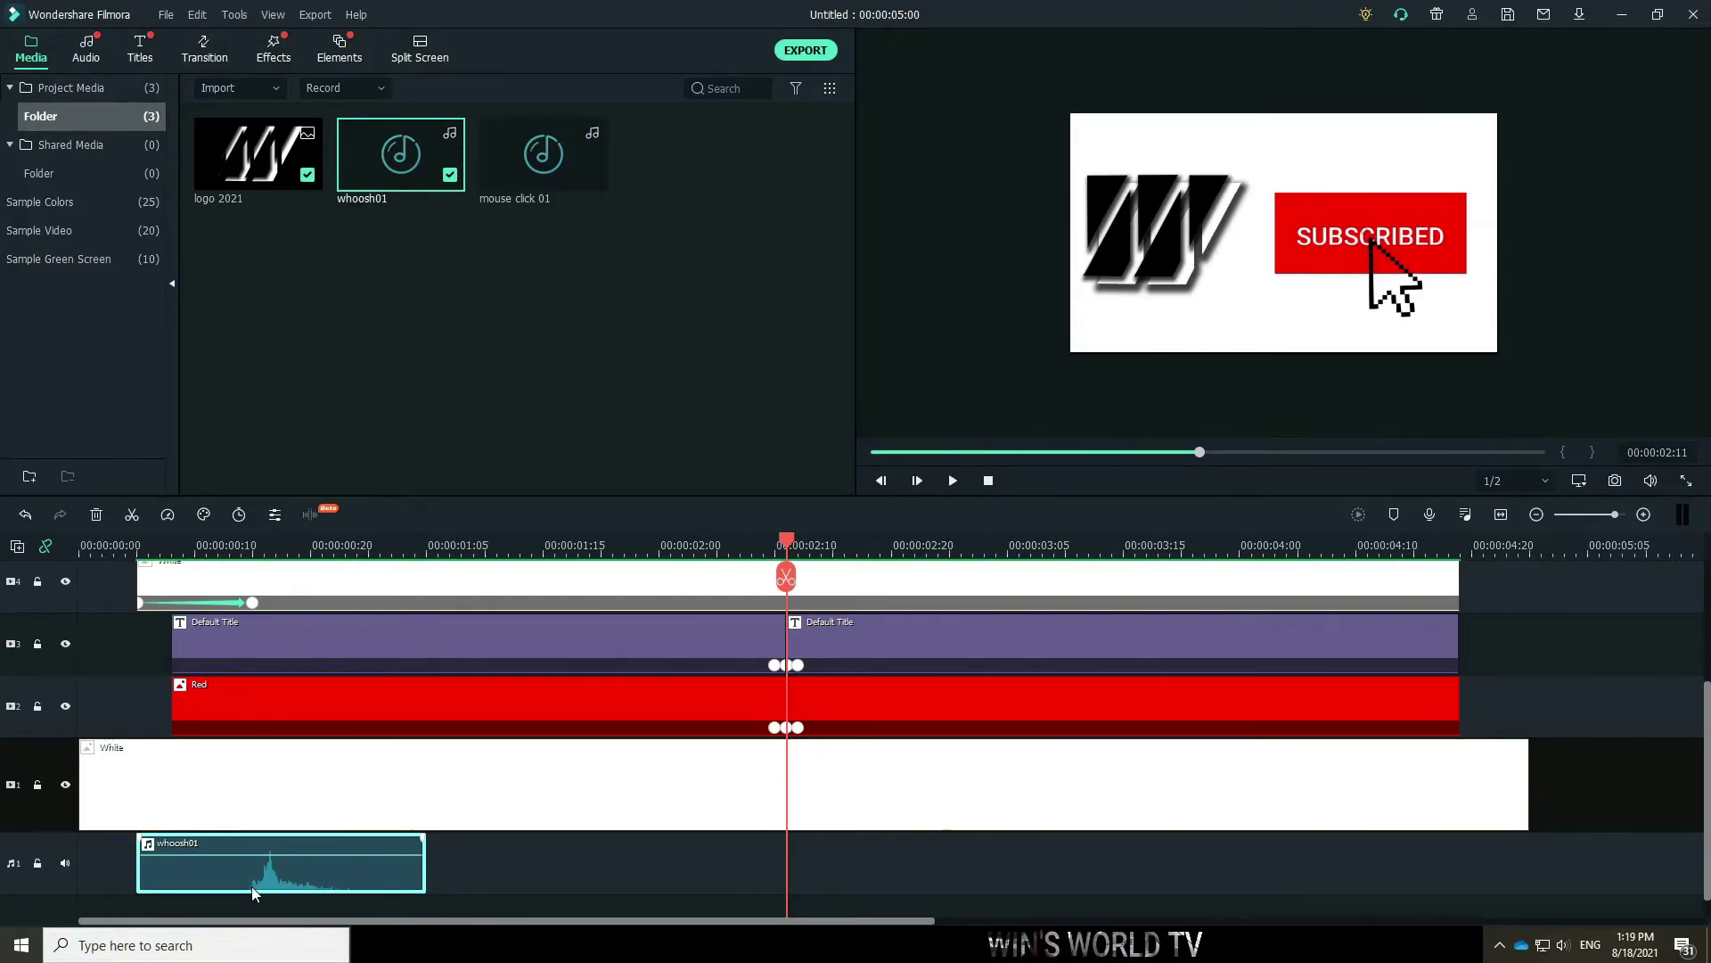
pyautogui.moveTo(308, 874); pyautogui.dragTo(229, 876)
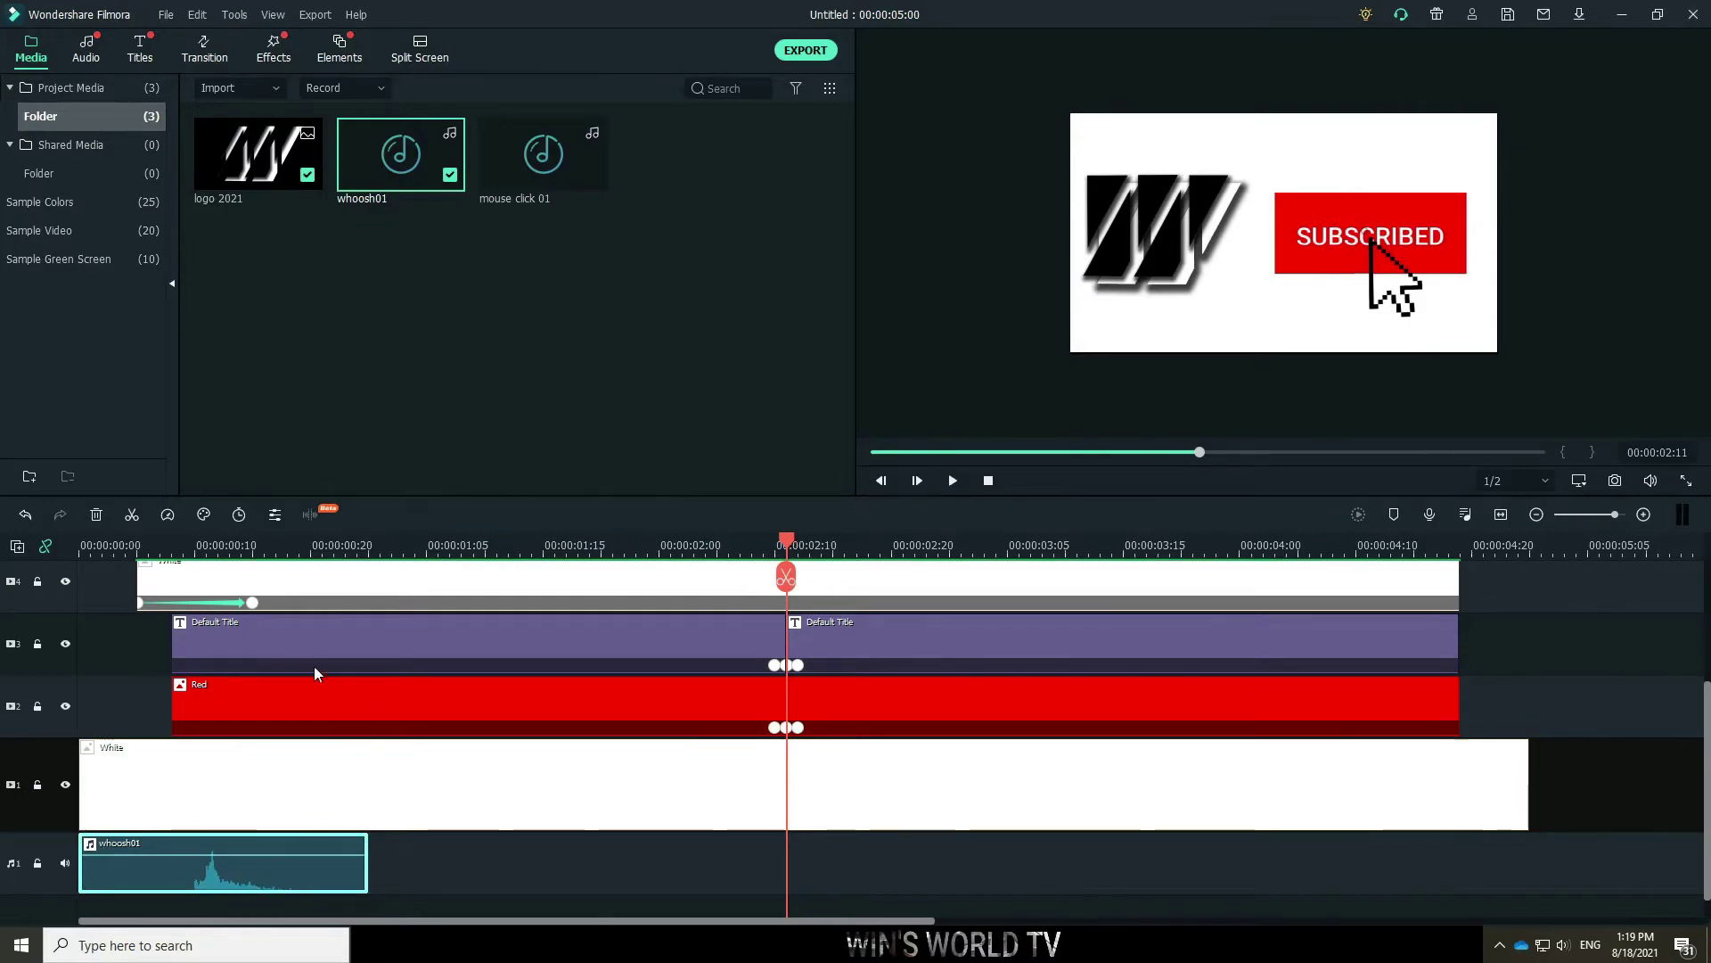
# Cut off the part of whoosh01 before 00:00:00:08 and move the remainder to the start of the logo clip.
pyautogui.moveTo(202, 546); pyautogui.dragTo(171, 547)
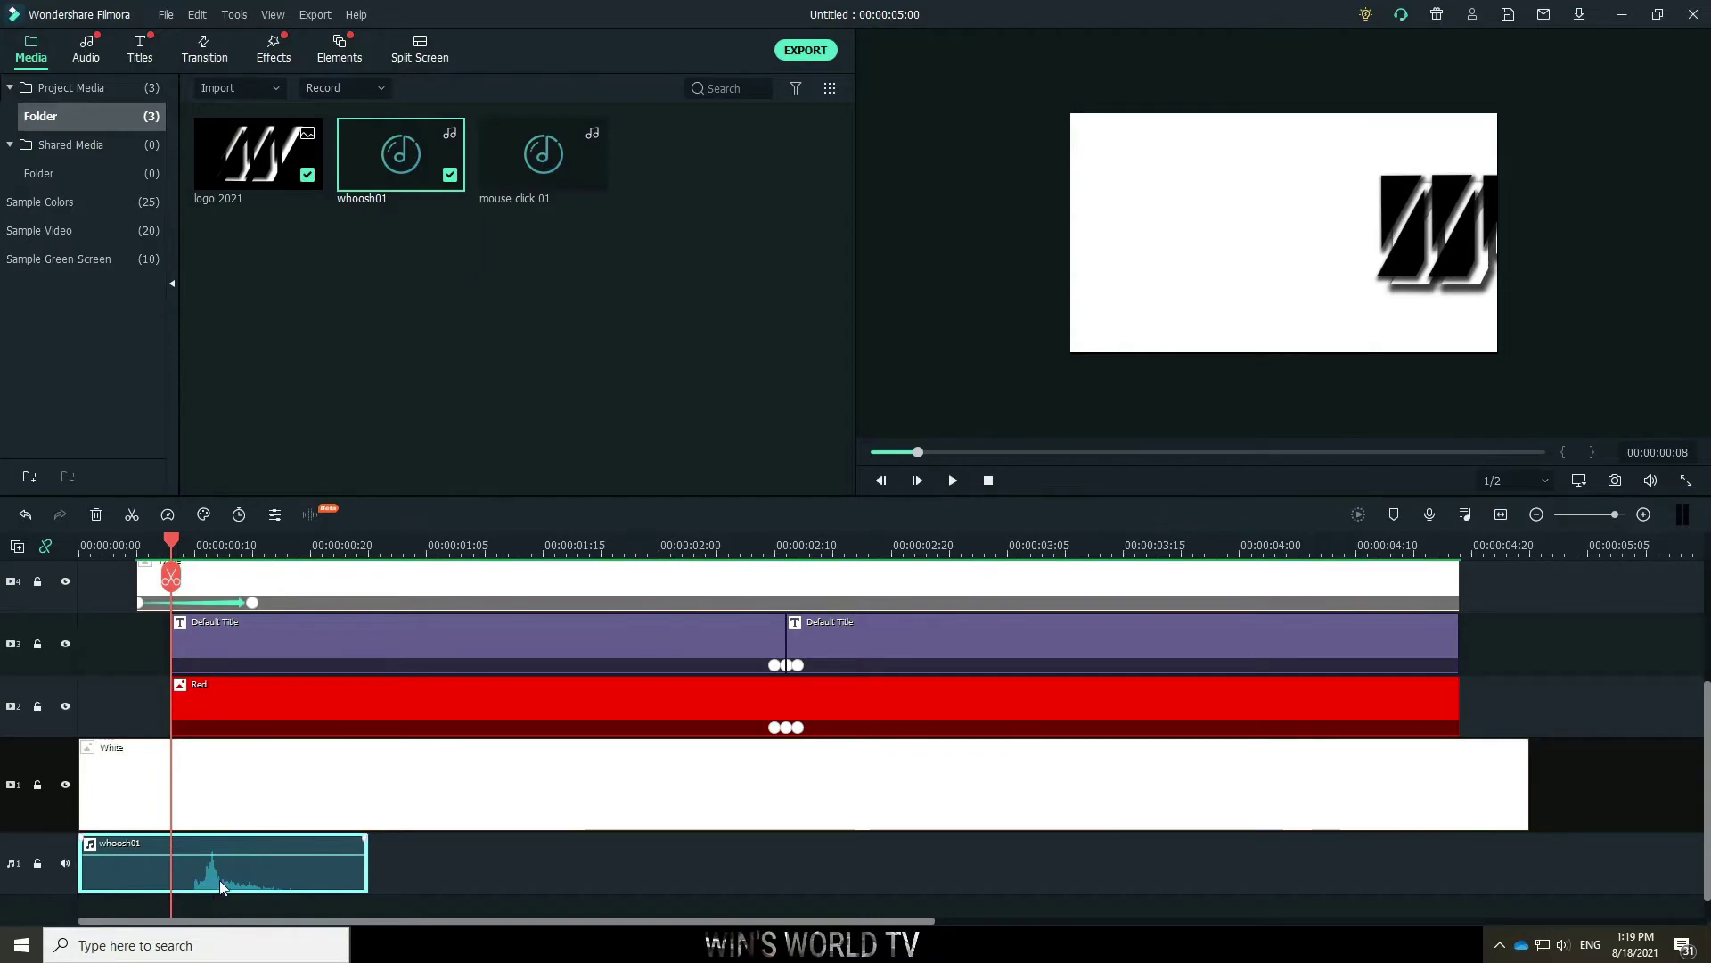
pyautogui.click(172, 578)
pyautogui.press('Delete')
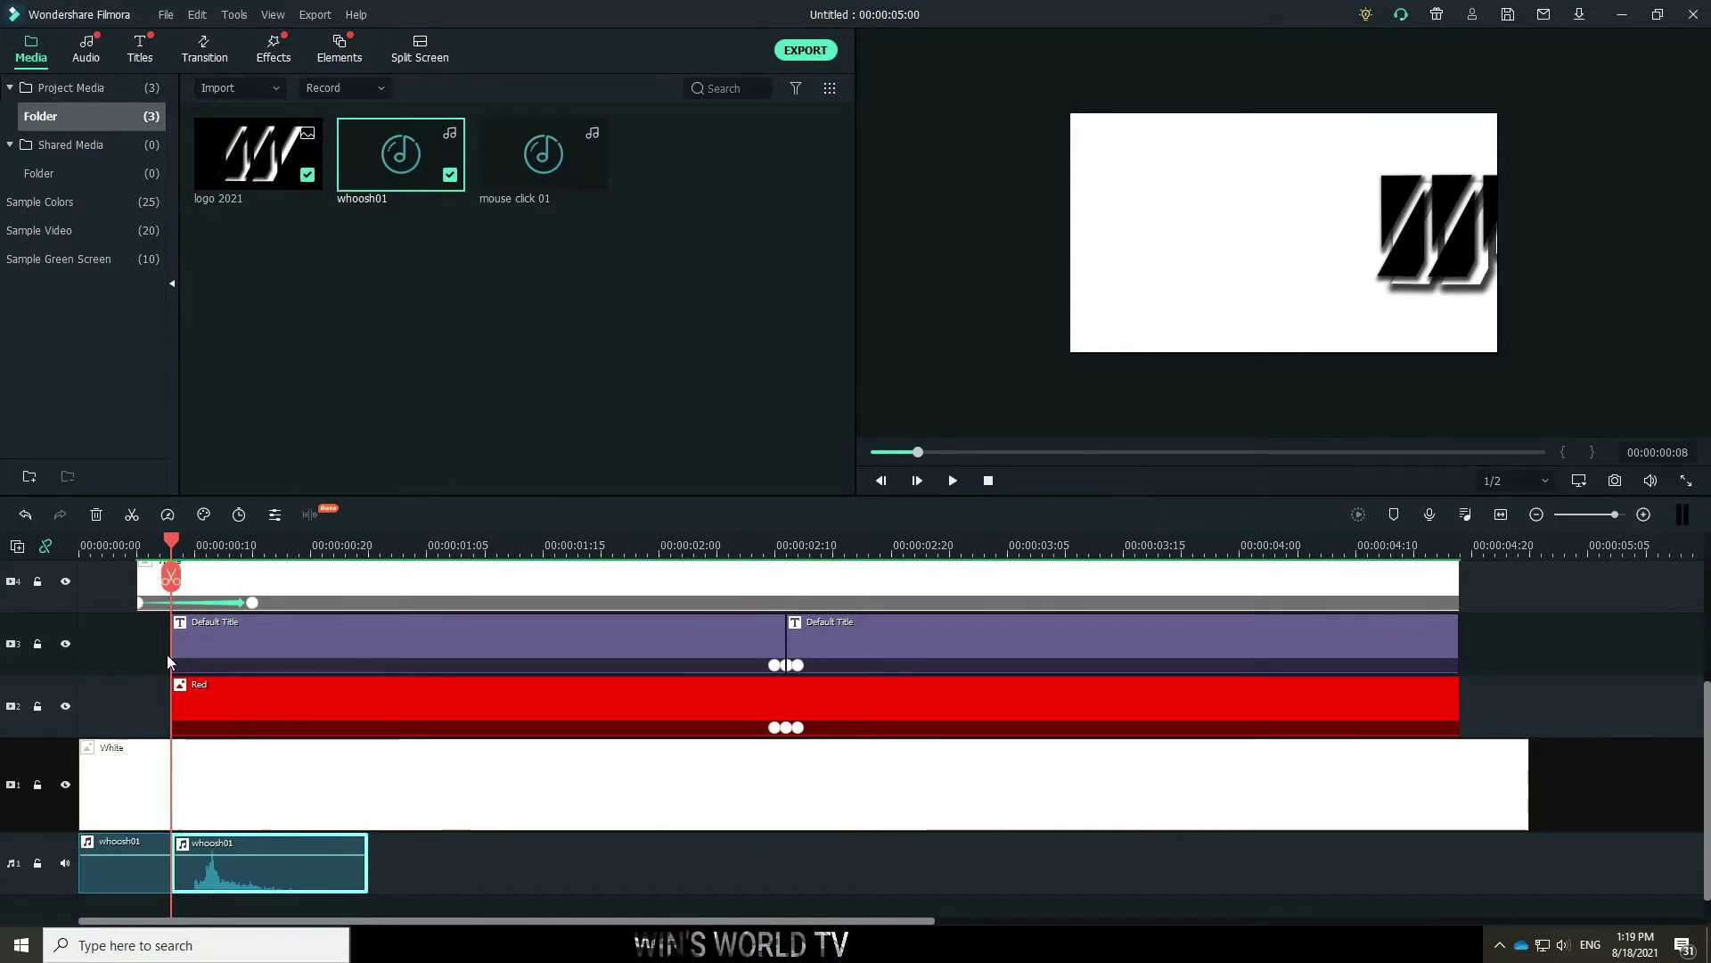
pyautogui.moveTo(248, 875); pyautogui.dragTo(210, 877)
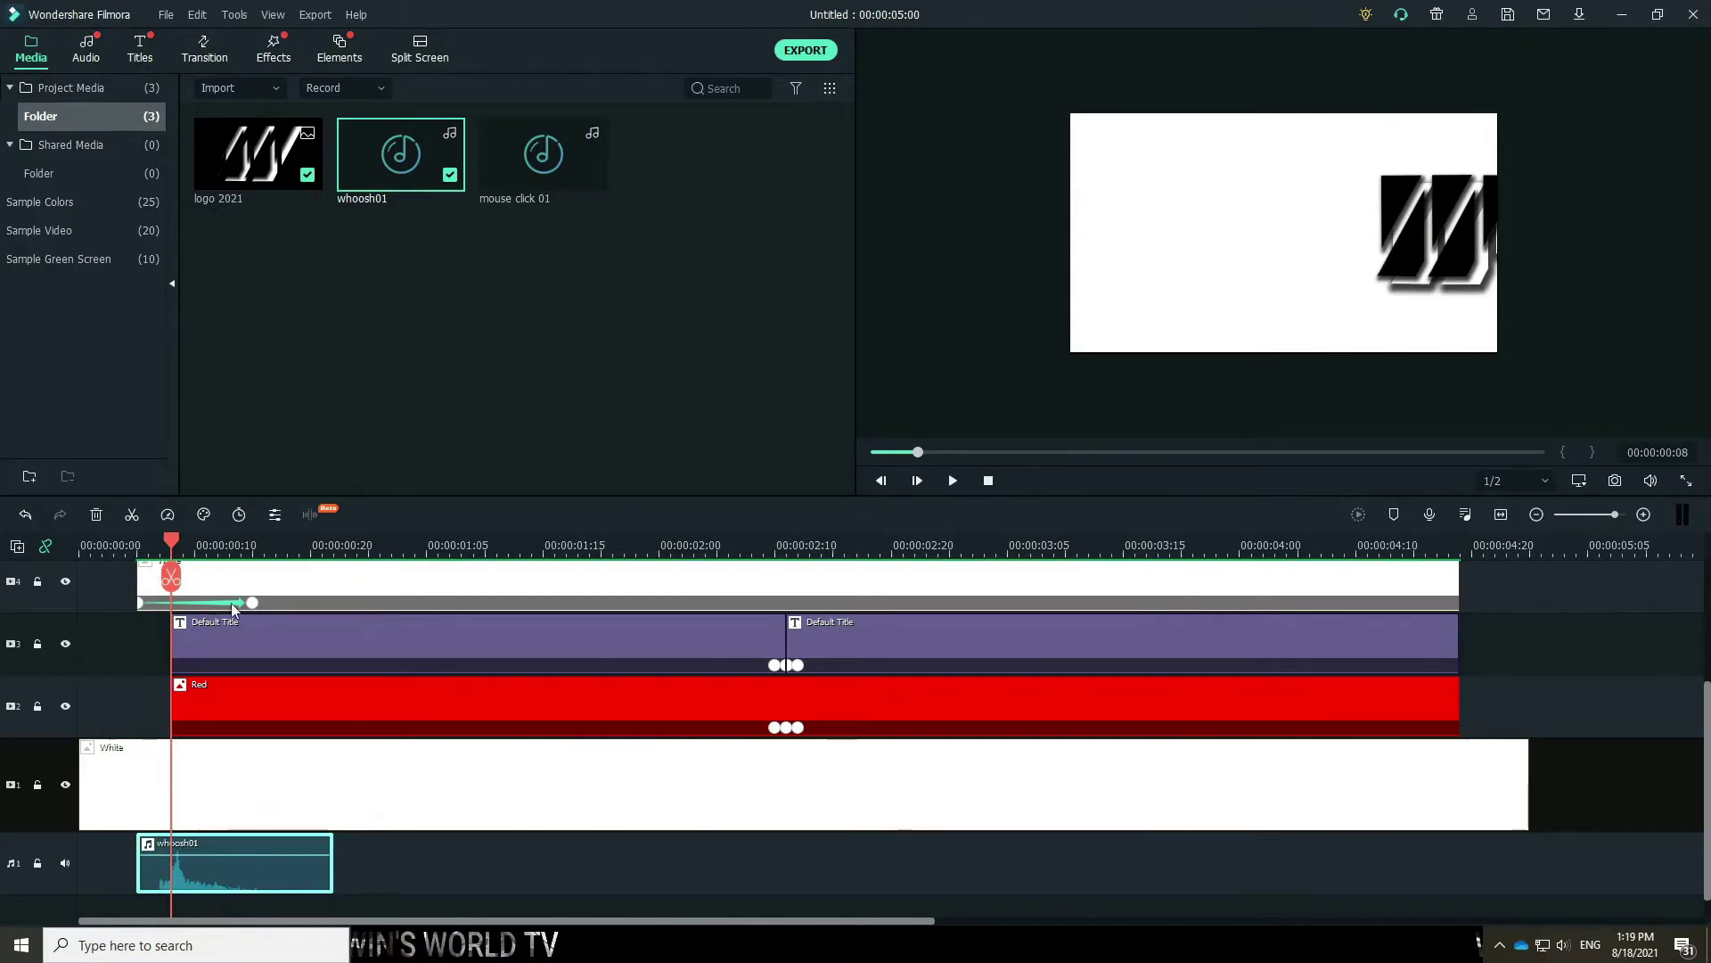
# Play the intro from the beginning to check the whoosh sound against the logo slide-in.
pyautogui.scroll(1, 307, 640)
pyautogui.scroll(1, 307, 639)
pyautogui.scroll(-3, 245, 677)
pyautogui.moveTo(166, 546); pyautogui.dragTo(80, 546)
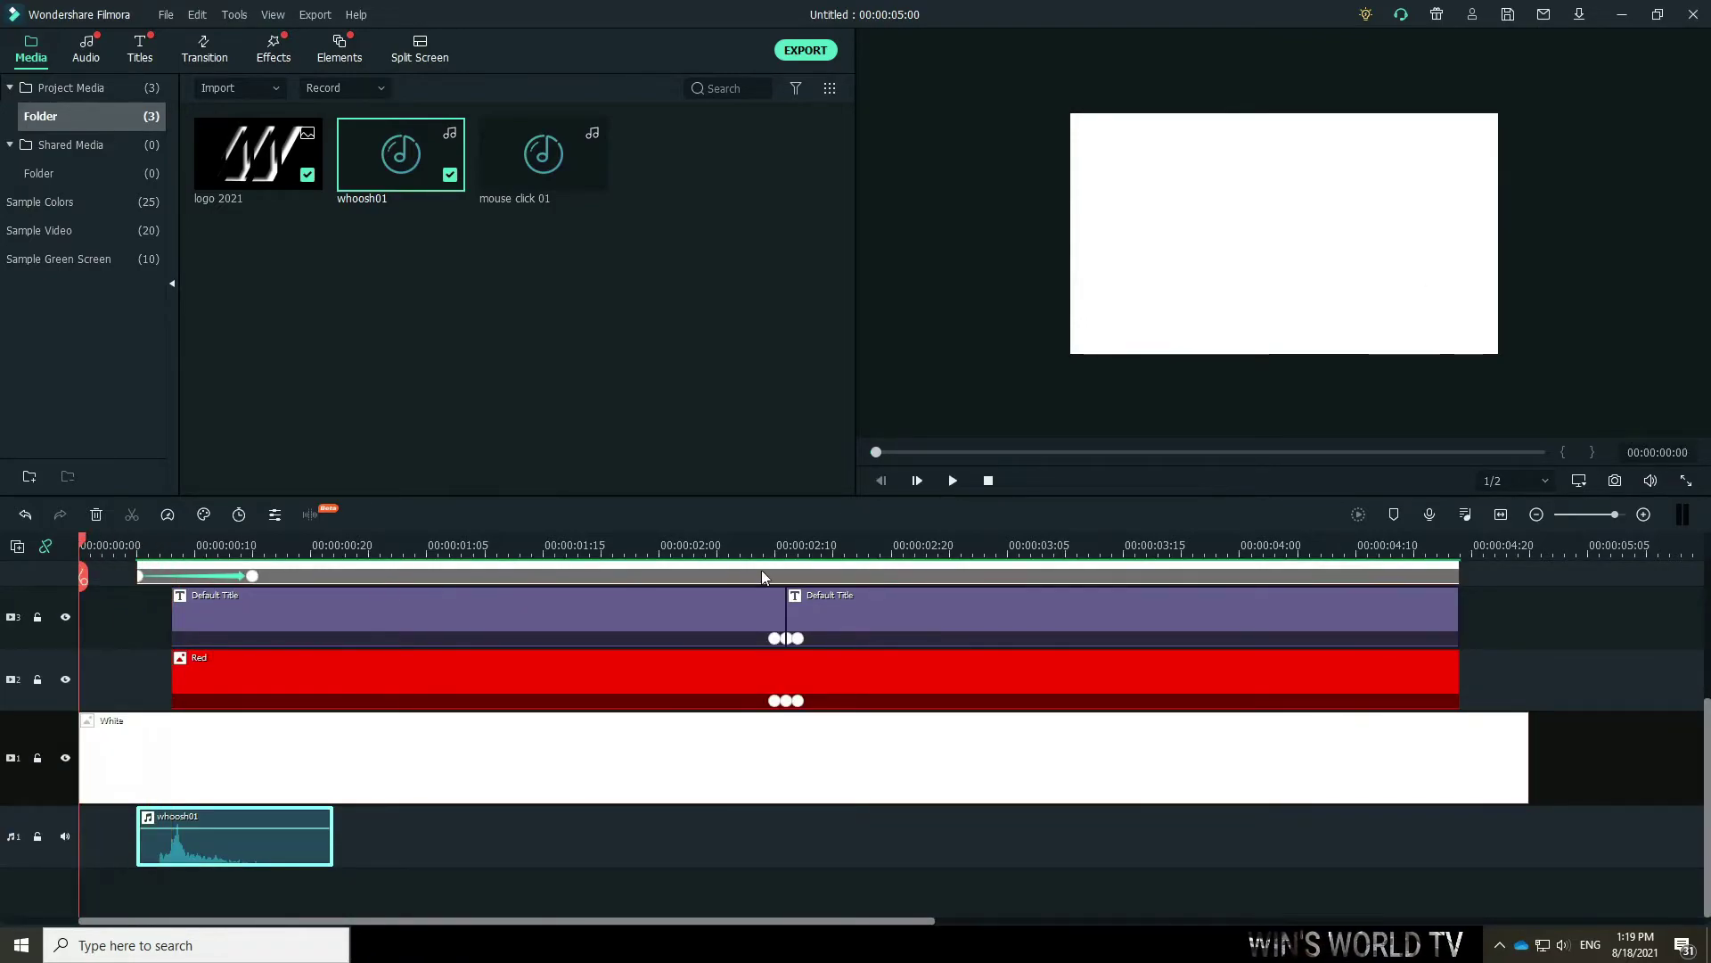
pyautogui.click(953, 482)
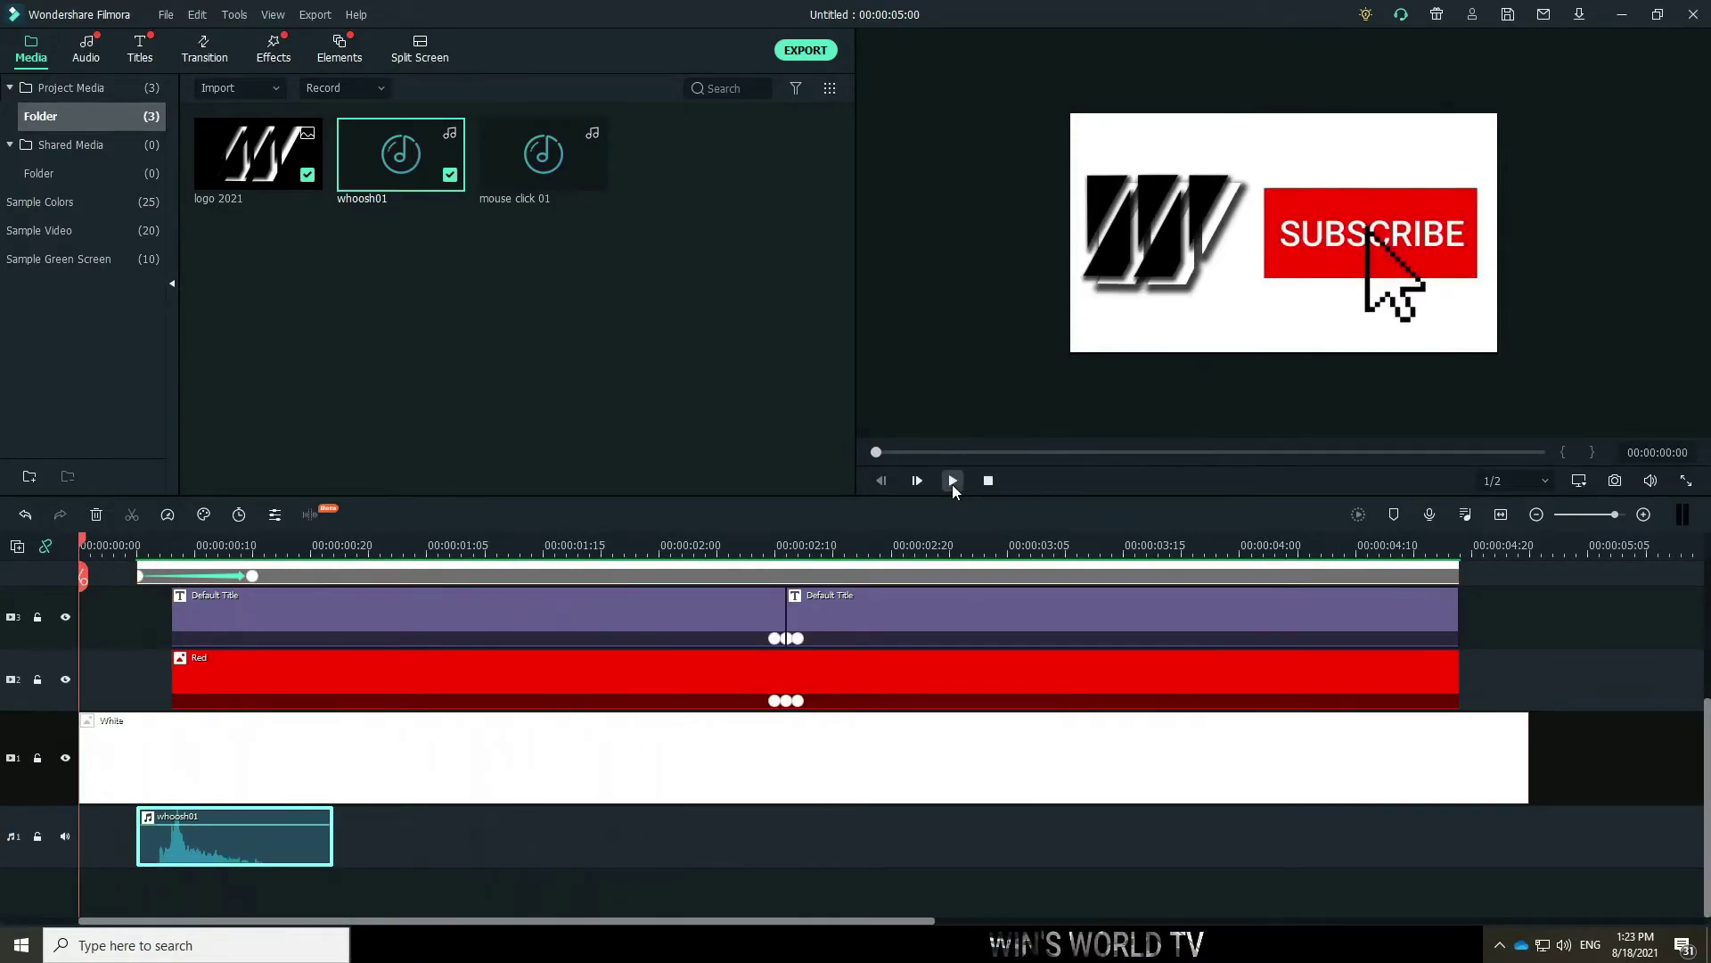
pyautogui.click(953, 481)
pyautogui.click(952, 481)
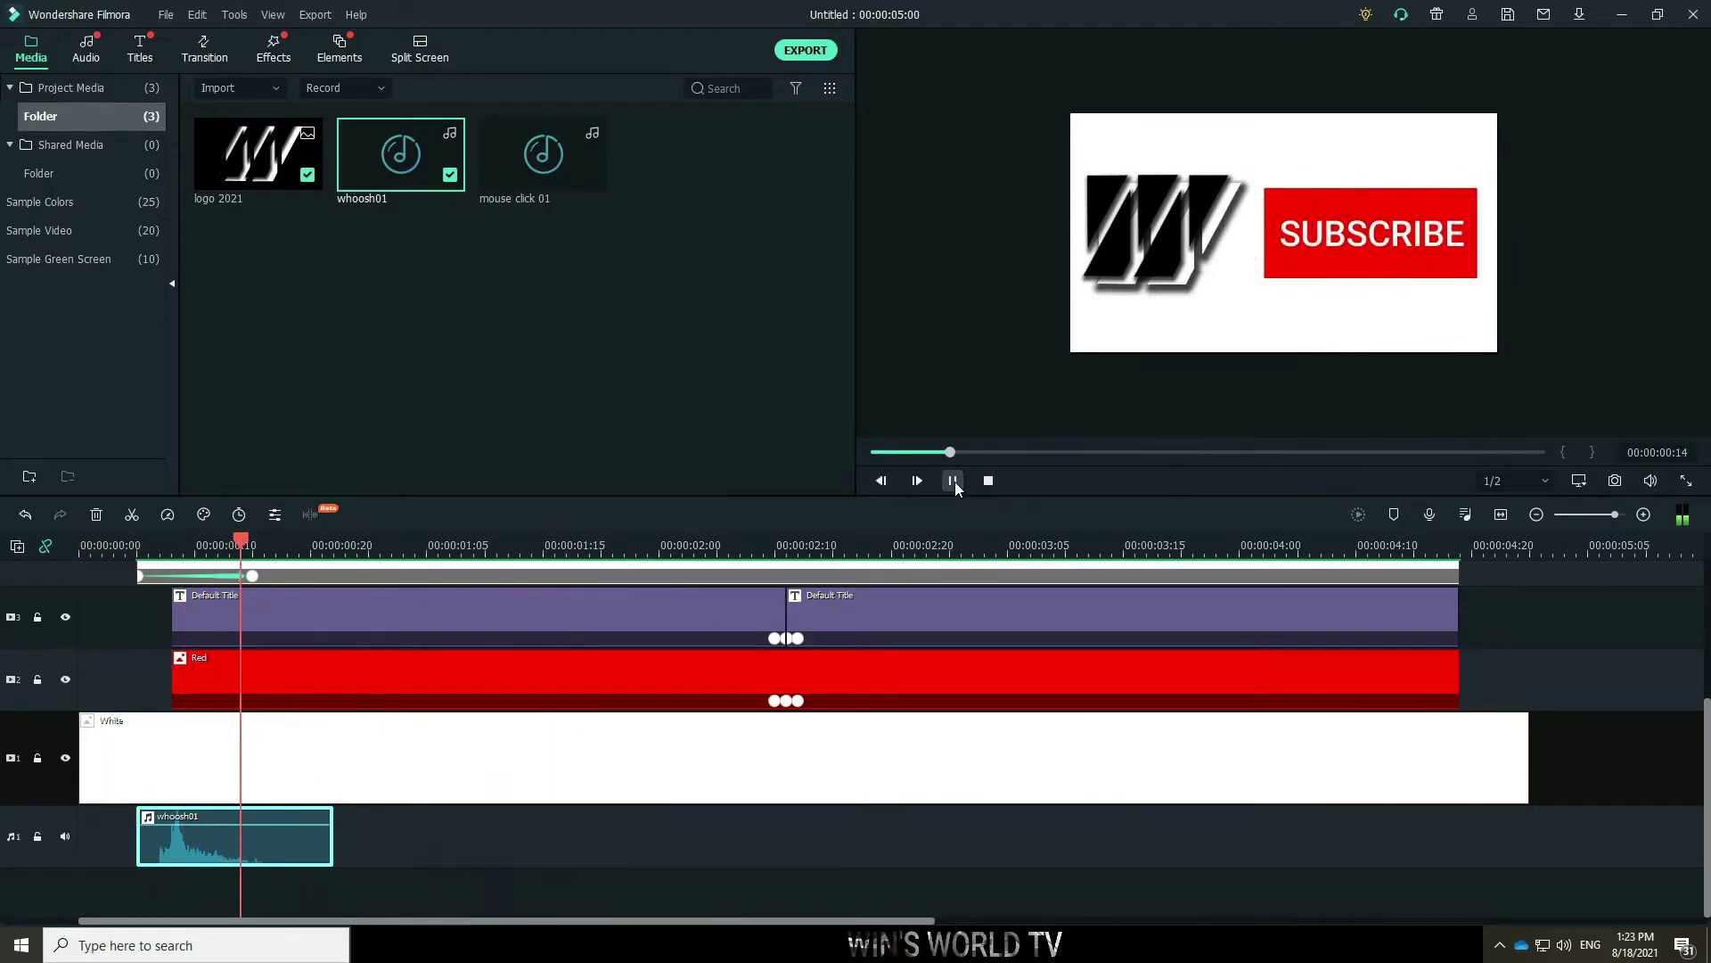
pyautogui.click(986, 482)
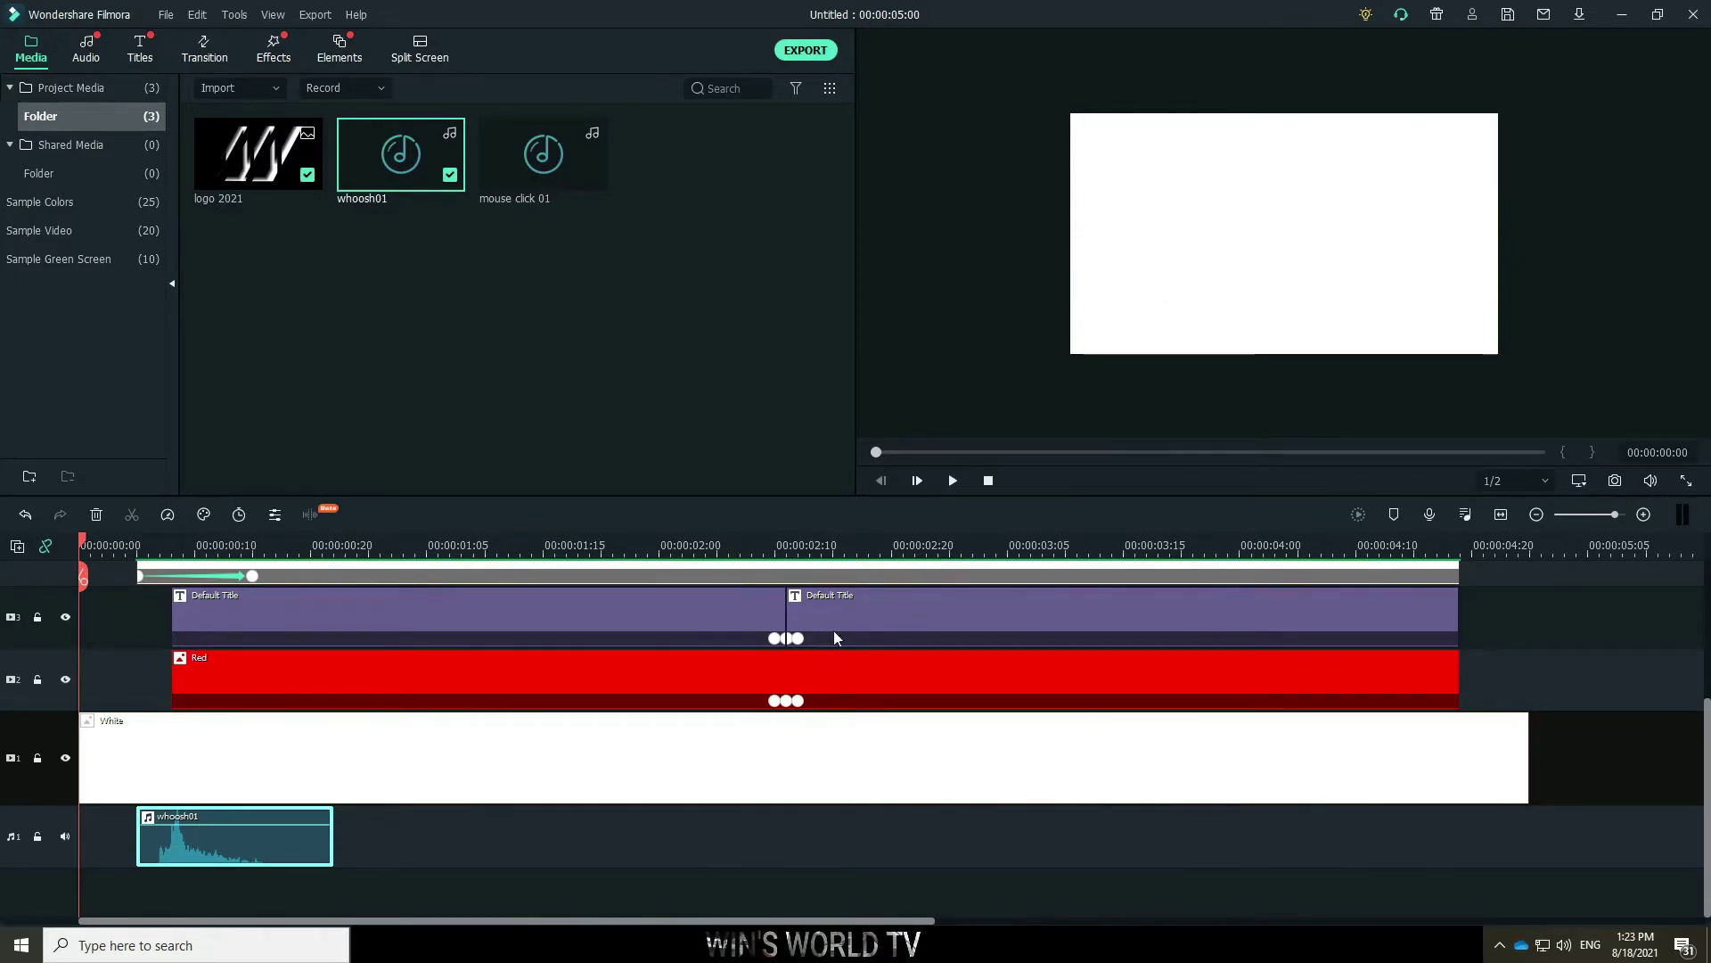
# Add the mouse click 01 sound to the audio track, lining up its peak with the switch to SUBSCRIBED.
pyautogui.click(528, 162)
pyautogui.moveTo(528, 160); pyautogui.dragTo(695, 815)
pyautogui.moveTo(871, 811); pyautogui.dragTo(767, 848)
# Play the section around the switch to SUBSCRIBED to check the timing of the mouse click sound.
pyautogui.click(710, 545)
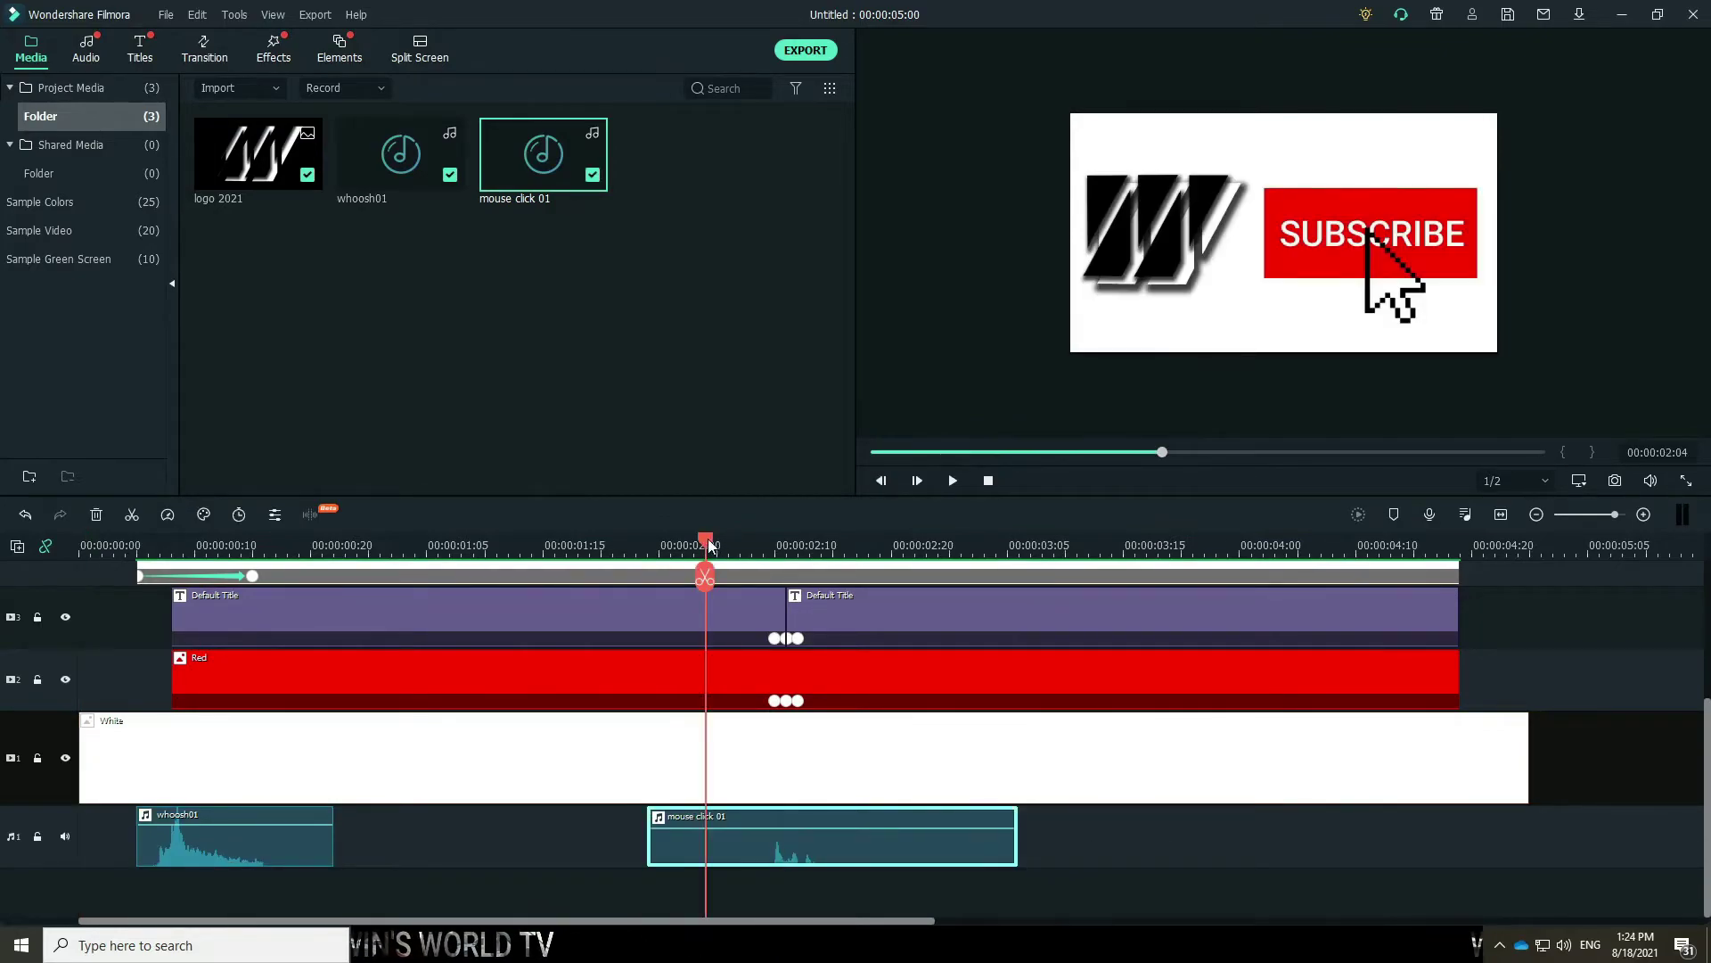
pyautogui.moveTo(718, 548)
pyautogui.mouseDown()
pyautogui.moveTo(749, 546)
pyautogui.moveTo(729, 547)
pyautogui.mouseUp()
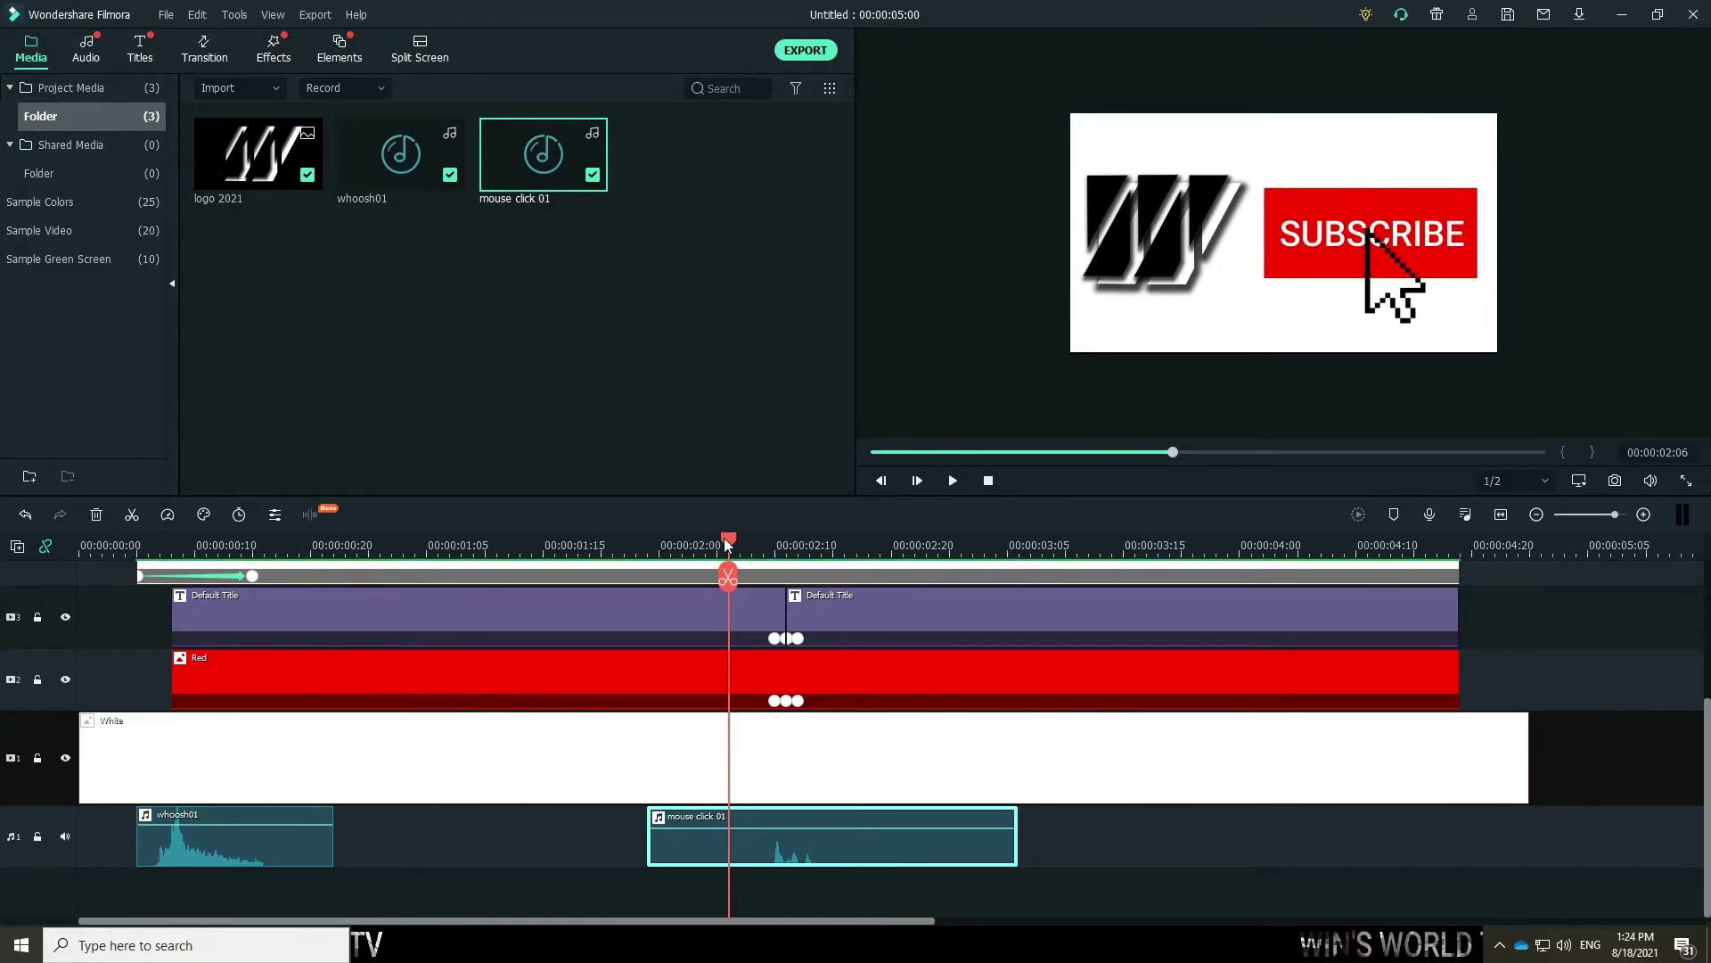
pyautogui.moveTo(738, 547); pyautogui.dragTo(729, 581)
pyautogui.click(953, 480)
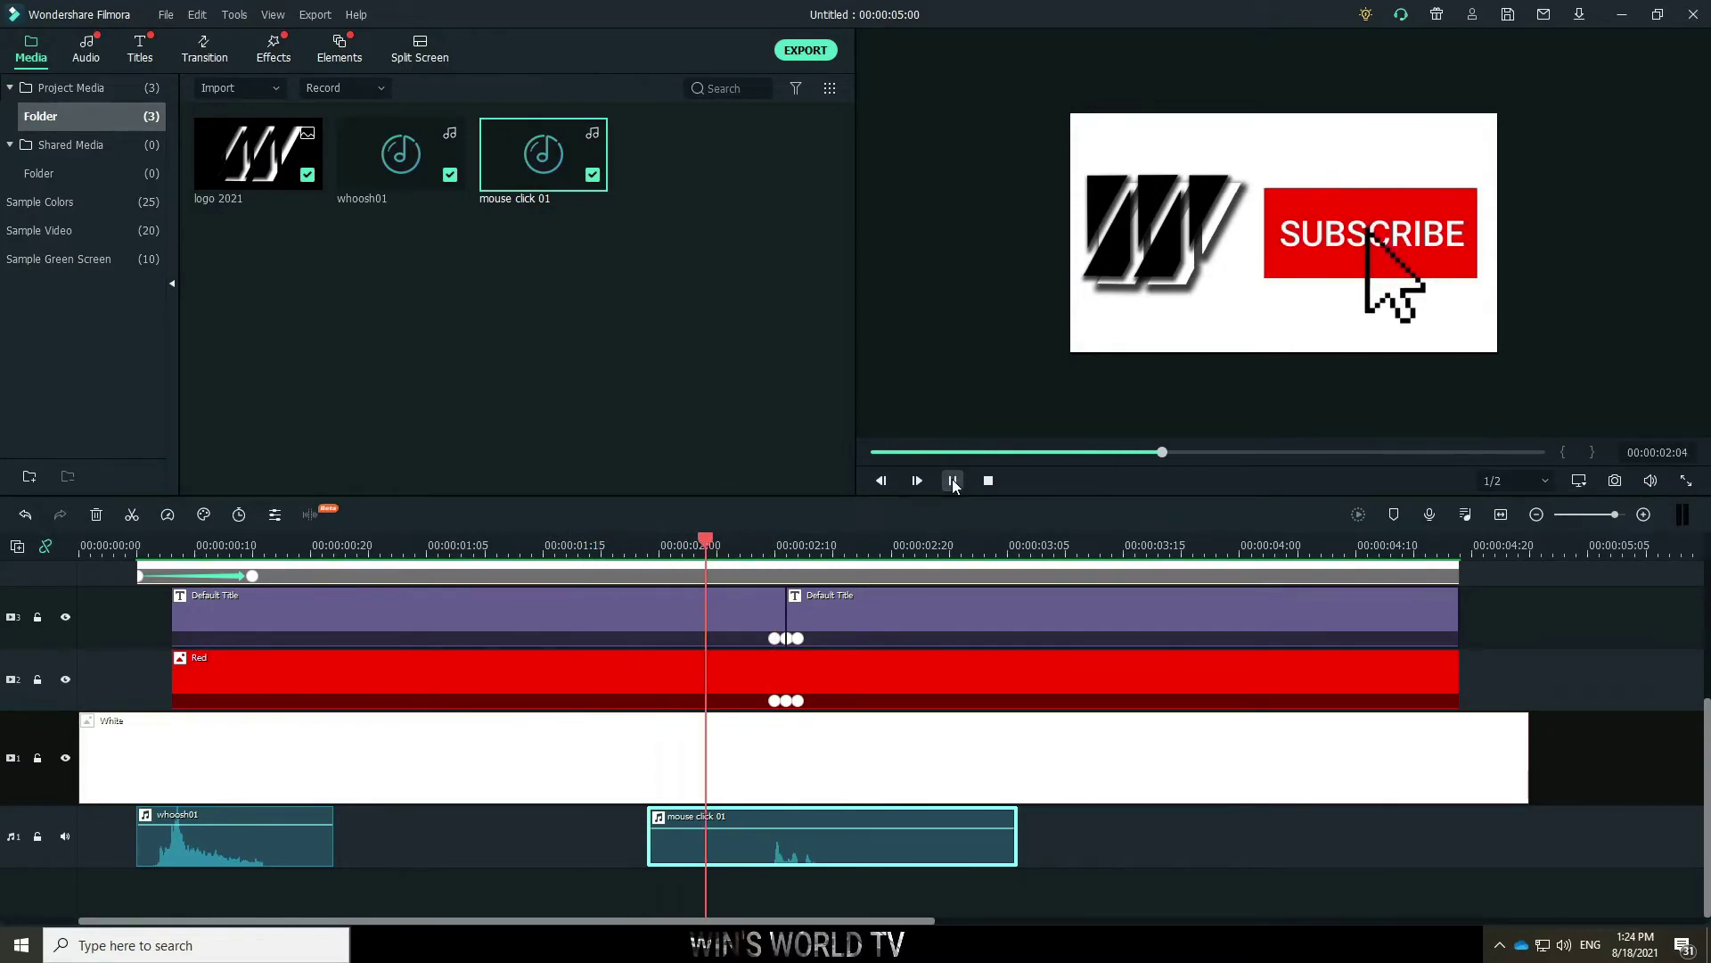
pyautogui.click(952, 482)
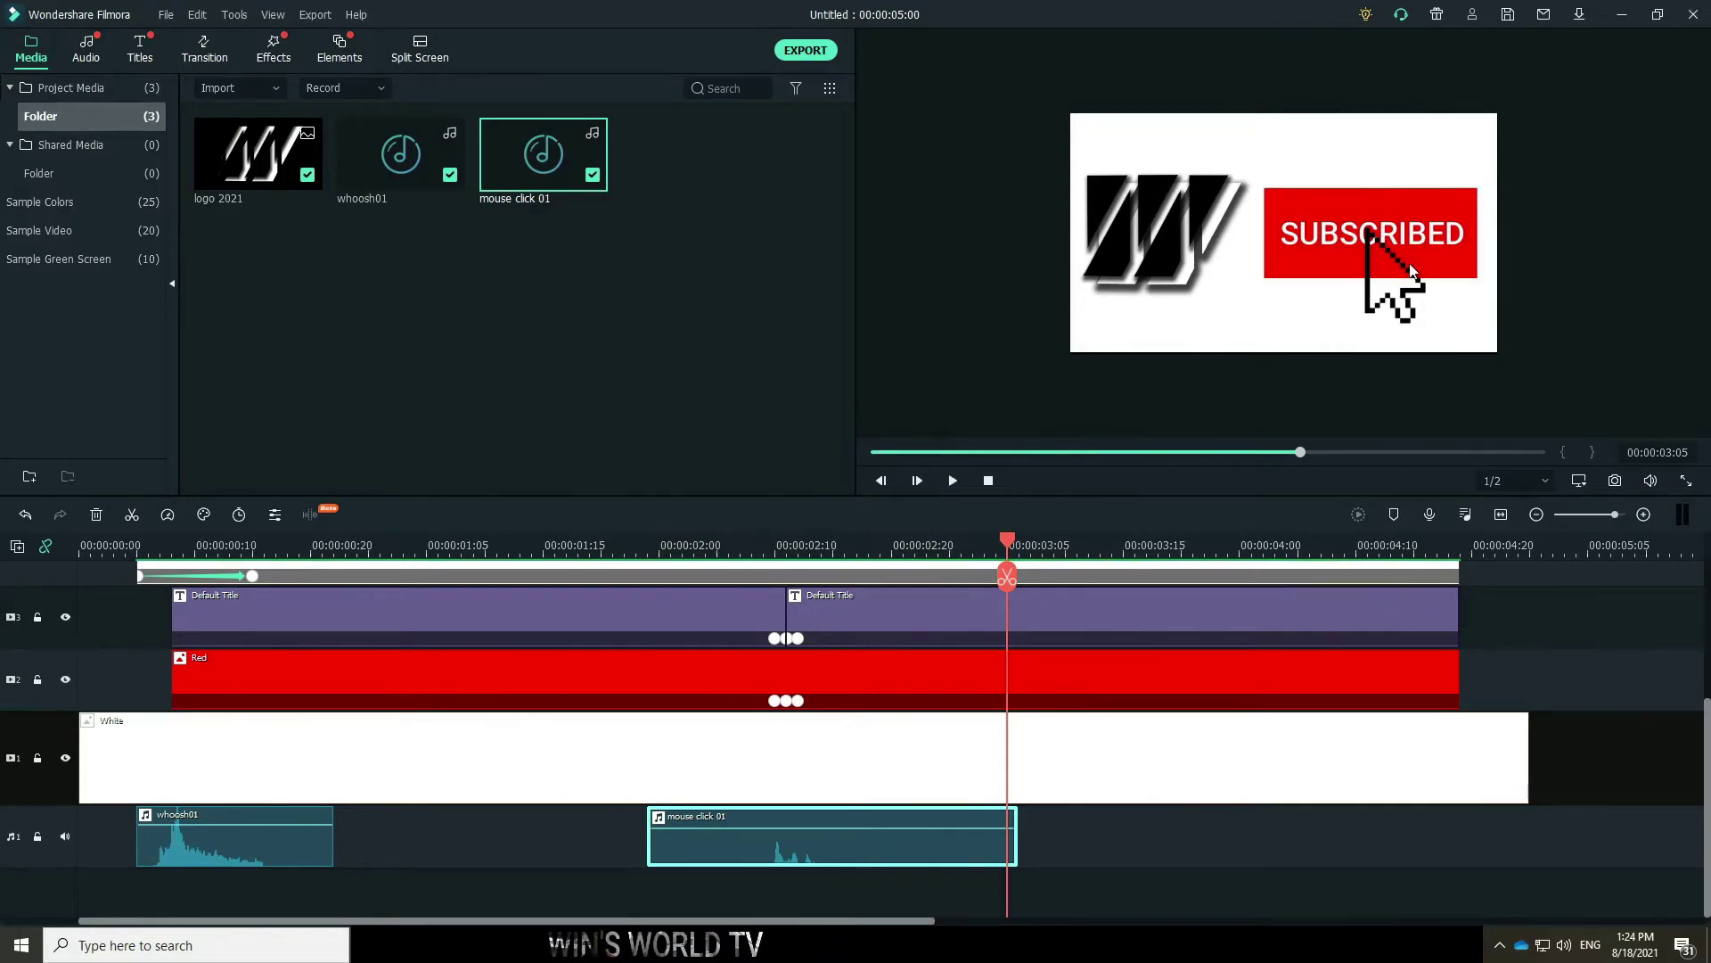
pyautogui.click(637, 550)
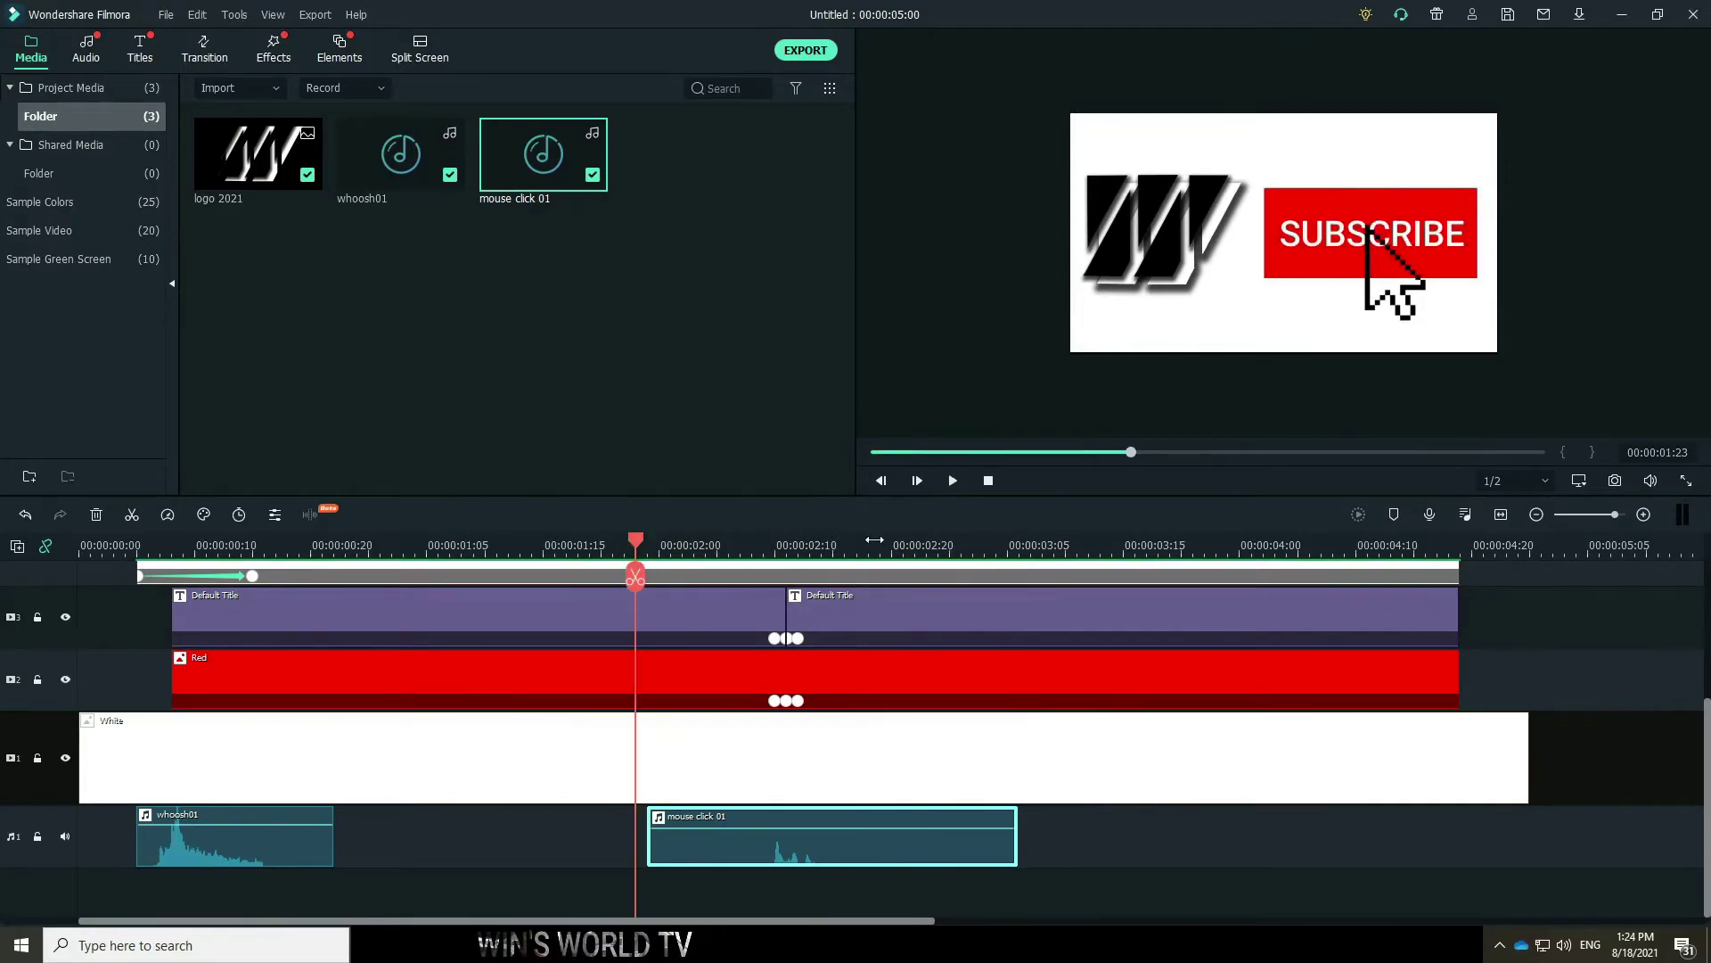
pyautogui.click(954, 480)
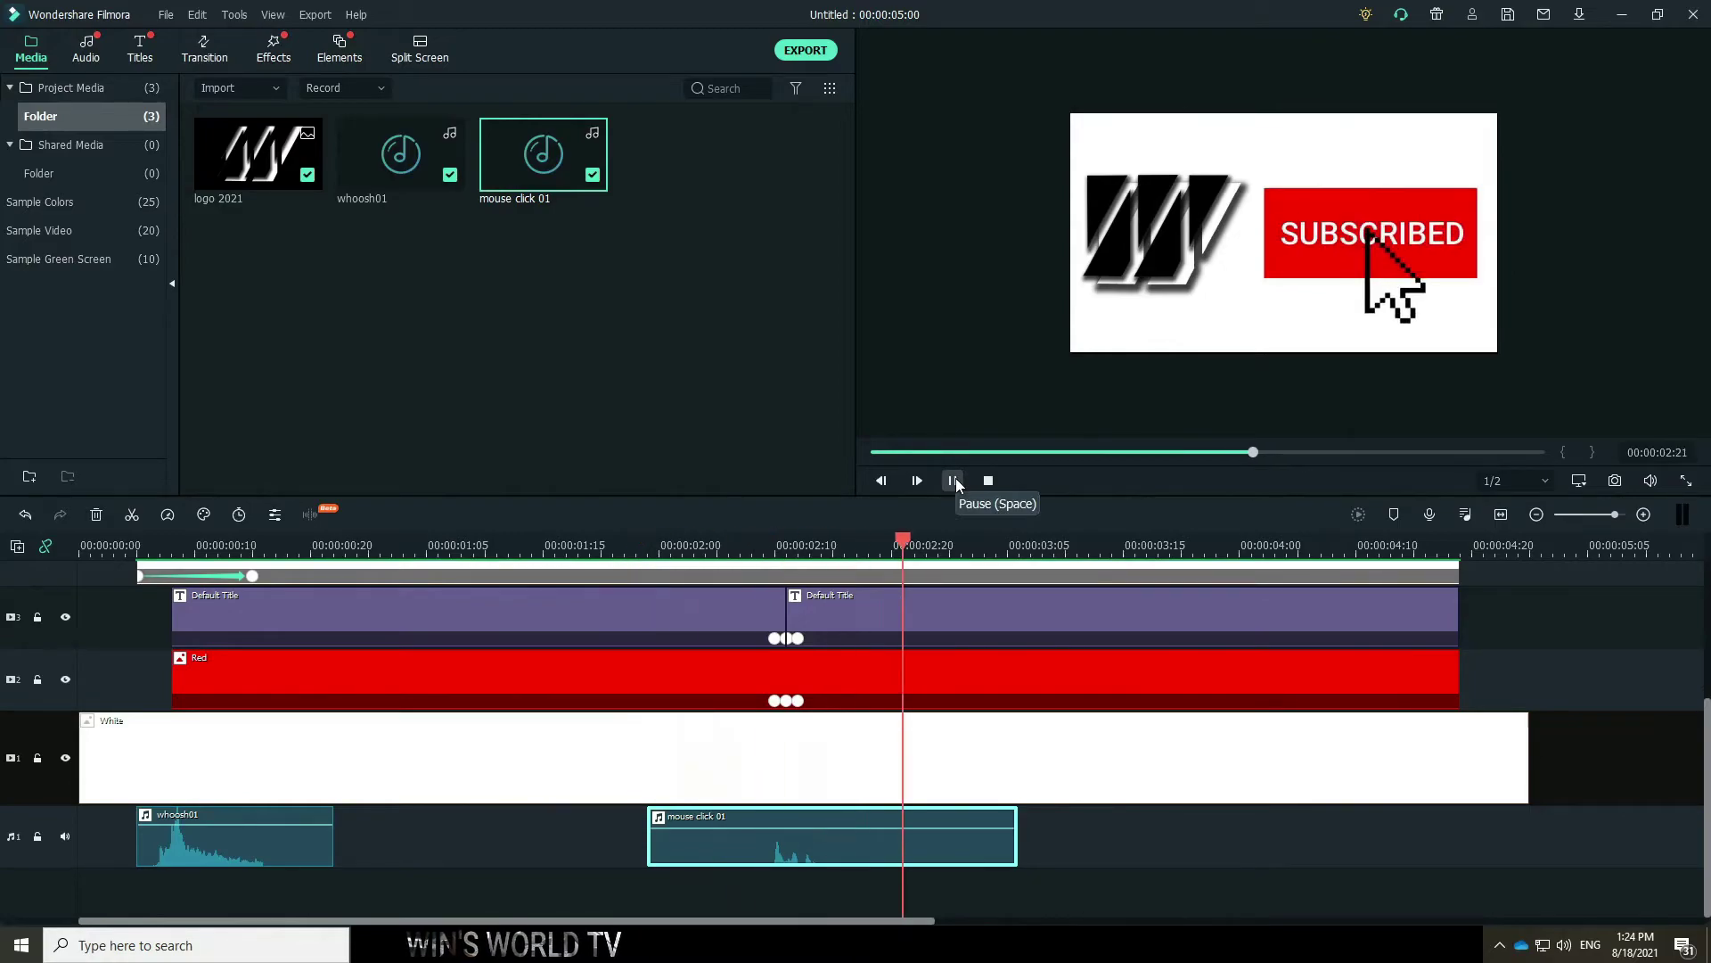
pyautogui.click(954, 481)
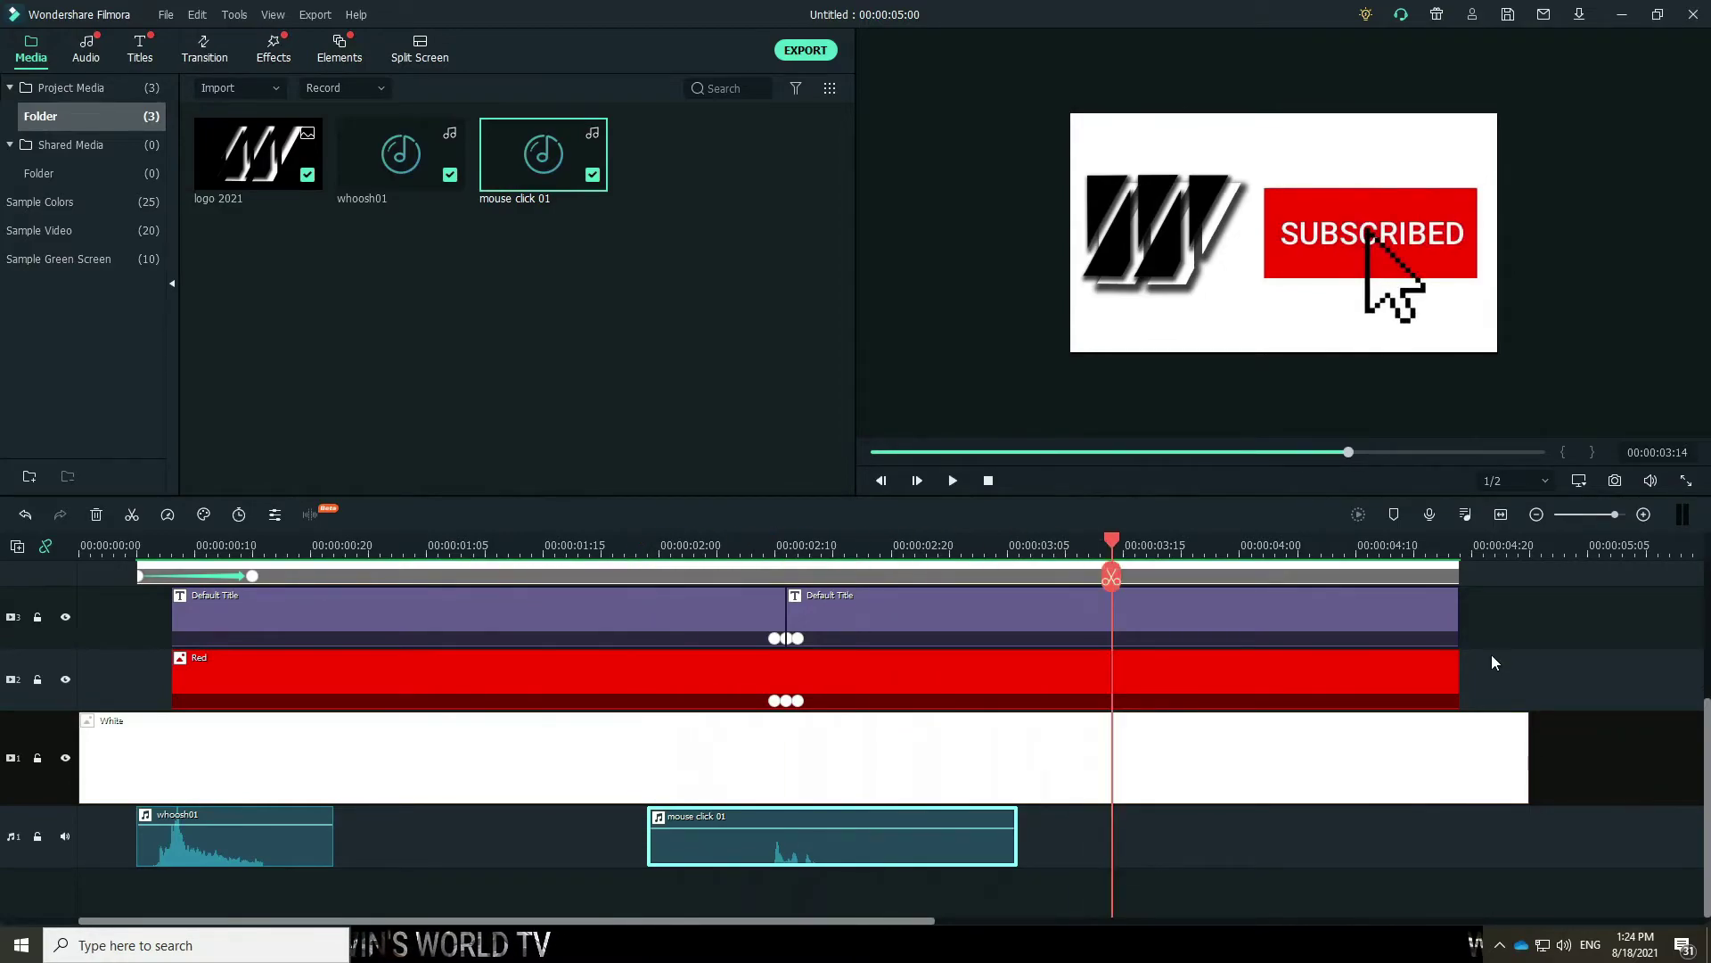
# Add a keyframe to the logo clip at 00:00:04:09, holding its current position just before the clip ends.
pyautogui.scroll(3, 1492, 651)
pyautogui.scroll(1, 1490, 639)
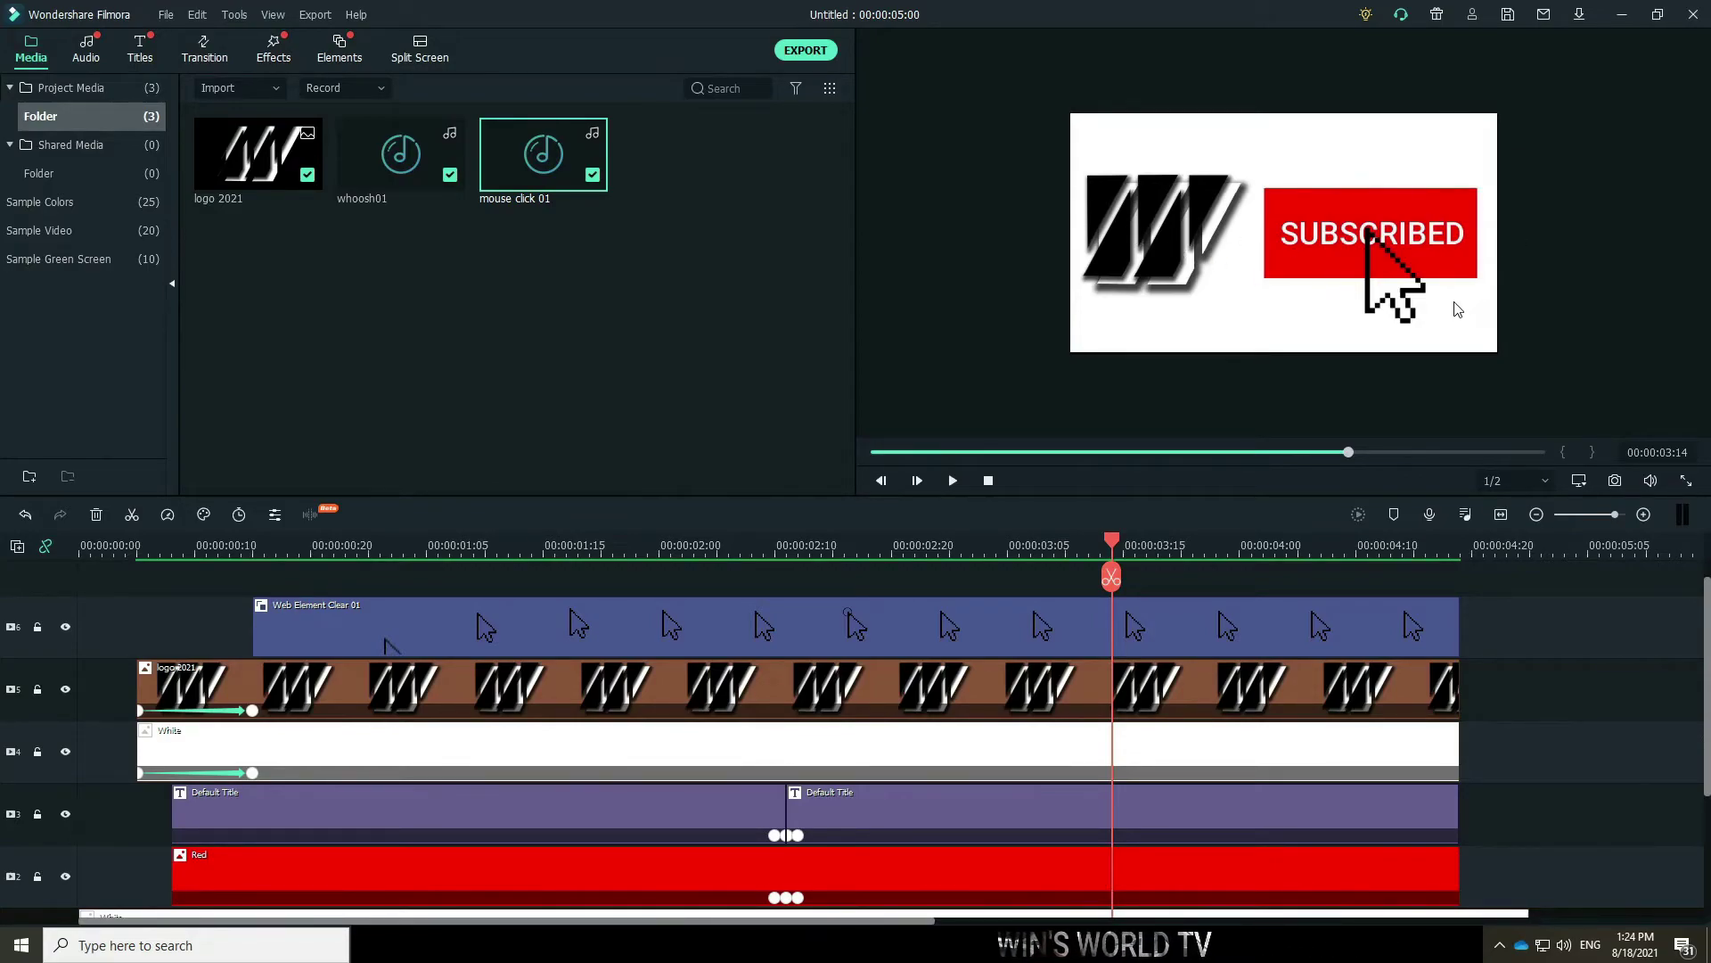
pyautogui.moveTo(1112, 578); pyautogui.dragTo(1466, 580)
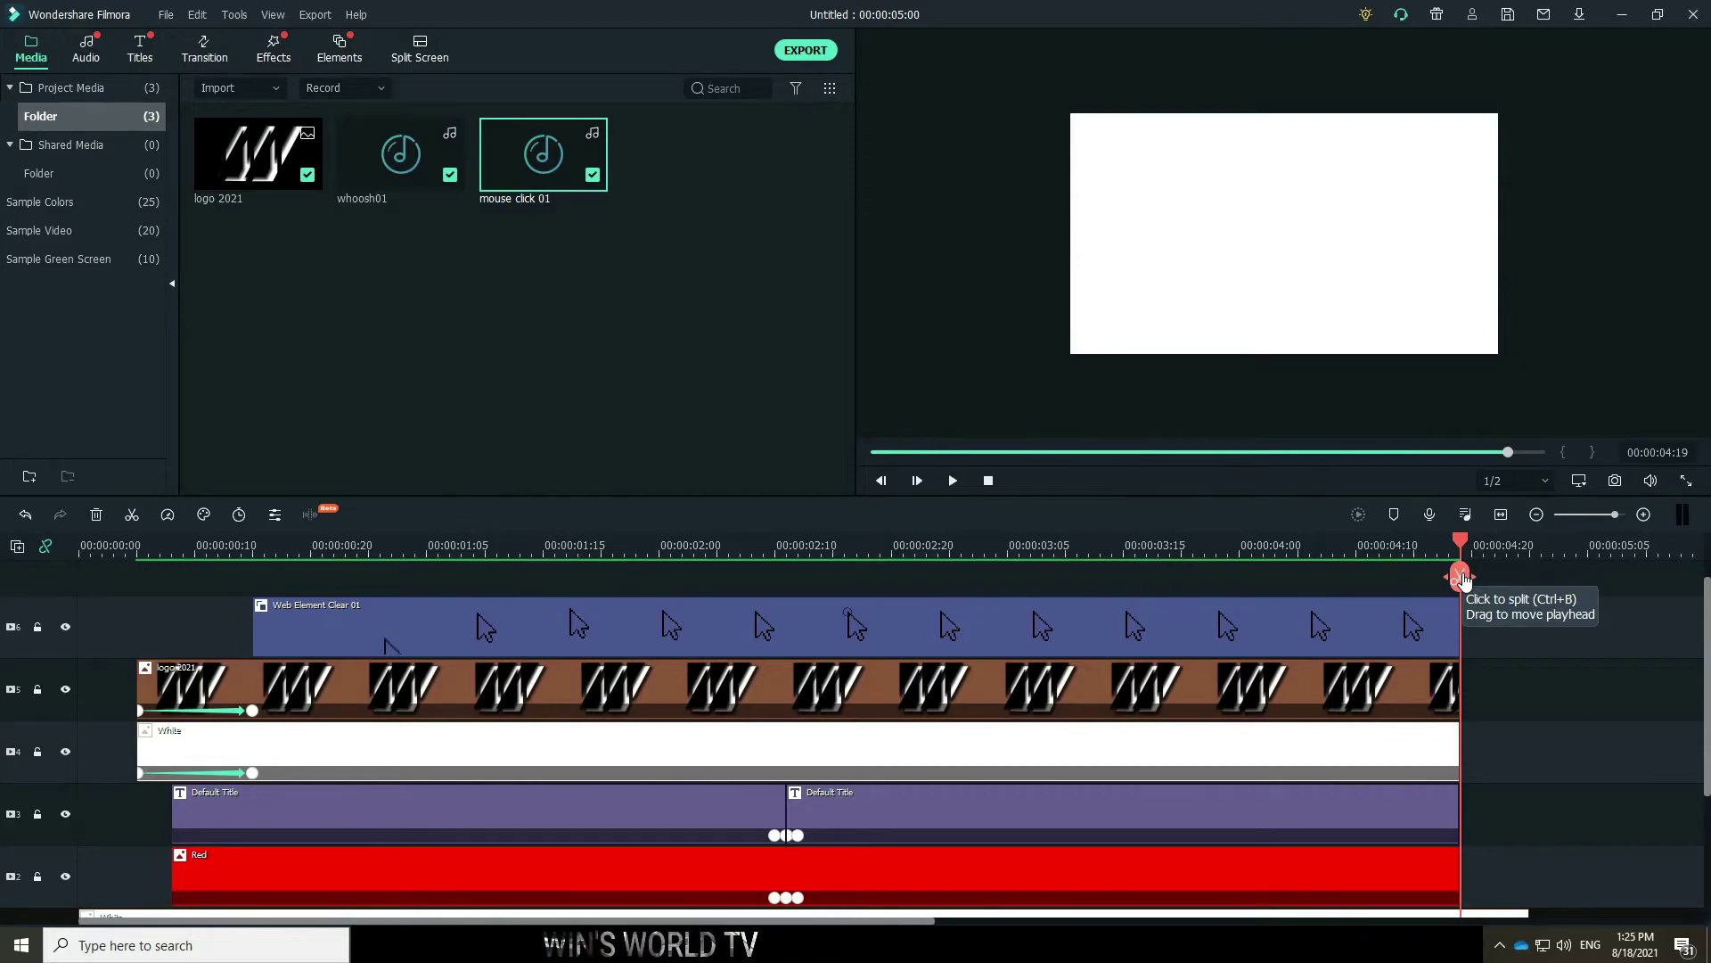
pyautogui.press('Left')
pyautogui.press('Left')
pyautogui.press('Left')
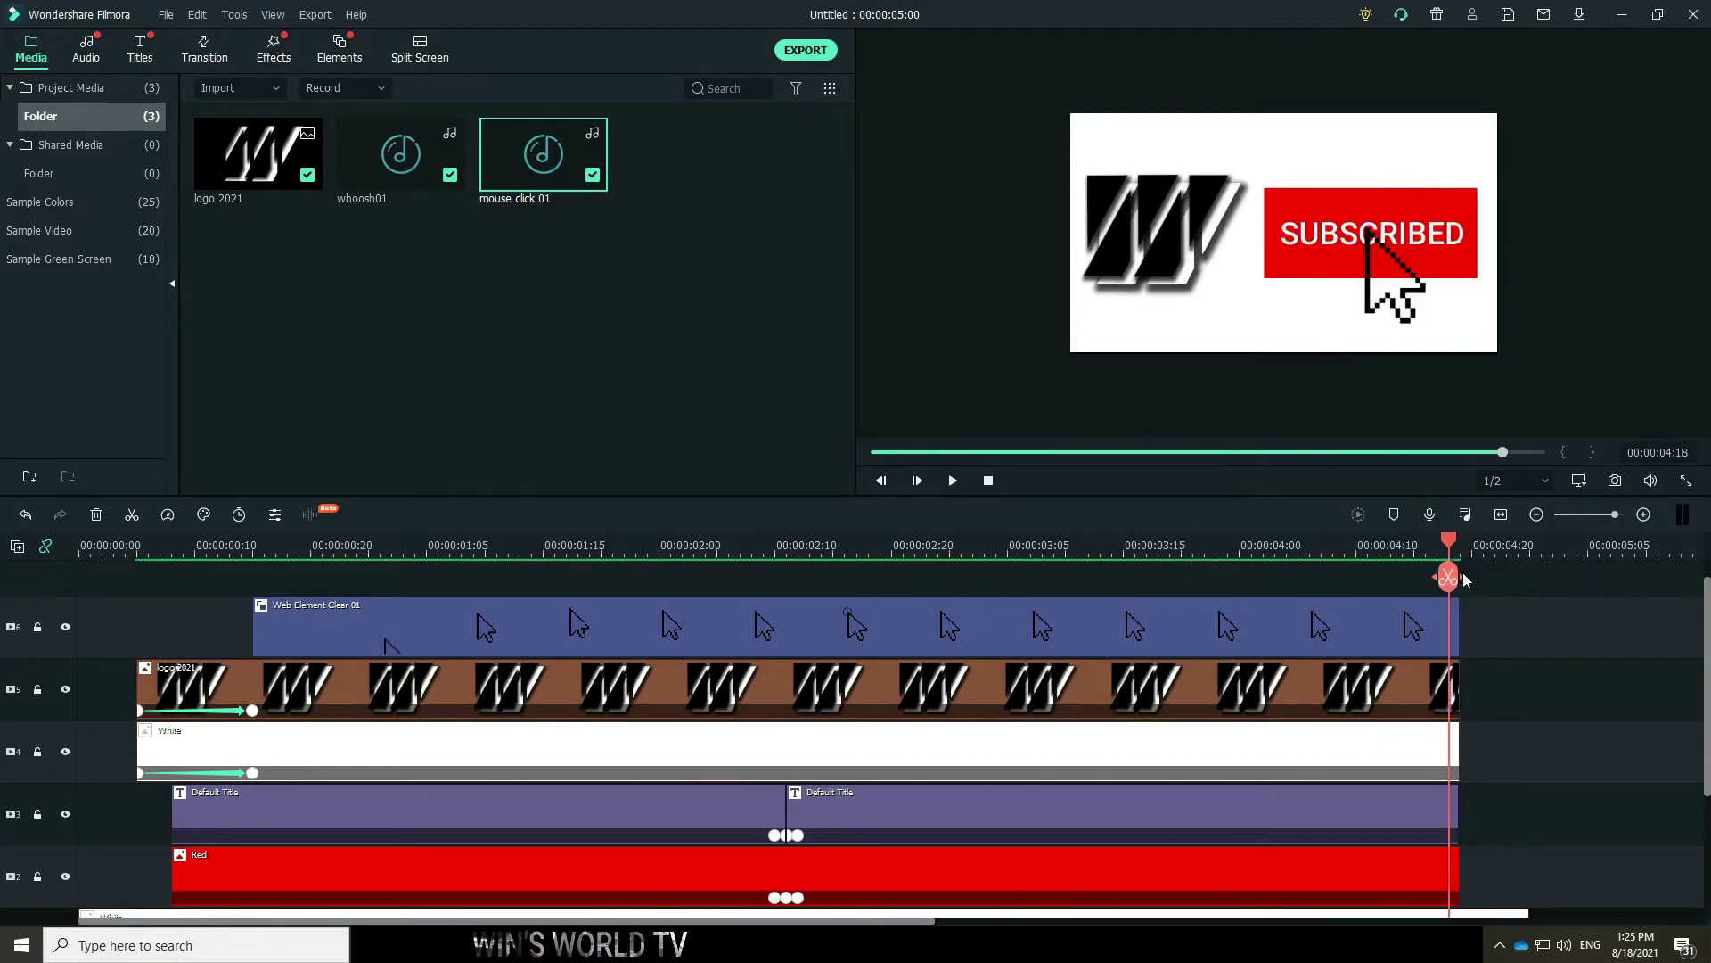
pyautogui.press('Left')
pyautogui.press('Left')
pyautogui.press('Left')
pyautogui.press('Left')
pyautogui.press('Left')
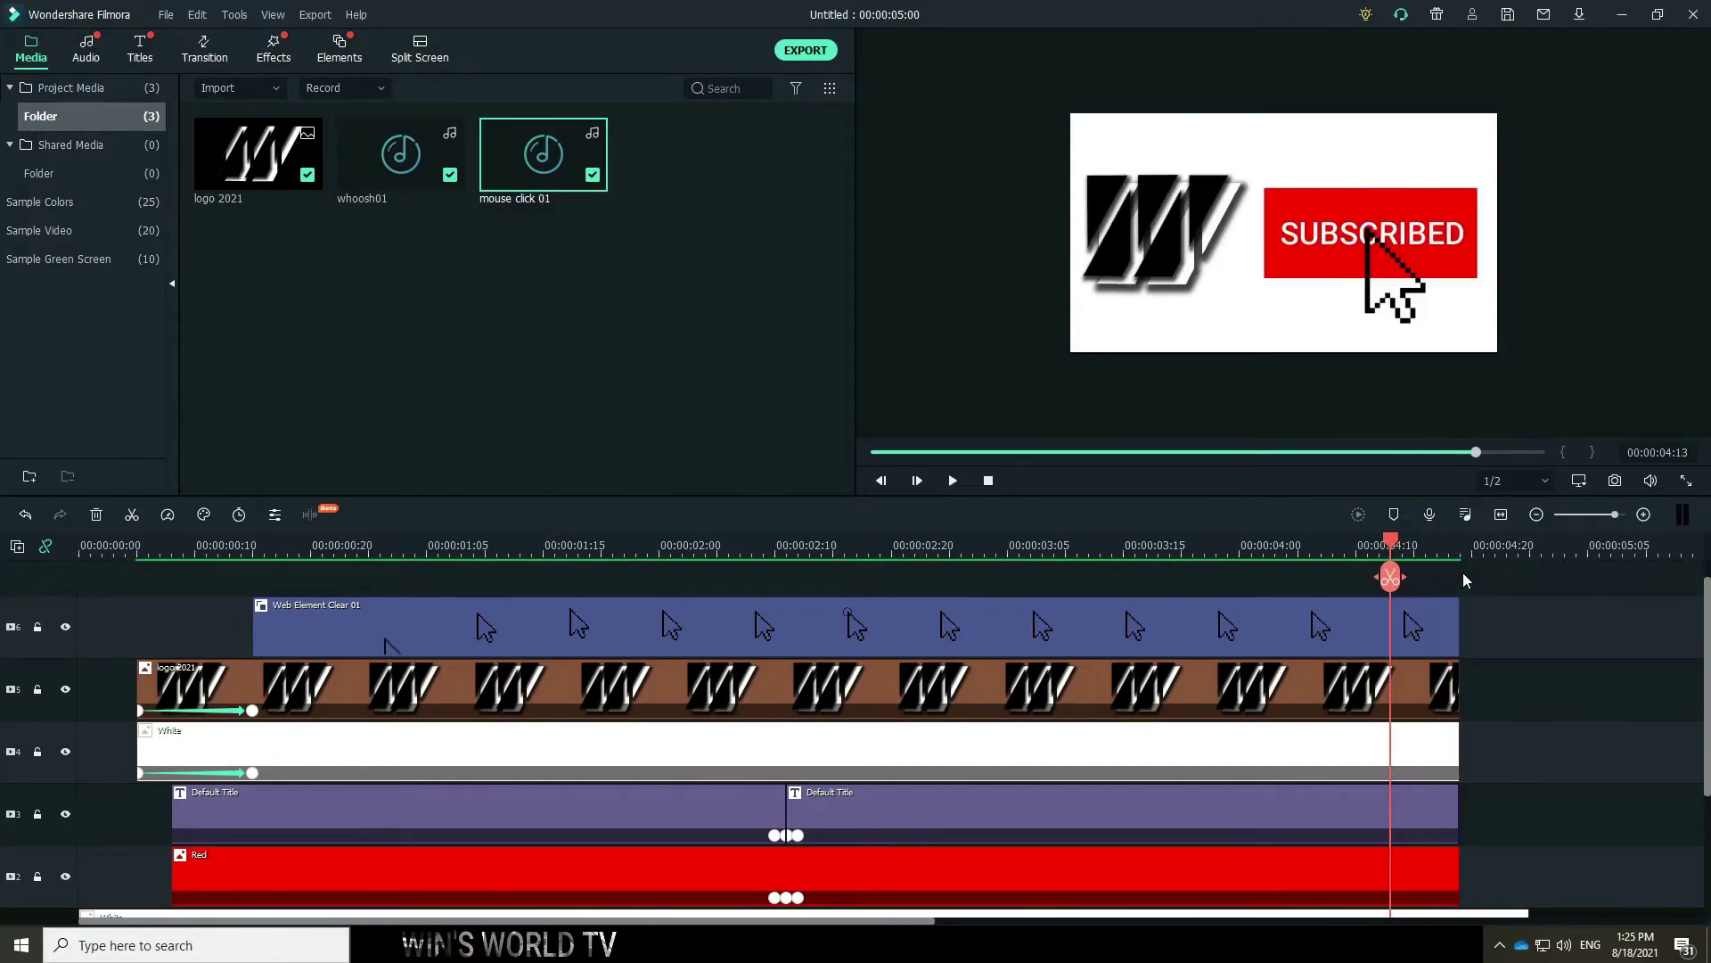
pyautogui.press('Left')
pyautogui.press('Left')
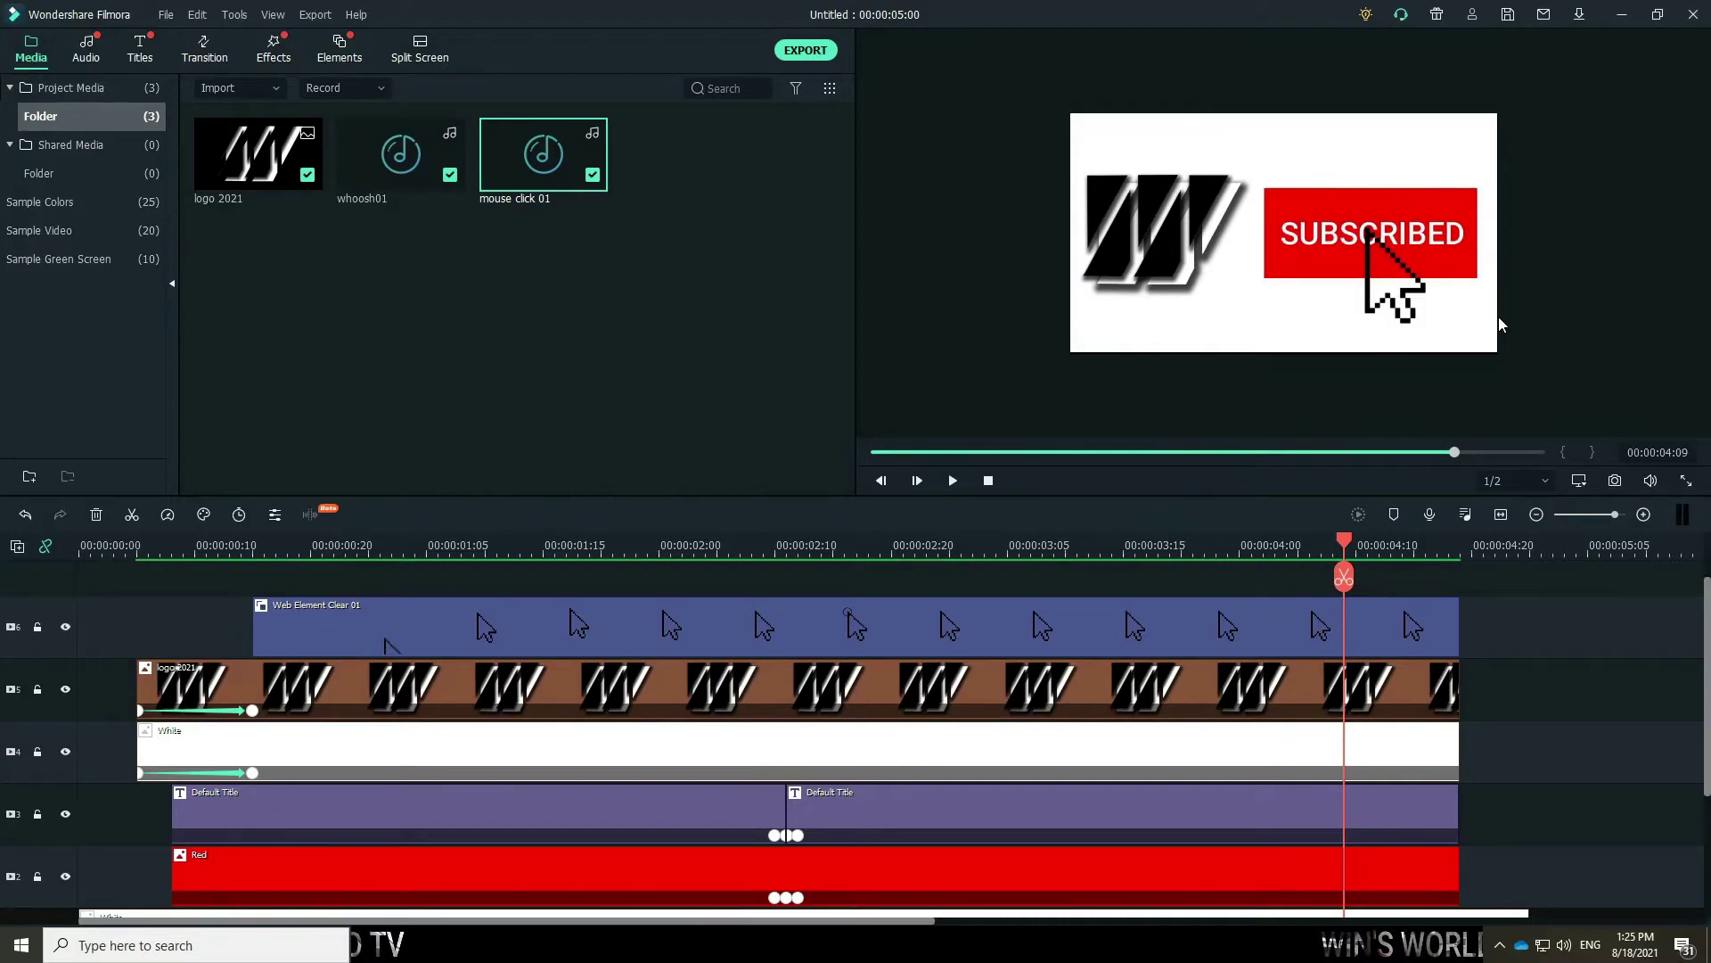
pyautogui.scroll(-2, 1560, 665)
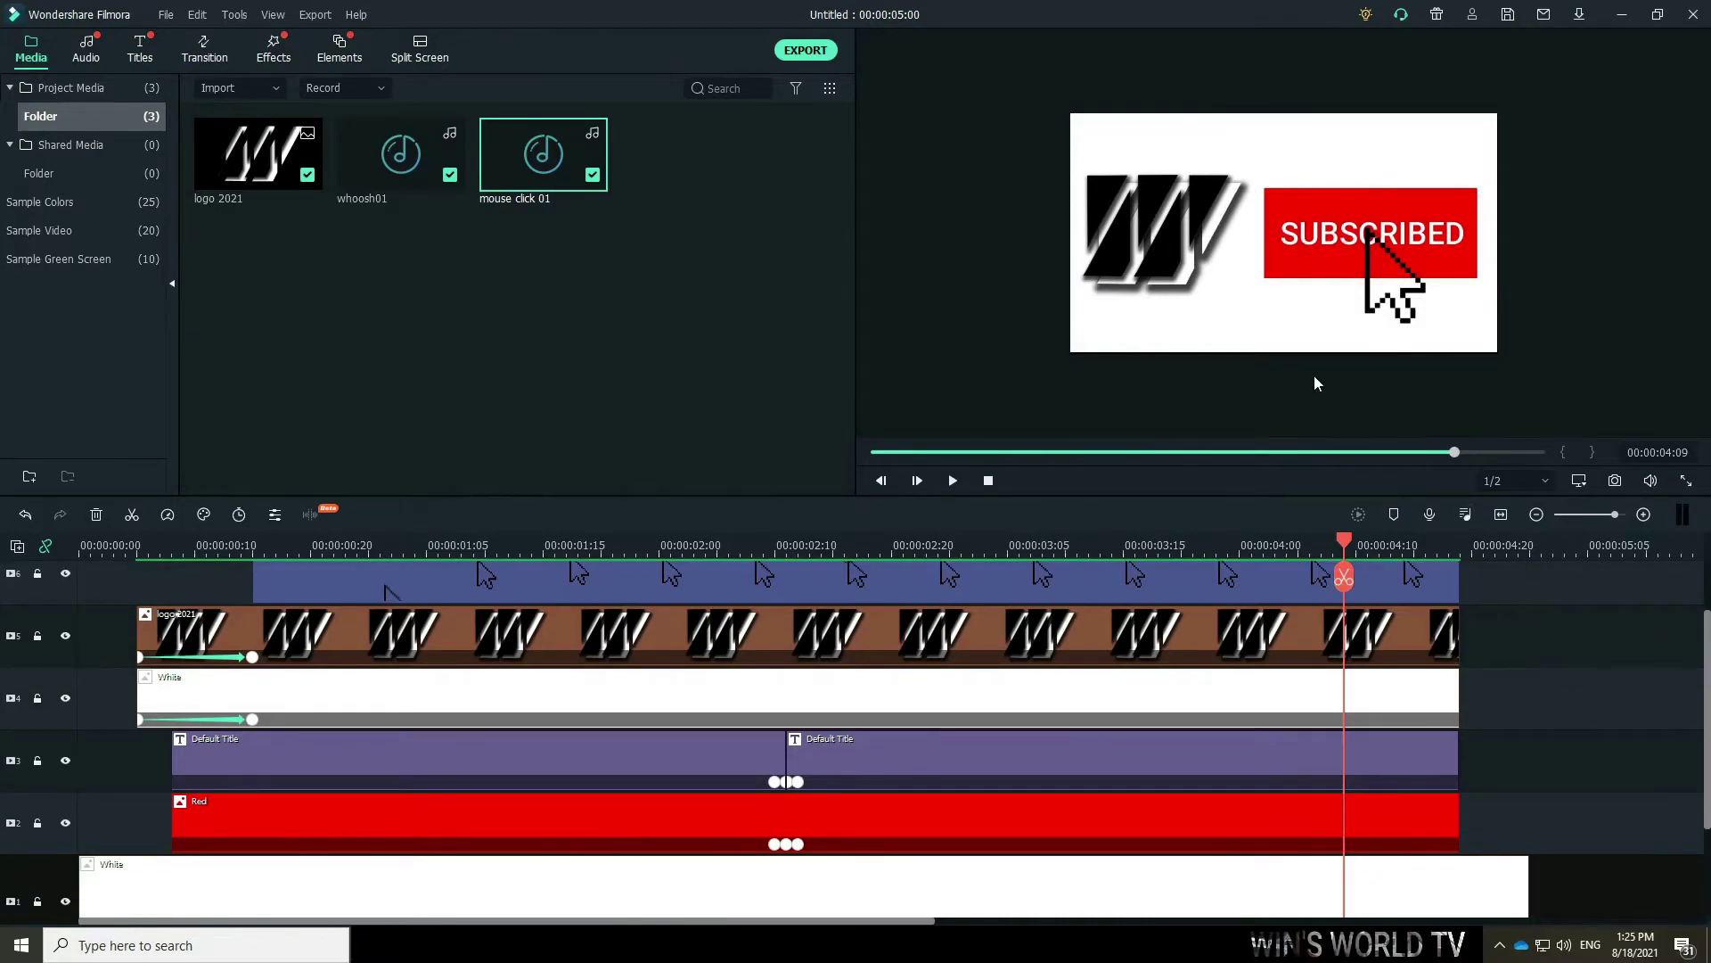
pyautogui.scroll(2, 1474, 643)
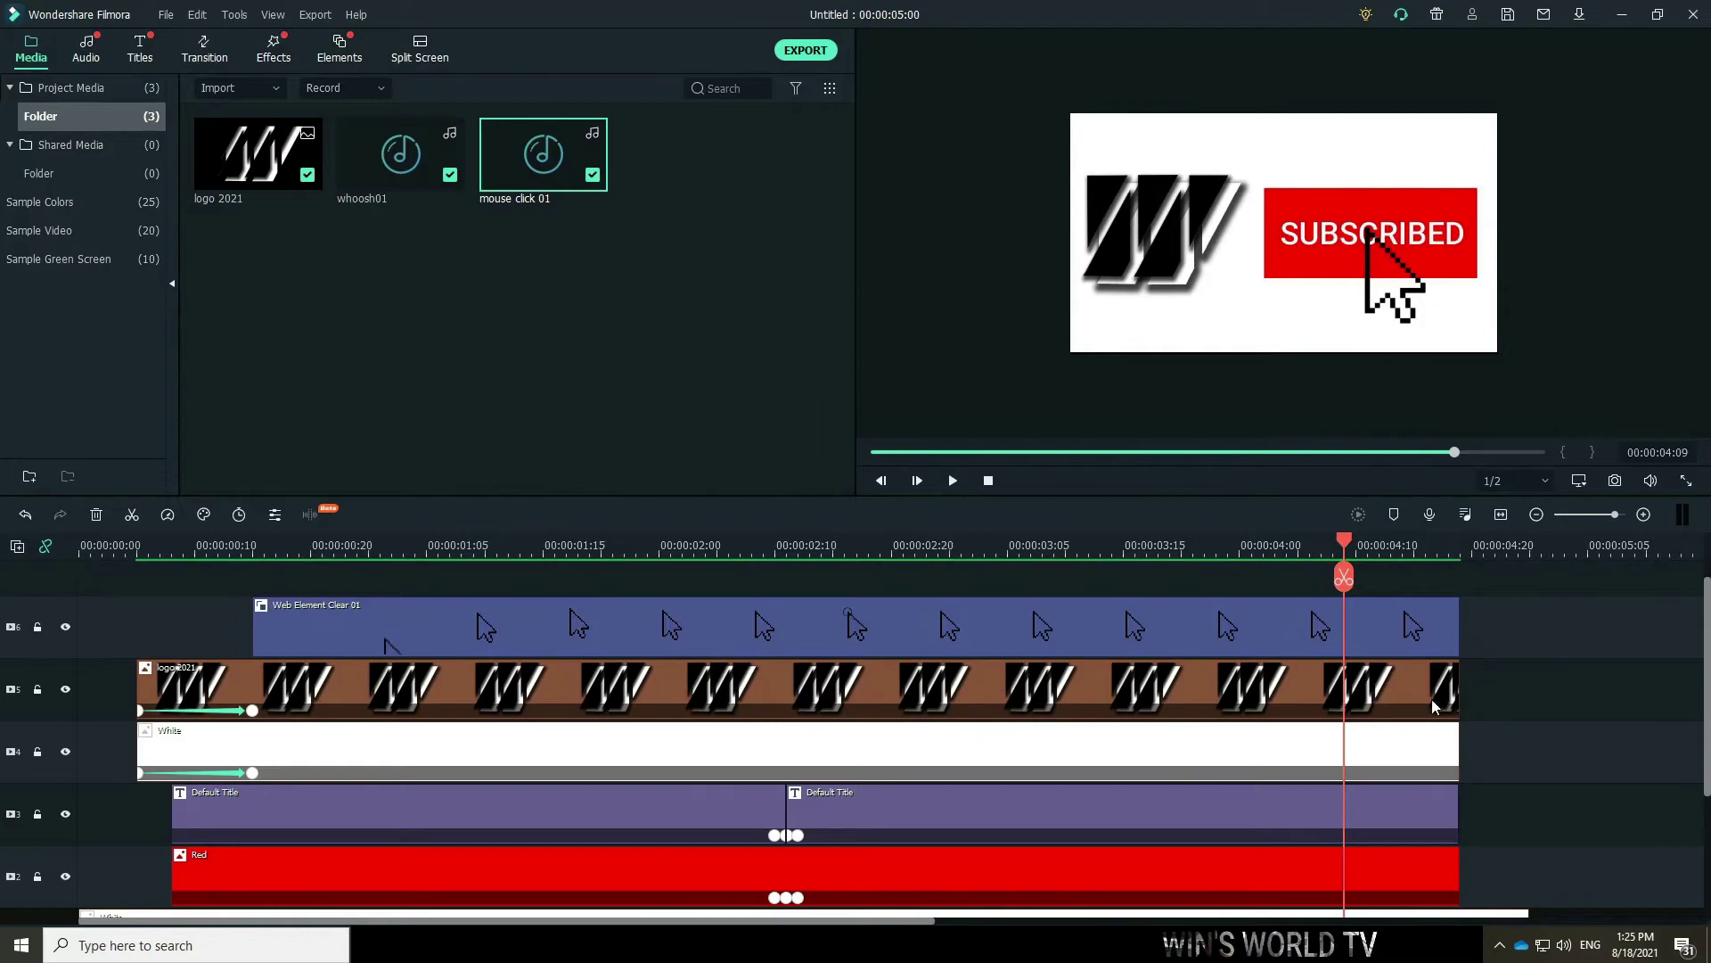
pyautogui.click(1382, 691)
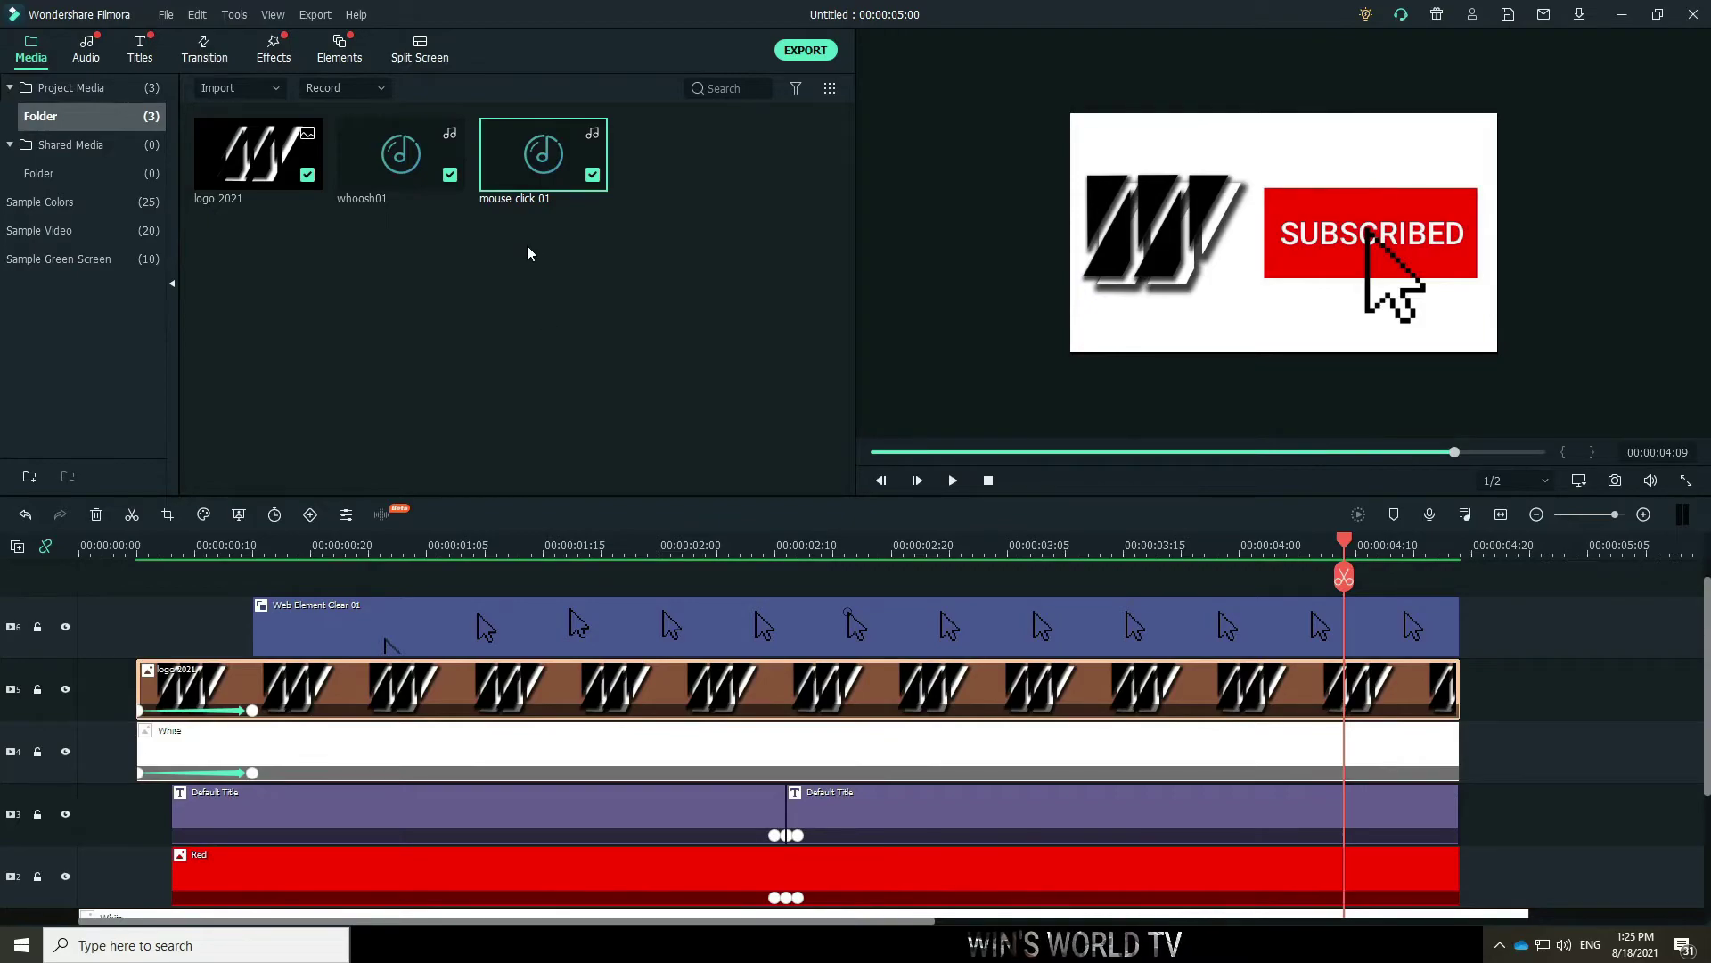
pyautogui.click(311, 517)
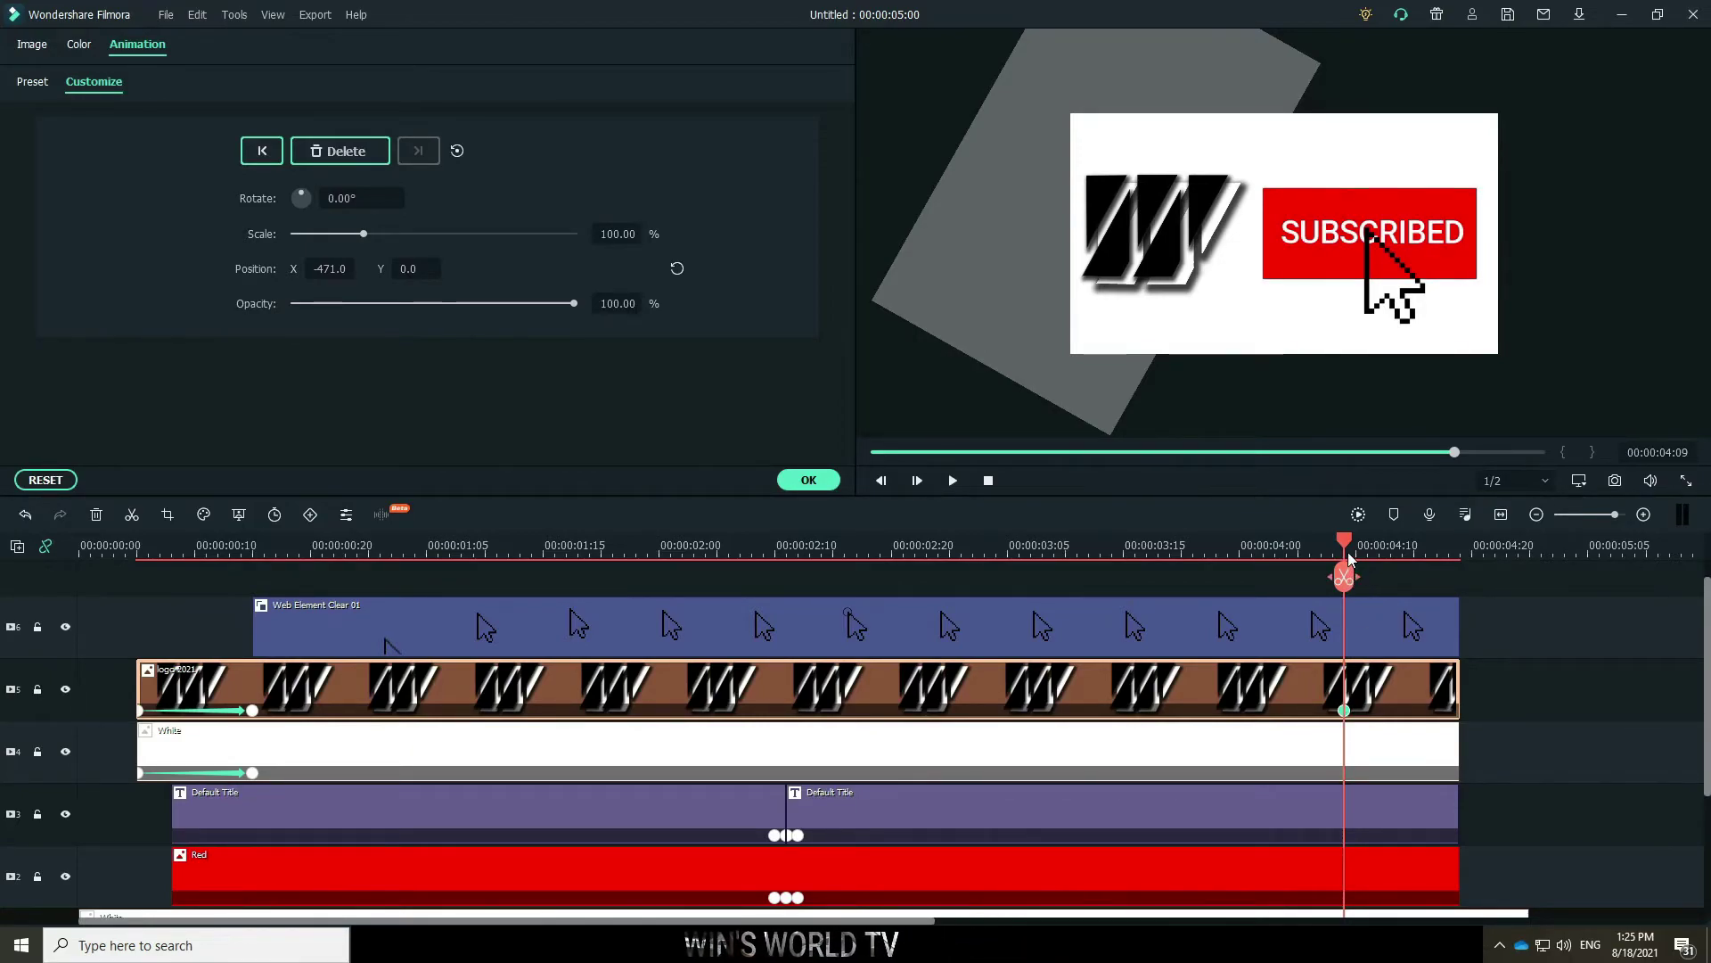
# Move the logo horizontally out past the frame's right edge at 00:00:04:18, keyframing its slide-out.
pyautogui.moveTo(1347, 546); pyautogui.dragTo(1460, 547)
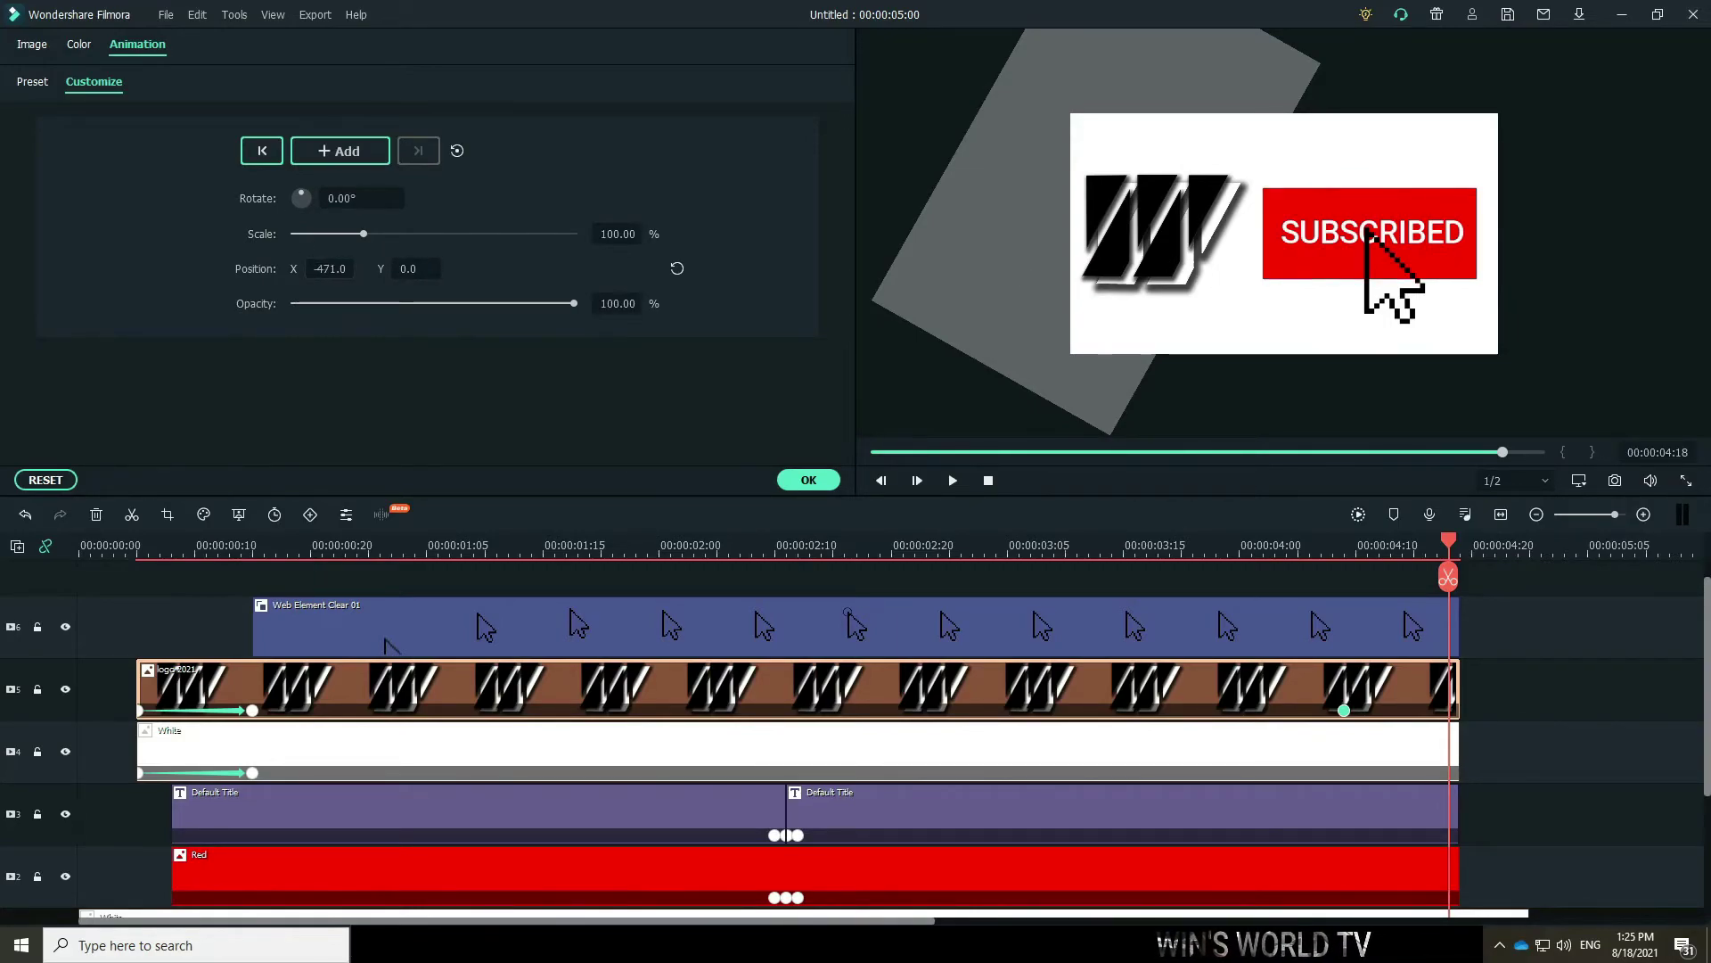
pyautogui.moveTo(294, 268); pyautogui.dragTo(484, 281)
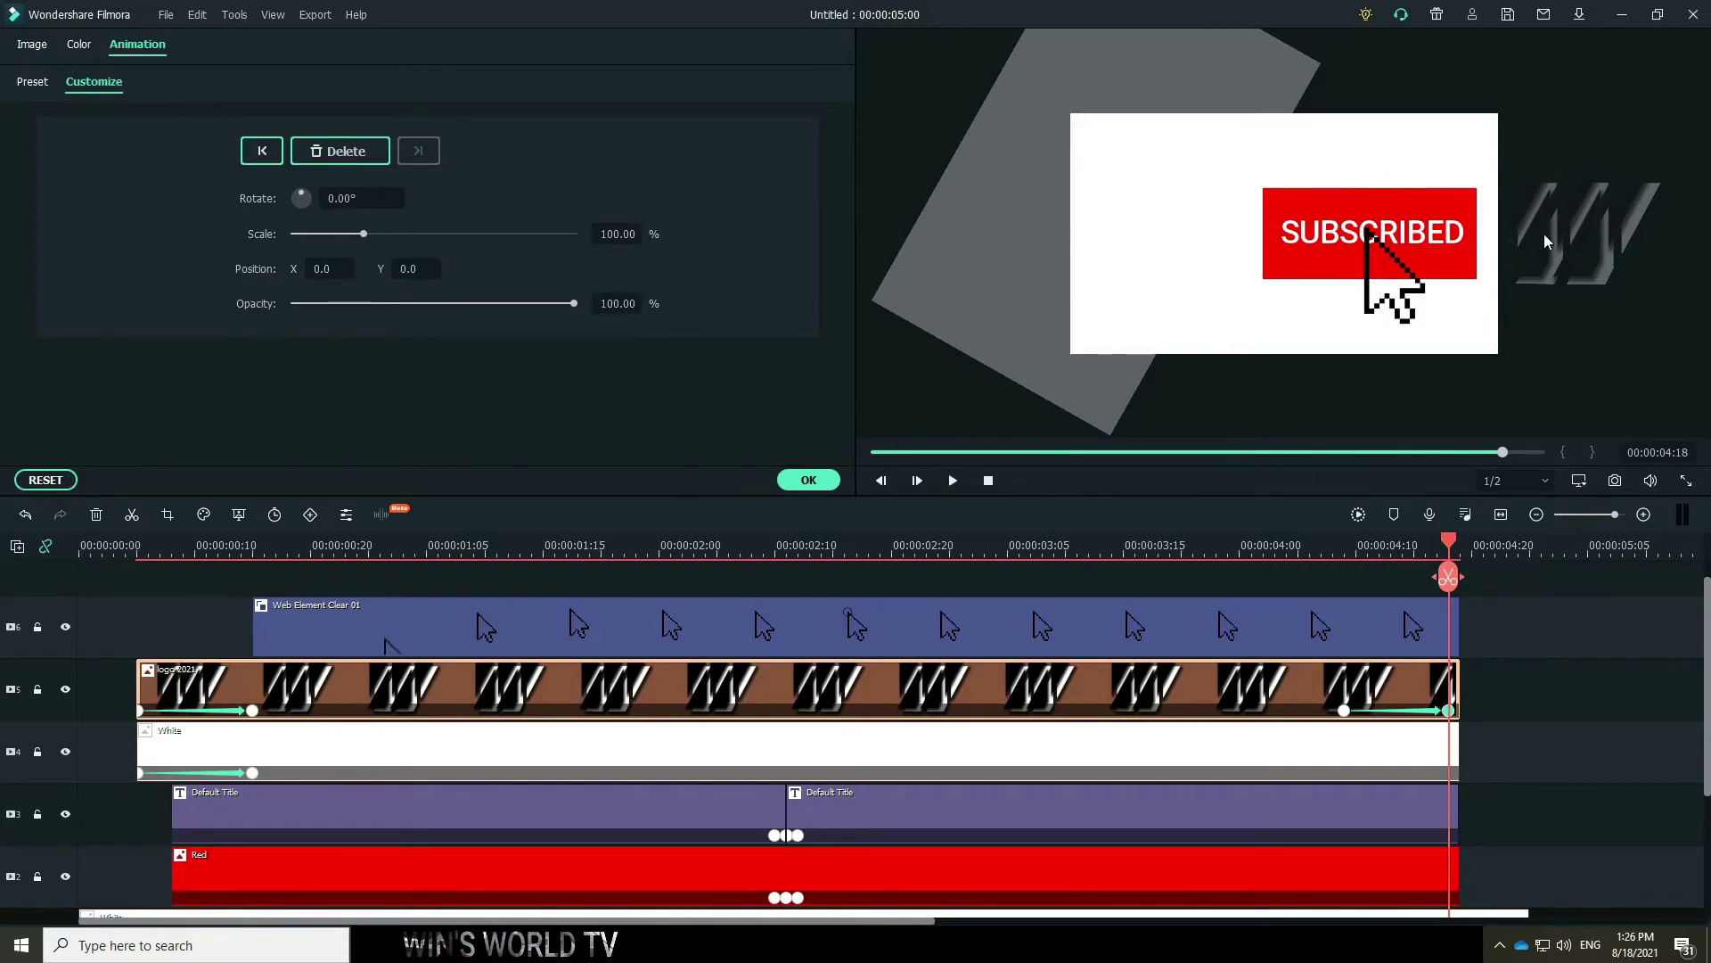
# Add a keyframe to the tilted white clip below the logo at 00:00:04:09, and select the clip again at 00:00:04:18.
pyautogui.moveTo(1451, 552); pyautogui.dragTo(1355, 561)
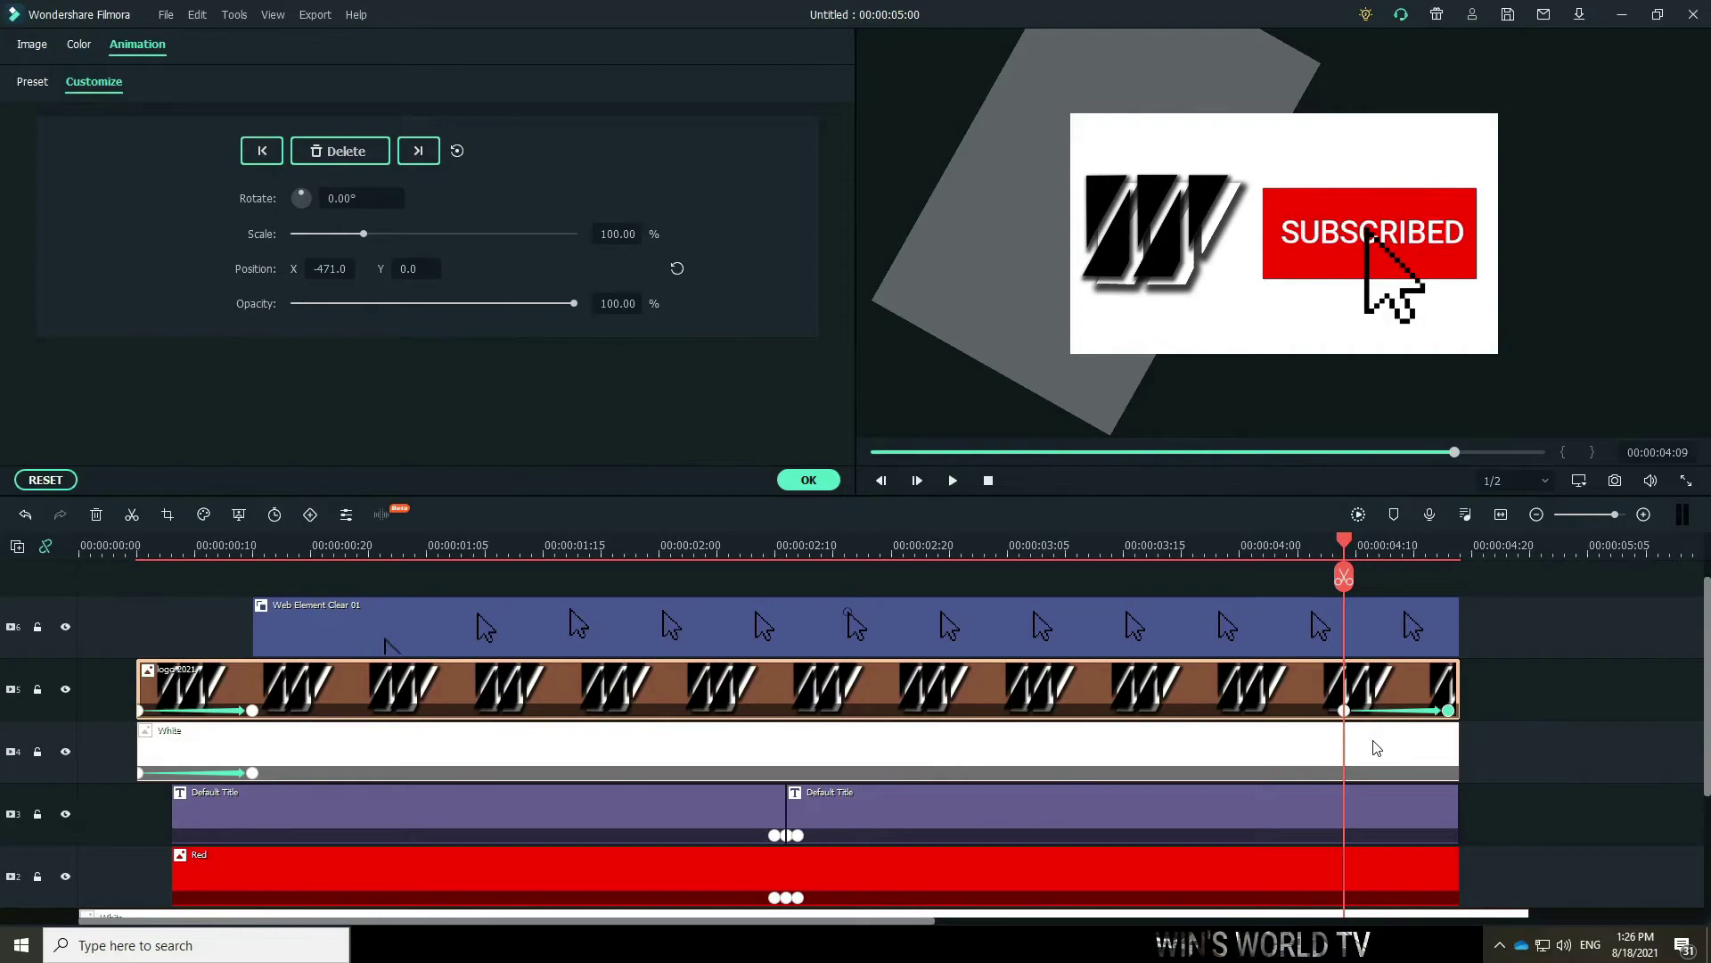
pyautogui.click(1377, 748)
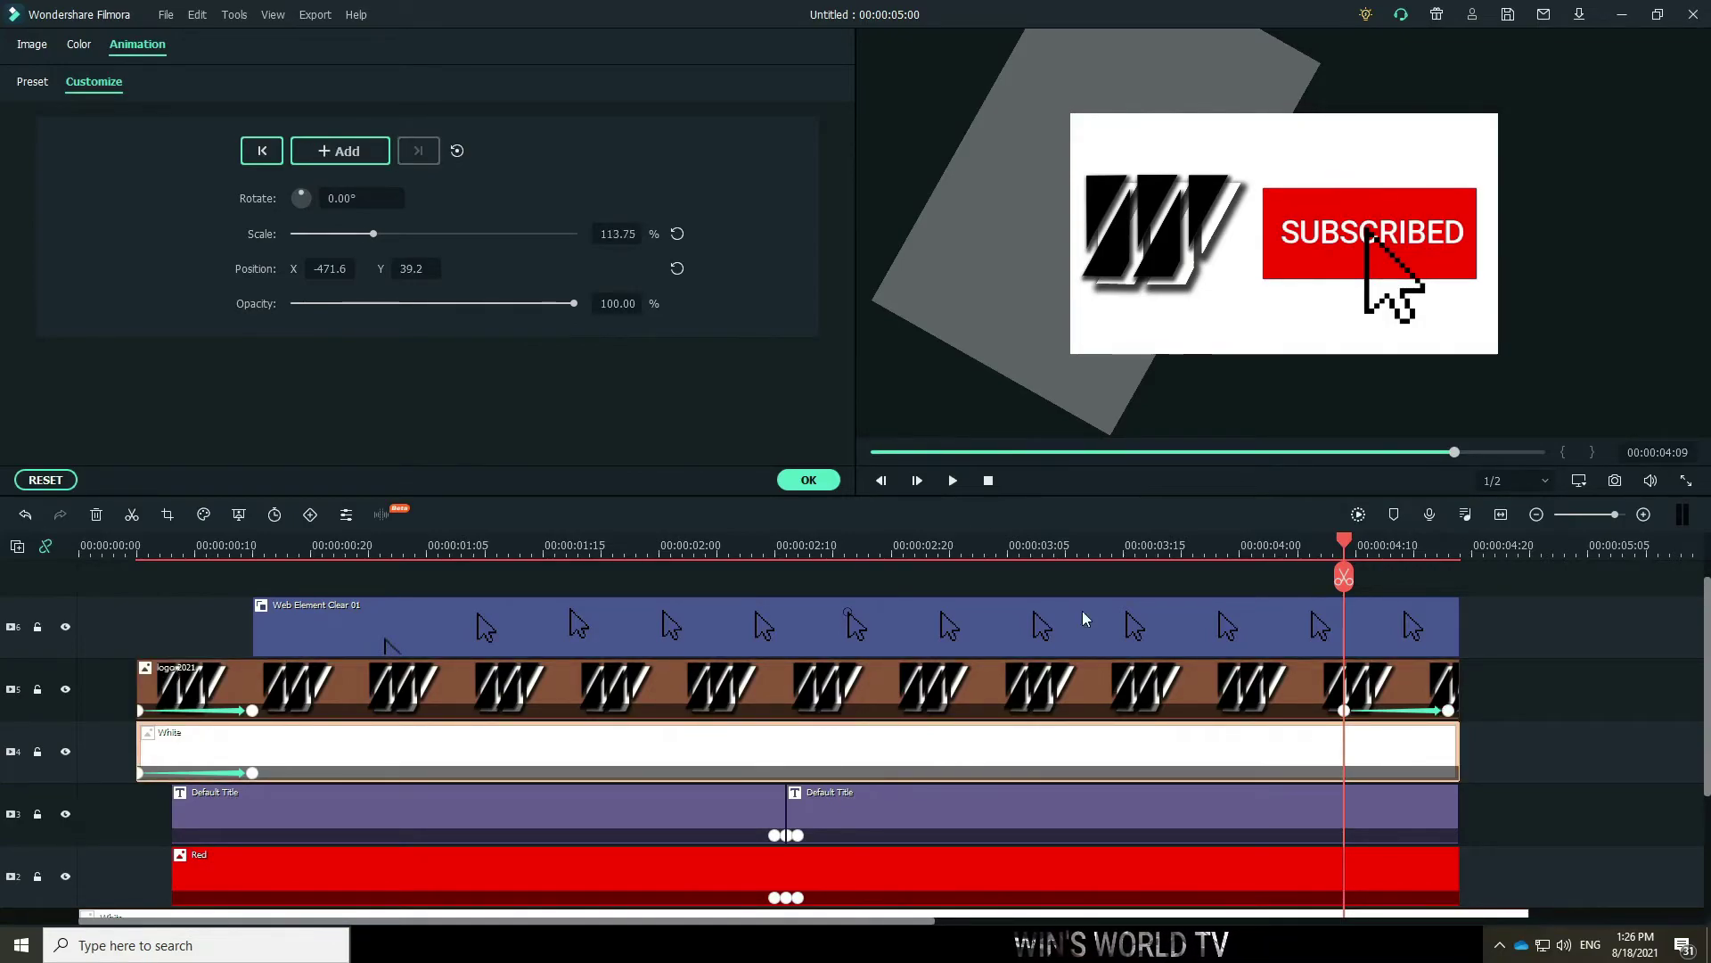
pyautogui.click(345, 153)
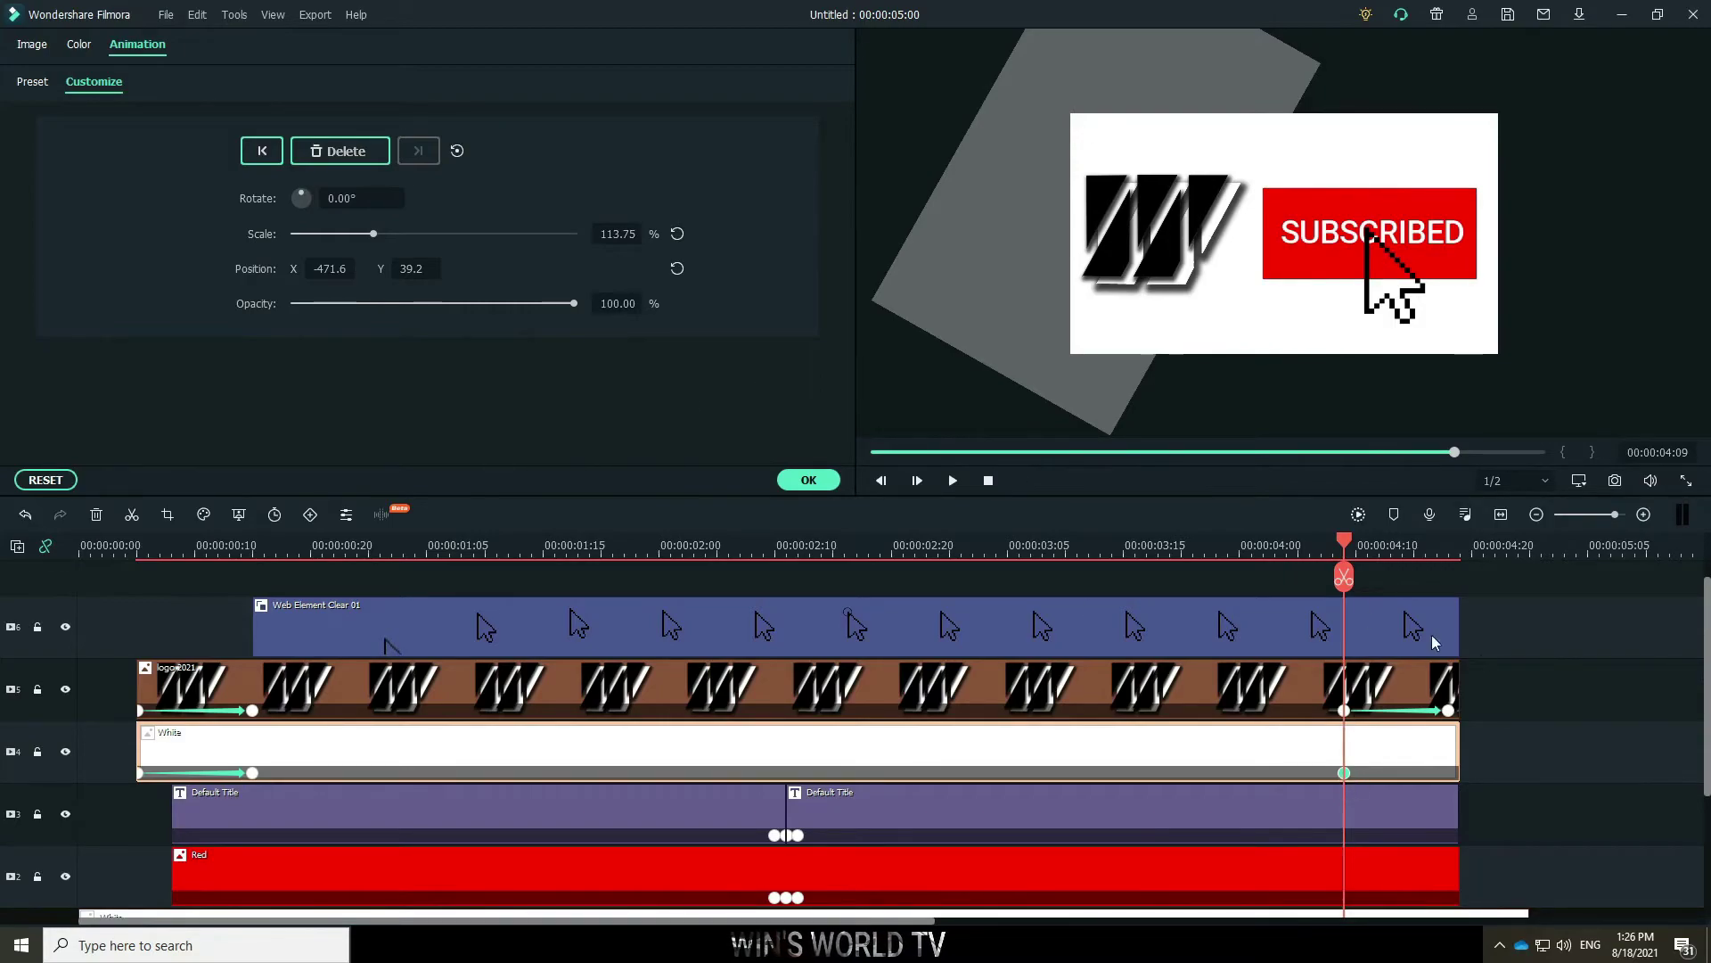
pyautogui.moveTo(1345, 547); pyautogui.dragTo(1452, 551)
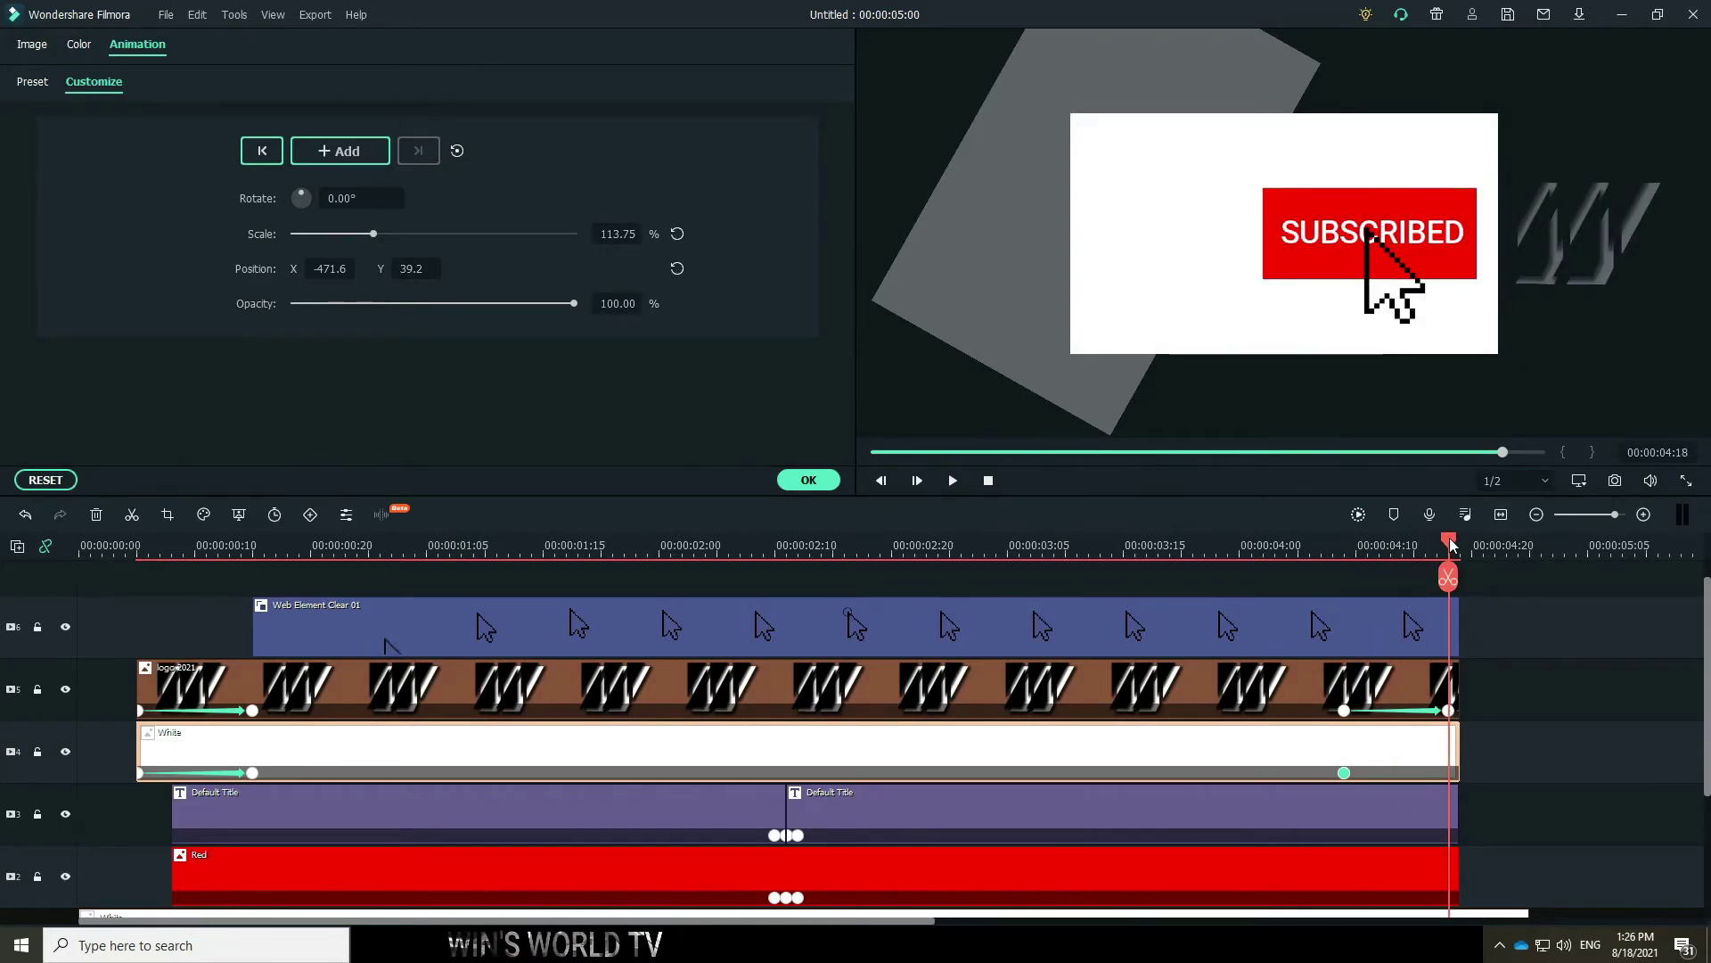
pyautogui.click(1278, 748)
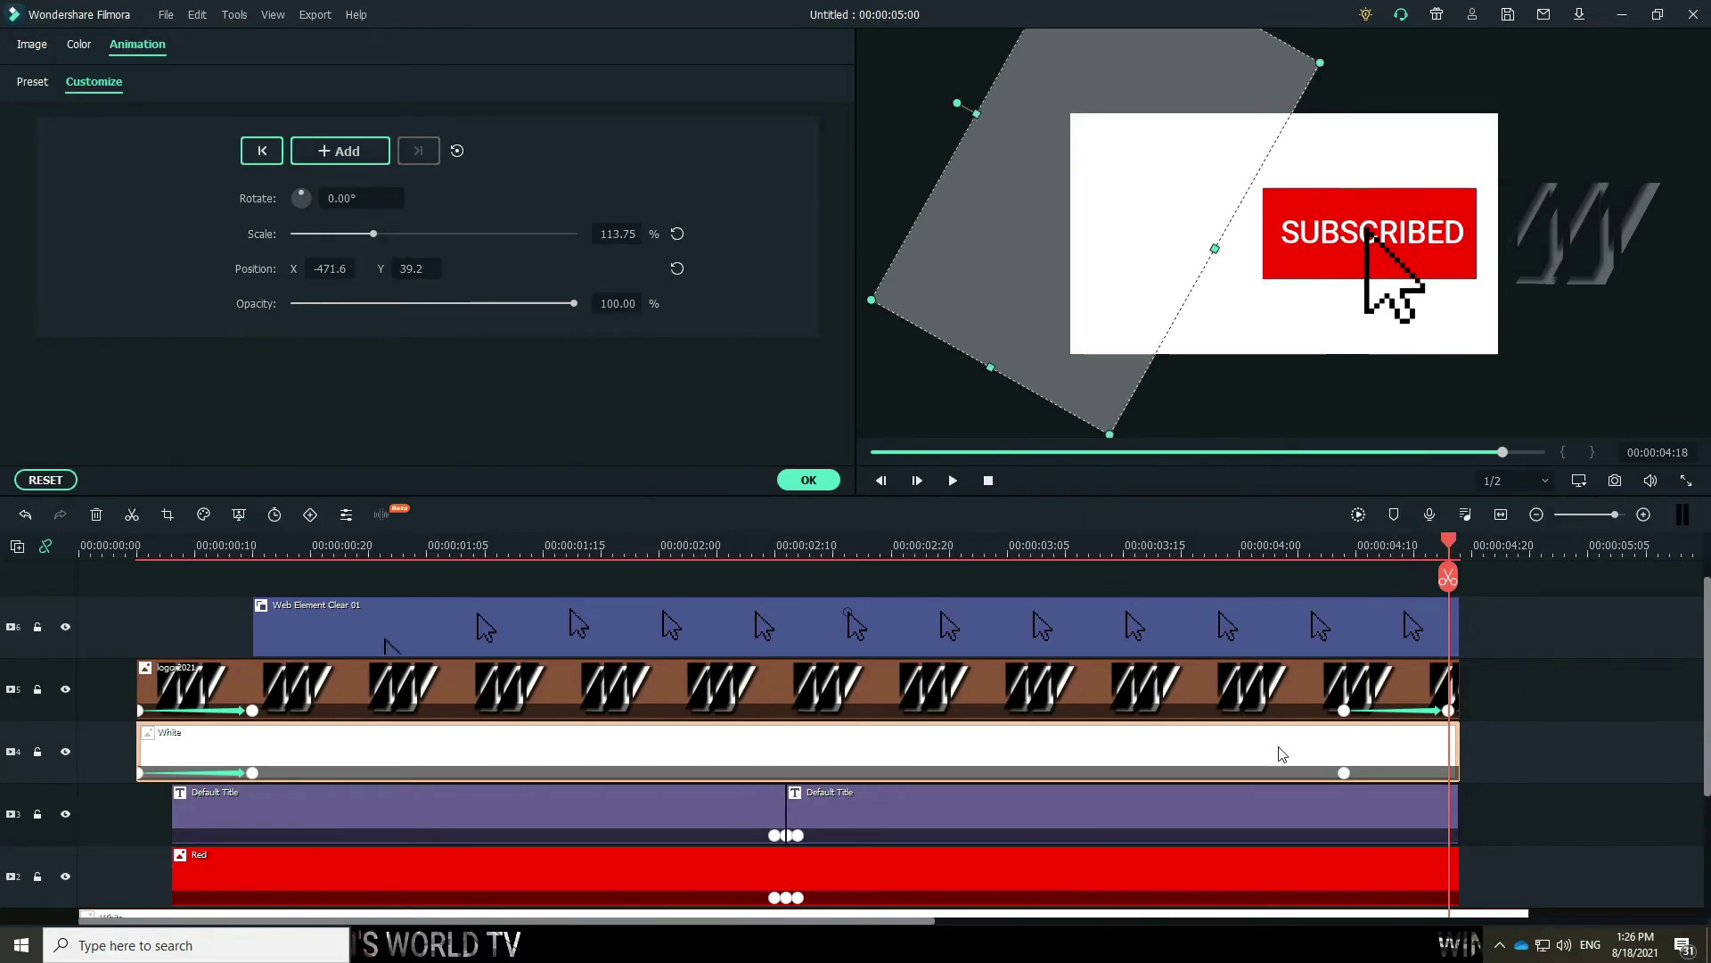
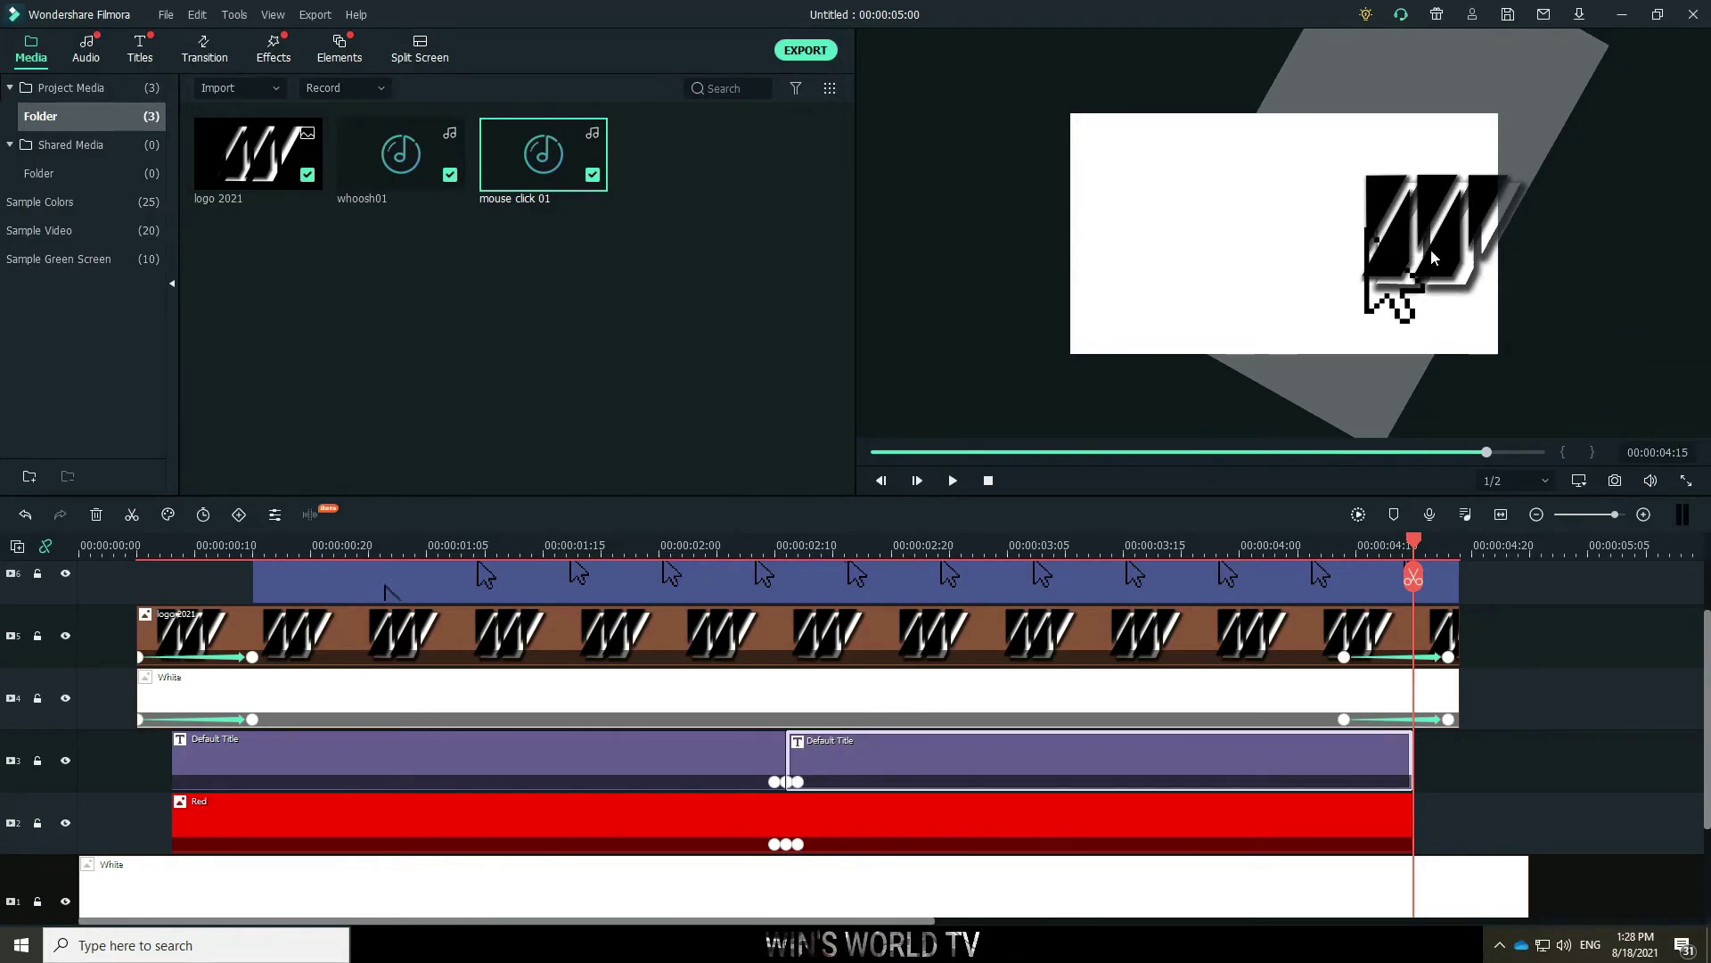
# Play the end of the intro and scrub back to 00:00:04:12 to check how the logo covers the button and cursor.
pyautogui.click(1280, 550)
pyautogui.press('space')
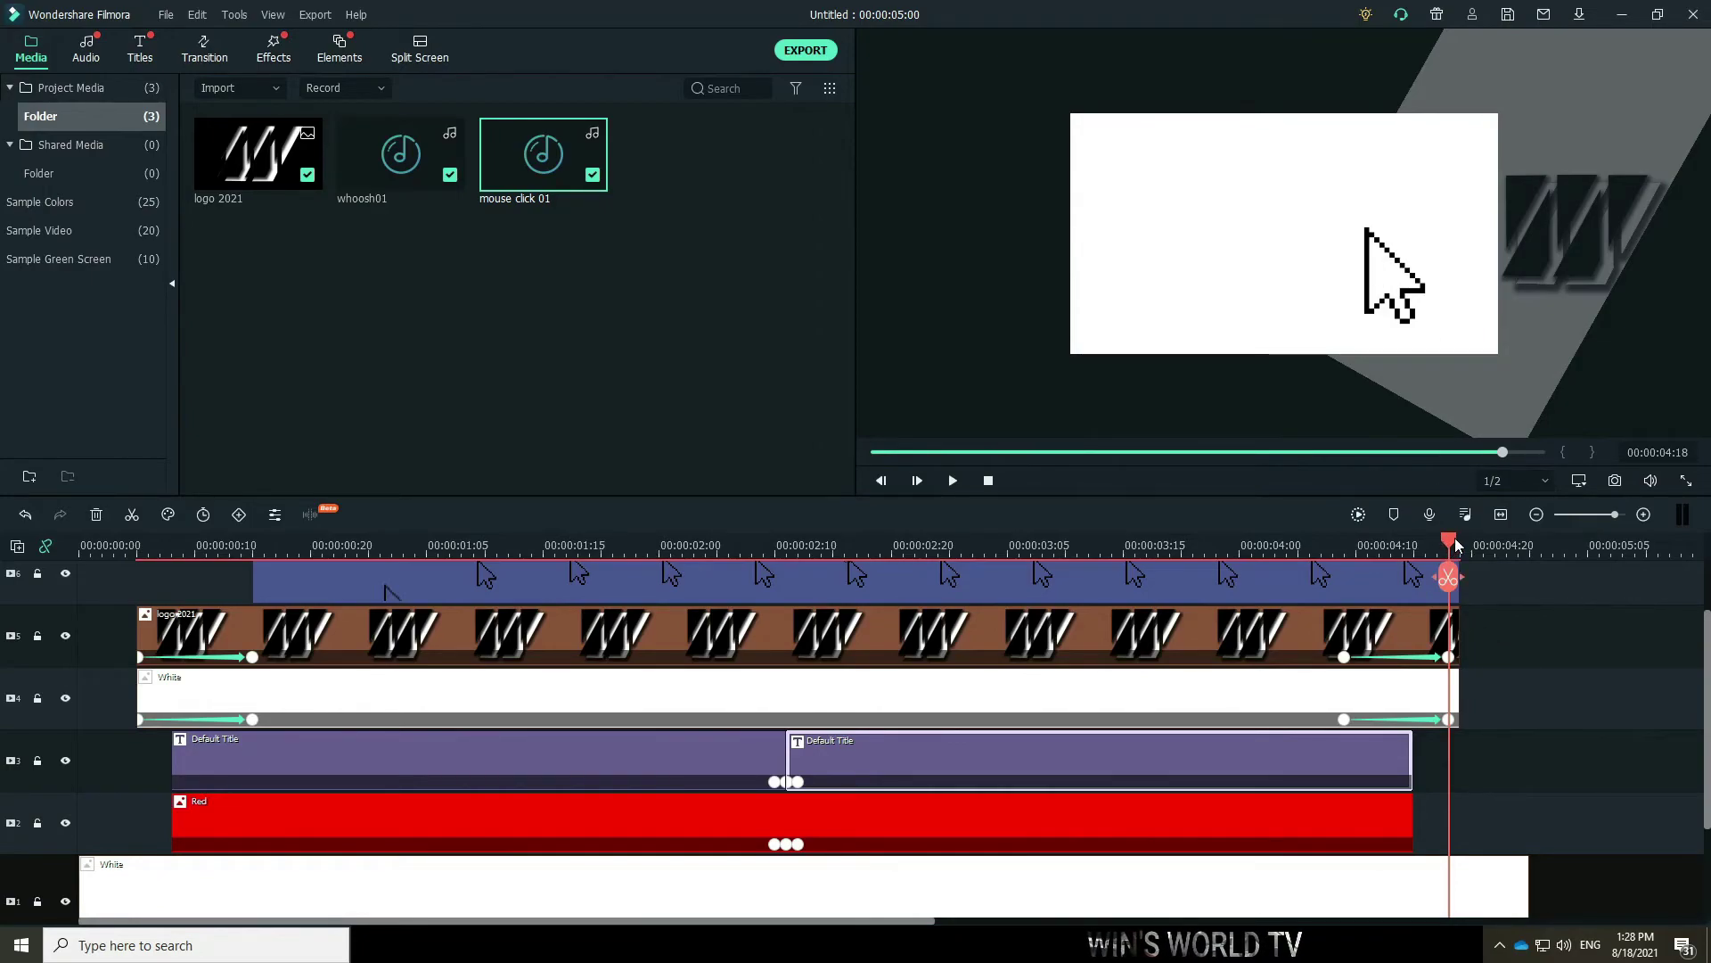
pyautogui.moveTo(1449, 541); pyautogui.dragTo(1398, 548)
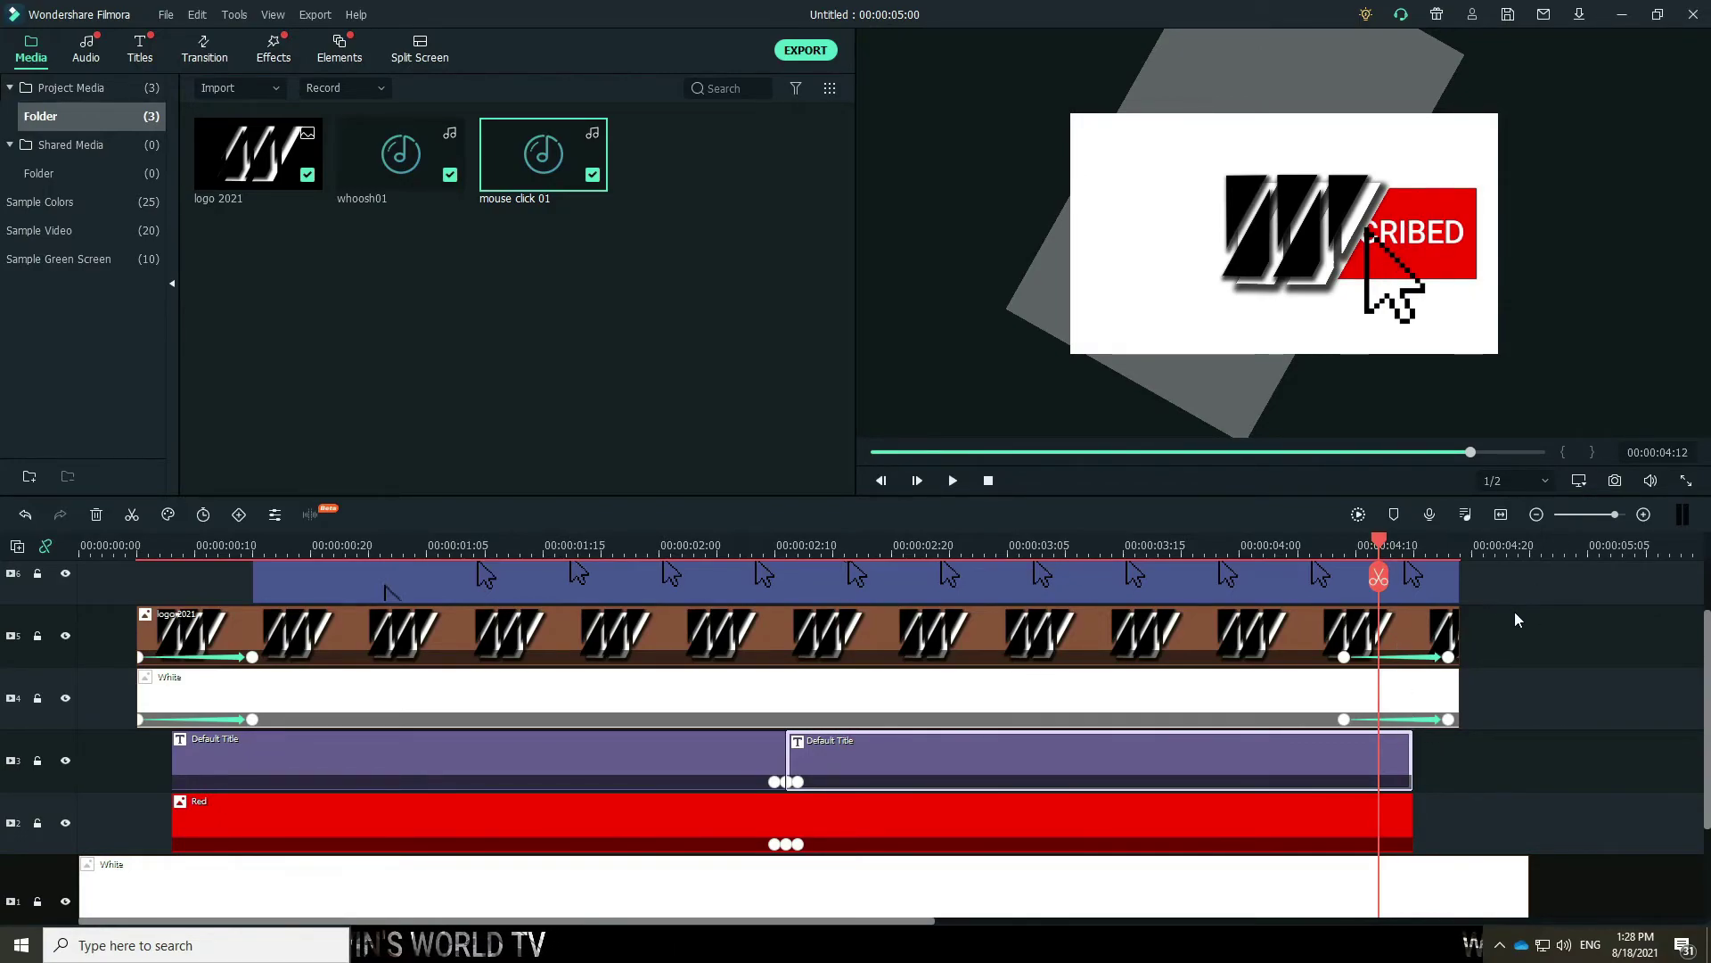
# Move the logo and tilted white clips up one track and place the Web Element Clear 01 clip beneath them on track 4.
pyautogui.scroll(1, 1515, 612)
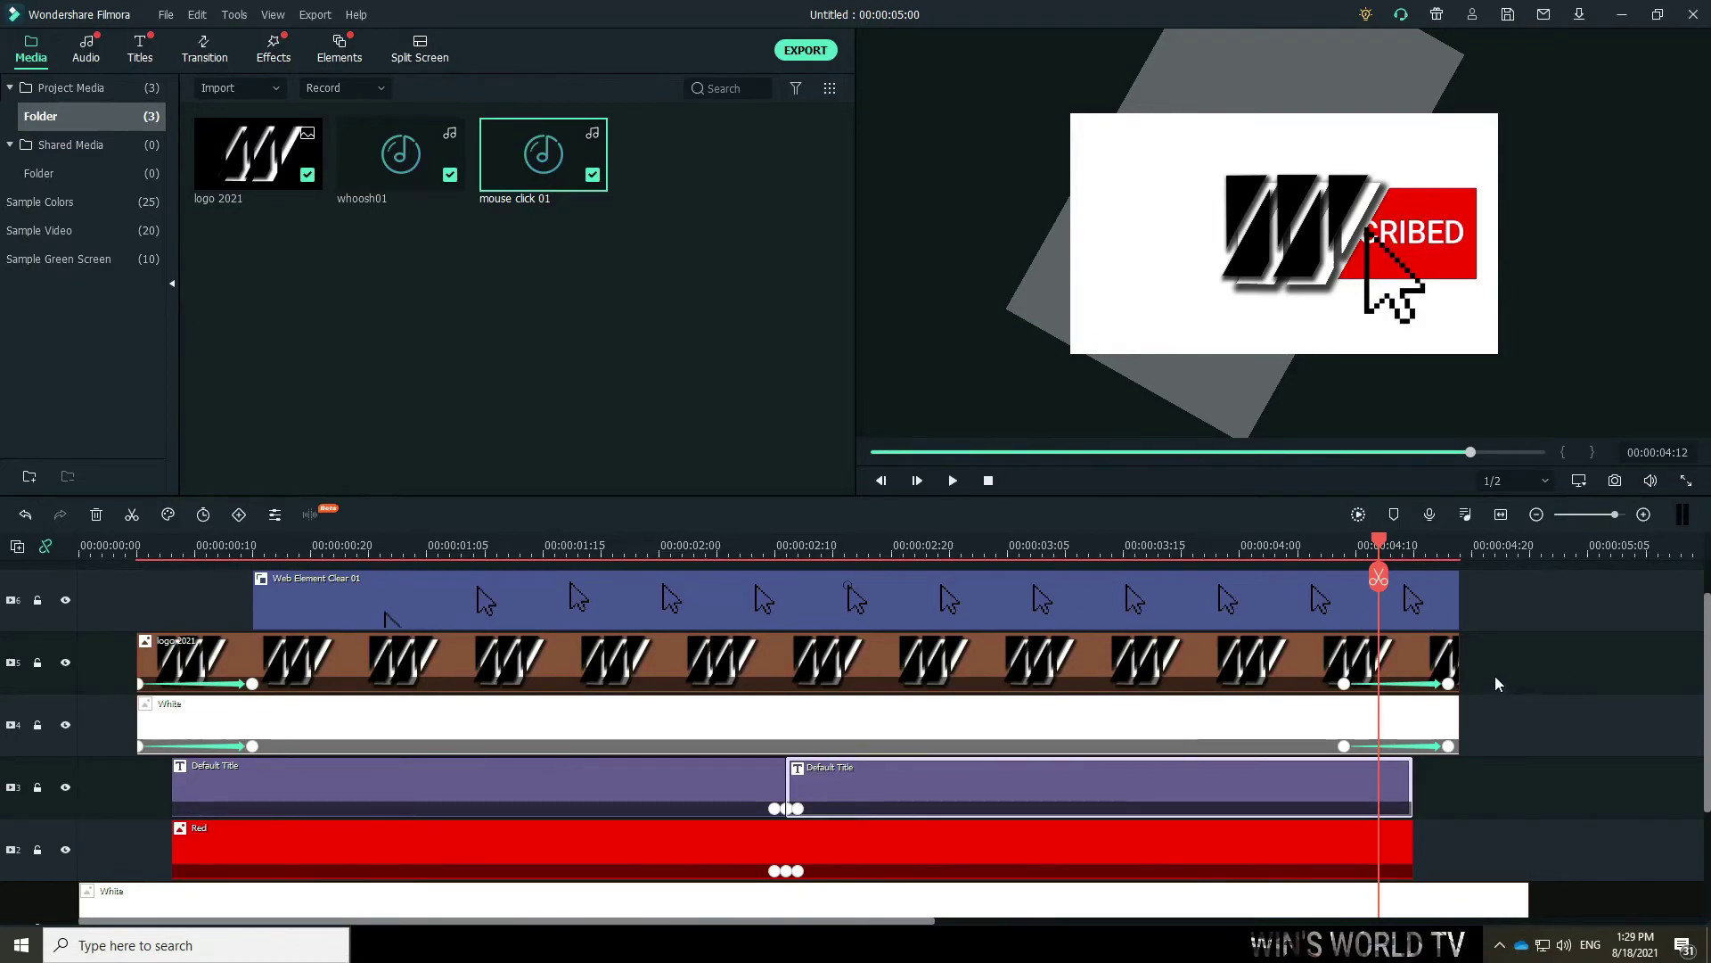
pyautogui.moveTo(1500, 671); pyautogui.dragTo(1353, 731)
pyautogui.scroll(1, 1492, 681)
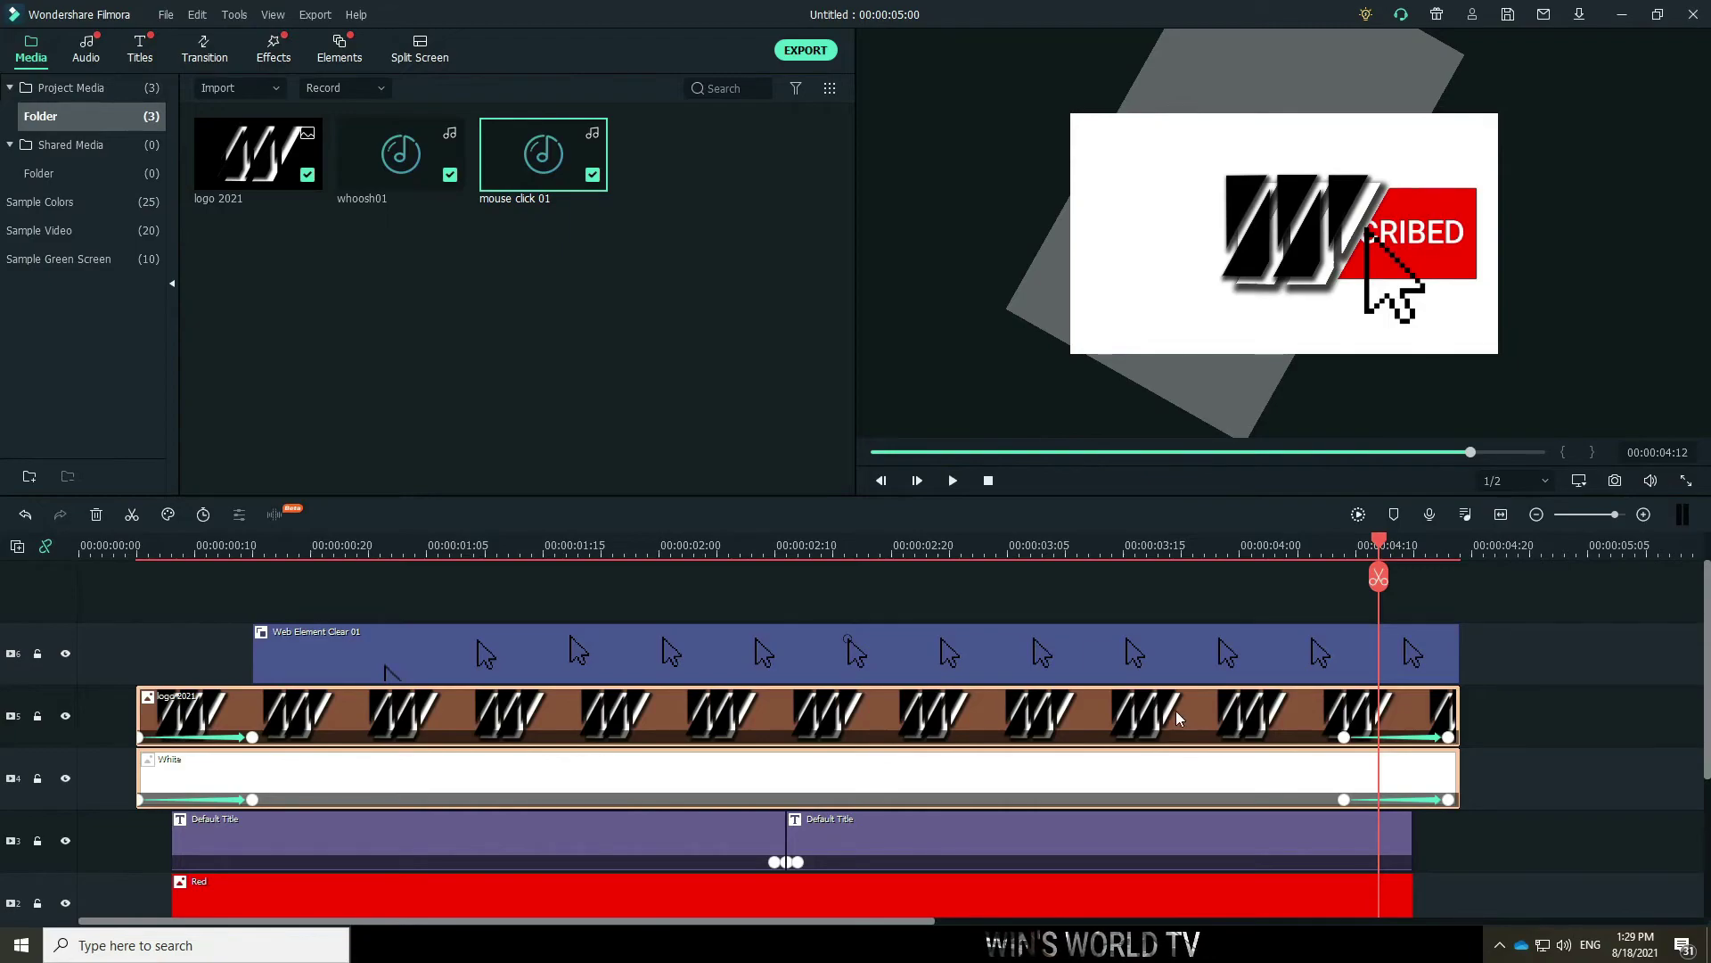
pyautogui.moveTo(1170, 718)
pyautogui.mouseDown()
pyautogui.moveTo(1180, 586)
pyautogui.moveTo(1215, 630)
pyautogui.moveTo(1182, 575)
pyautogui.moveTo(1115, 611)
pyautogui.moveTo(1161, 712)
pyautogui.mouseUp()
pyautogui.moveTo(1455, 643); pyautogui.dragTo(1315, 597)
pyautogui.moveTo(1292, 798); pyautogui.dragTo(1283, 720)
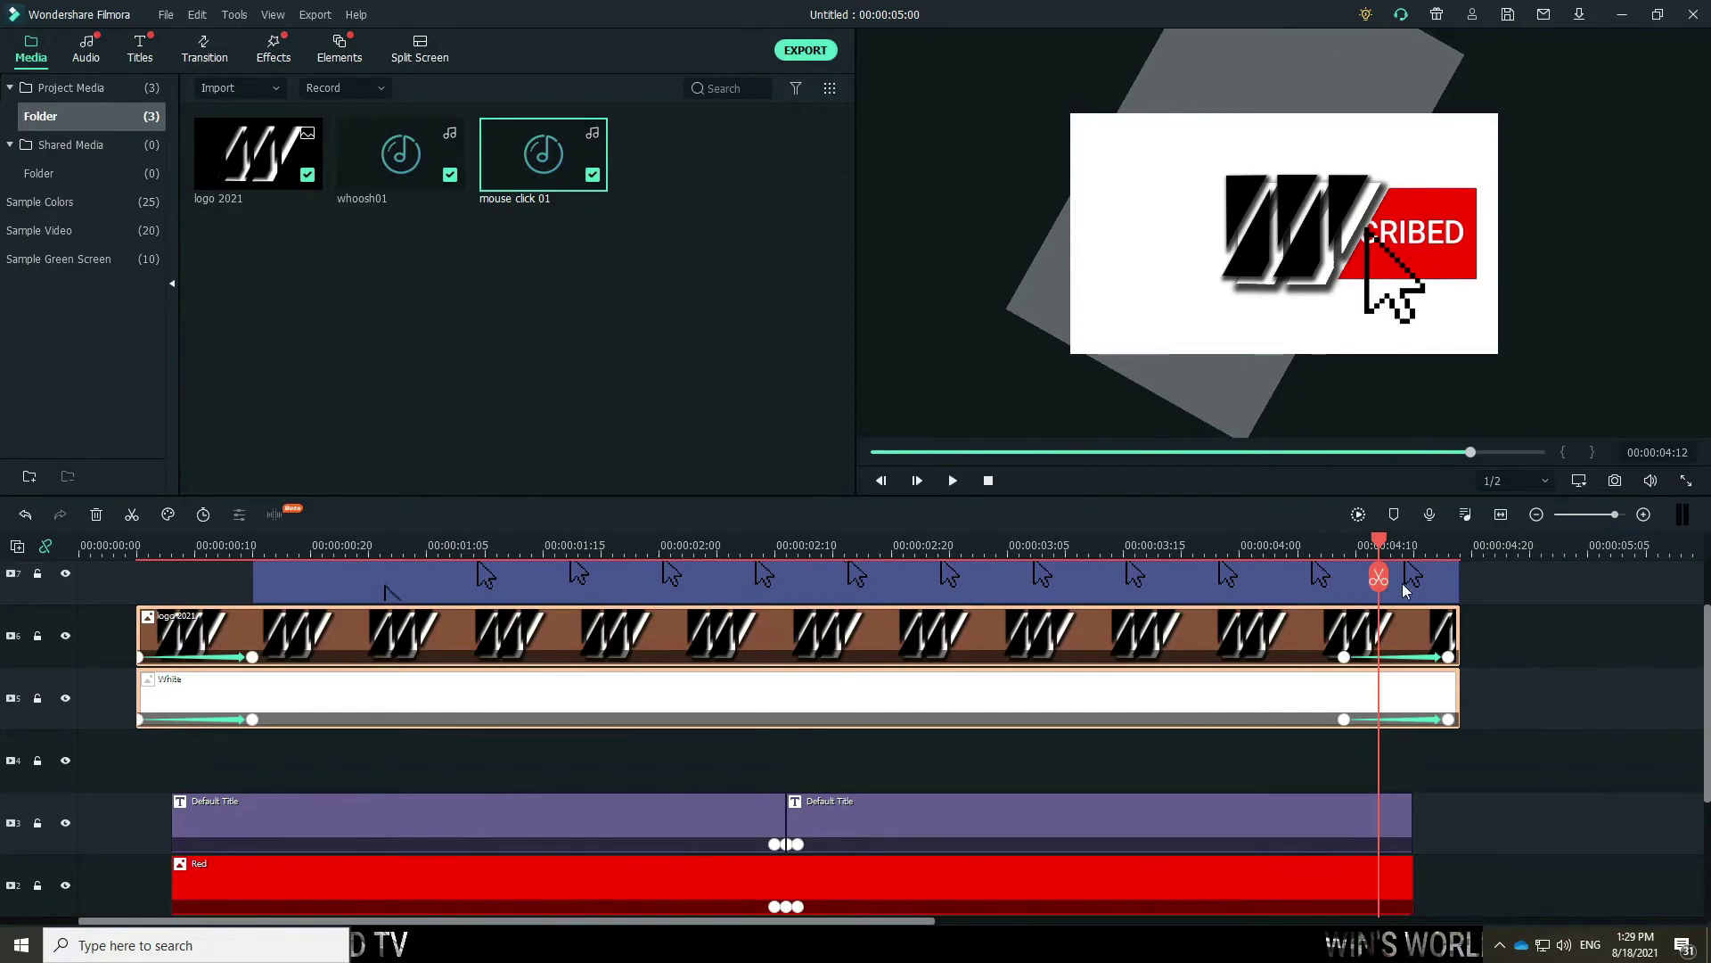
pyautogui.moveTo(1417, 704); pyautogui.dragTo(1407, 724)
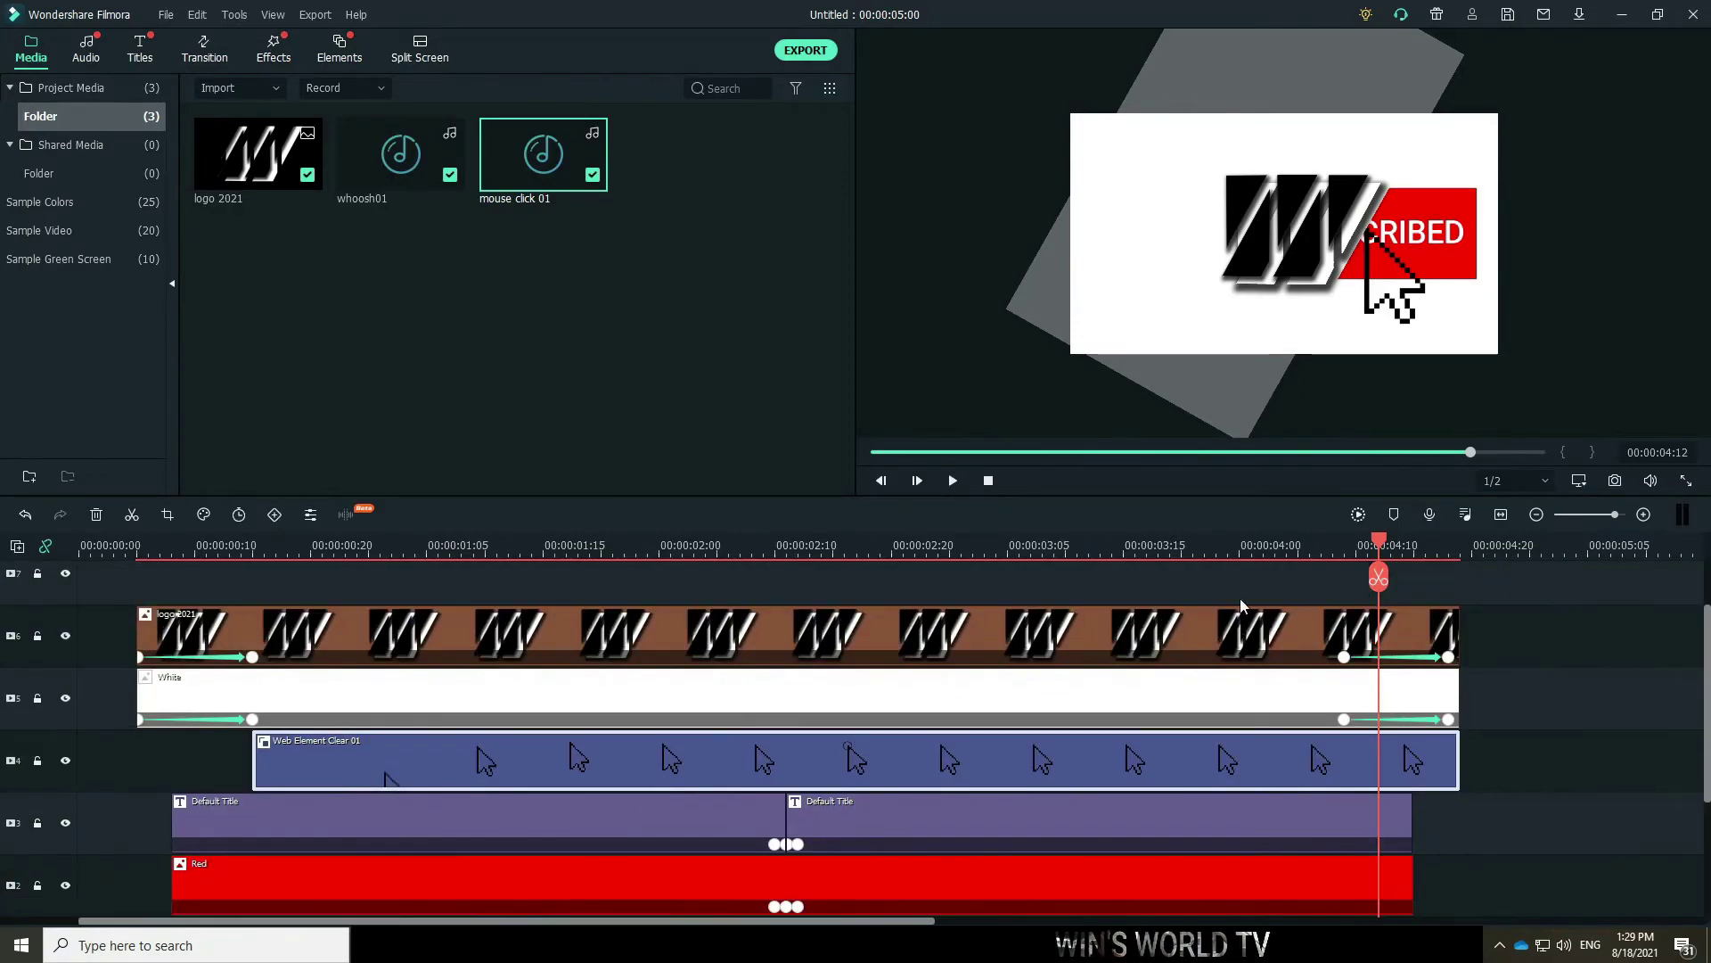
# Step frame by frame through the logo's slide-out up to 00:00:04:19 to check that the cursor is covered.
pyautogui.click(1294, 552)
pyautogui.press('Right')
pyautogui.press('Right')
pyautogui.press('Right')
pyautogui.press('Right')
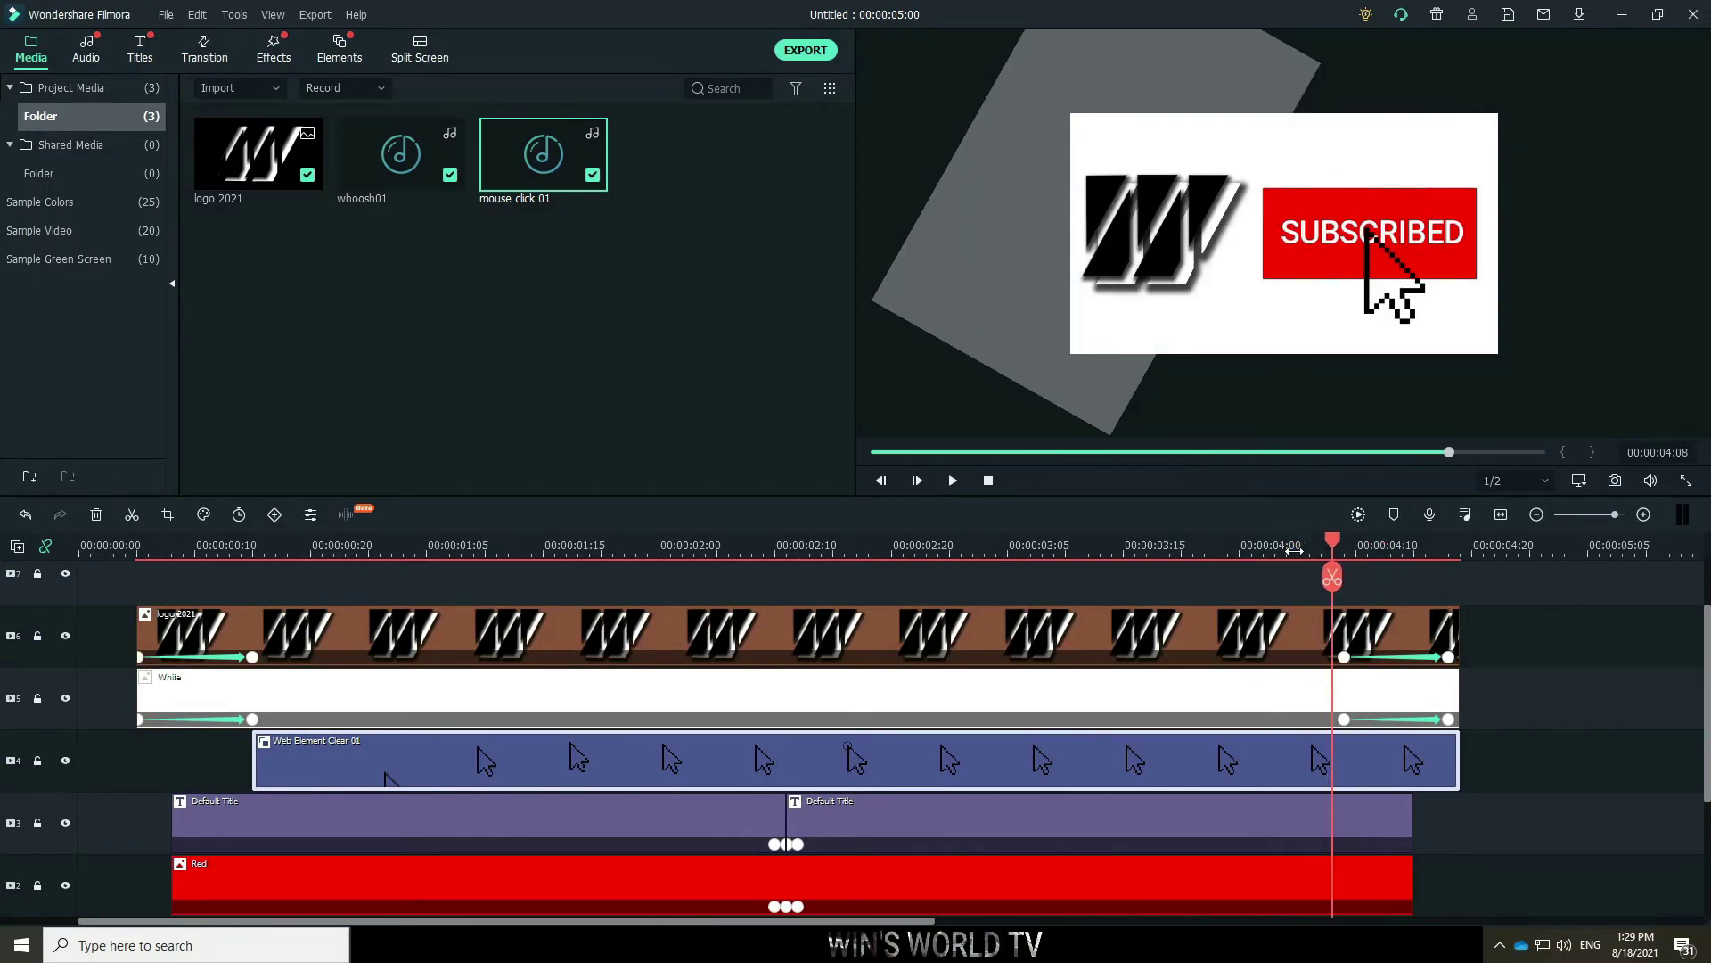
pyautogui.press('Right')
pyautogui.press('Right')
pyautogui.press('Right')
pyautogui.press('Right')
pyautogui.press('Right')
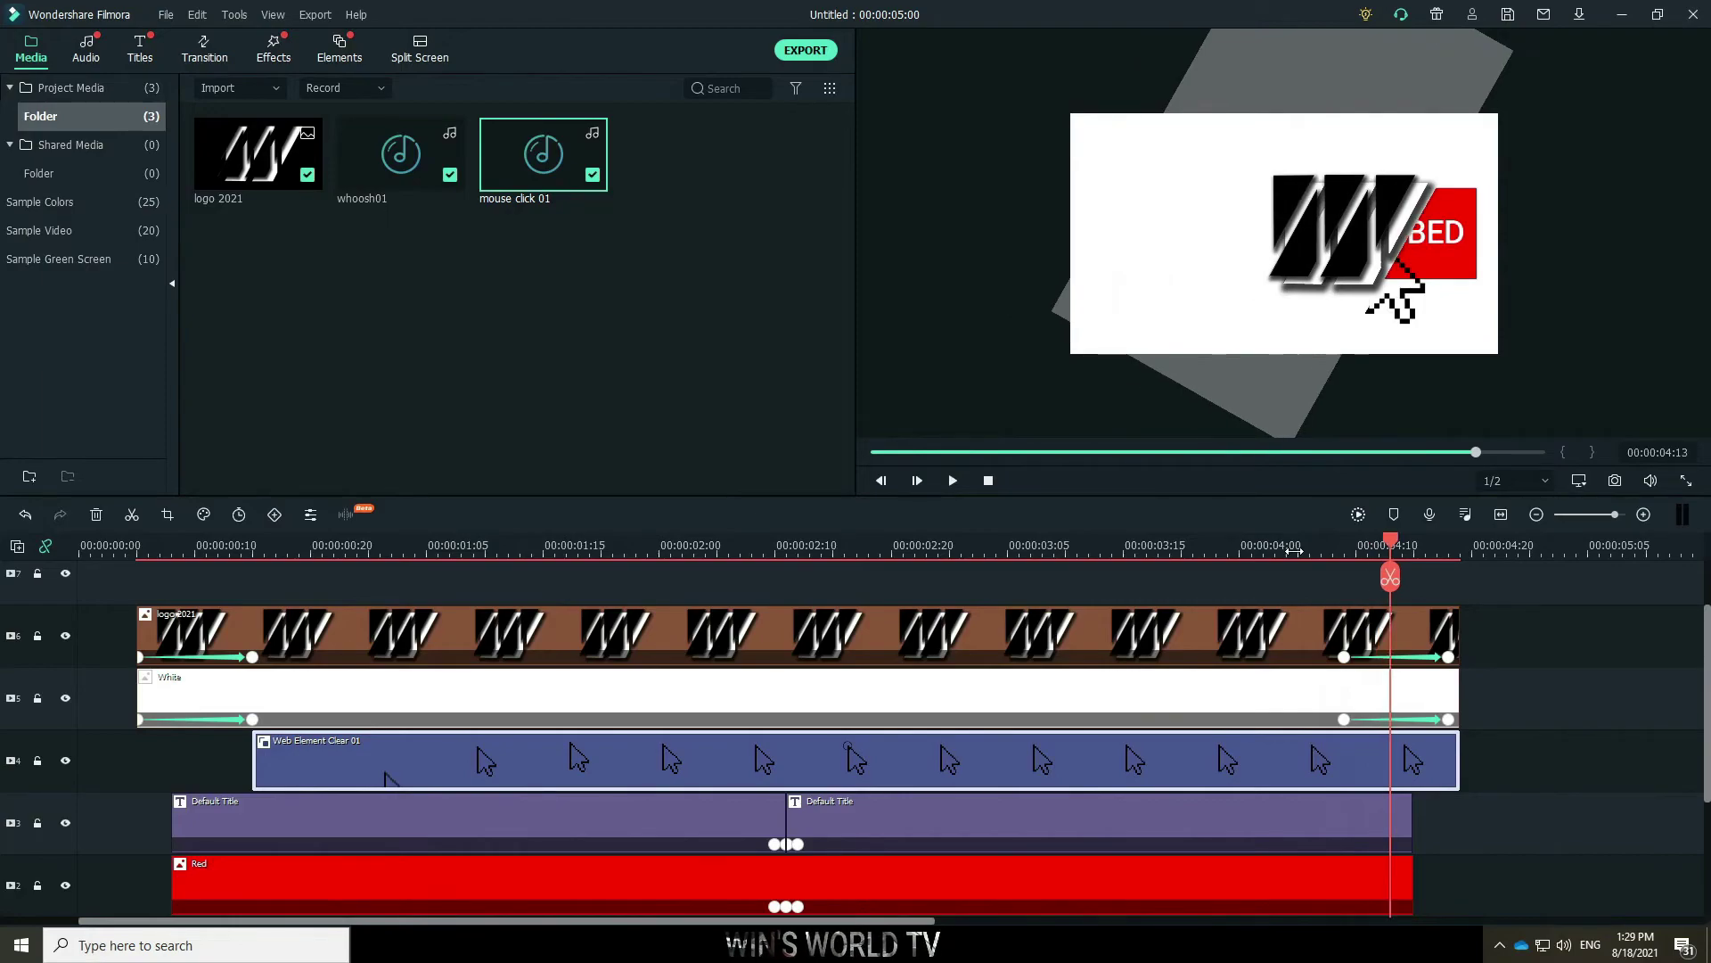
pyautogui.press('Right')
pyautogui.press('Right')
pyautogui.press('Right')
pyautogui.press('Right')
pyautogui.press('Right')
pyautogui.press('Right')
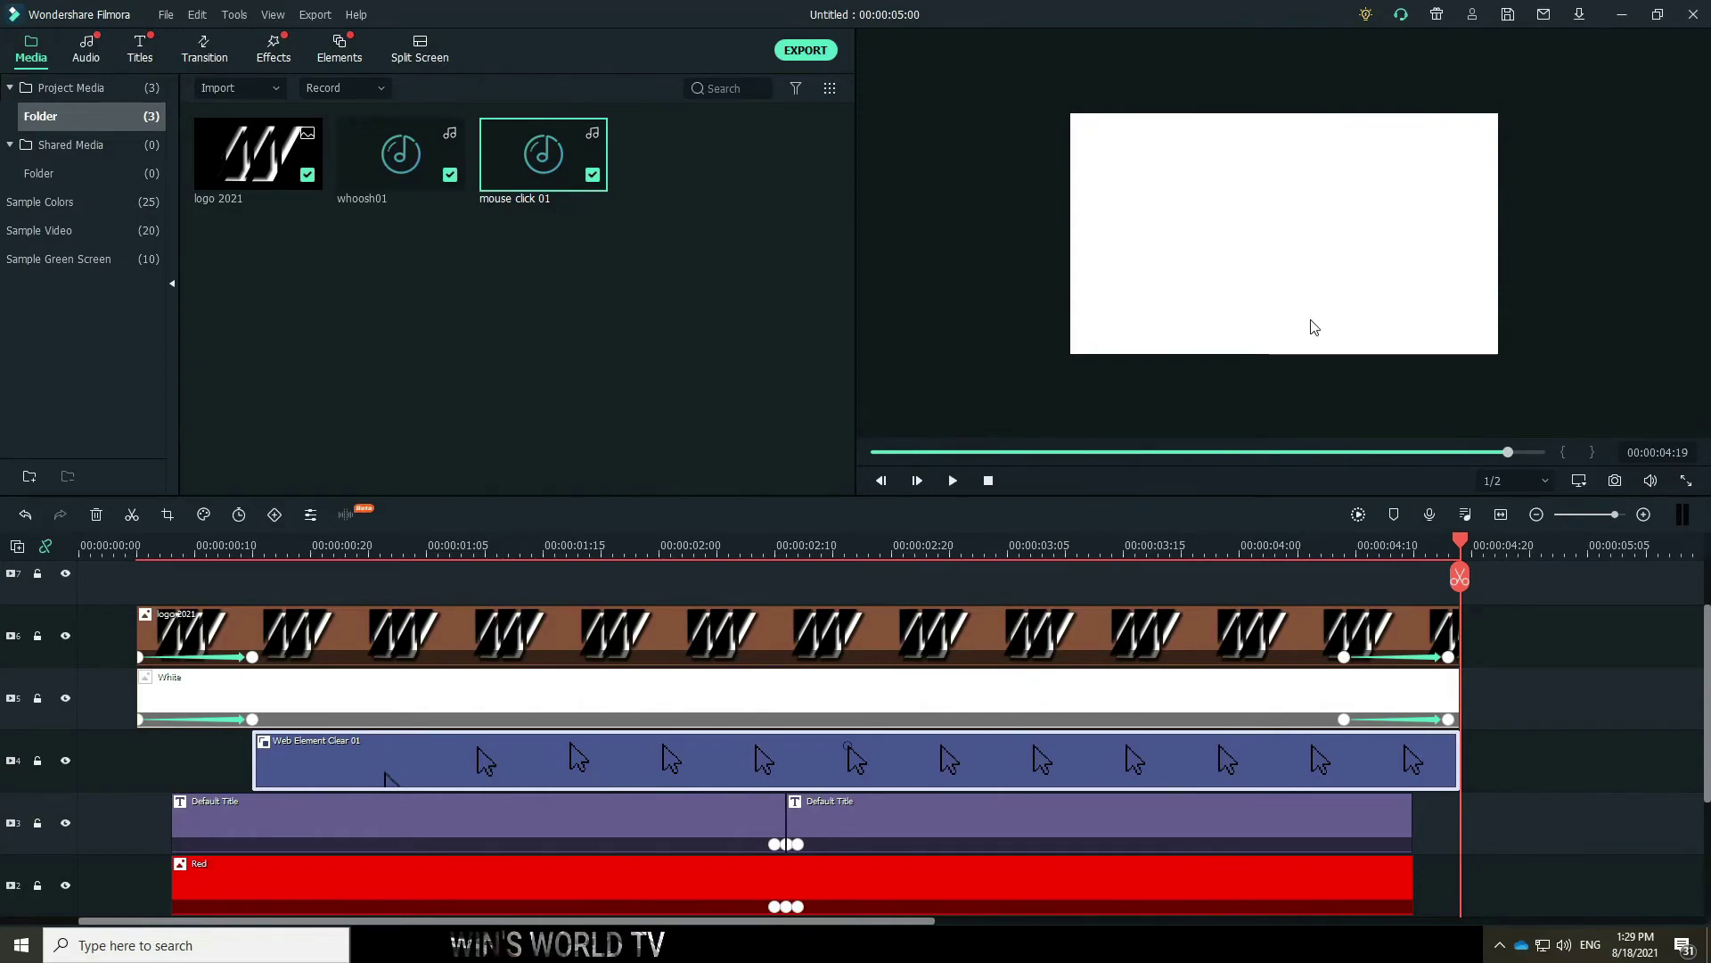
pyautogui.scroll(-1, 1445, 640)
pyautogui.scroll(-1, 1461, 629)
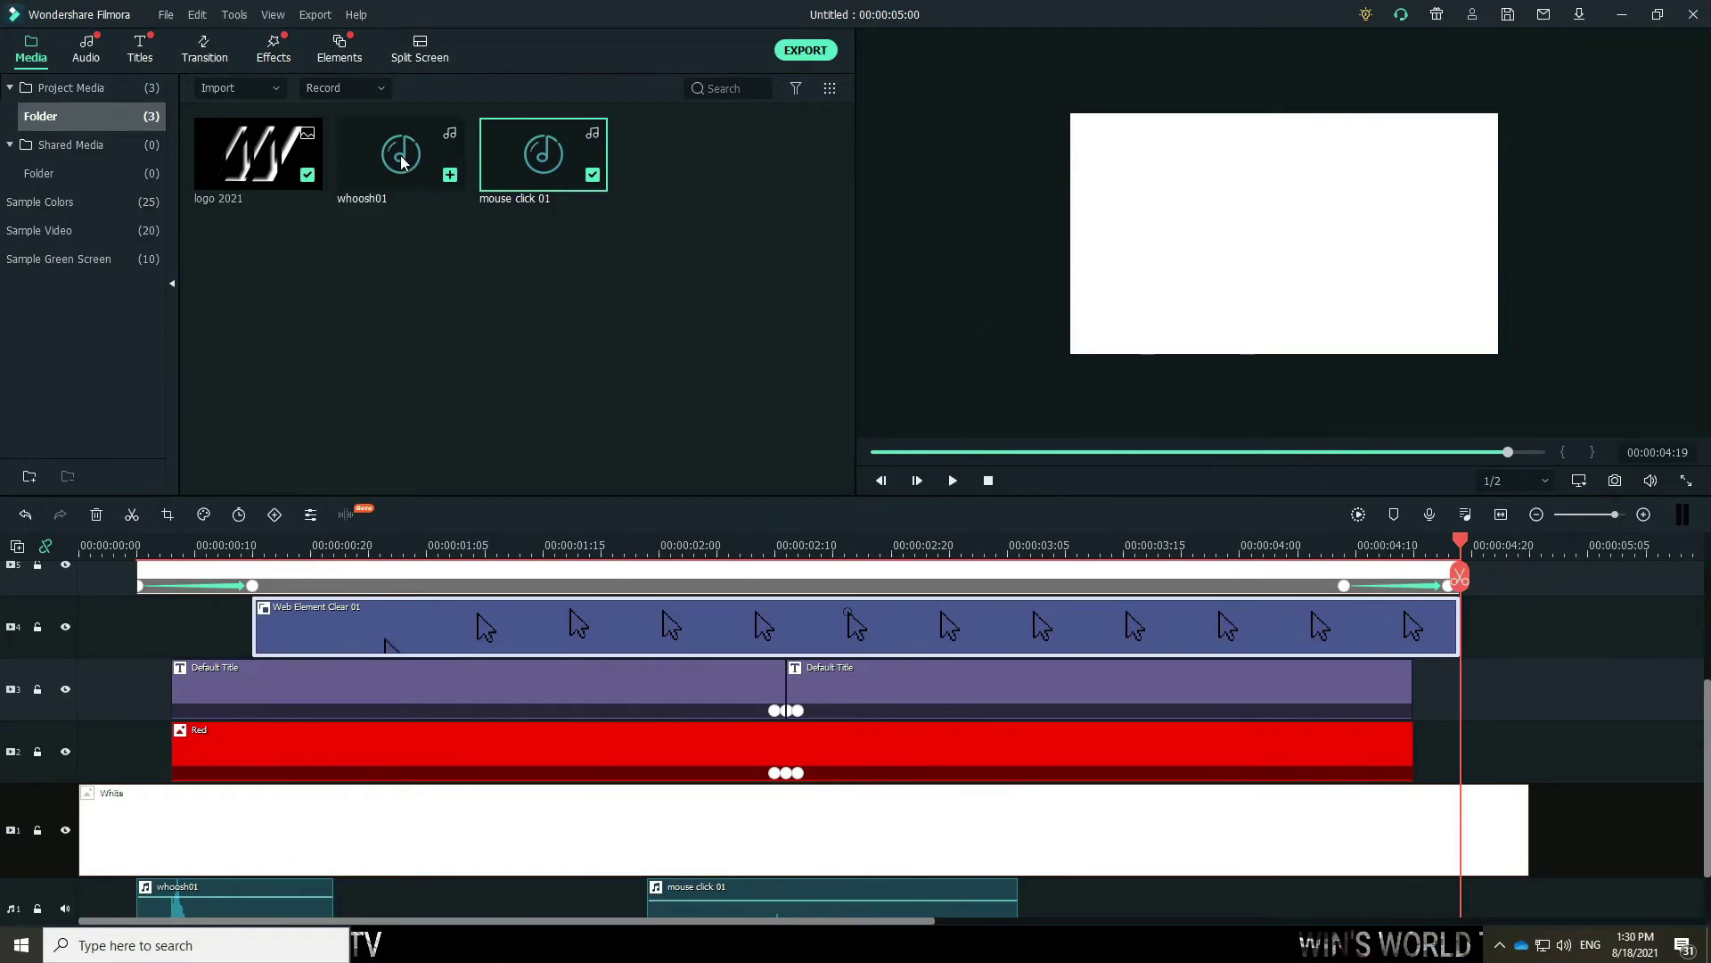
pyautogui.moveTo(401, 161); pyautogui.dragTo(1244, 860)
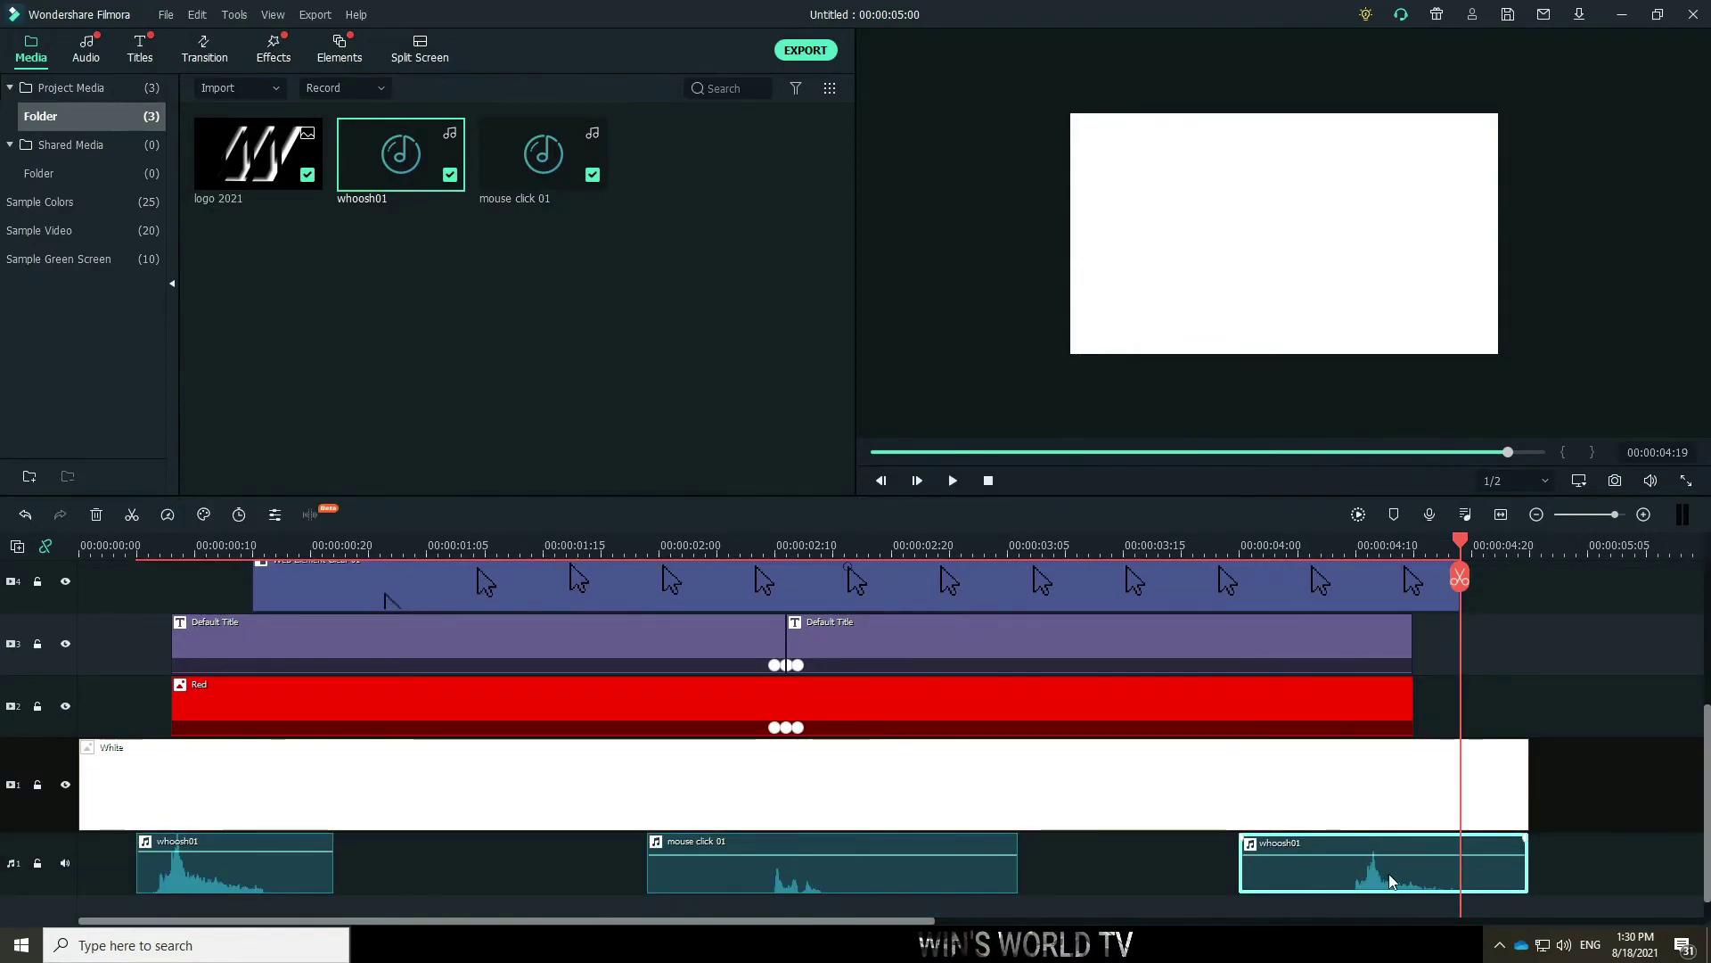
pyautogui.press('Delete')
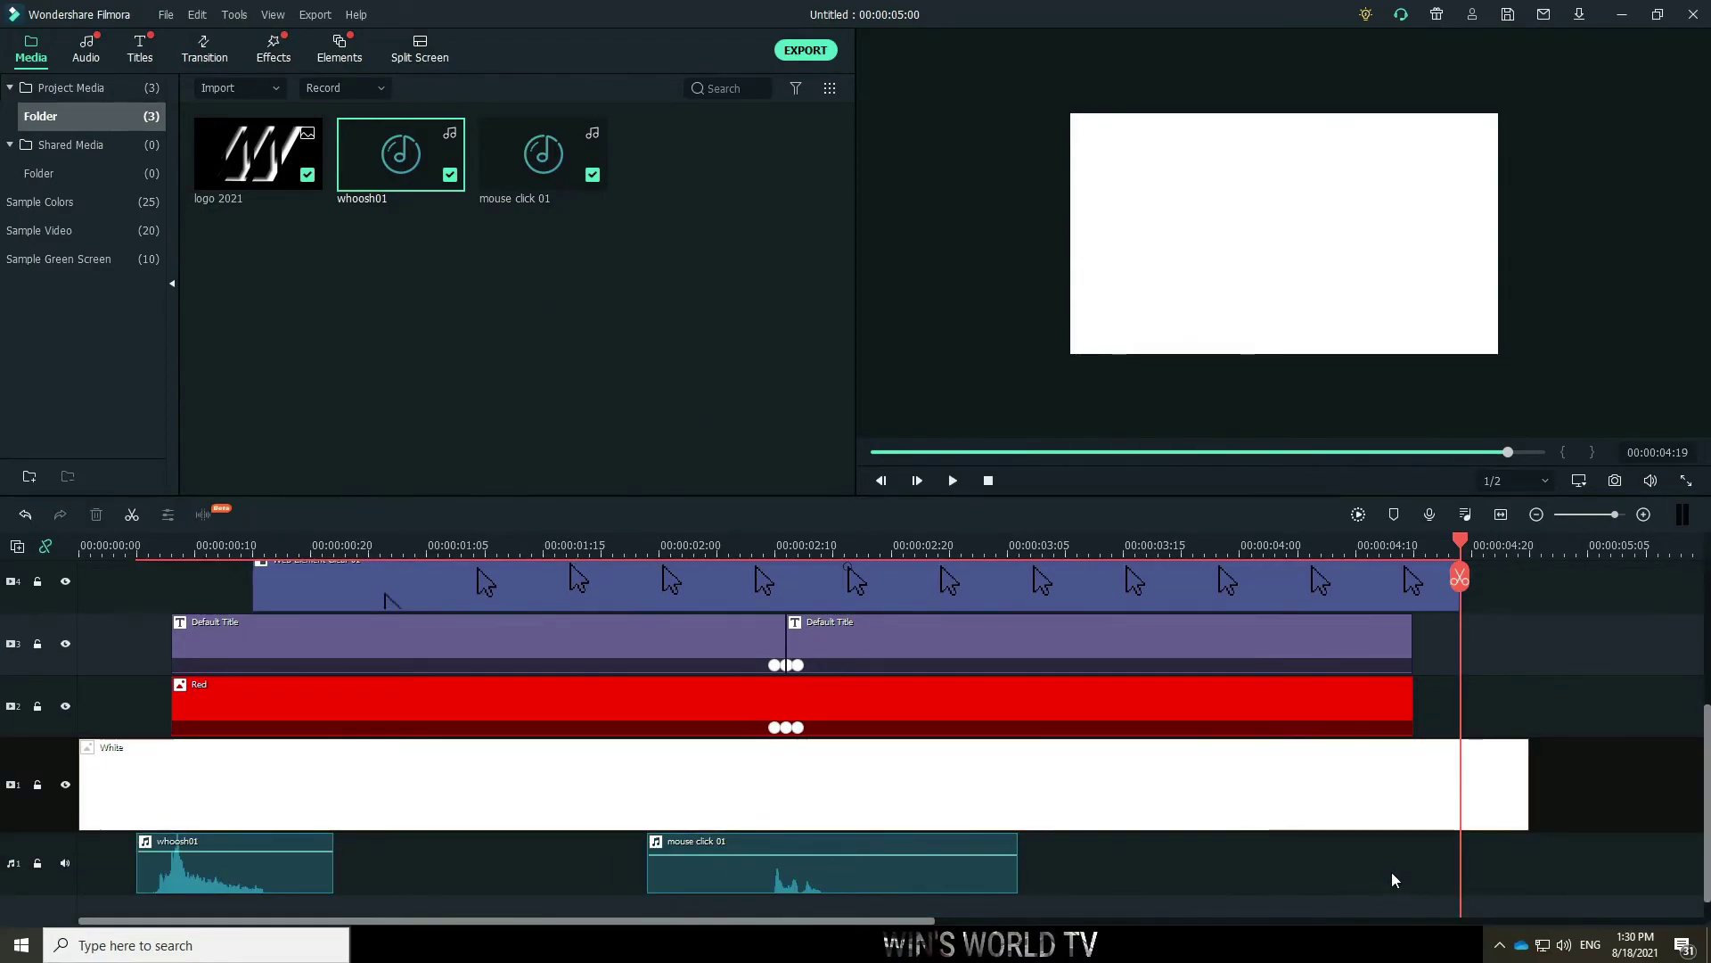
# Copy the trimmed whoosh01 clip and paste it on the audio track at 00:00:04:19.
pyautogui.click(265, 877)
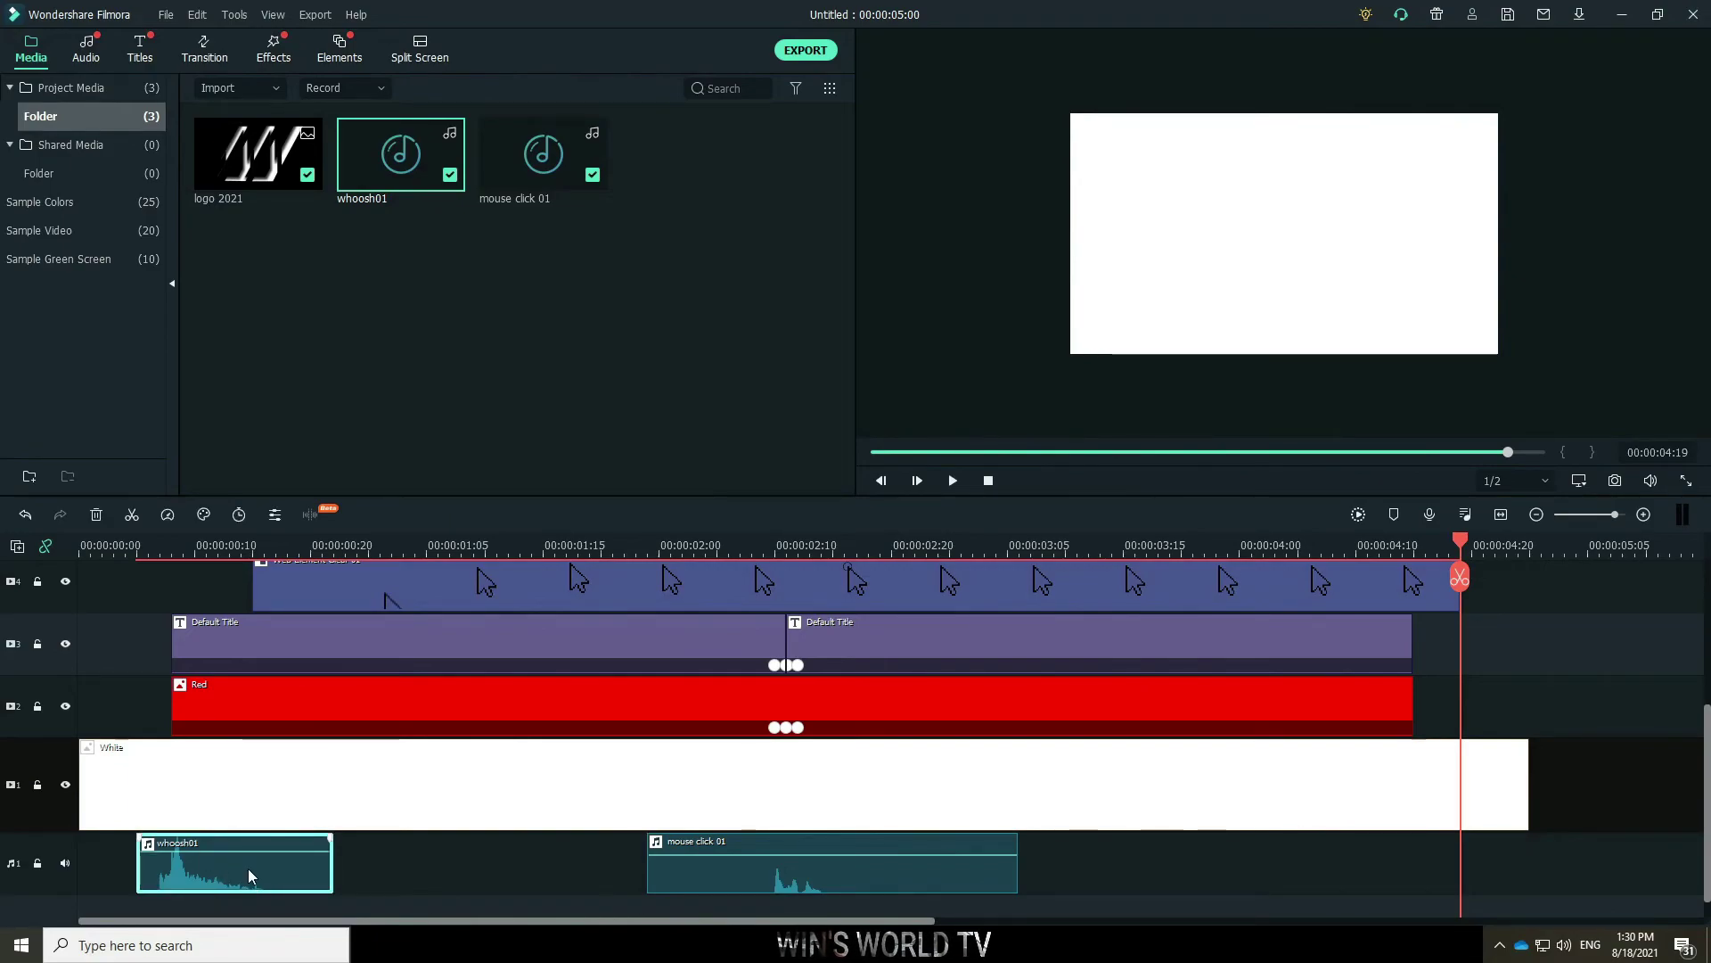
pyautogui.rightClick(248, 868)
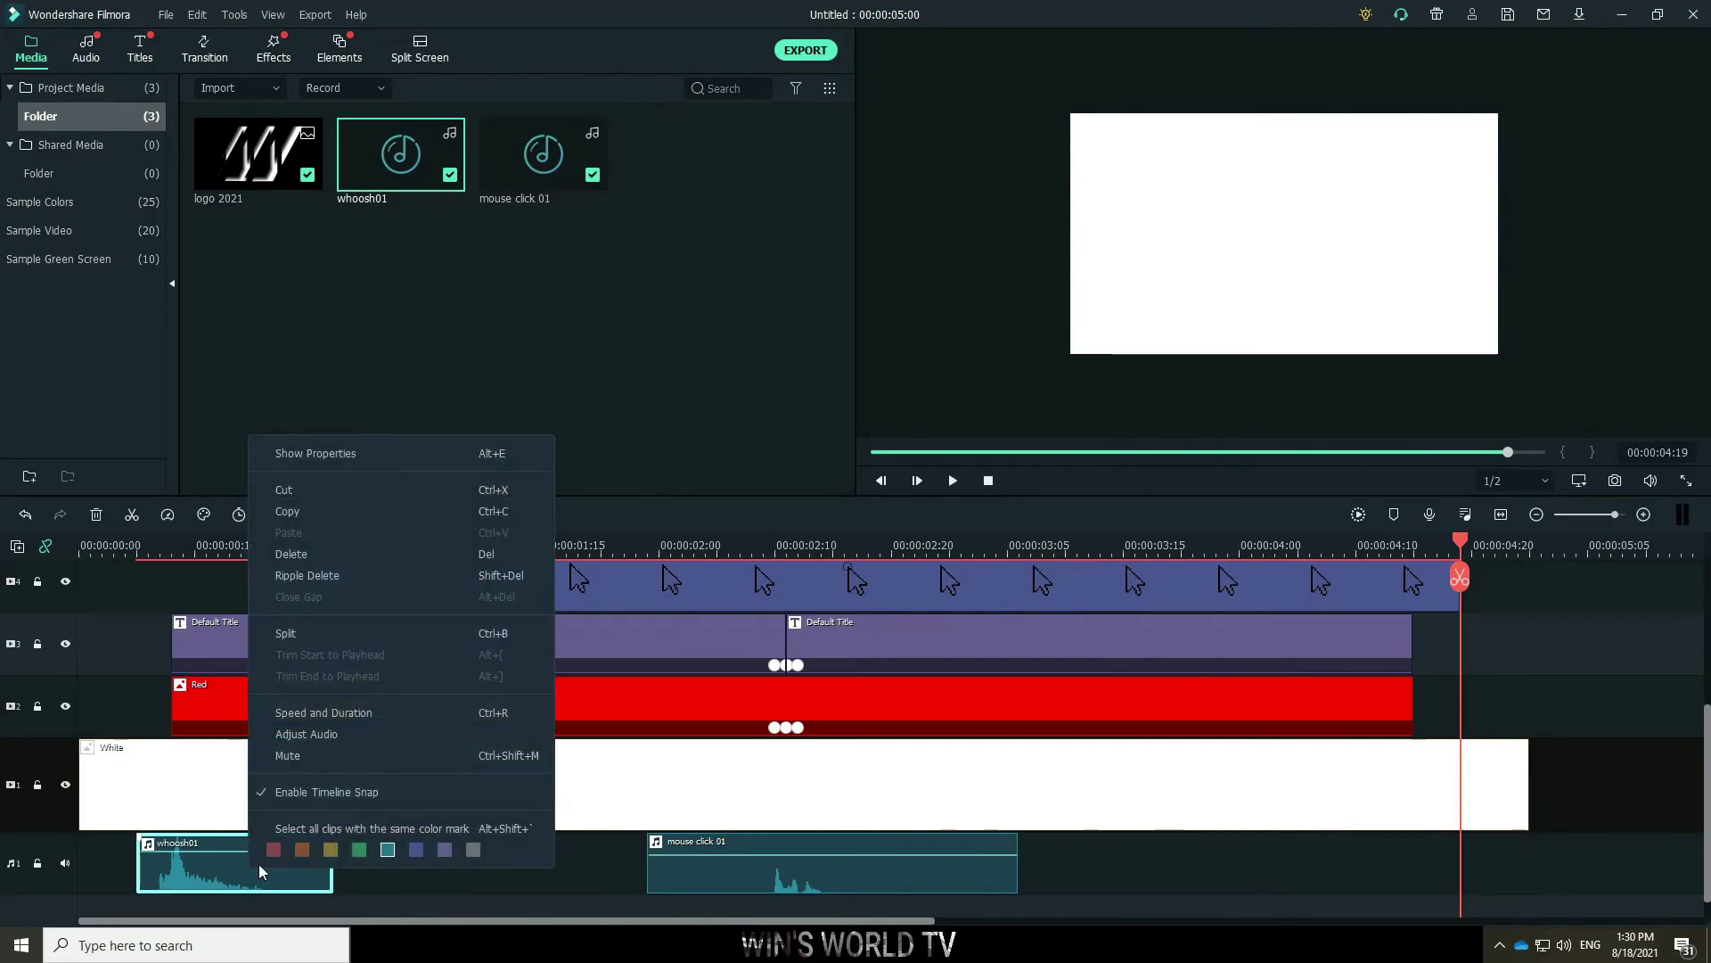
pyautogui.click(322, 518)
pyautogui.click(1340, 876)
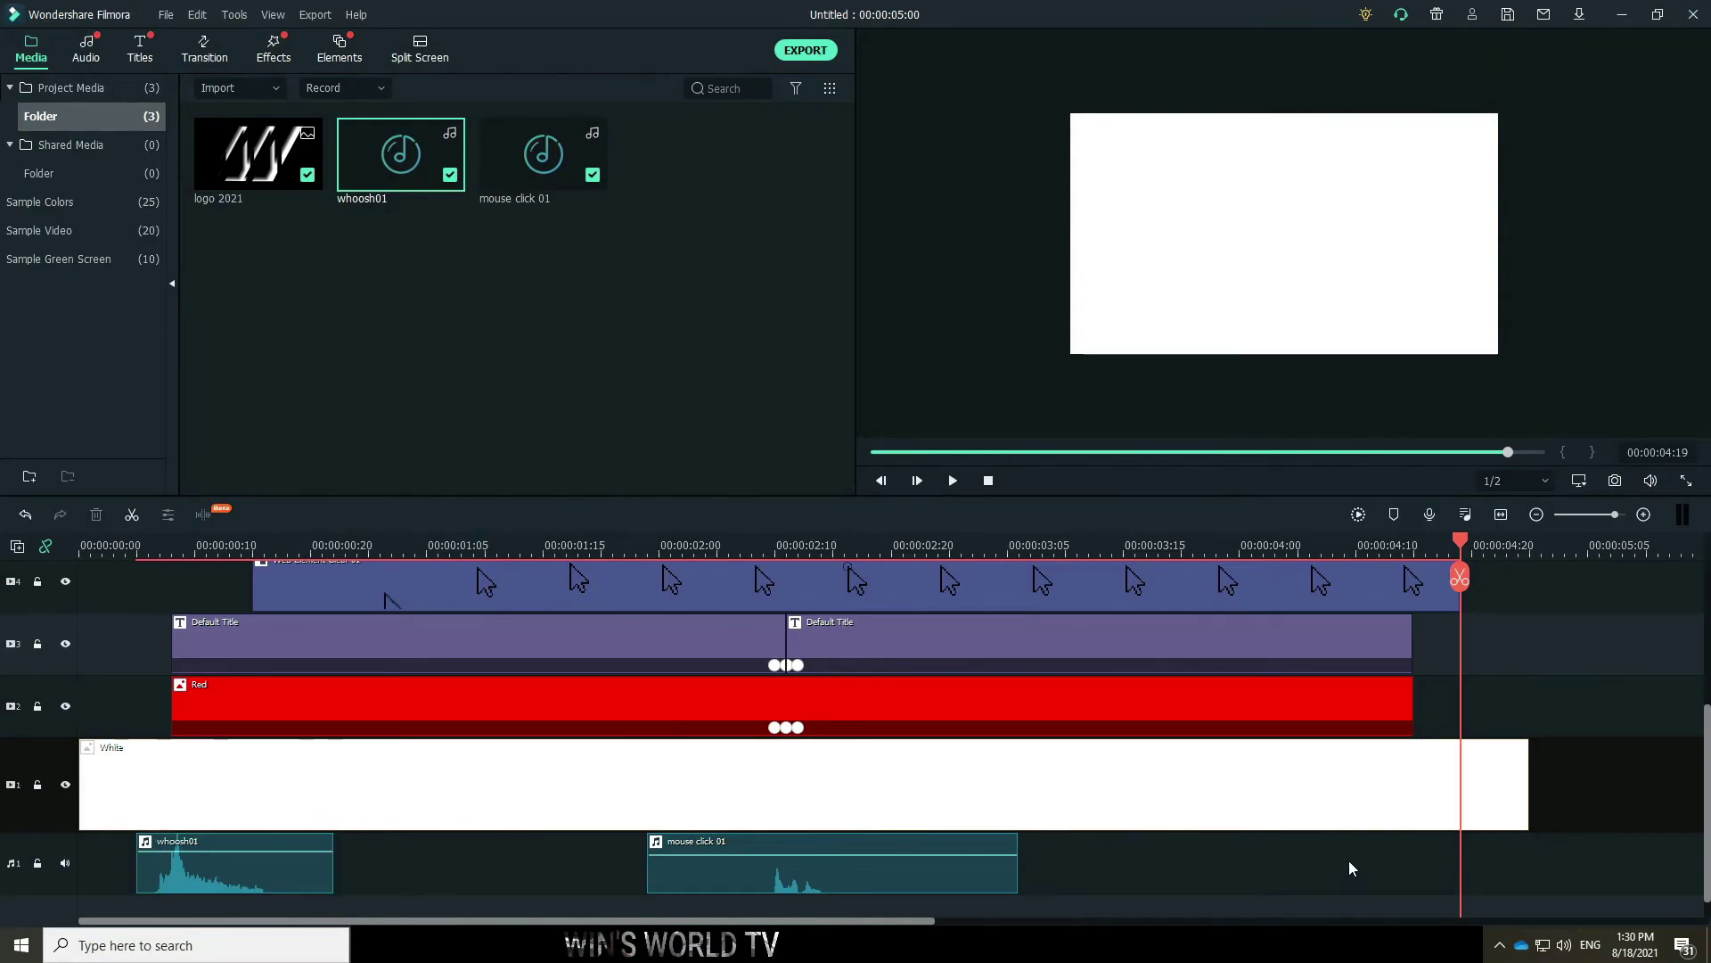
pyautogui.hotkey('ctrl', 'v')
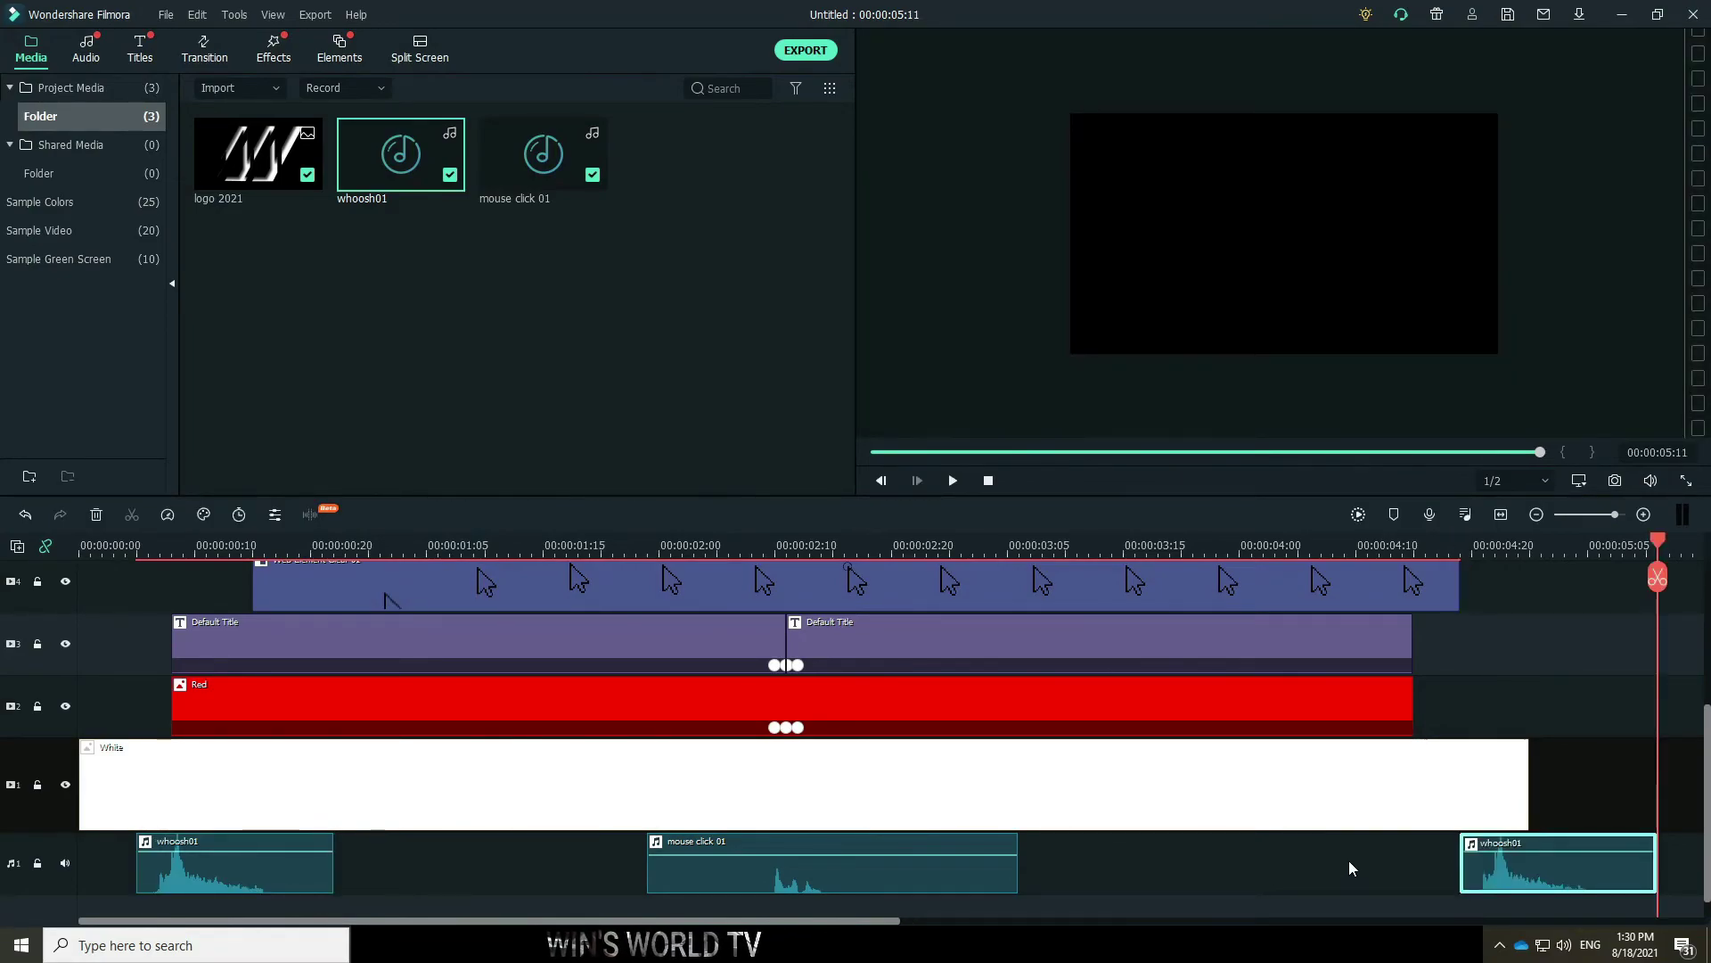
# Move the second whoosh01 clip earlier on the audio track so it overlaps the logo's slide-out and ends at 00:00:05:02.
pyautogui.click(1391, 546)
pyautogui.scroll(1, 1435, 624)
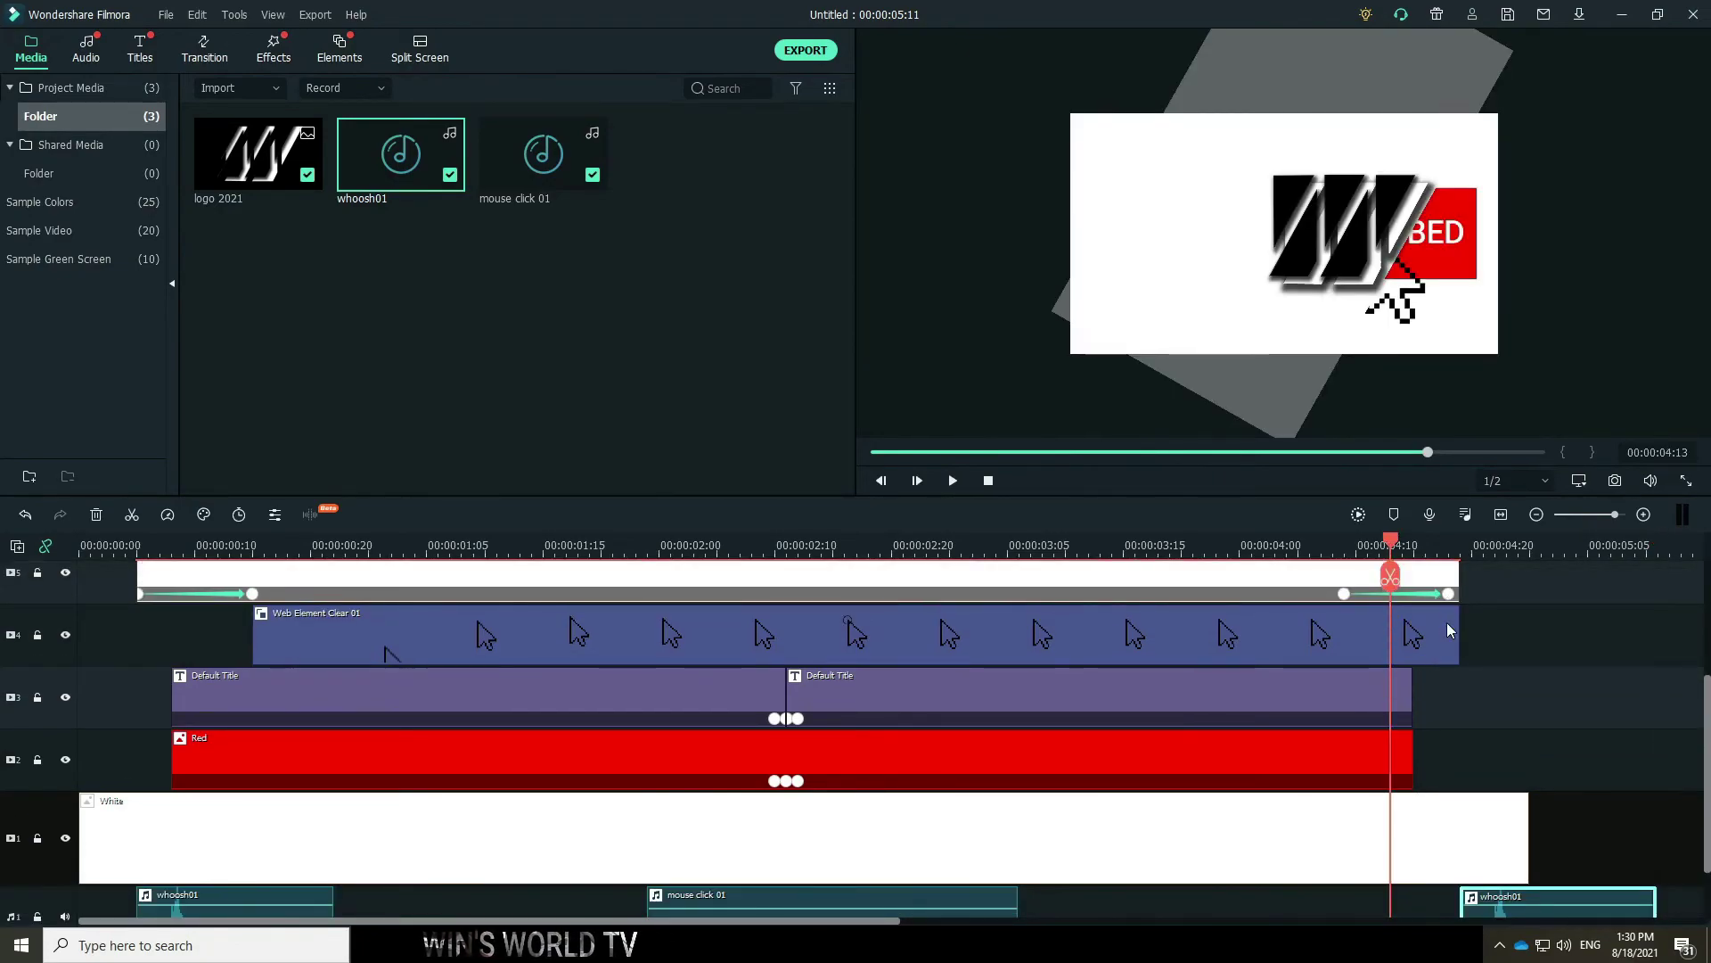
pyautogui.scroll(-1, 1533, 912)
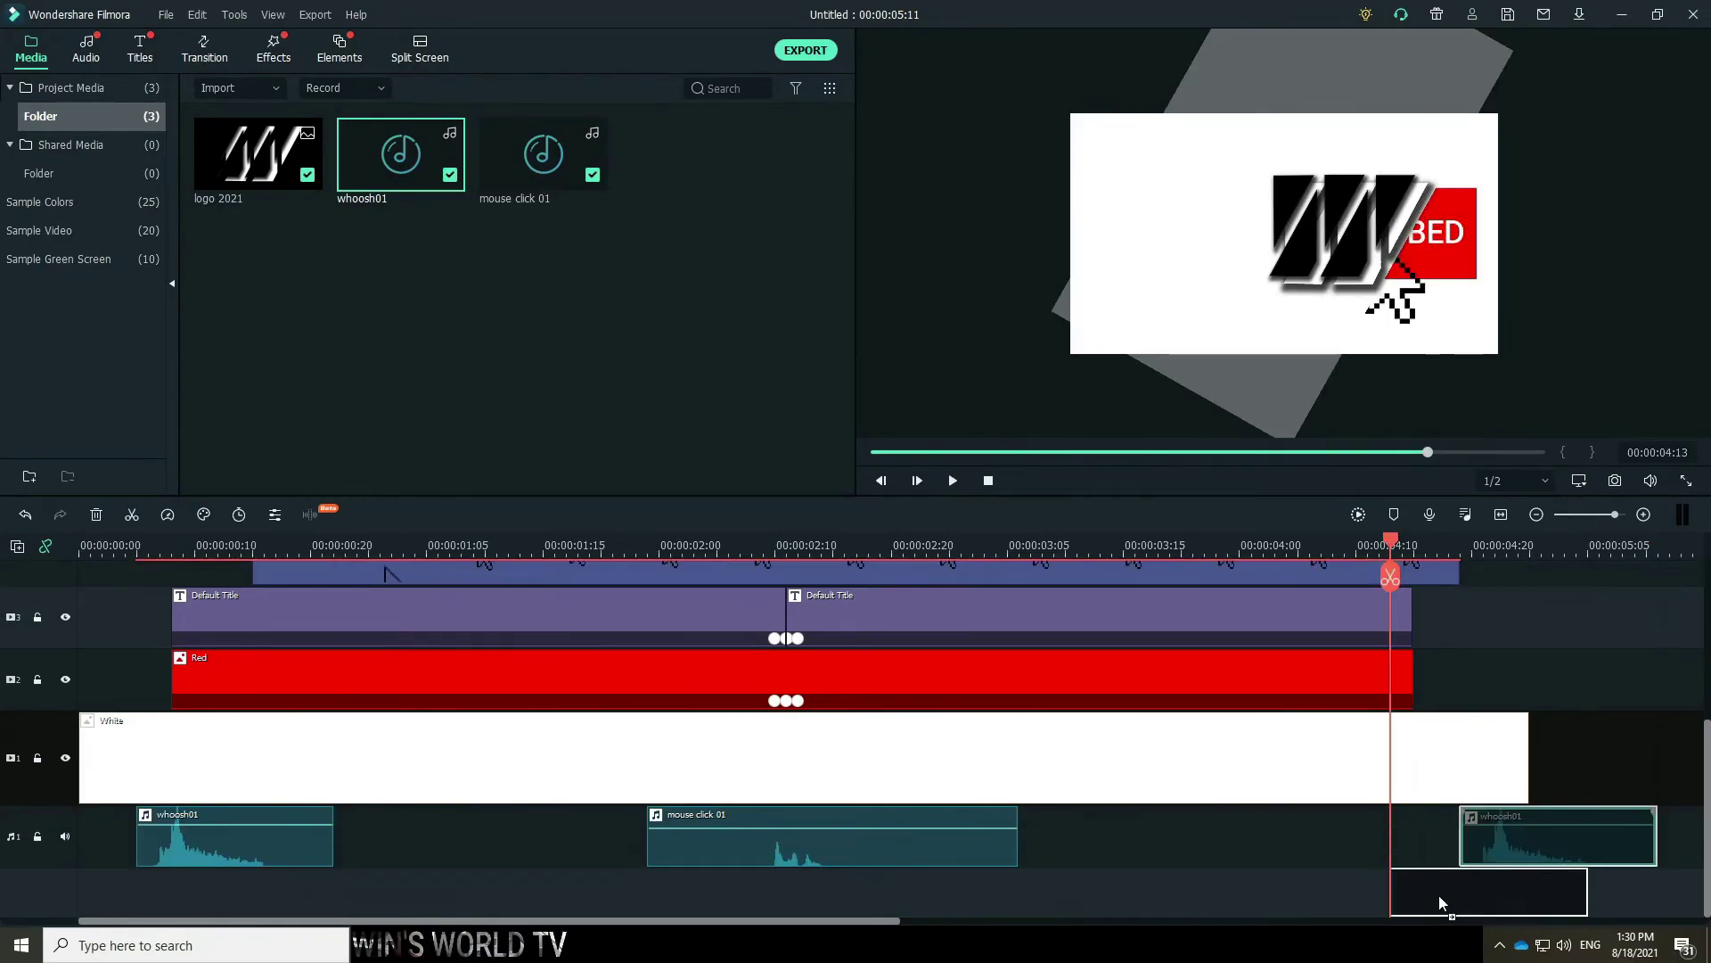
pyautogui.moveTo(1522, 838); pyautogui.dragTo(1417, 836)
pyautogui.scroll(2, 1519, 739)
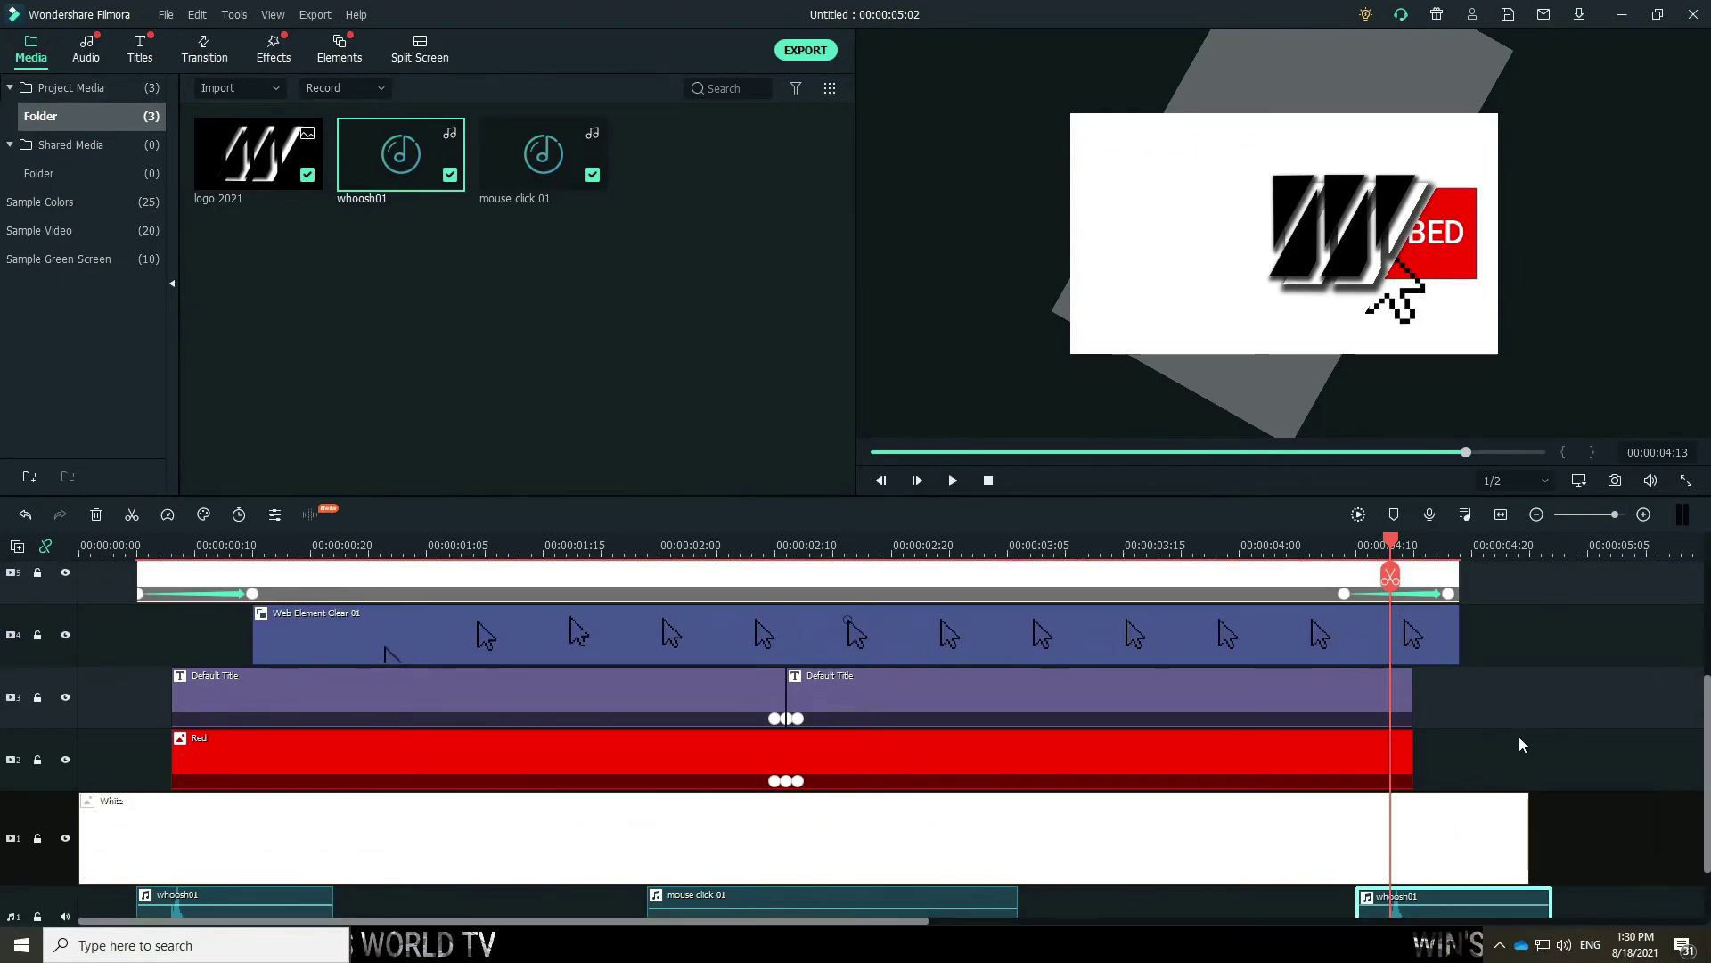
pyautogui.scroll(-1, 1519, 740)
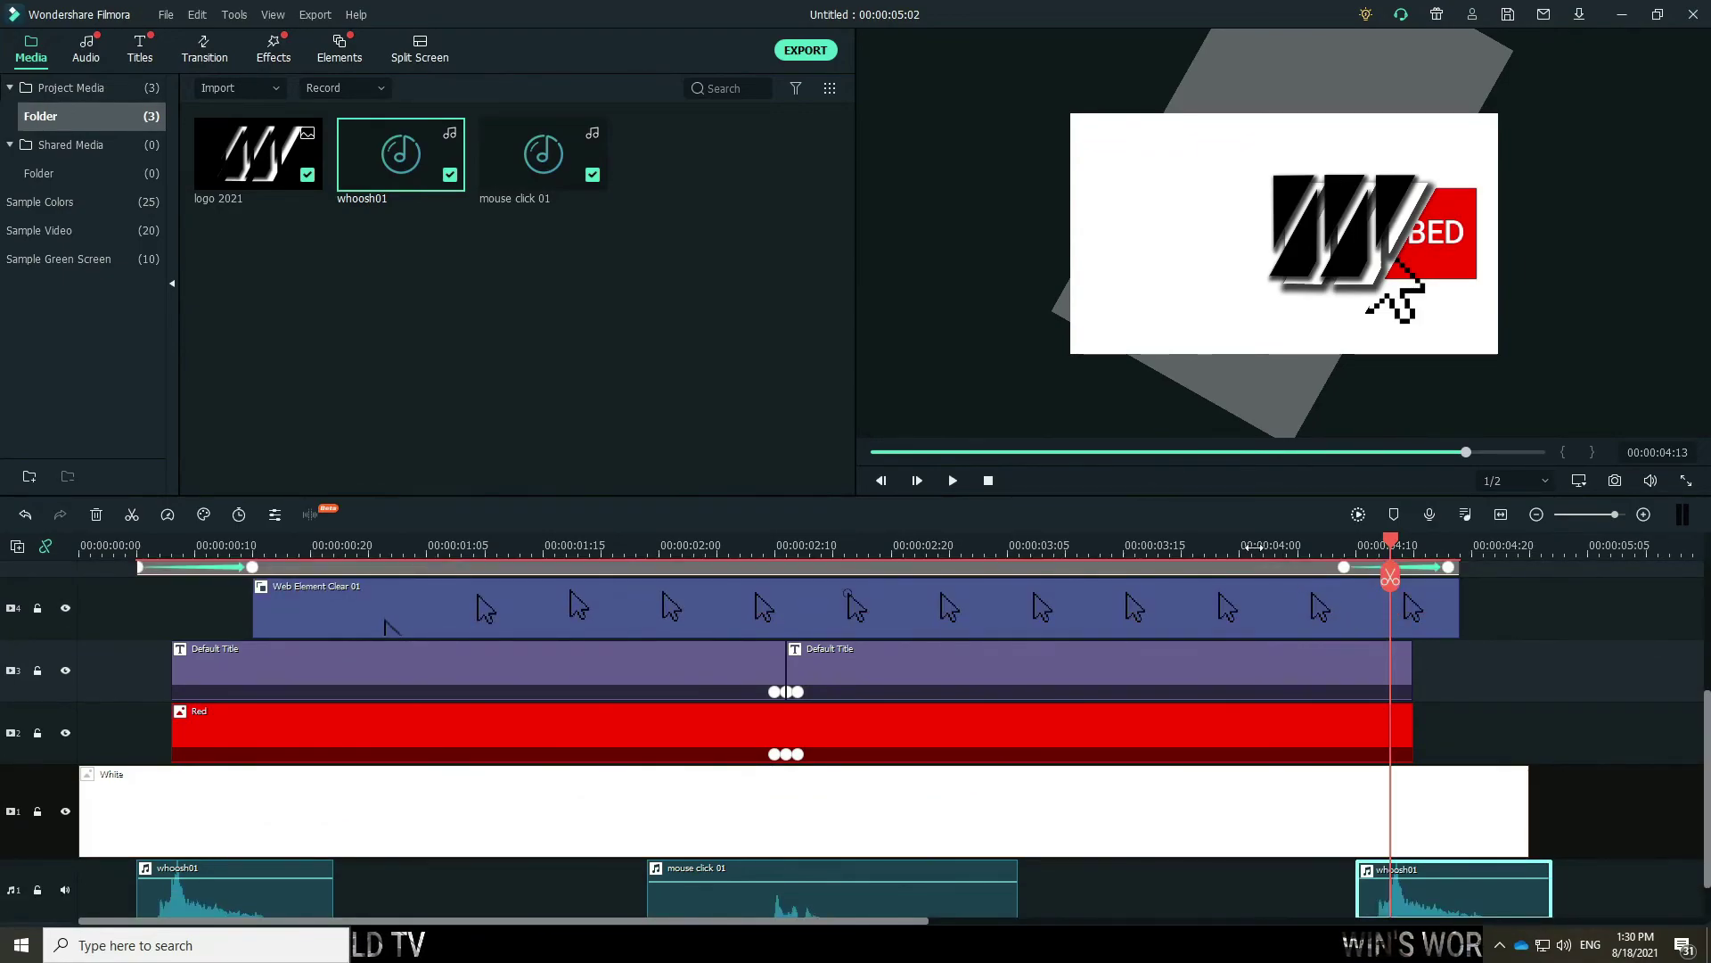
# Render the preview, play the ending from 00:00:04:01, and play the whole intro from the start to check the sound timing.
pyautogui.click(1252, 546)
pyautogui.click(1359, 515)
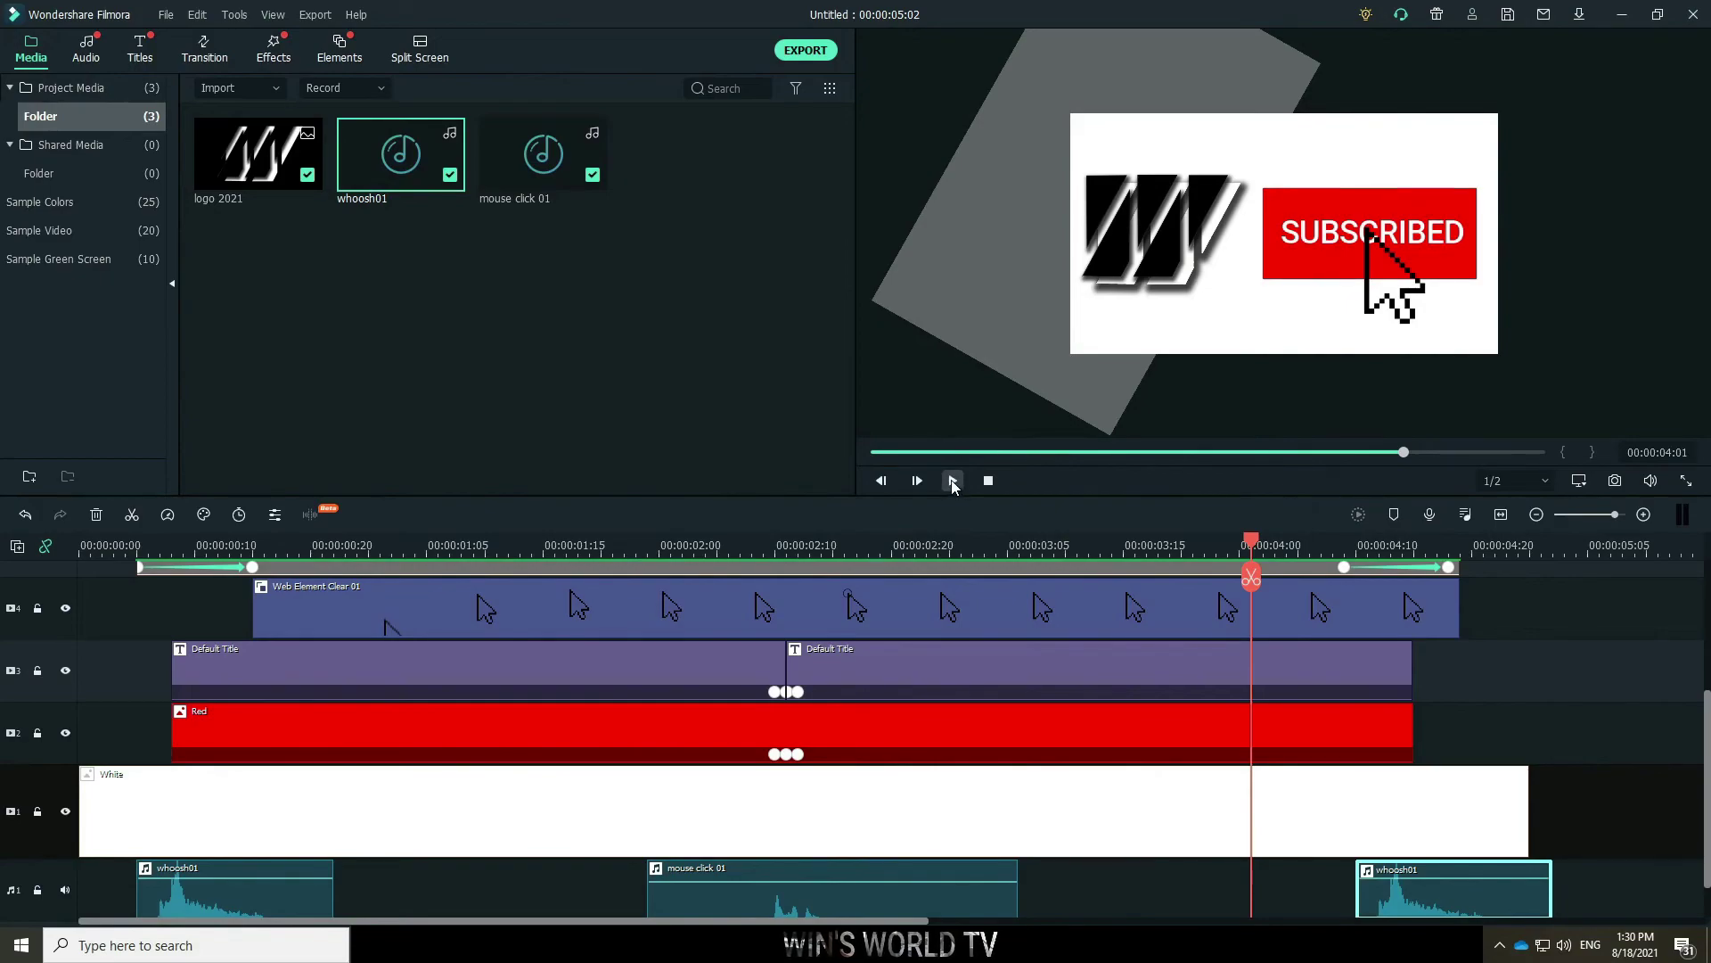
pyautogui.click(953, 481)
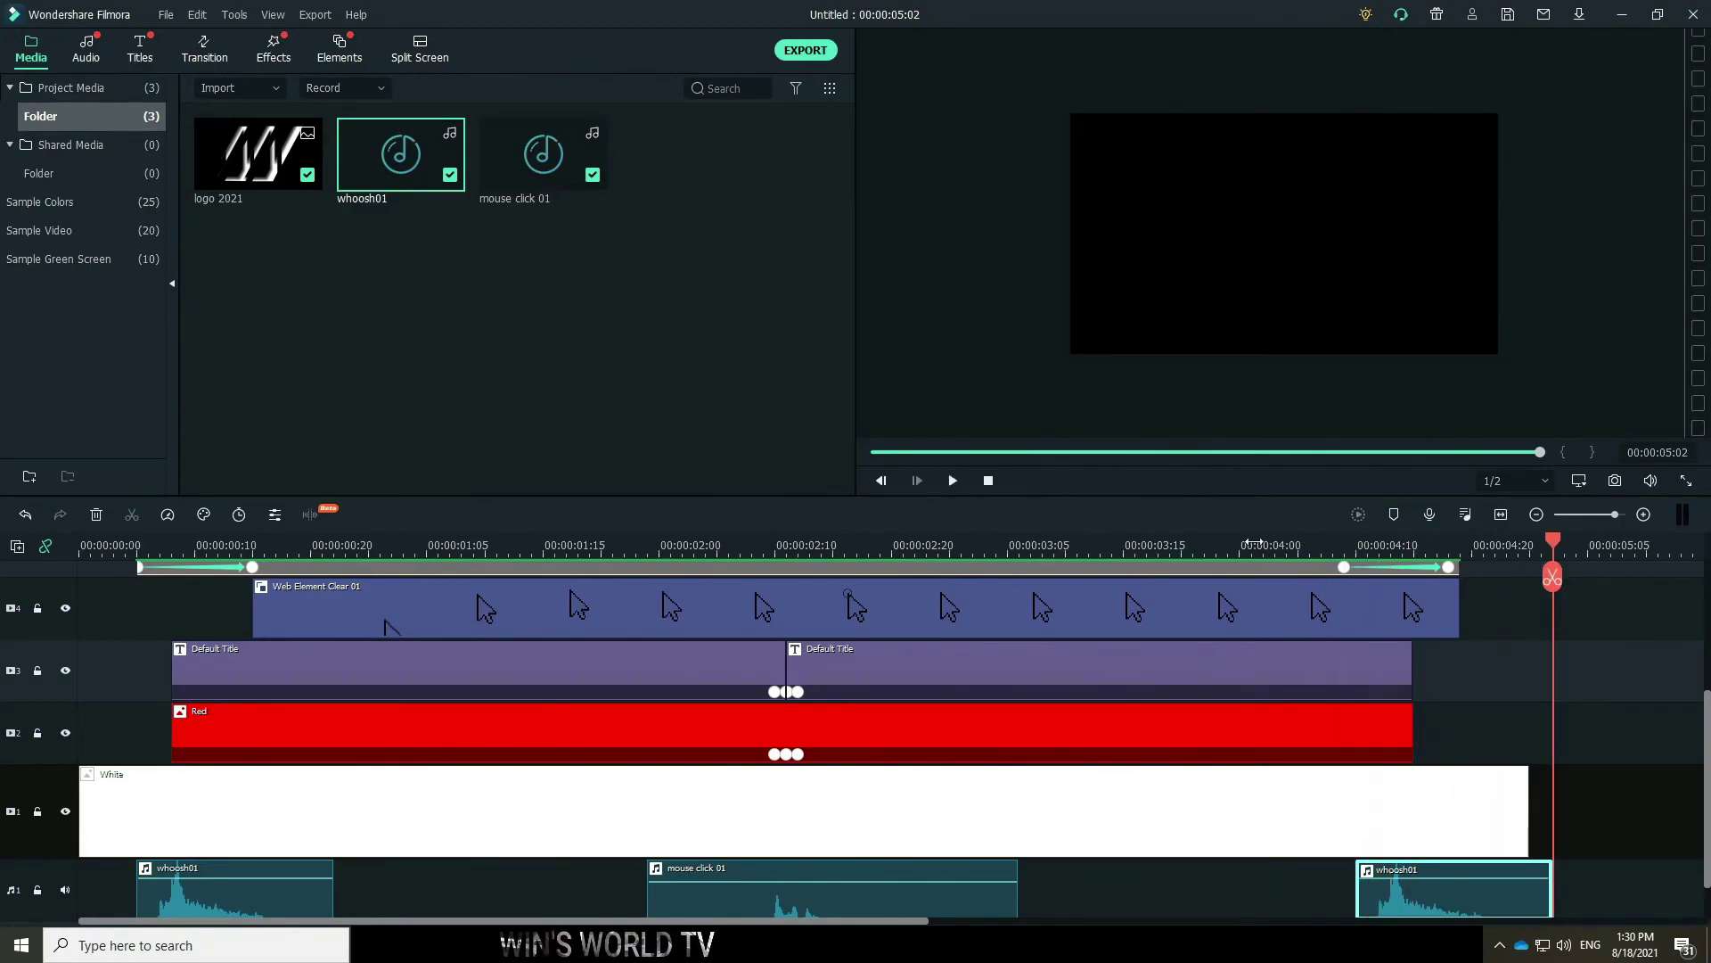
pyautogui.press('Home')
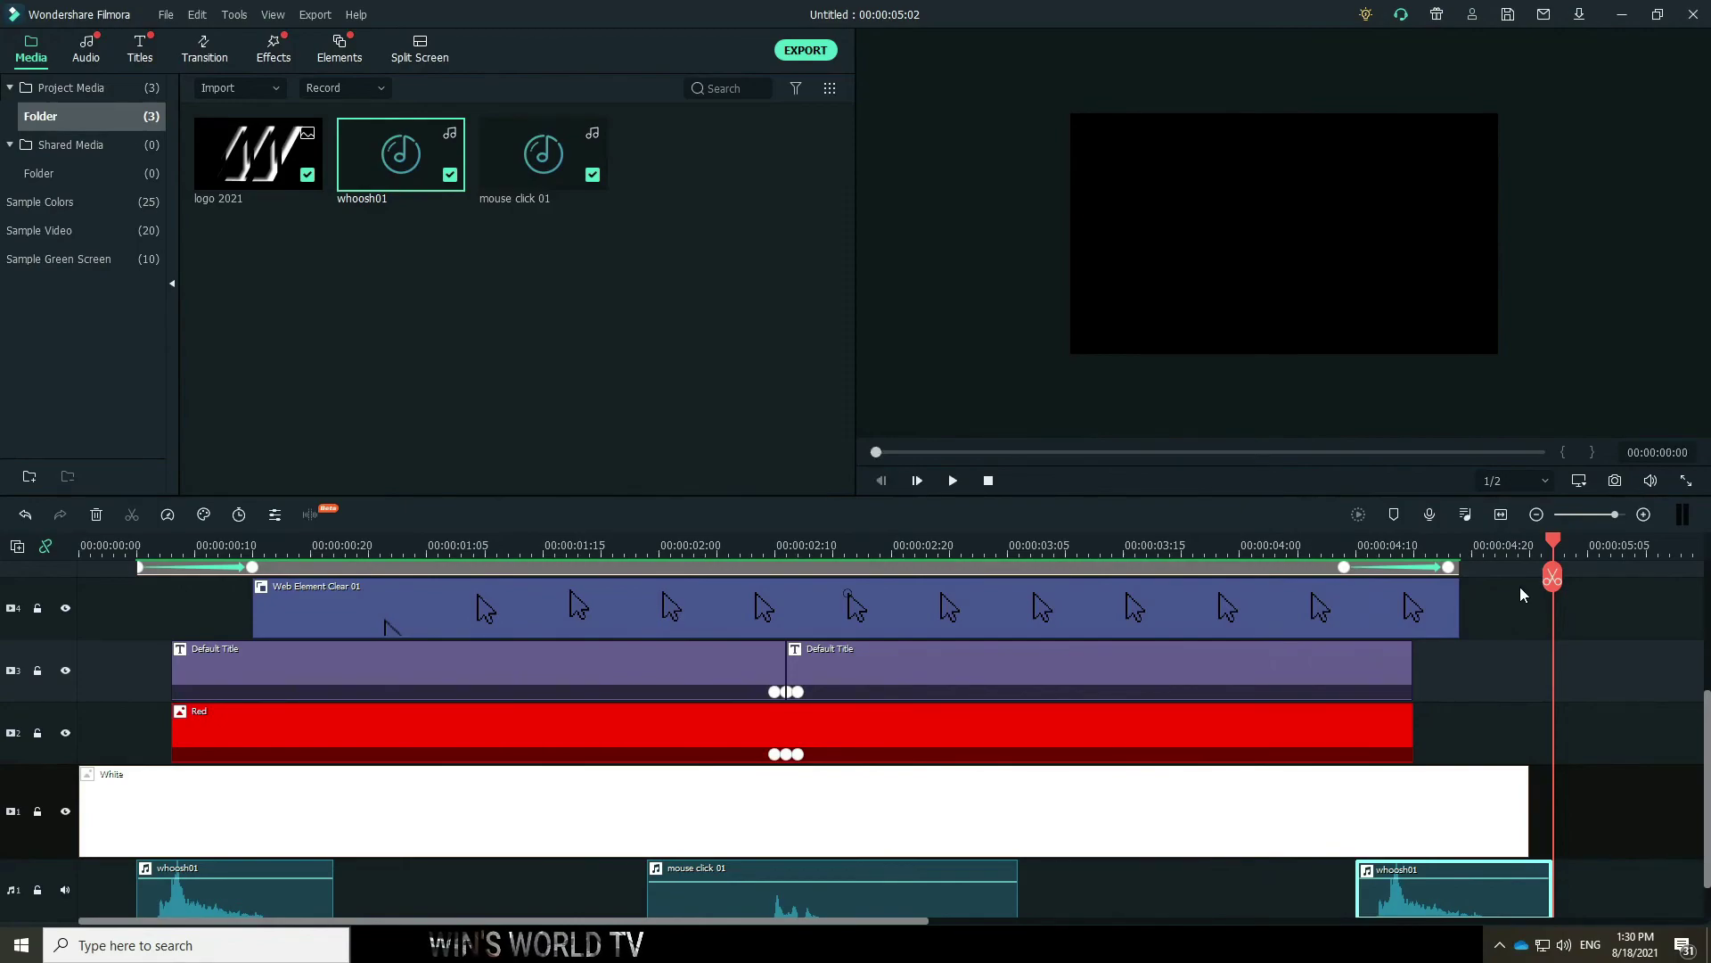
pyautogui.click(954, 482)
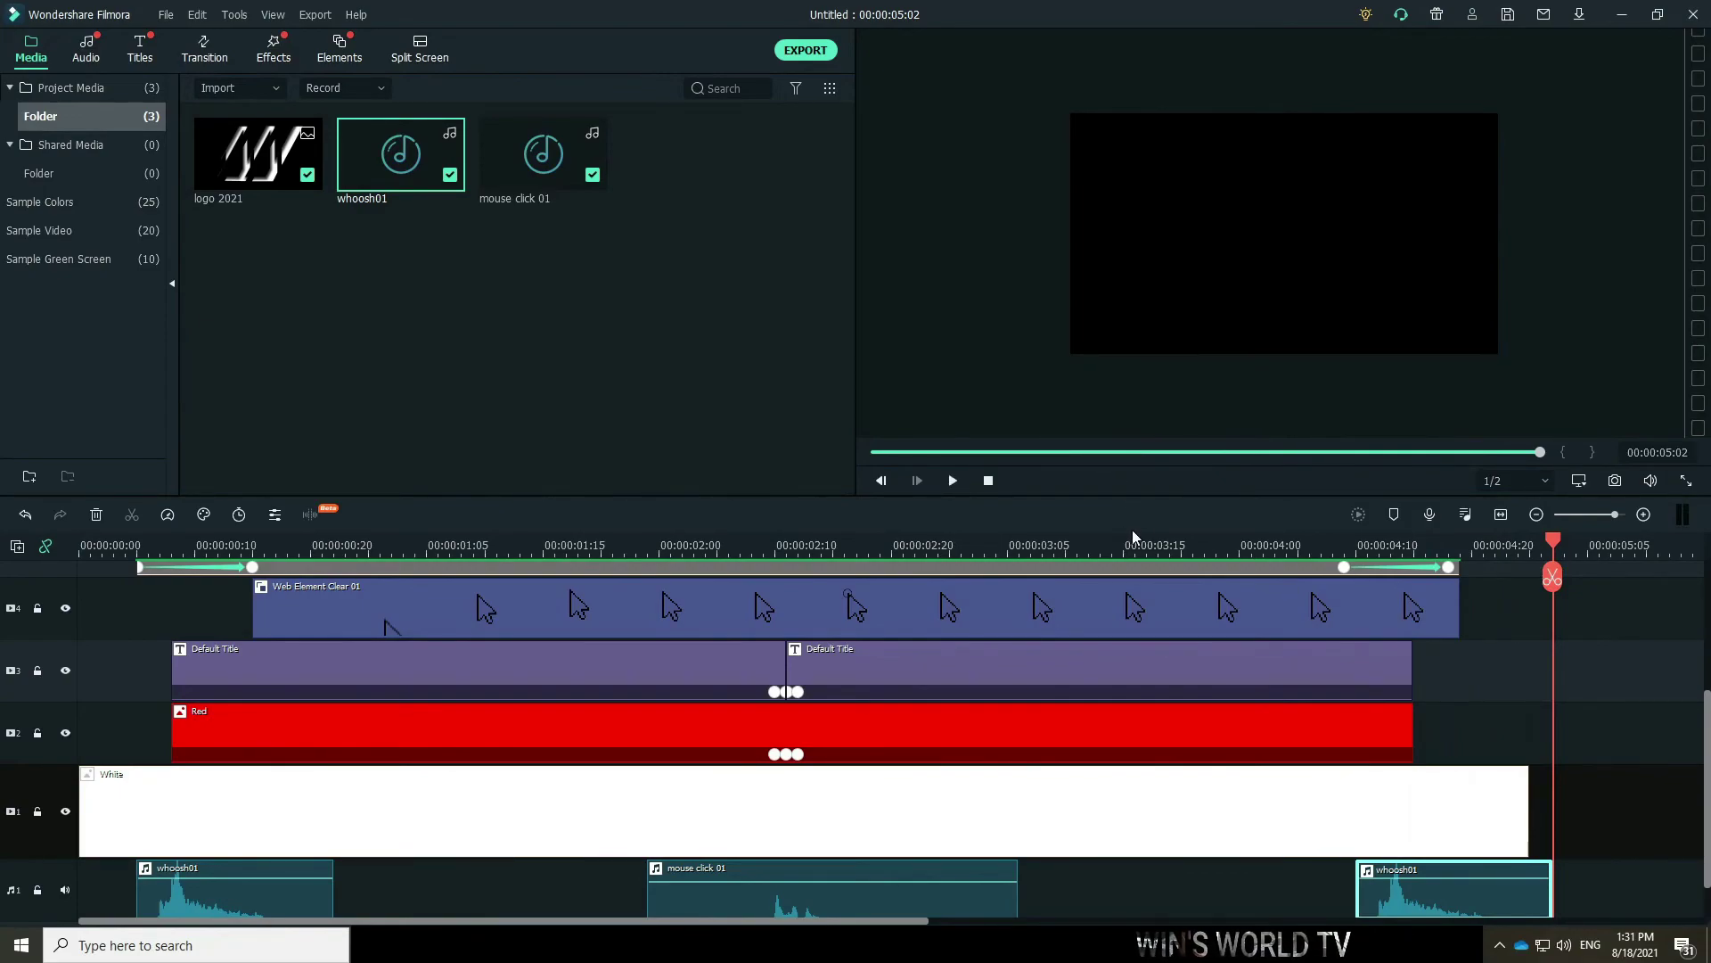
# Export the intro as an MP4 file named SUBSCRIBE02 and dismiss the finished export.
pyautogui.click(804, 53)
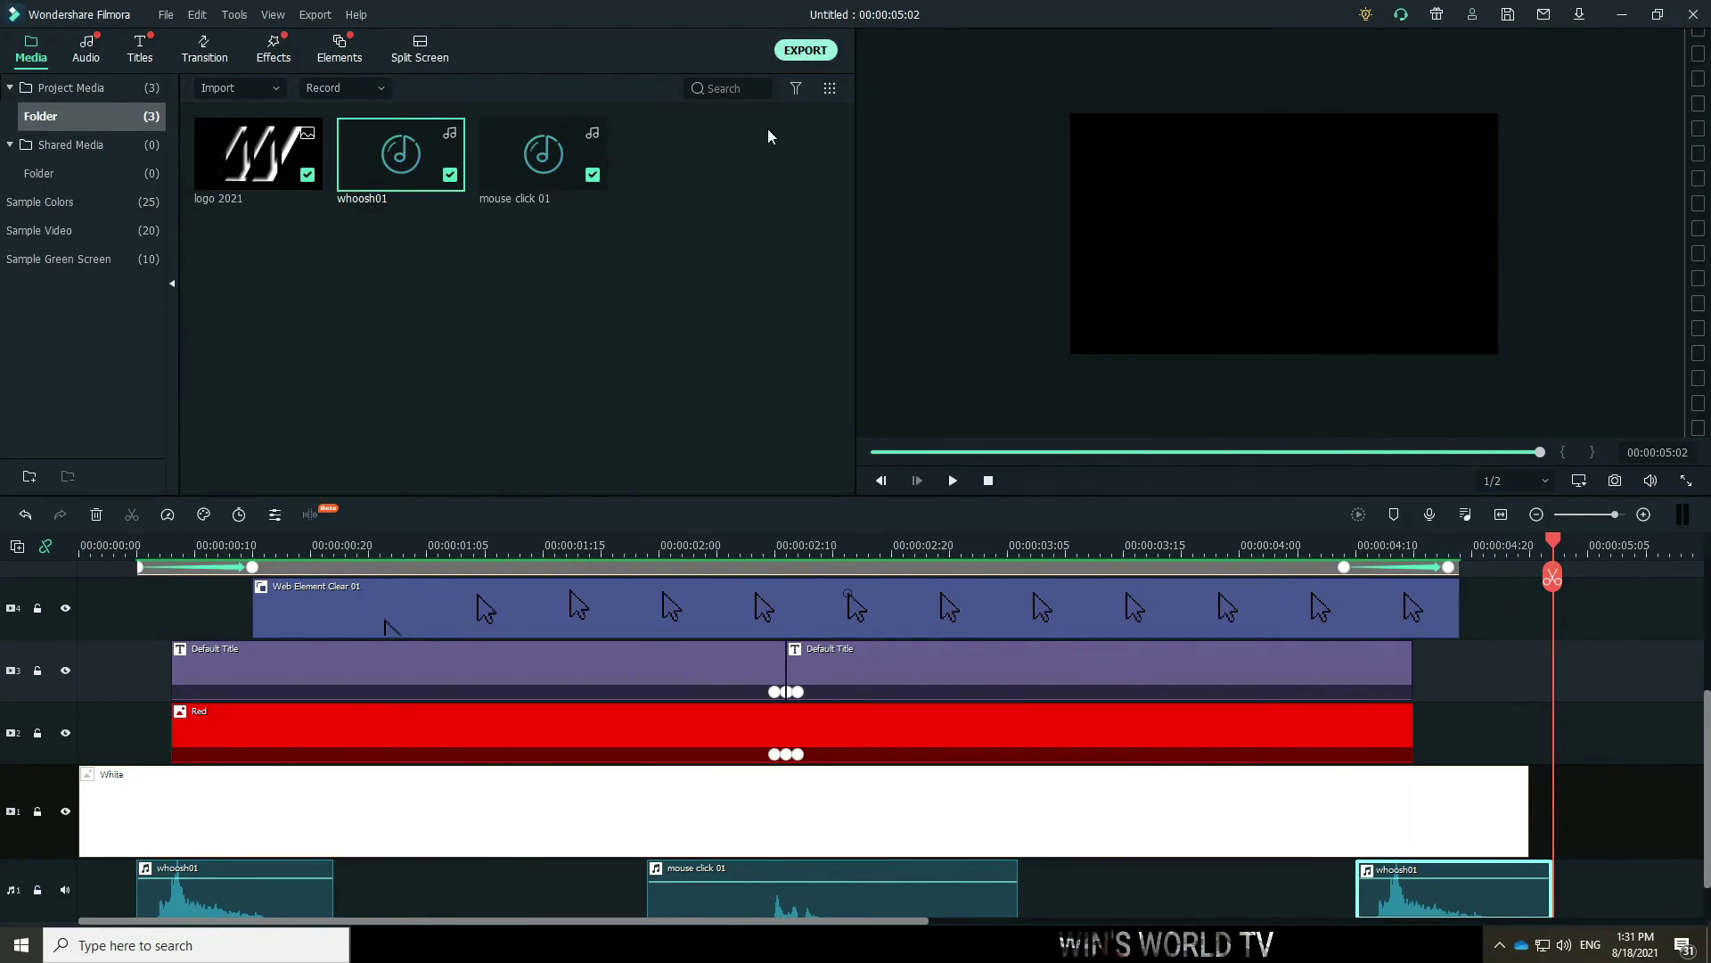
pyautogui.moveTo(988, 286); pyautogui.dragTo(773, 262)
pyautogui.write('SU')
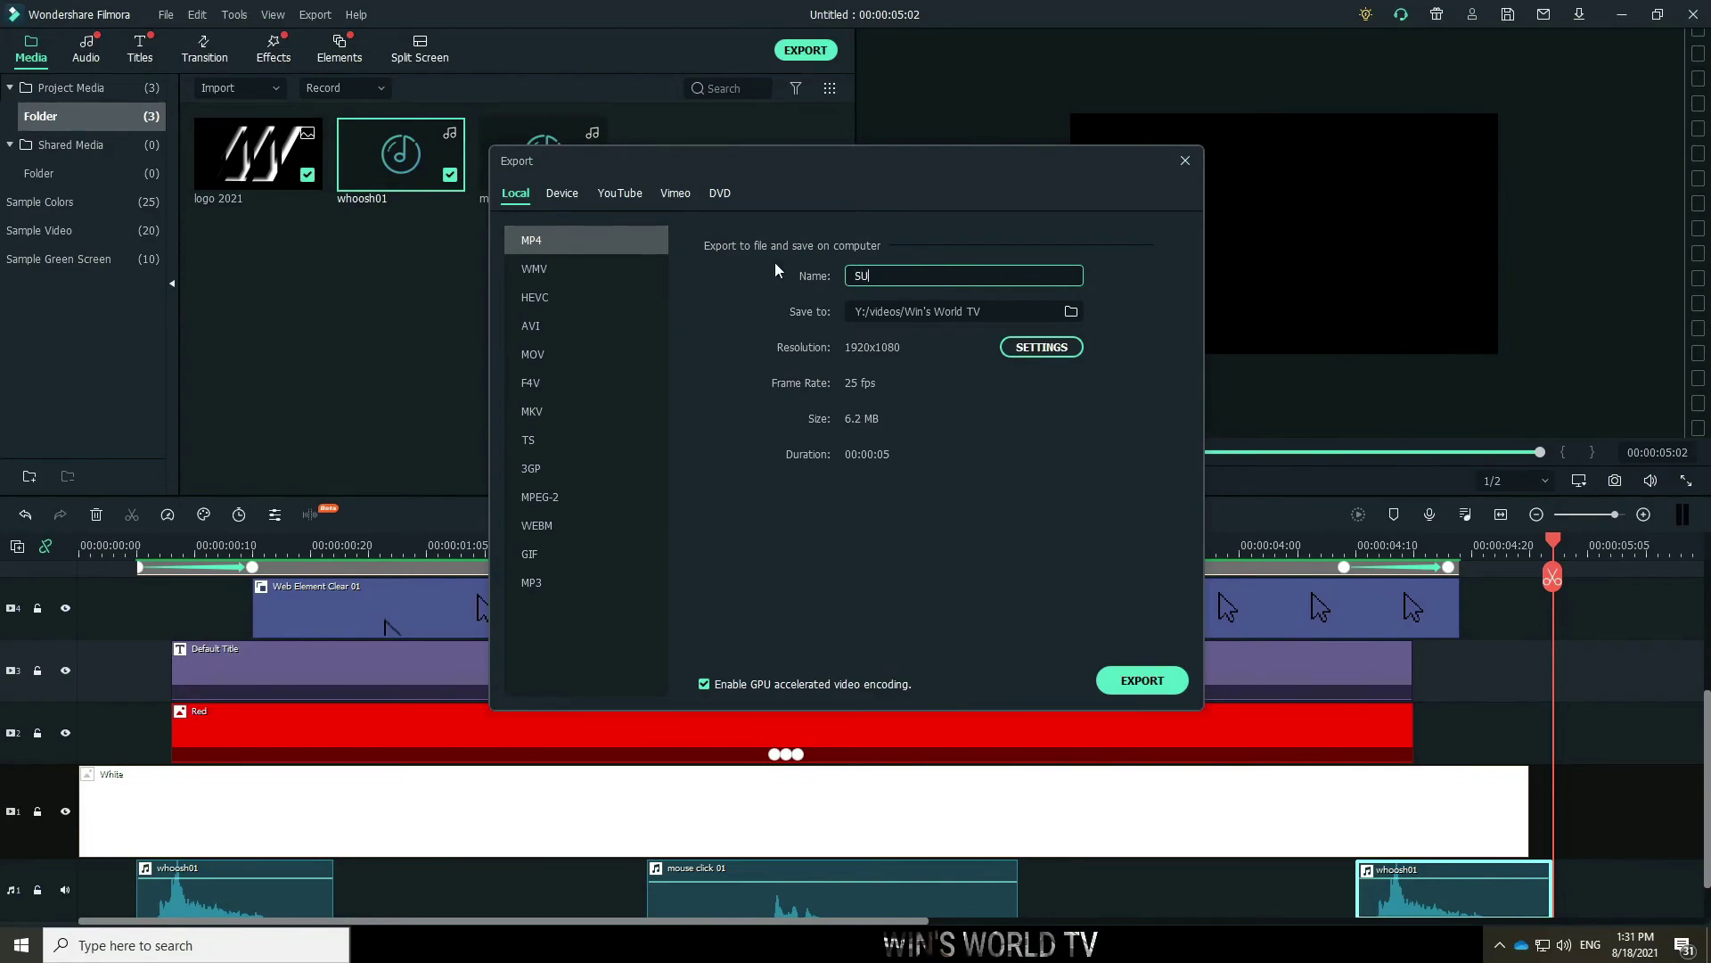
pyautogui.write('BCRIBE')
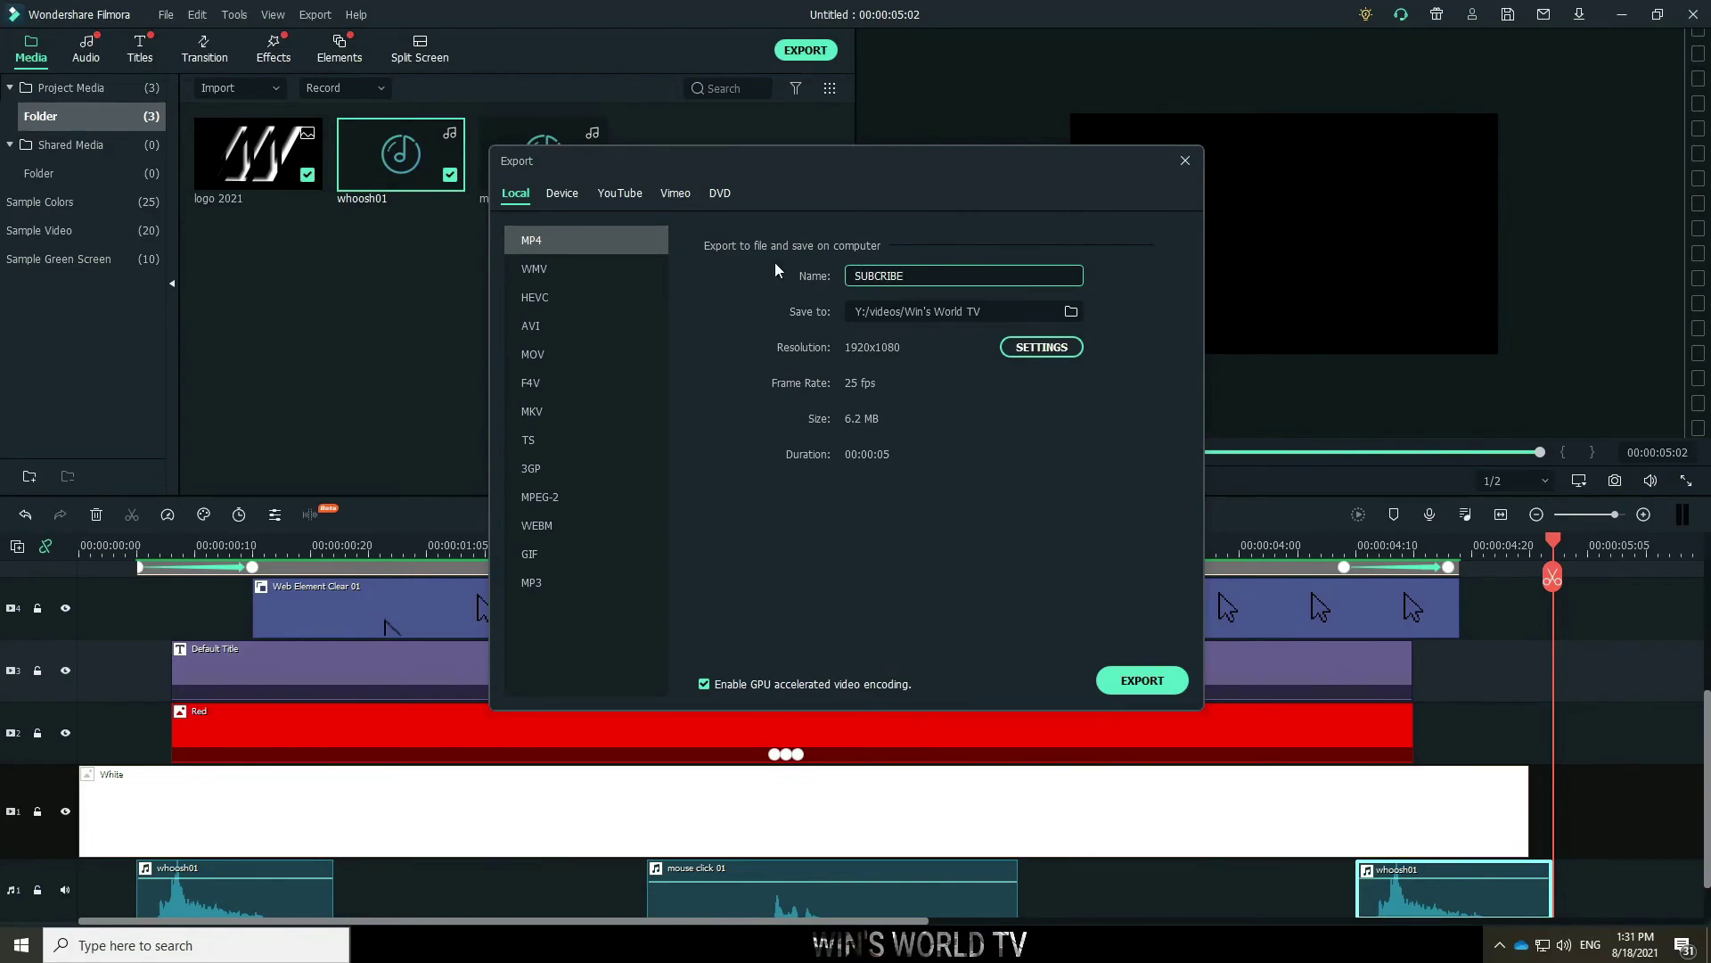
pyautogui.write('S')
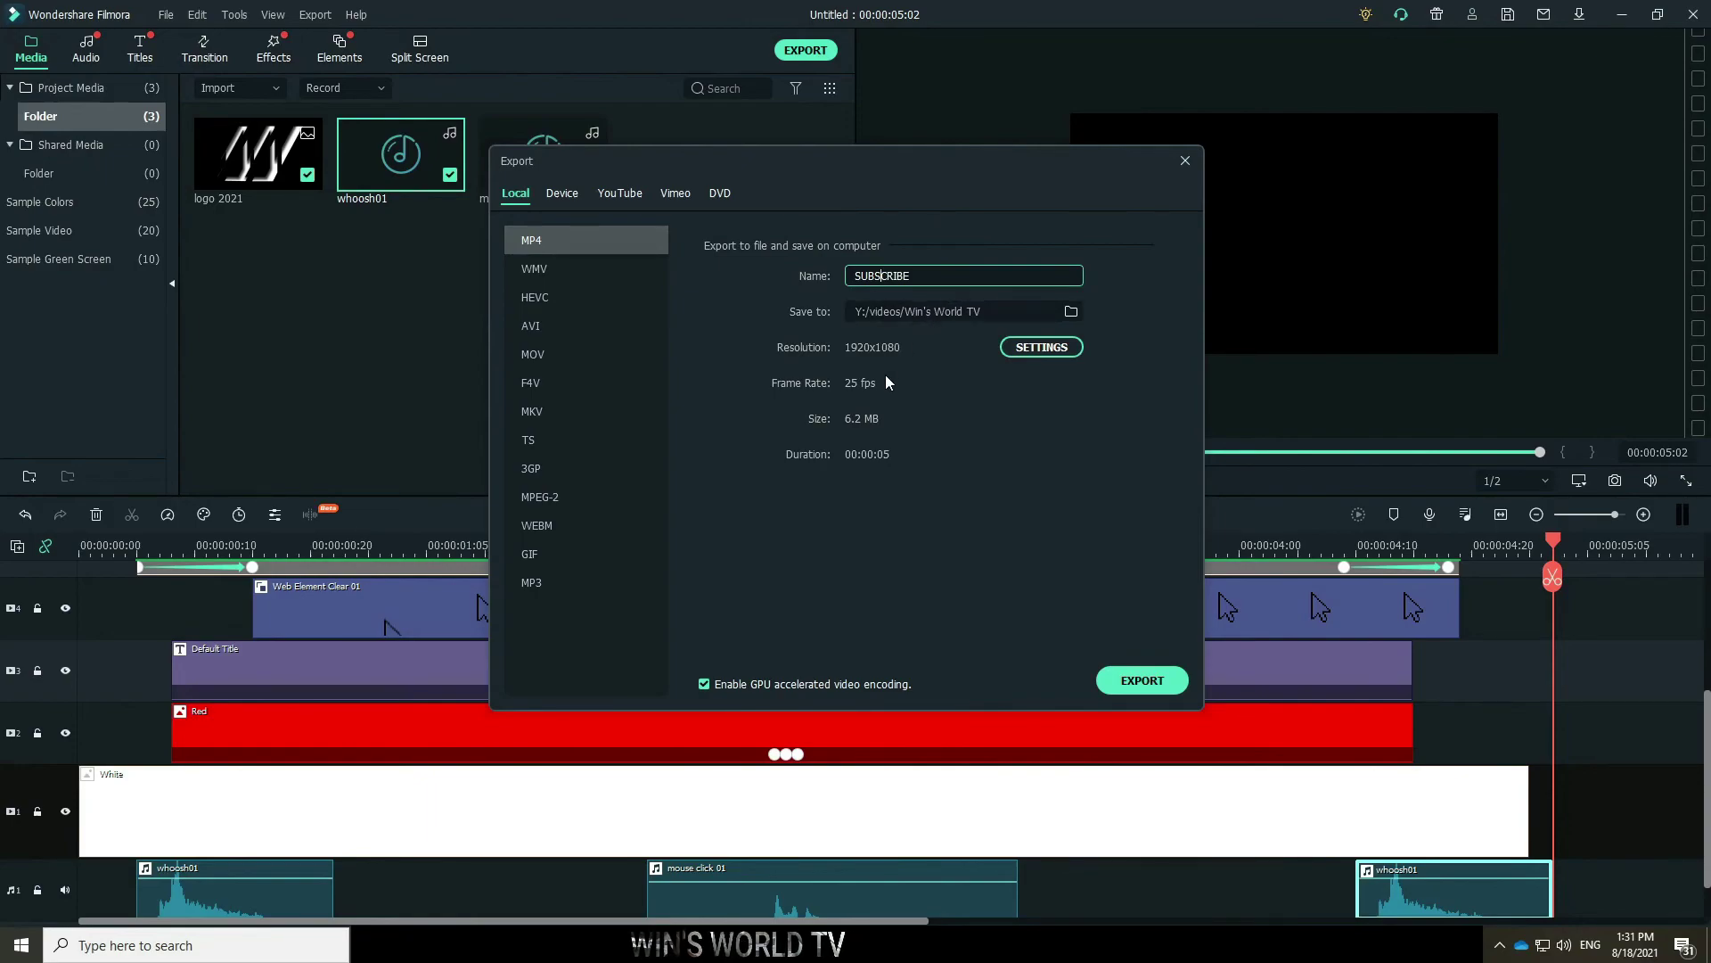
pyautogui.click(943, 274)
pyautogui.write('-')
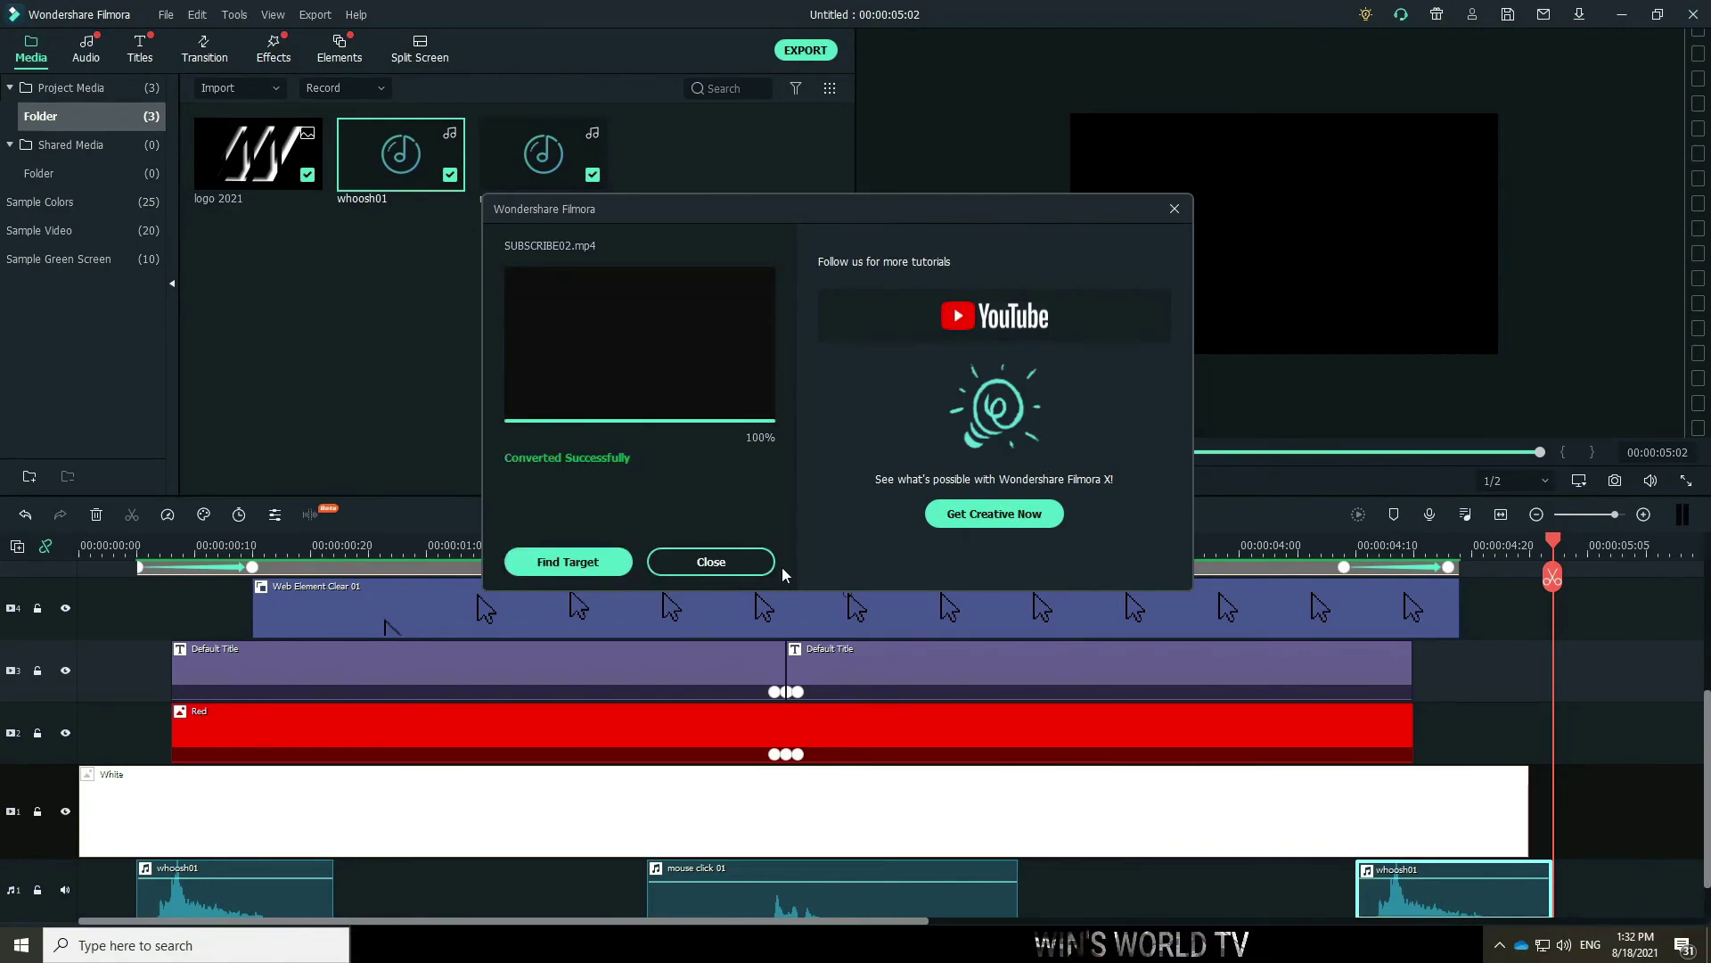
pyautogui.click(715, 561)
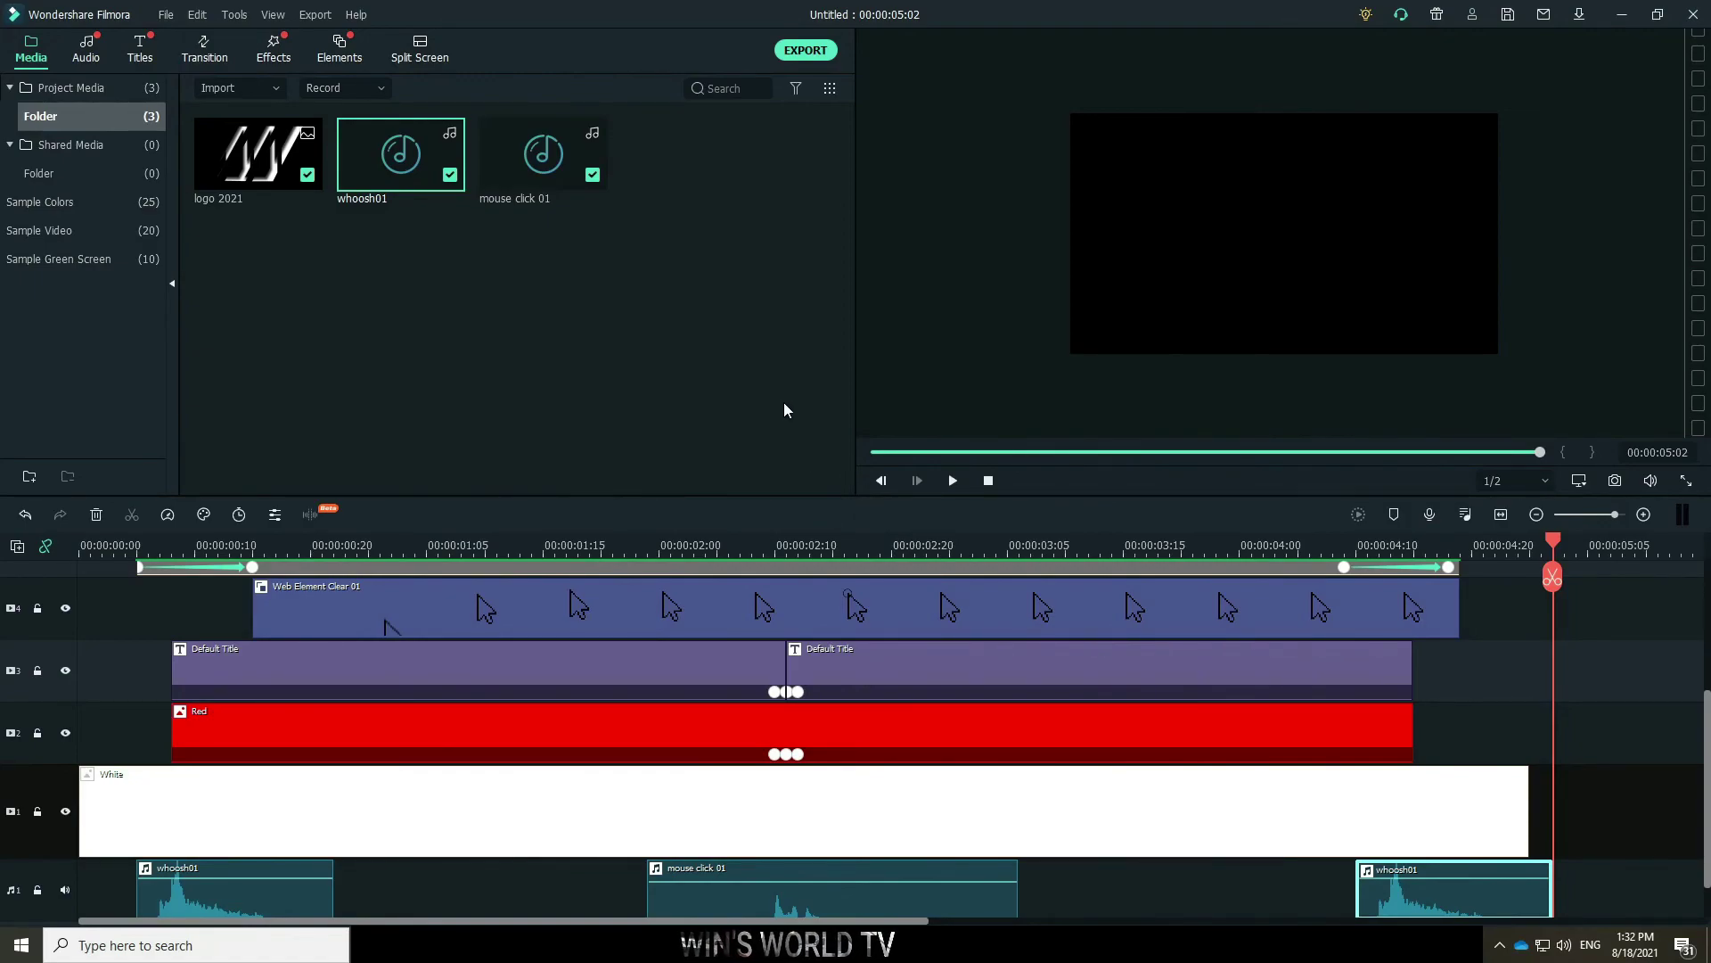
# Save the project as SUBSCRIBE02 in the Win's World TV folder.
pyautogui.click(166, 14)
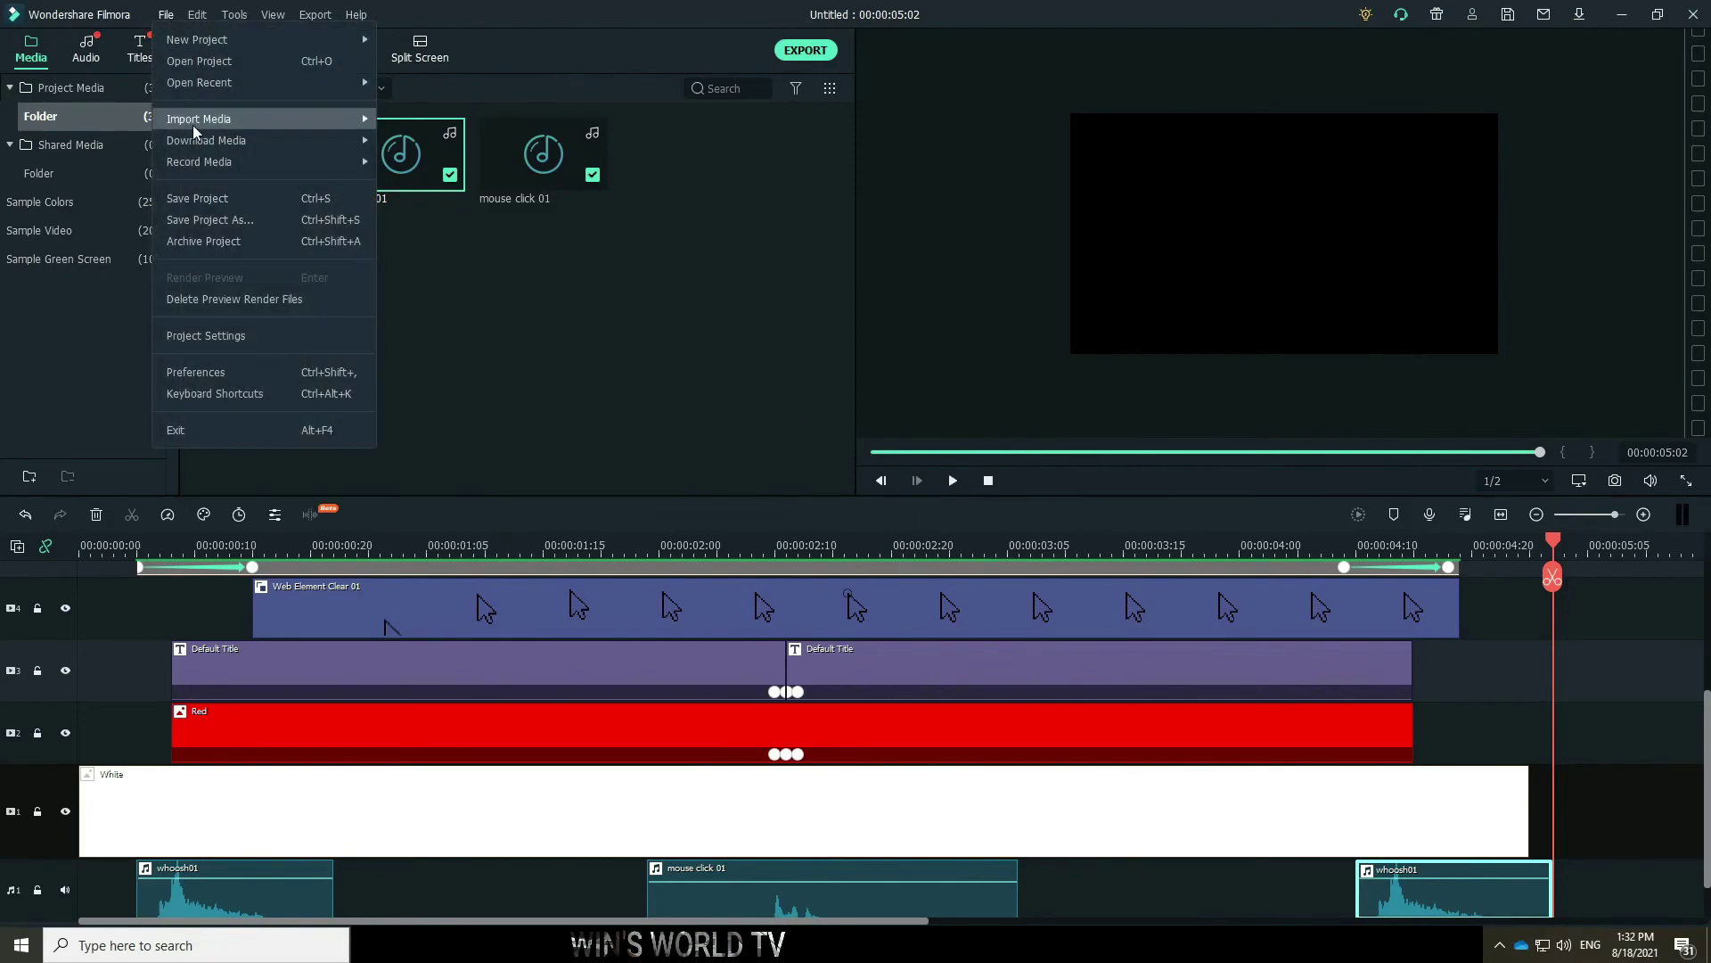
pyautogui.click(211, 207)
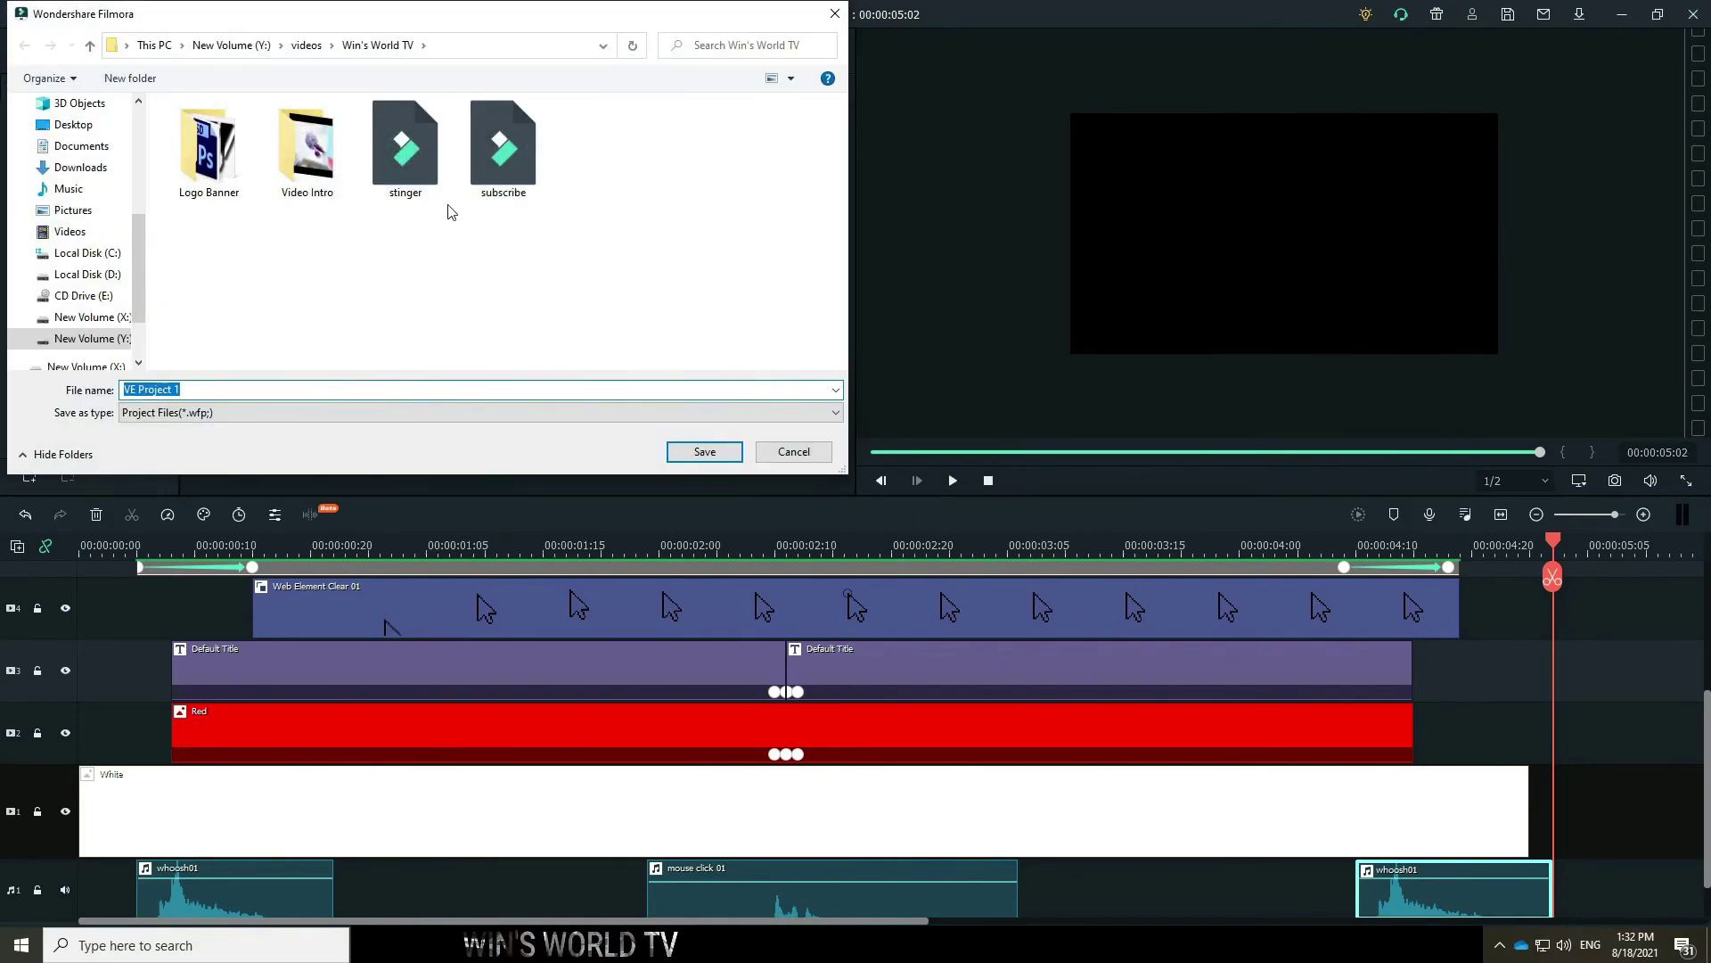
pyautogui.write('SUBSCRIBE02')
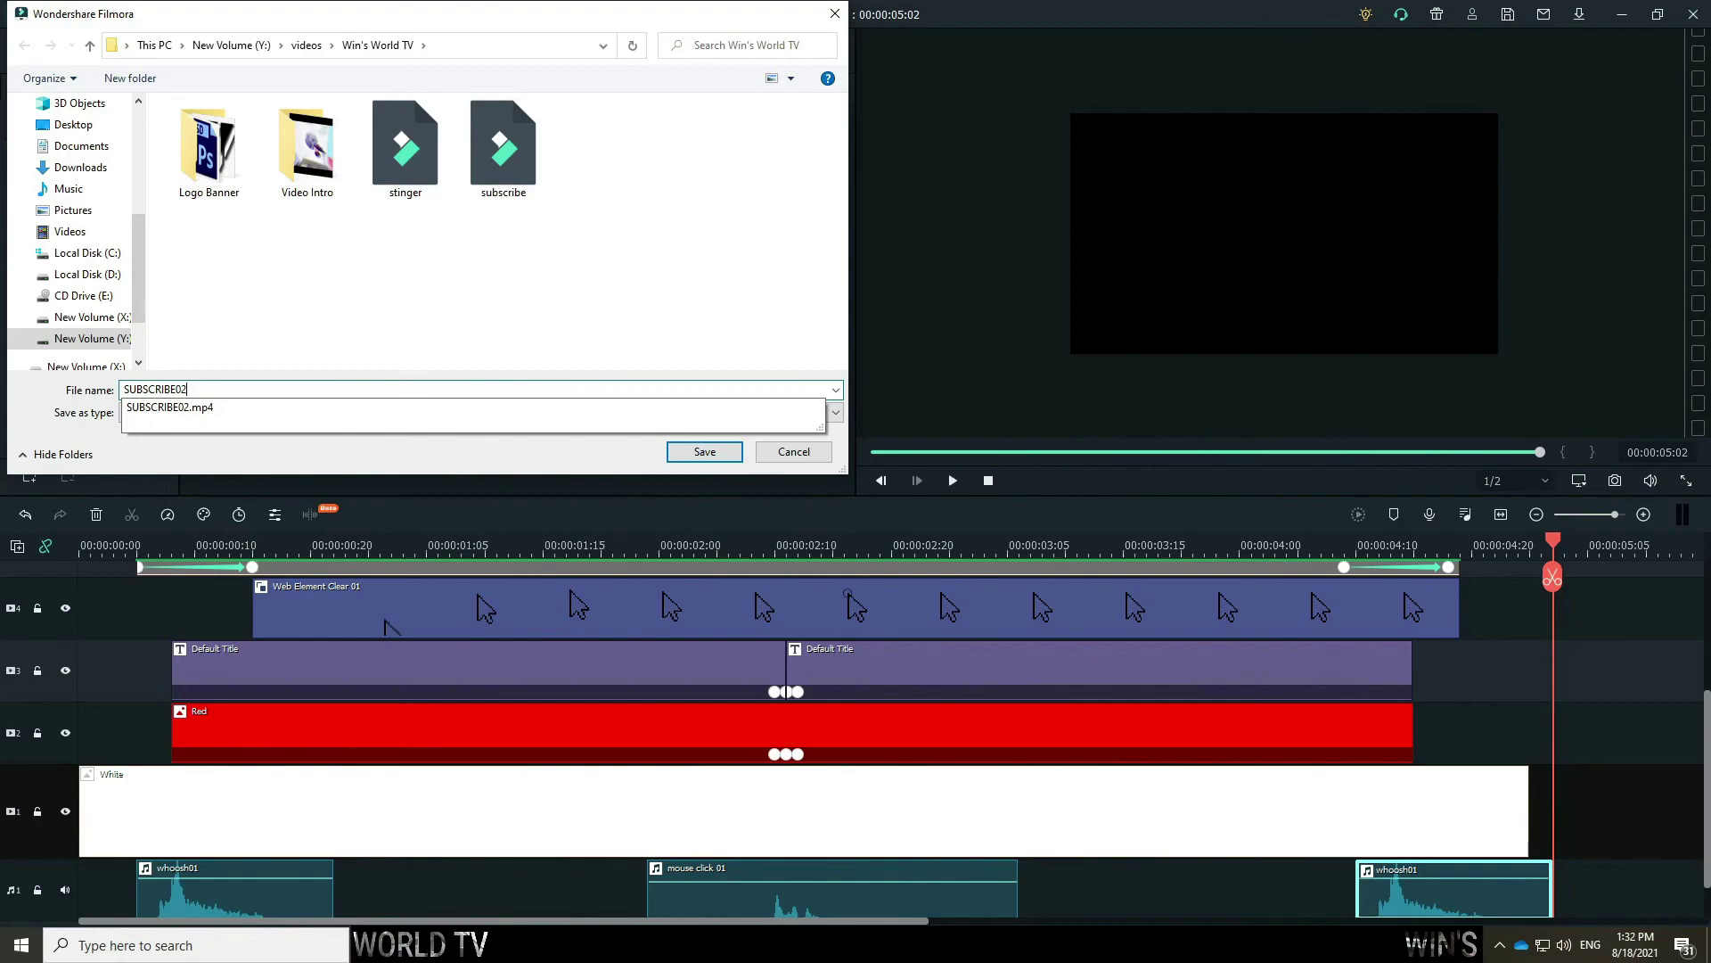
pyautogui.click(703, 452)
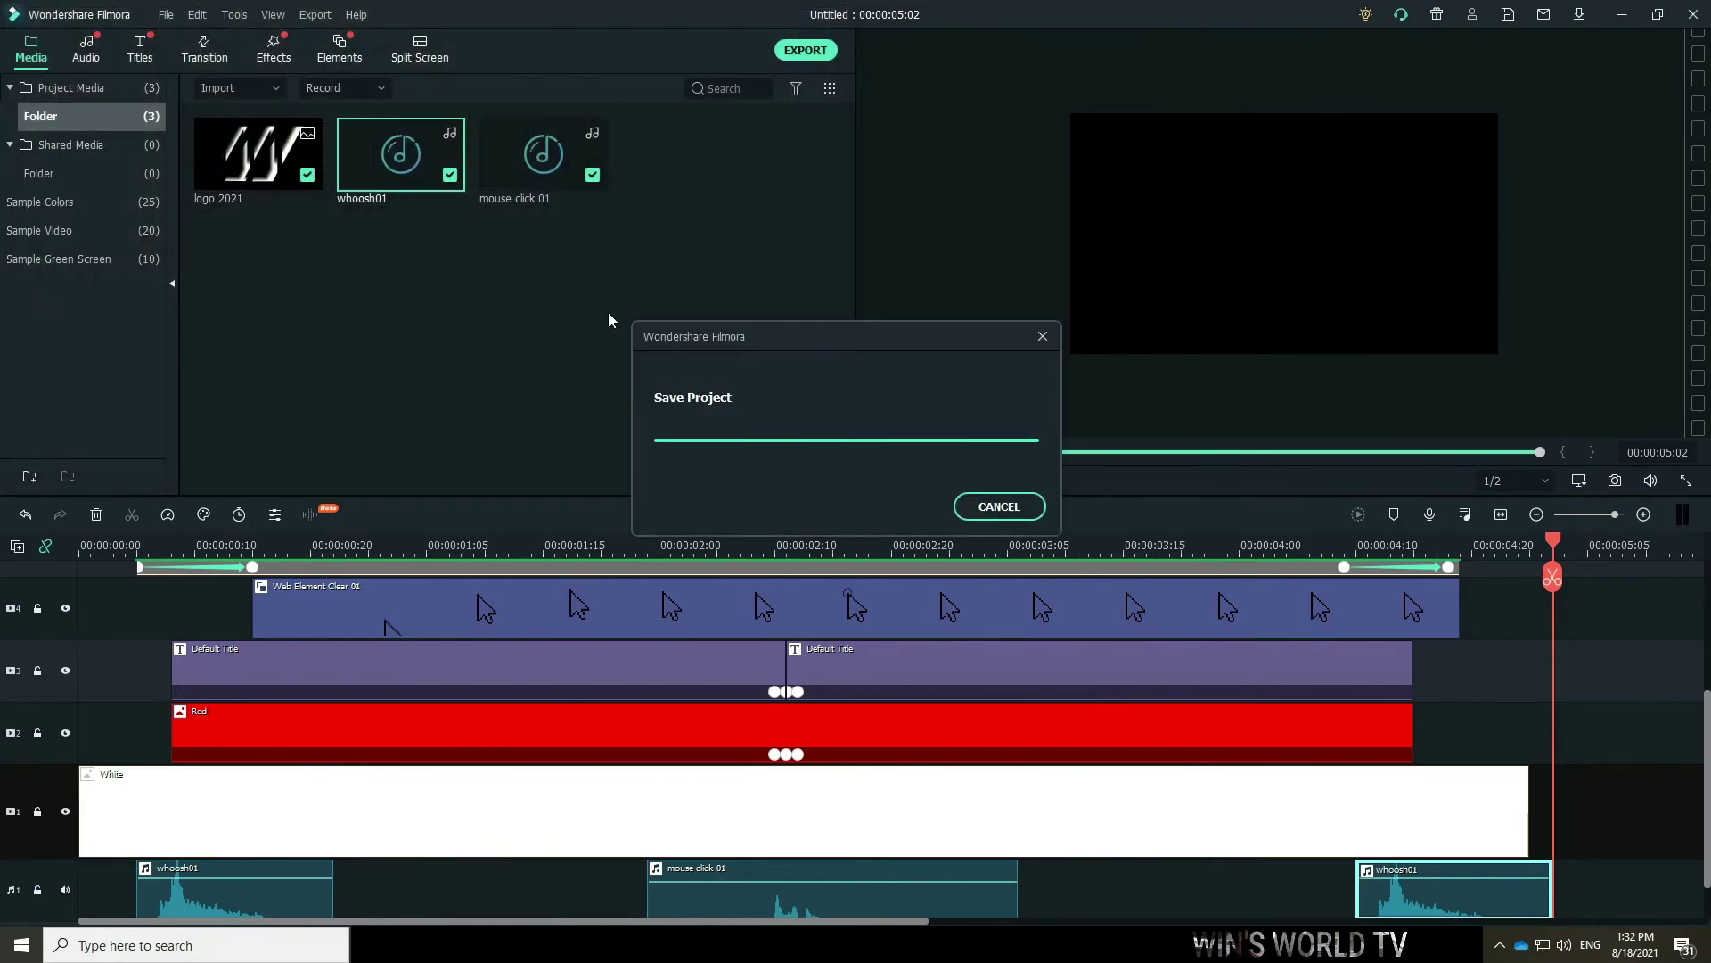
# Create a new project and import the DJI_0780 and SUBSCRIBE02 videos into it.
pyautogui.click(167, 19)
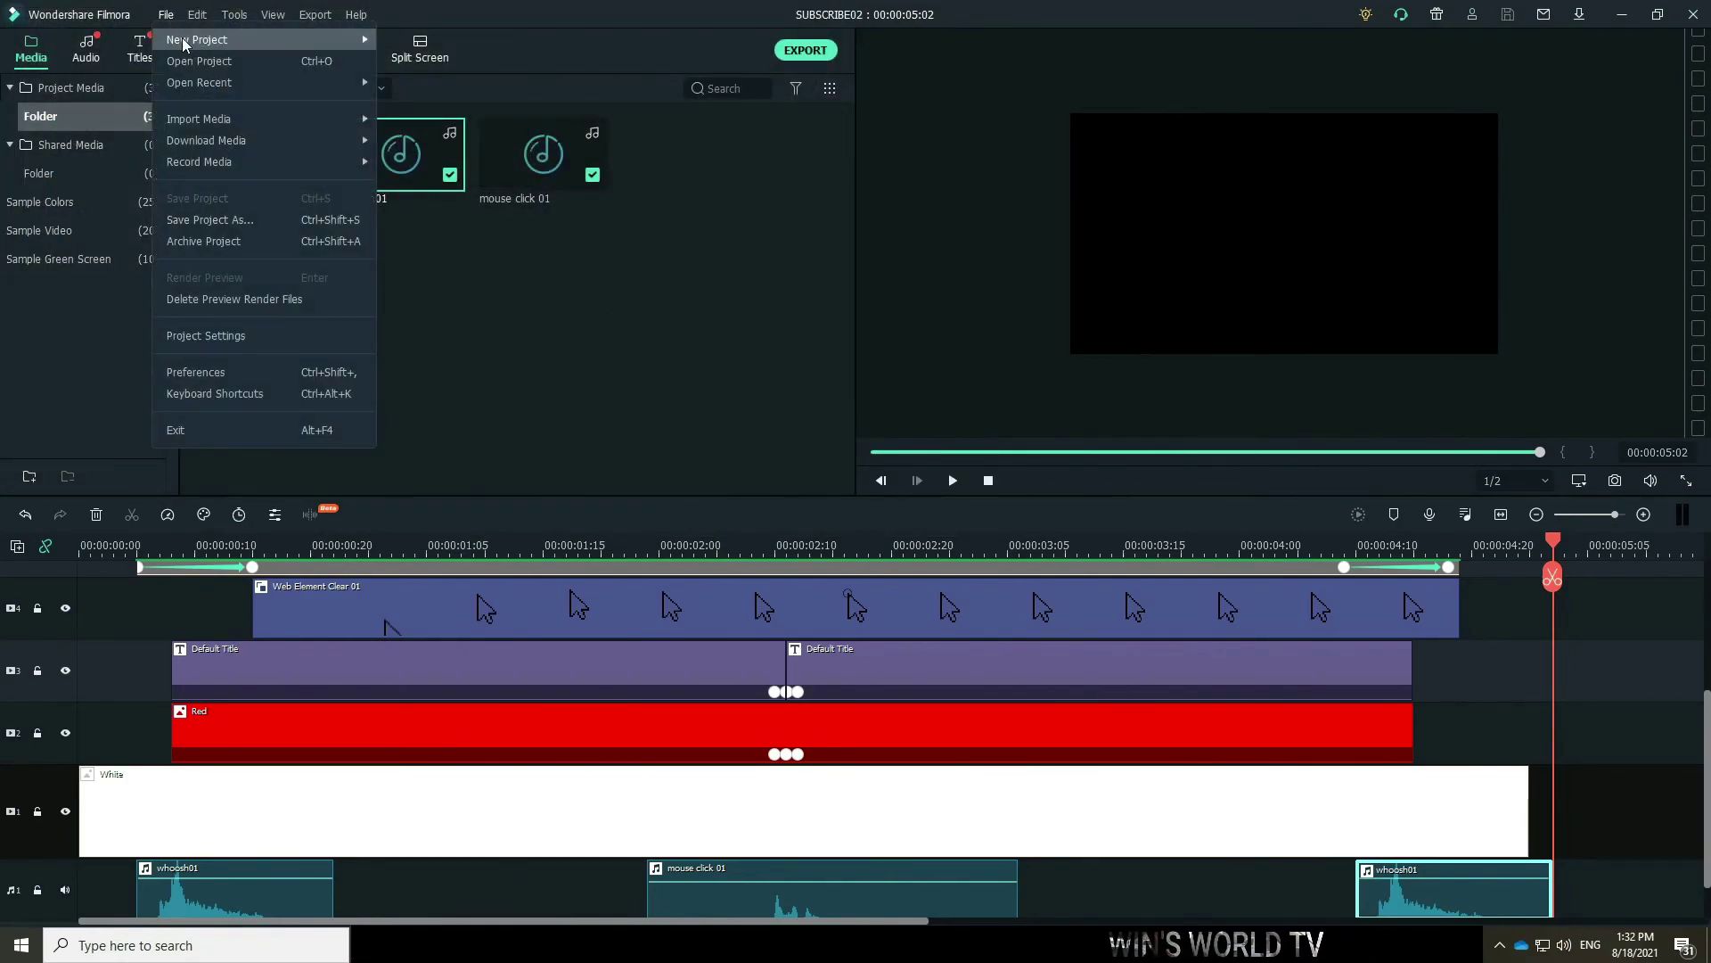
pyautogui.moveTo(223, 40)
pyautogui.click(402, 41)
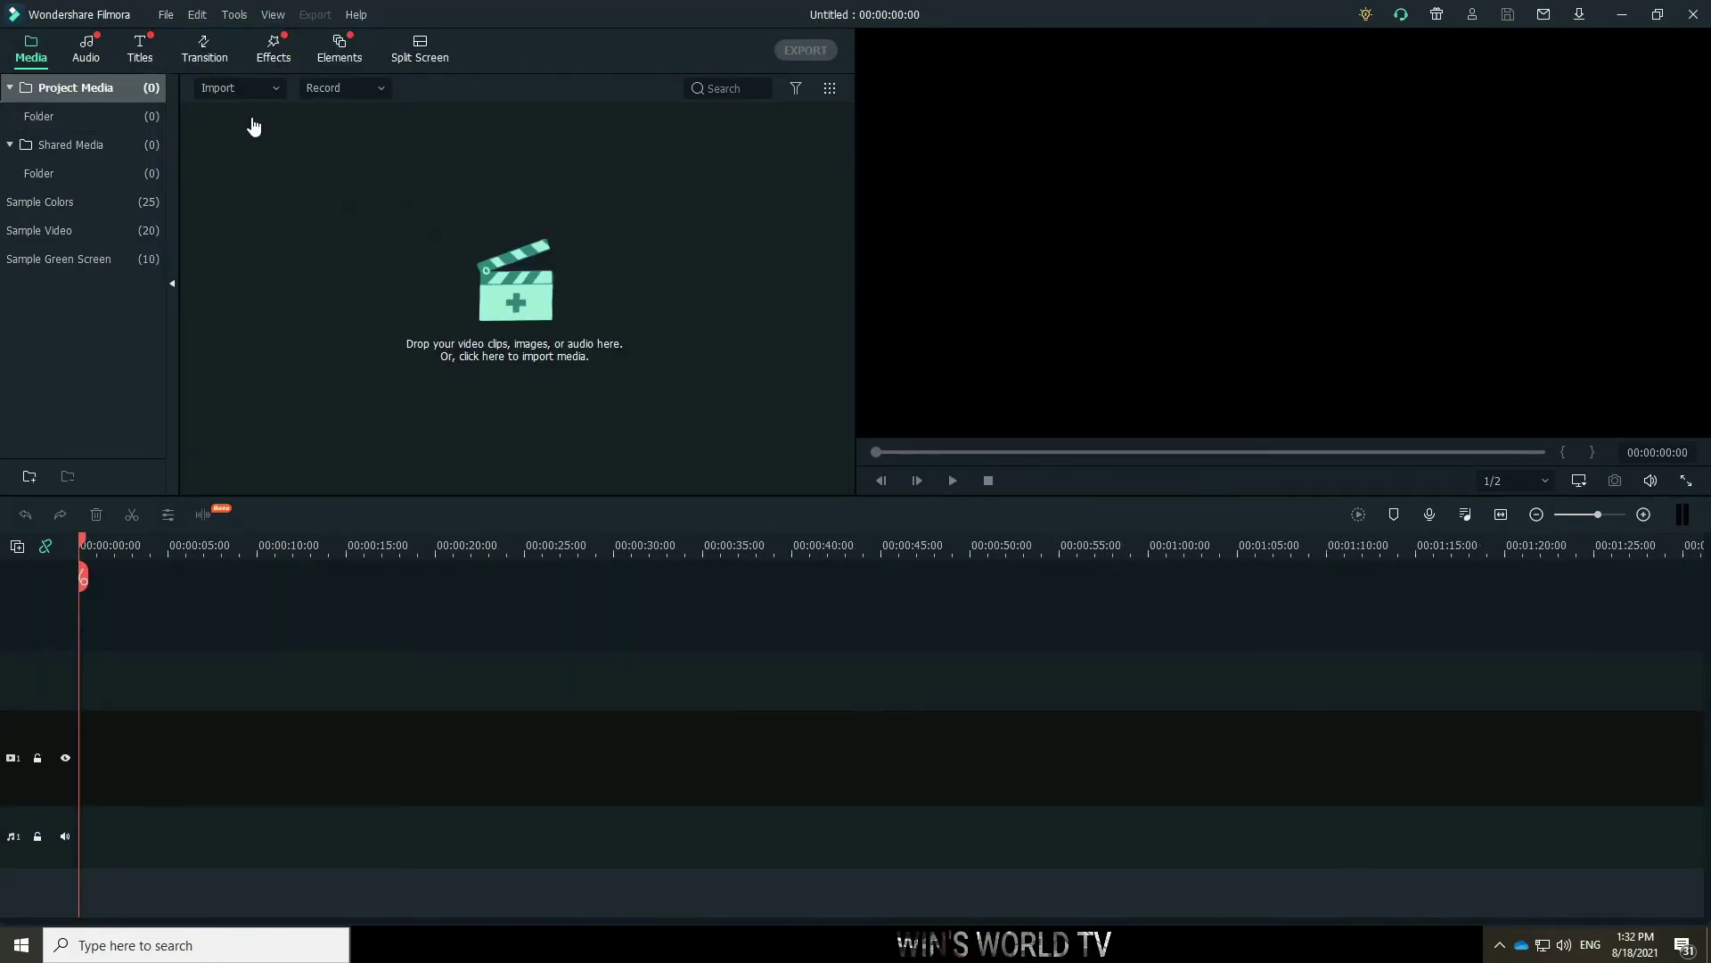
pyautogui.click(328, 223)
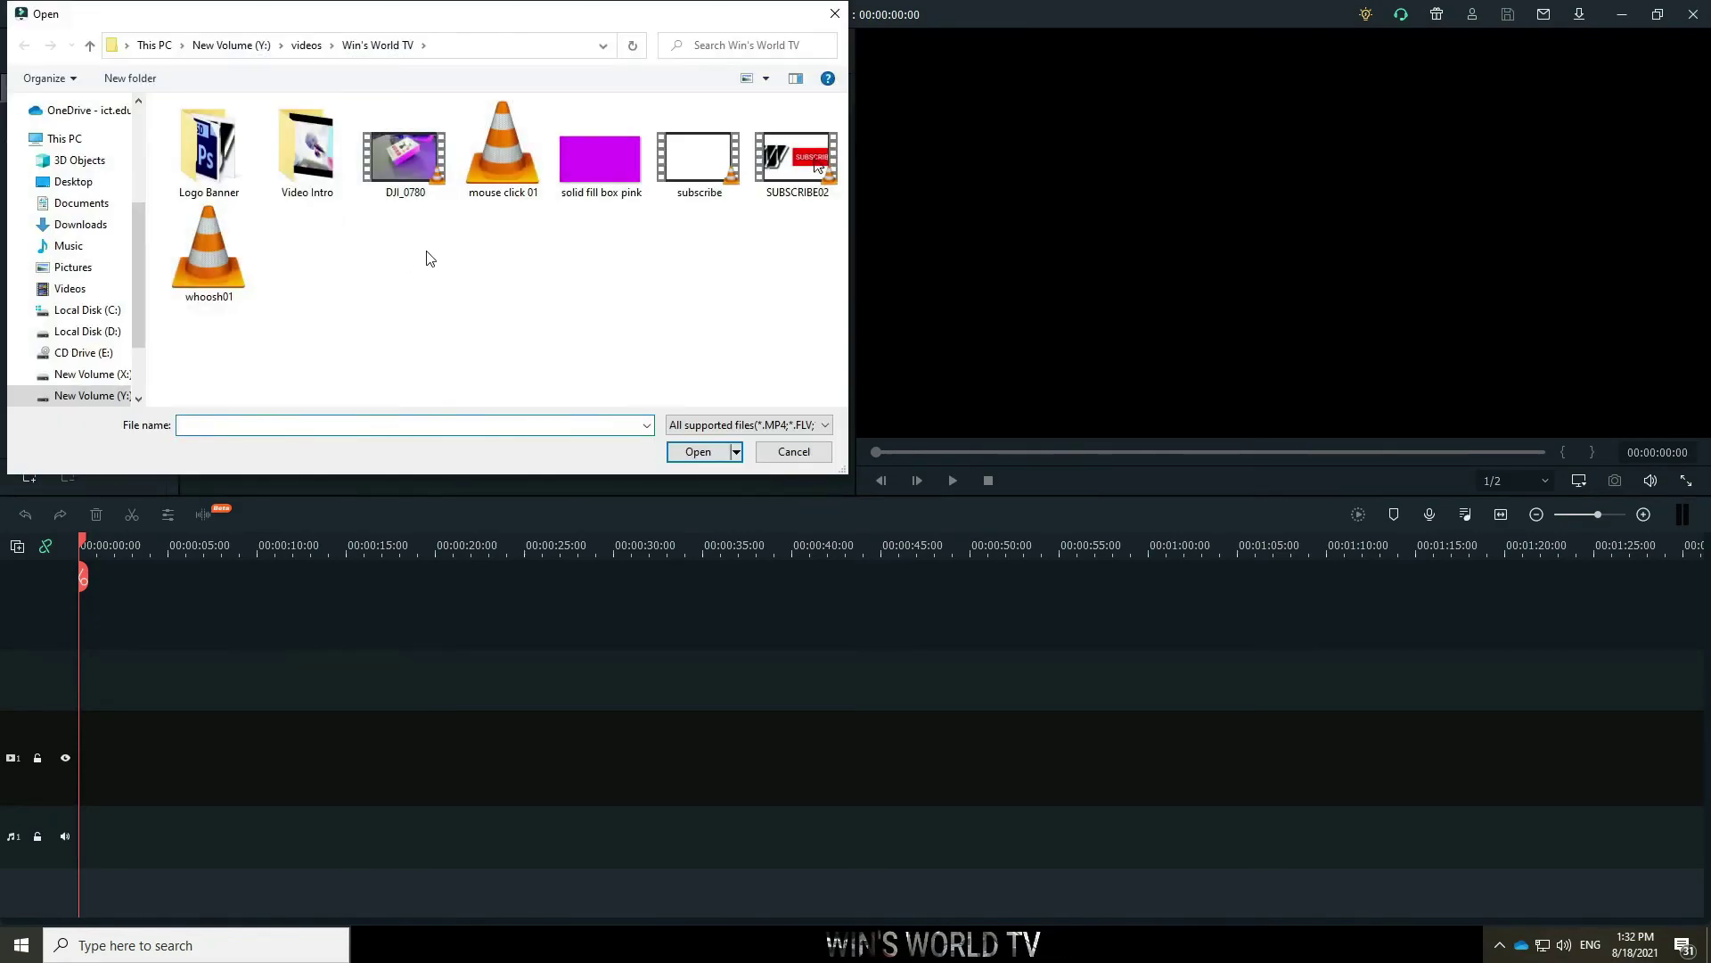
pyautogui.click(403, 153)
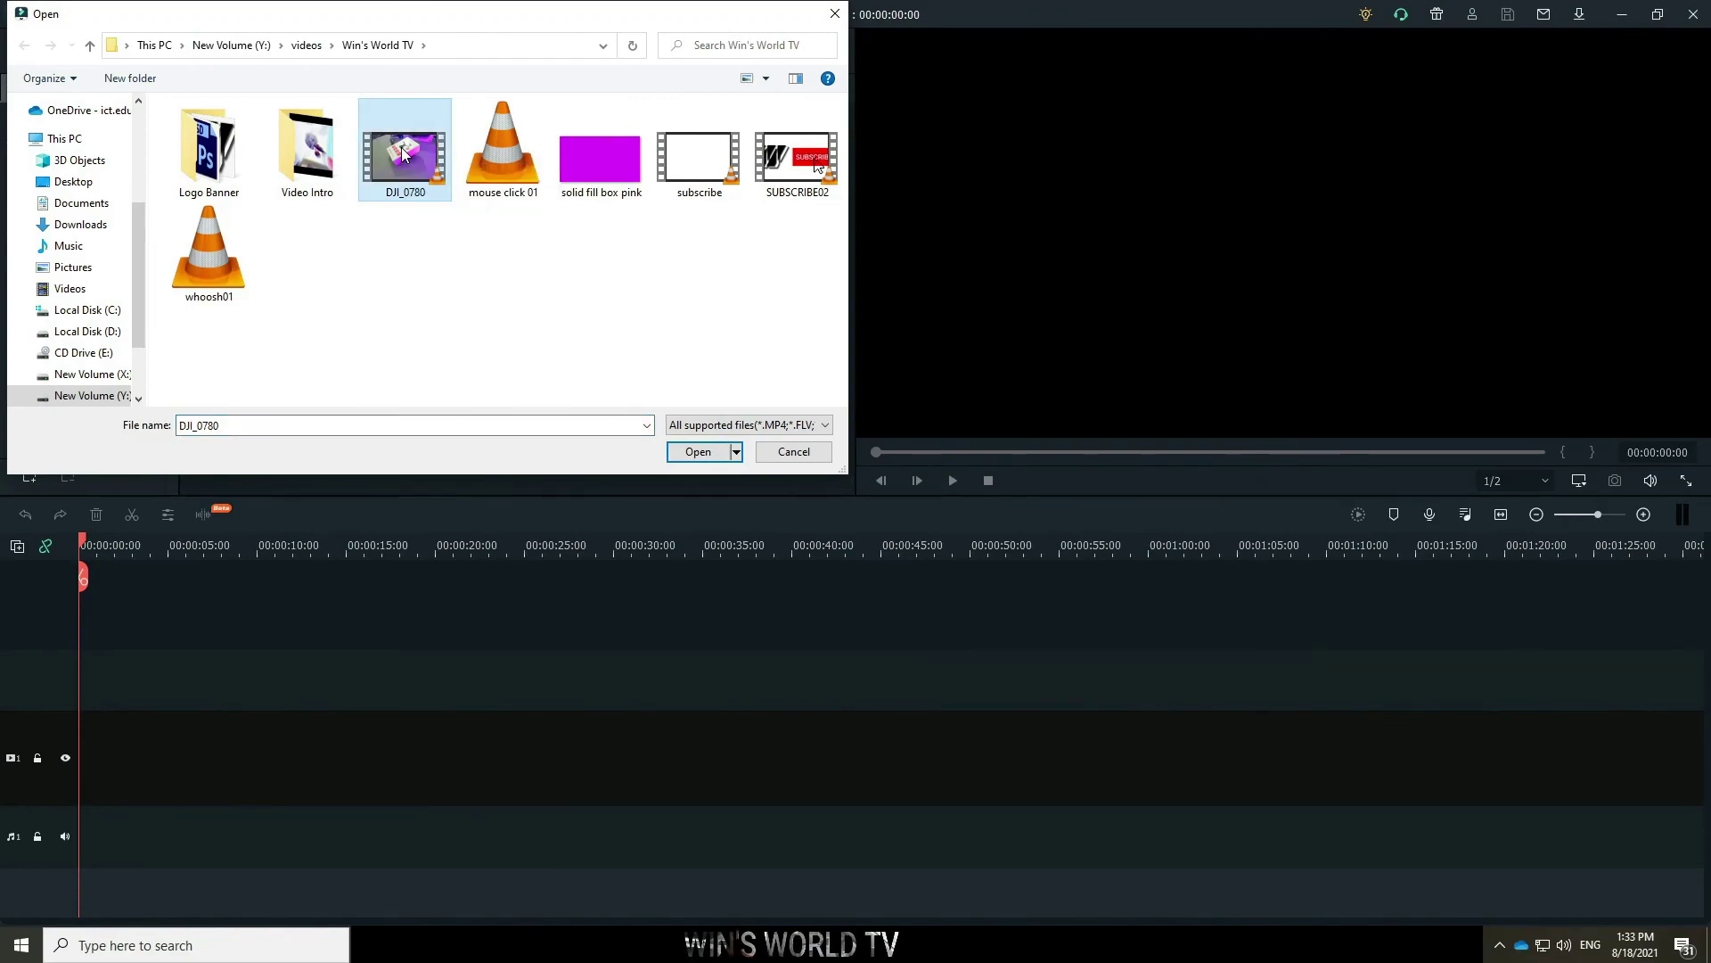
pyautogui.keyDown('ctrl'); pyautogui.click(807, 169); pyautogui.keyUp('ctrl')
pyautogui.click(697, 453)
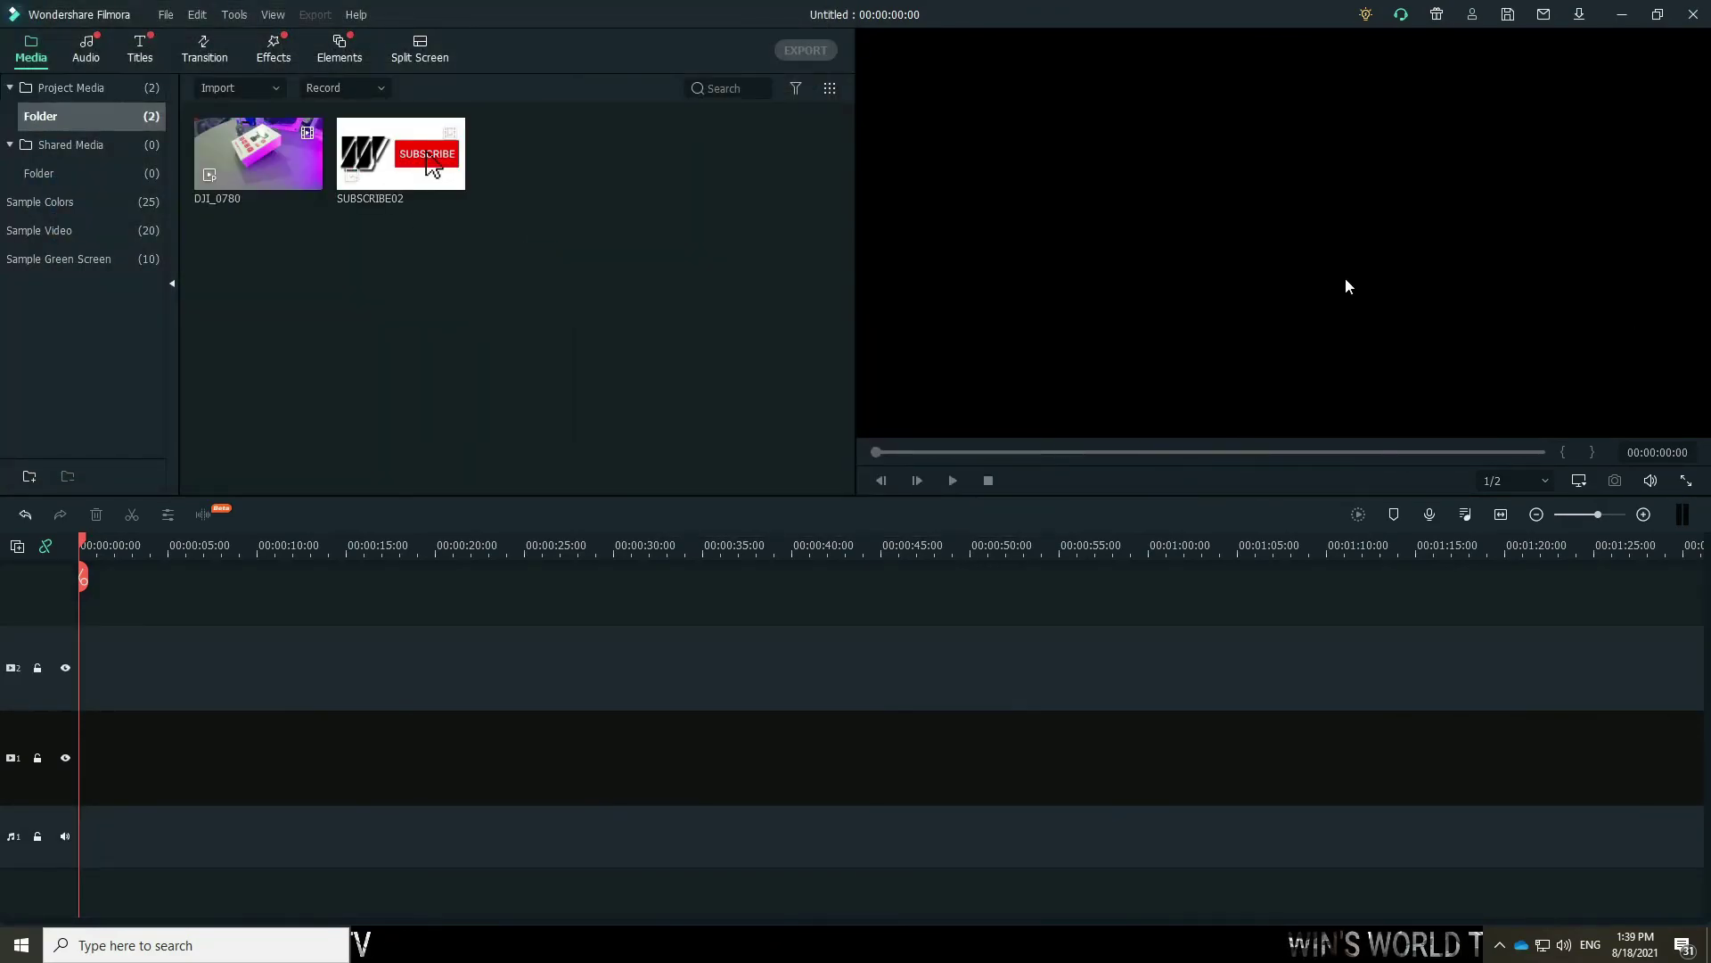
# Place DJI_0780 on video track 1, cut away everything before 00:00:17:16 and shift the remainder to the timeline start.
pyautogui.click(263, 155)
pyautogui.moveTo(288, 529); pyautogui.dragTo(92, 768)
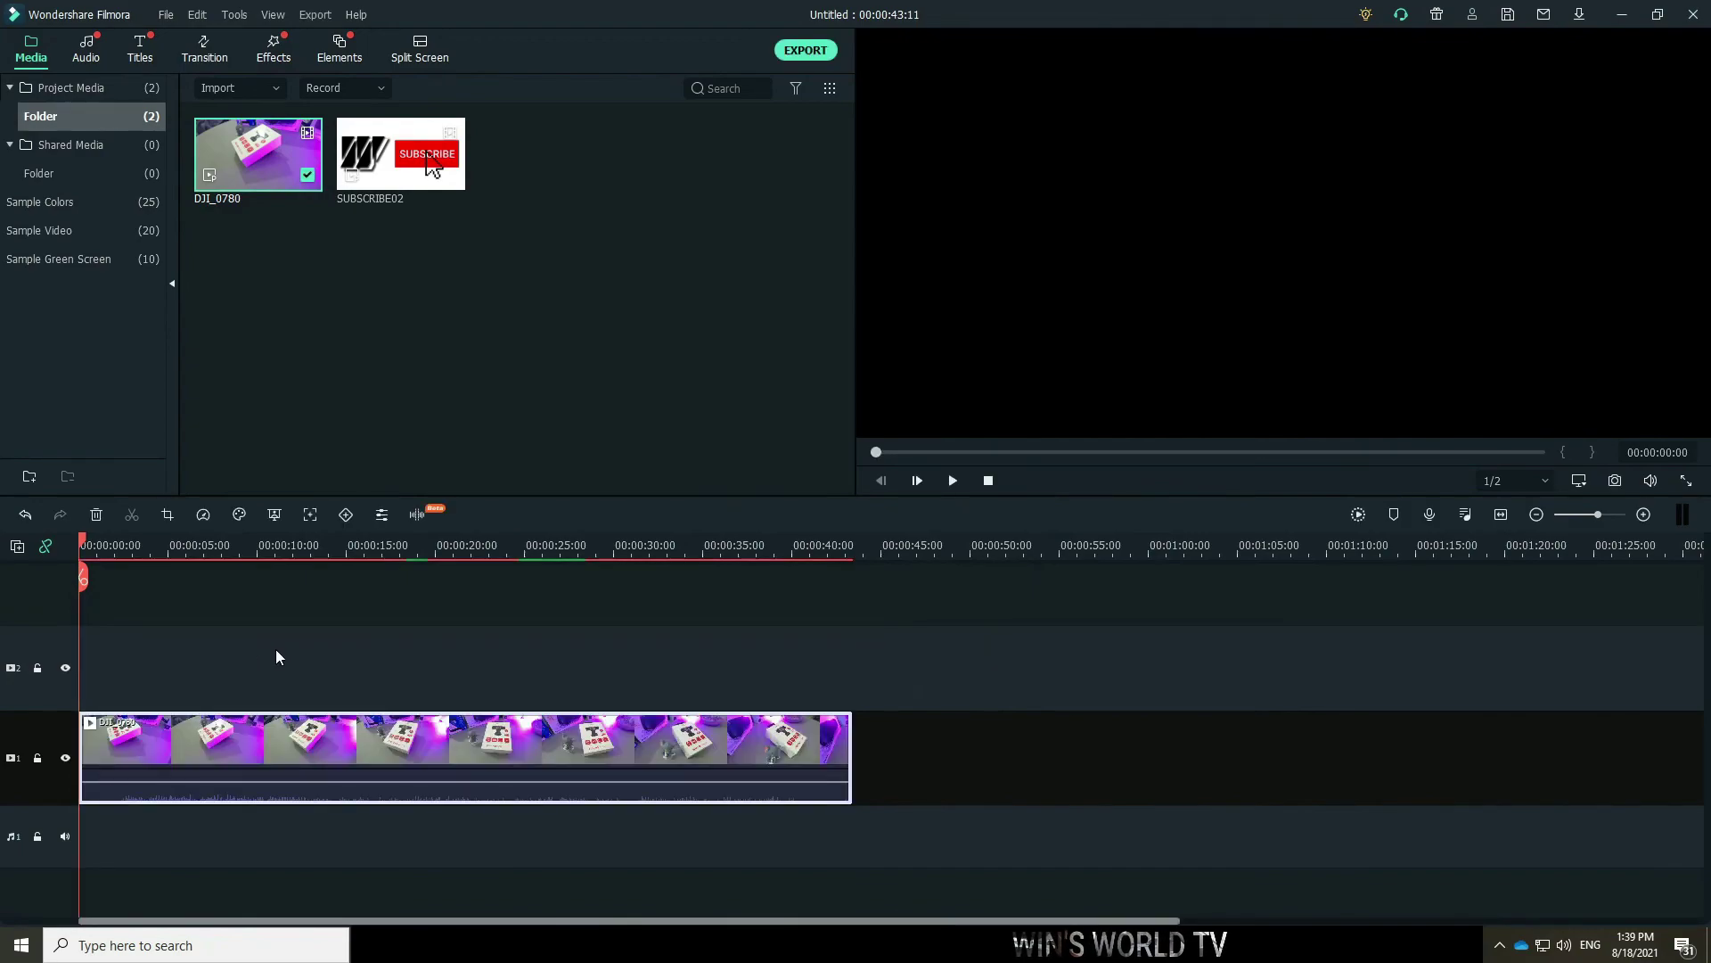
pyautogui.click(392, 548)
pyautogui.click(392, 577)
pyautogui.press('Delete')
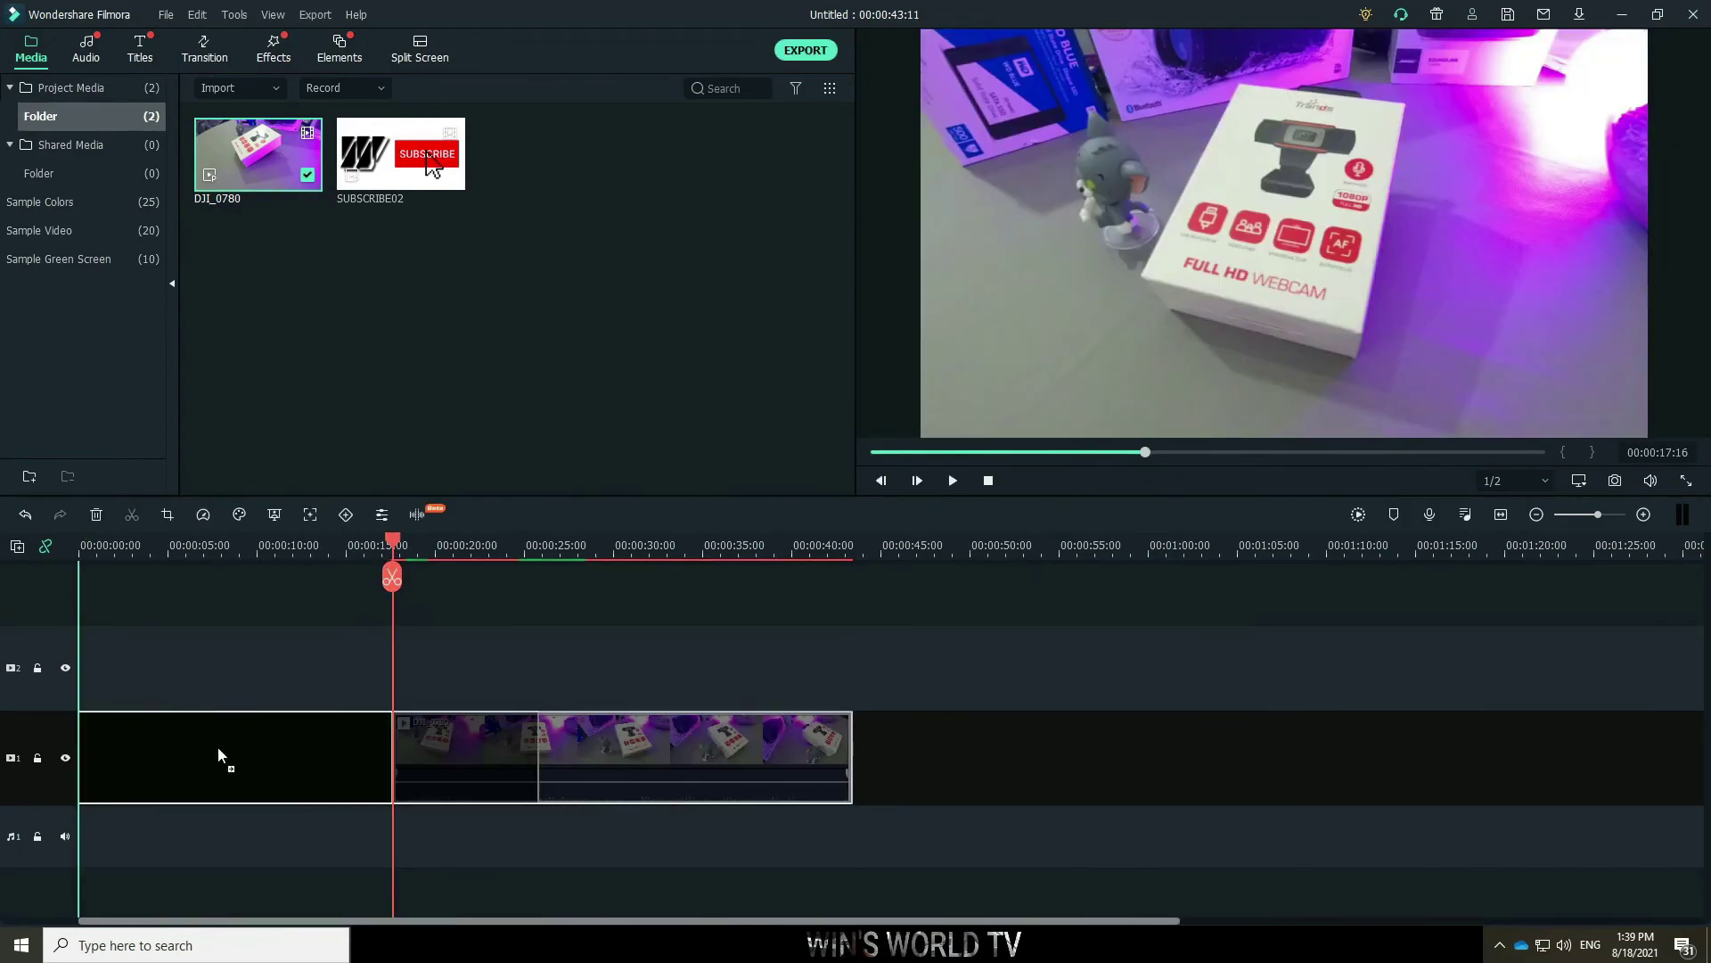
pyautogui.click(222, 754)
pyautogui.press('Delete')
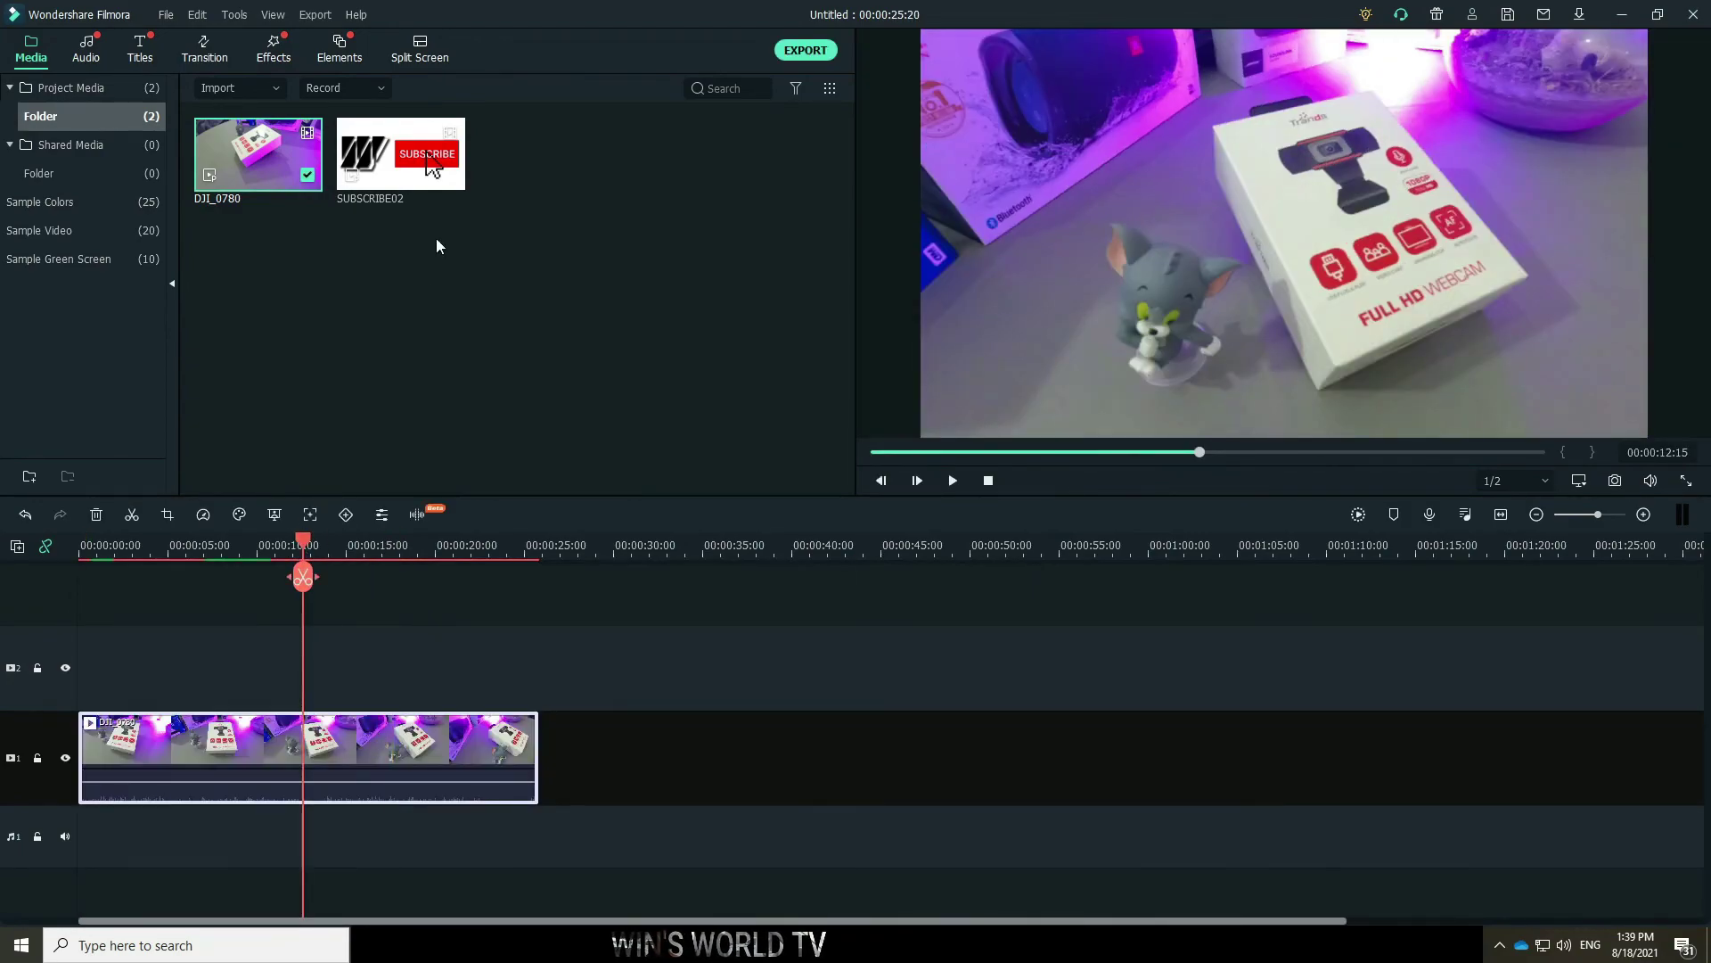
# Place SUBSCRIBE02 on video track 2 at about 00:00:04:00 and cut off the DJI_0780 clip after 00:00:12:15.
pyautogui.click(404, 152)
pyautogui.moveTo(361, 235); pyautogui.dragTo(181, 659)
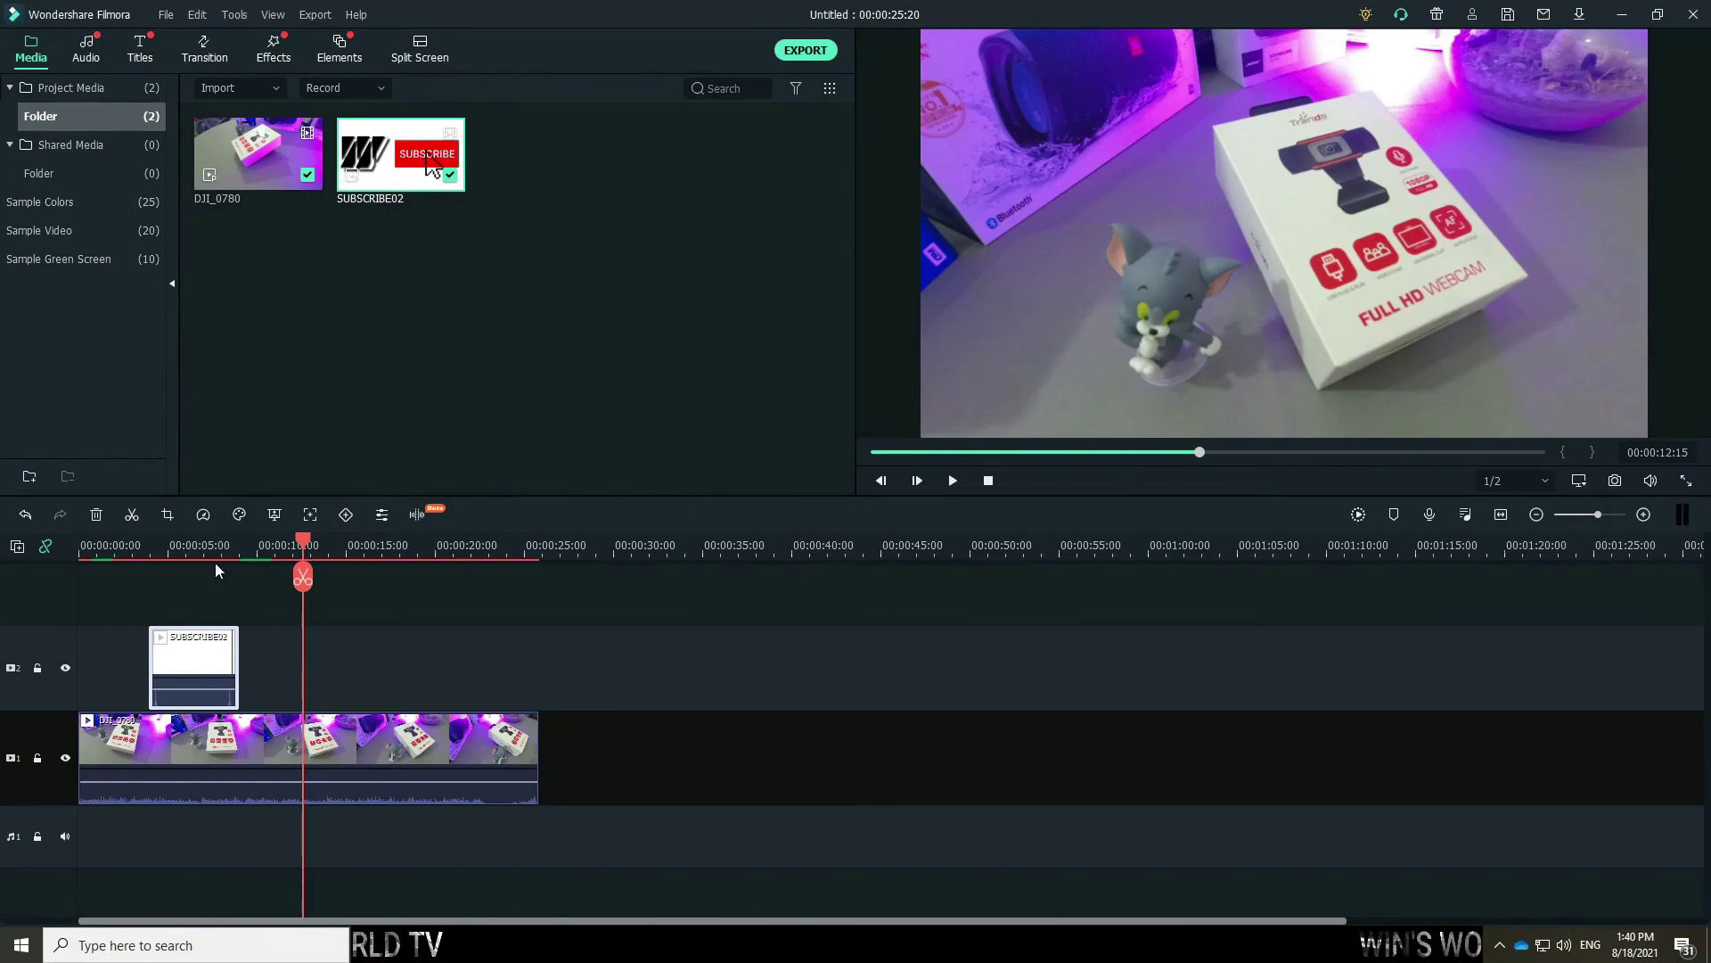
pyautogui.click(303, 577)
pyautogui.click(355, 752)
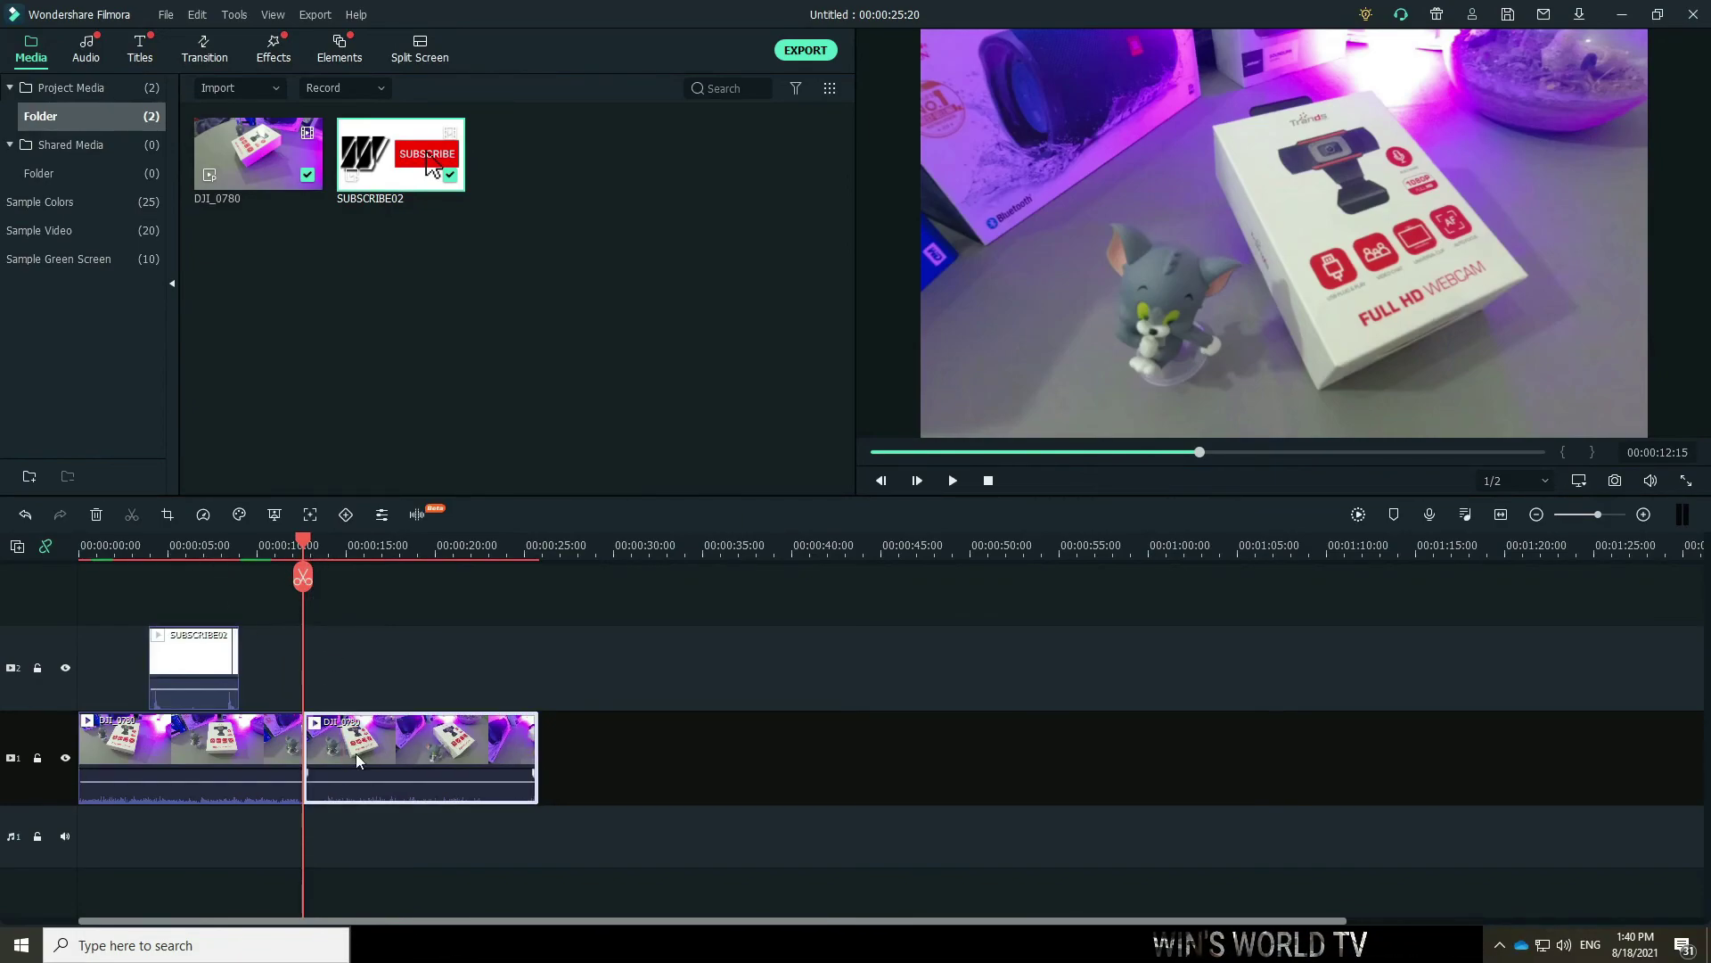
pyautogui.press('Delete')
# Shrink the SUBSCRIBE02 overlay to roughly a fifth of the frame width and place it in the video's lower-left corner.
pyautogui.click(167, 545)
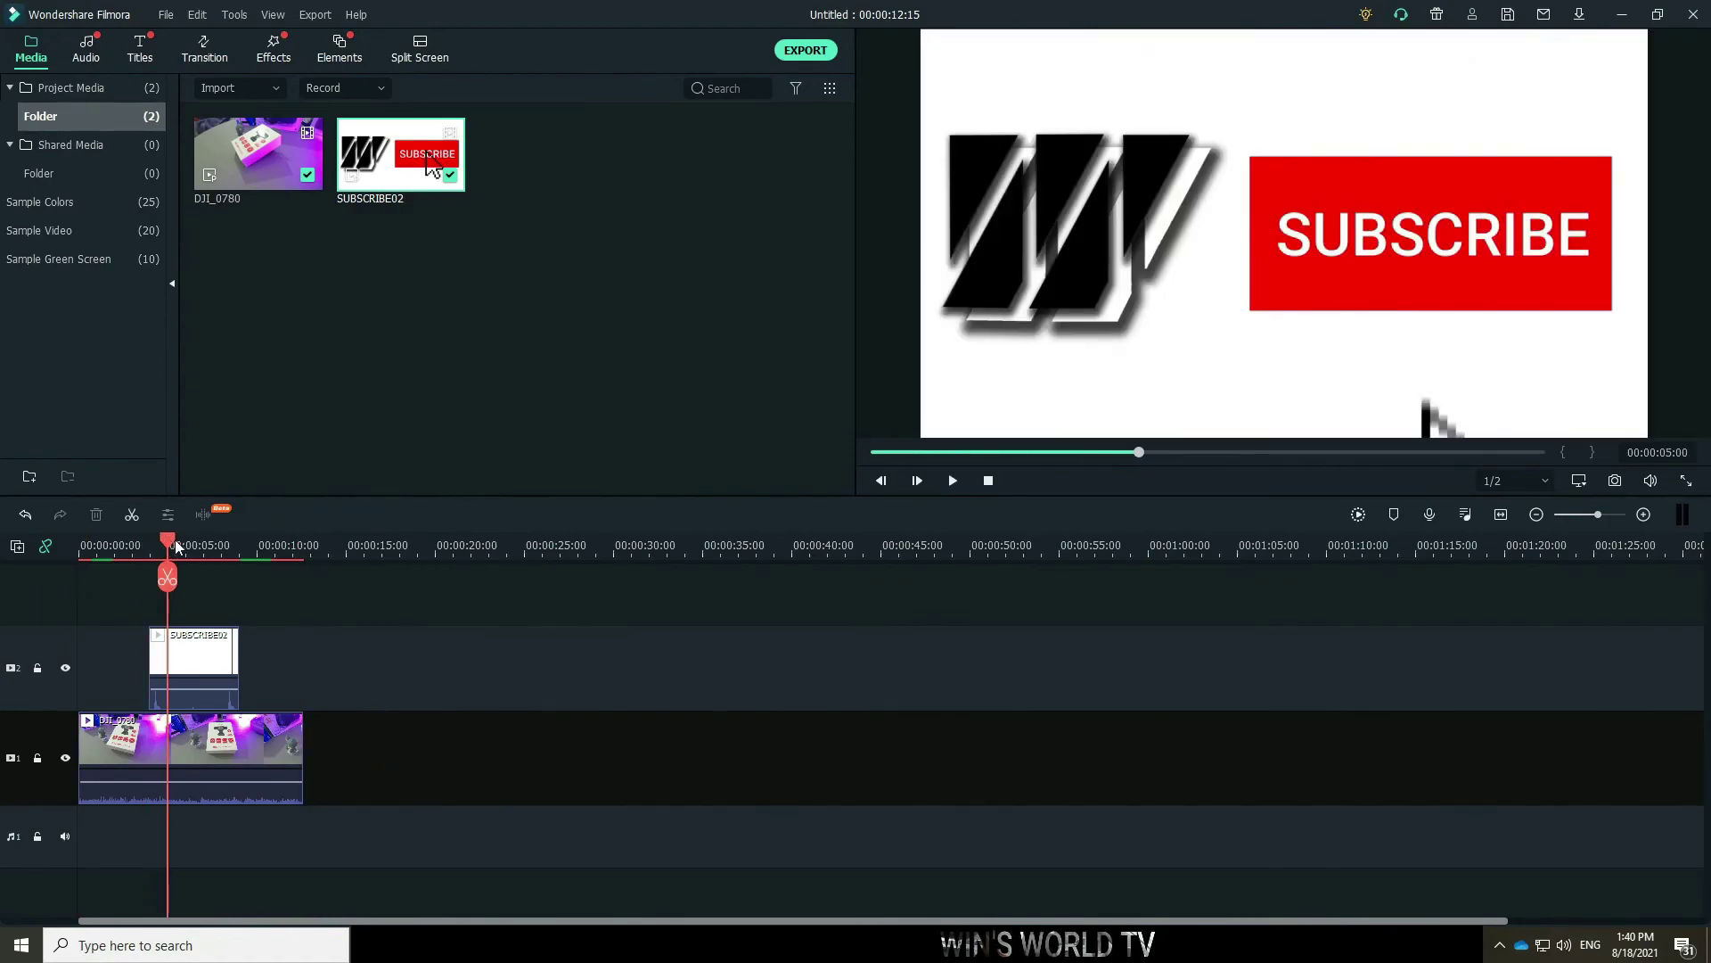
pyautogui.click(1098, 208)
pyautogui.moveTo(1092, 153); pyautogui.dragTo(1001, 372)
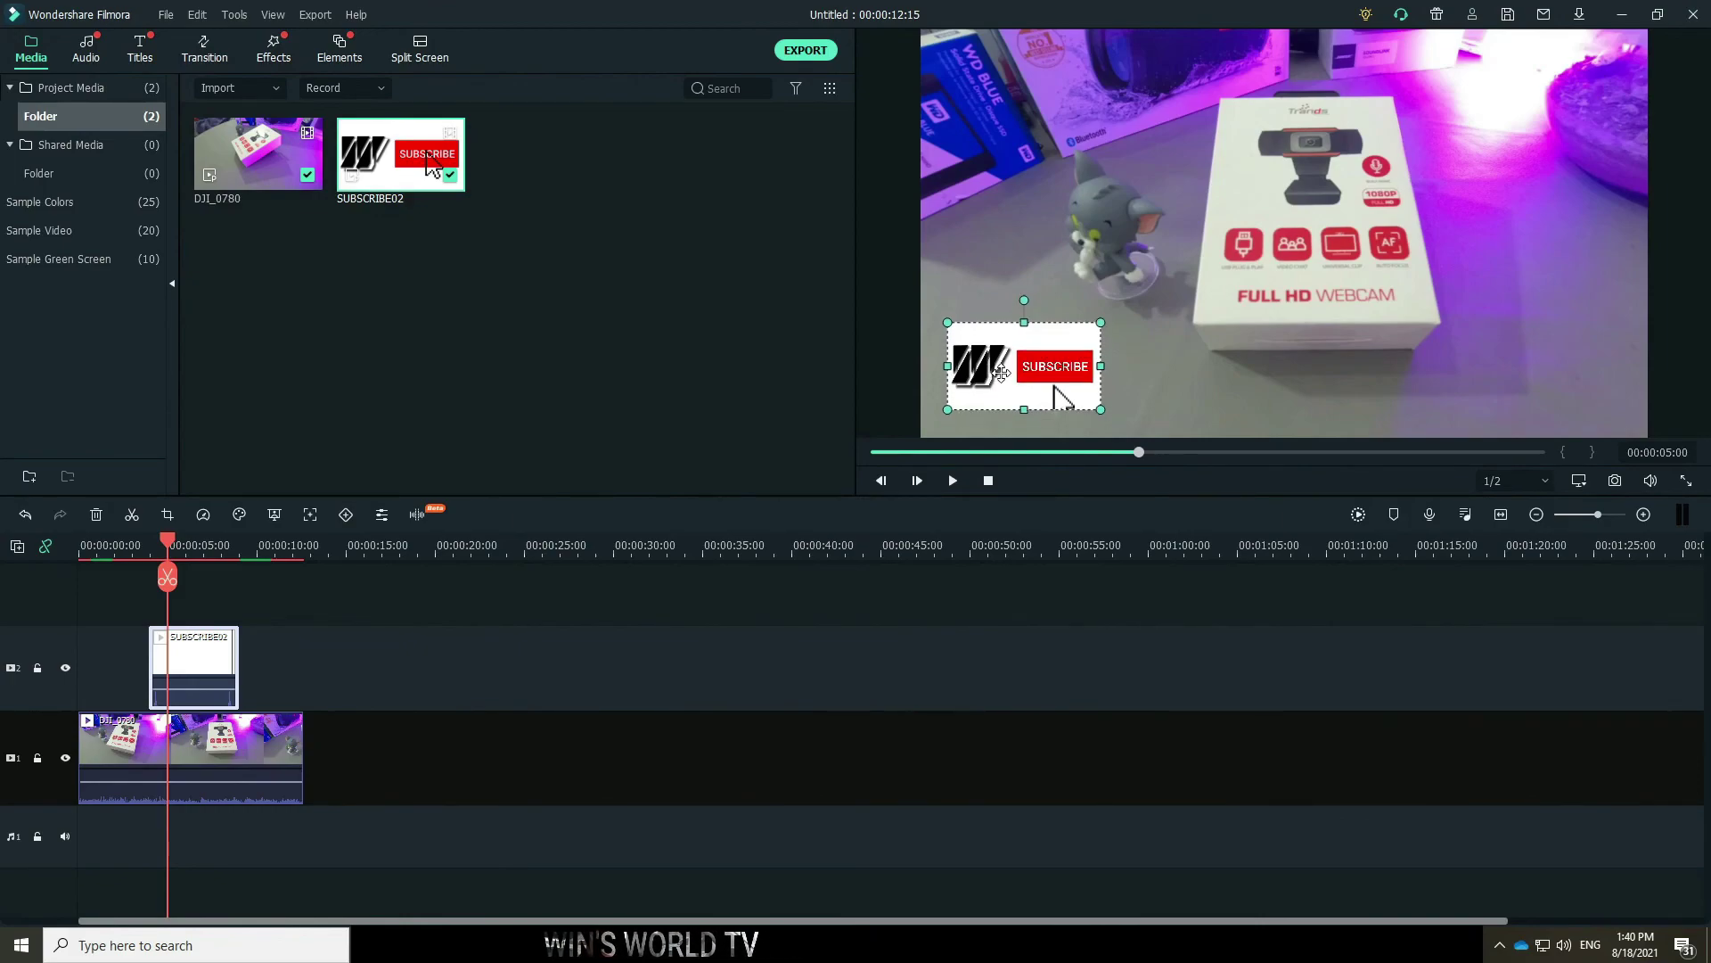
# Mute the audio of the DJI_0780 clip on video track 1.
pyautogui.moveTo(129, 552)
pyautogui.mouseDown()
pyautogui.moveTo(92, 548)
pyautogui.moveTo(168, 547)
pyautogui.moveTo(151, 549)
pyautogui.mouseUp()
pyautogui.rightClick(201, 755)
pyautogui.click(100, 548)
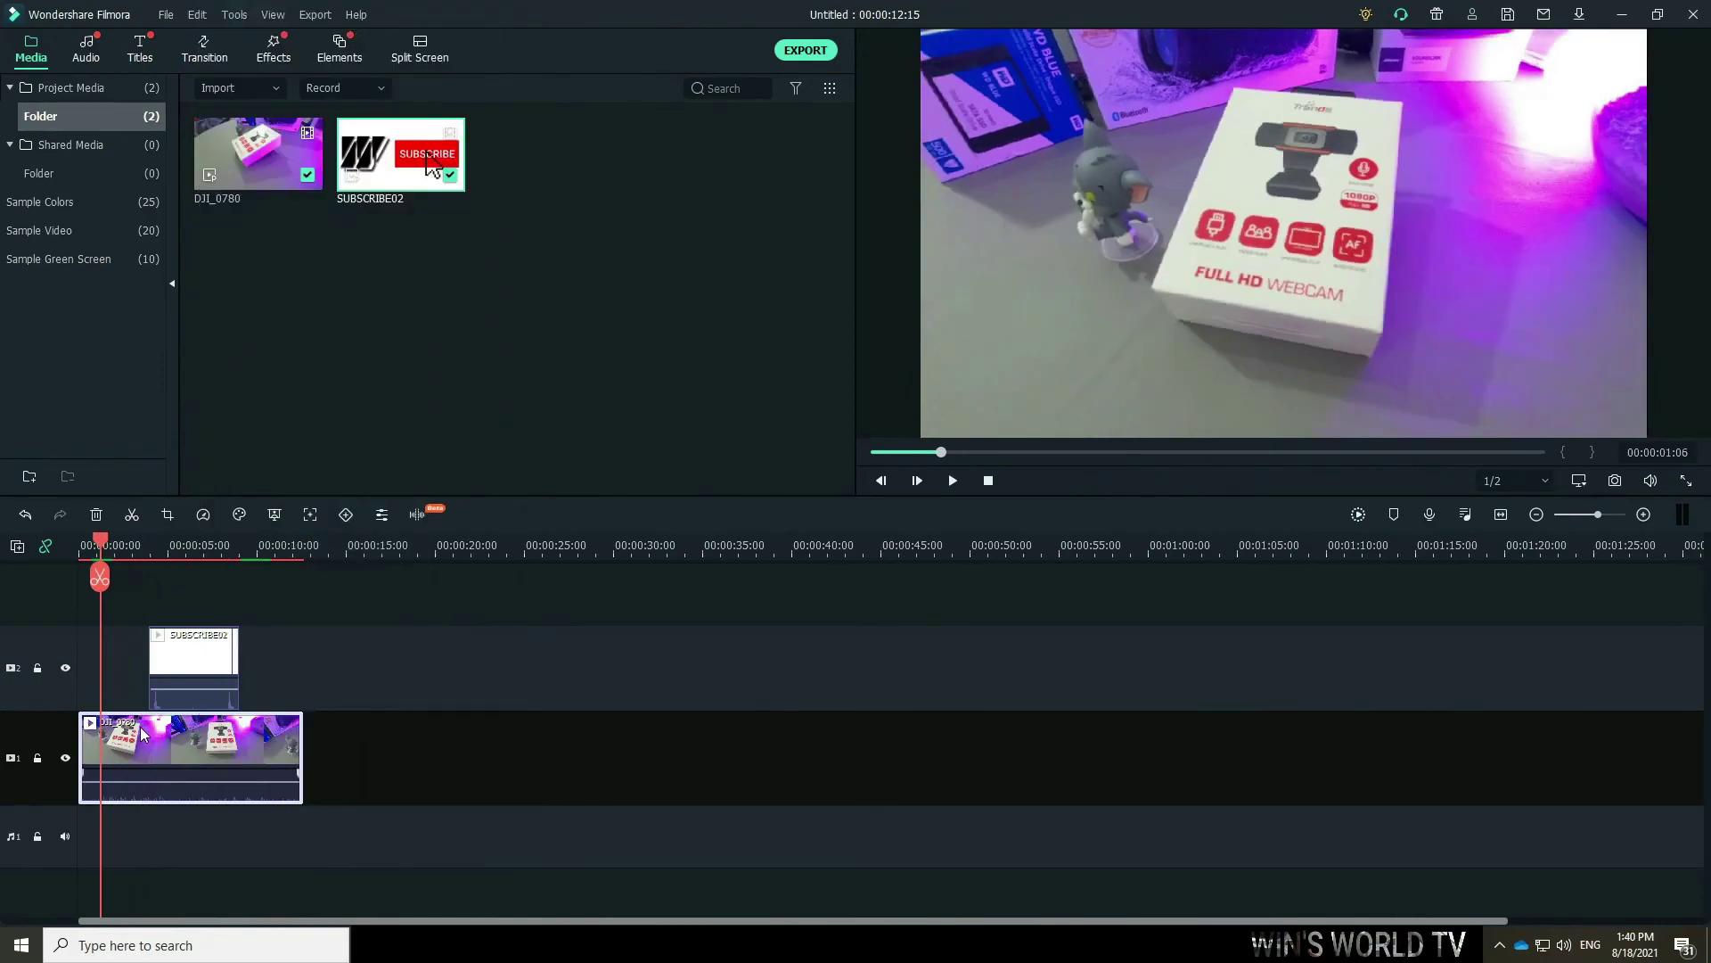
pyautogui.rightClick(141, 753)
pyautogui.click(191, 542)
# Render the preview and play from 00:00:02:21 to check the subscribe overlay on the footage, returning to 00:00:06:17.
pyautogui.moveTo(941, 452); pyautogui.dragTo(1025, 452)
pyautogui.click(1356, 517)
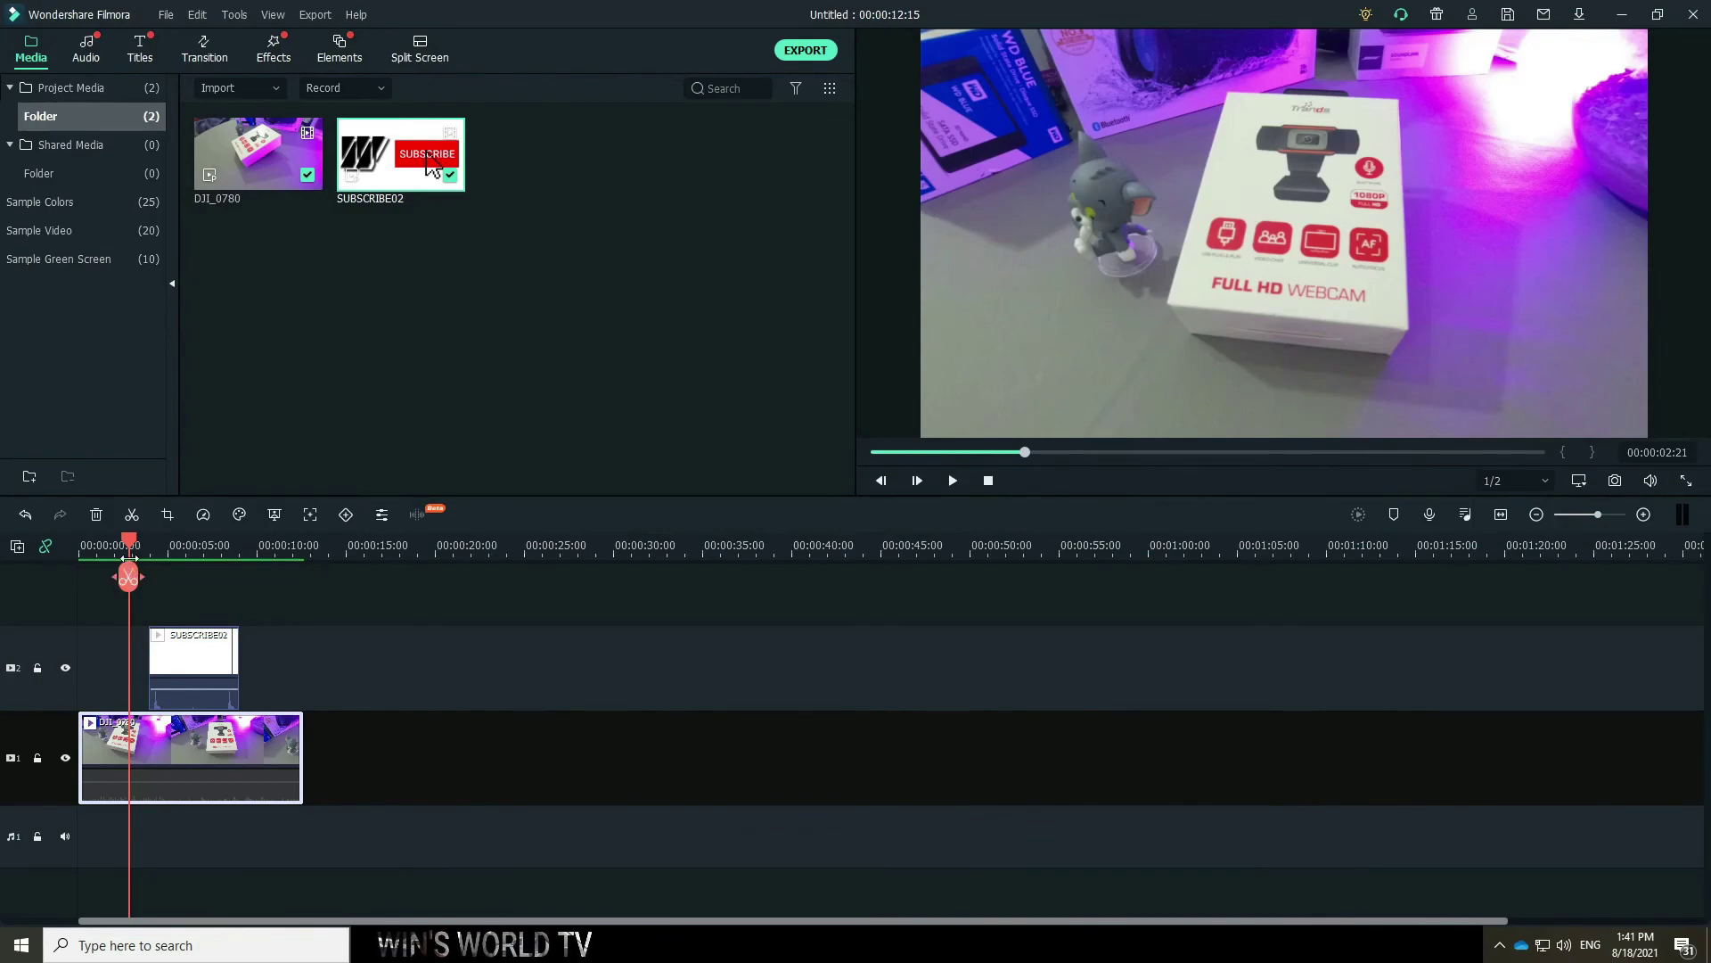
pyautogui.press('space')
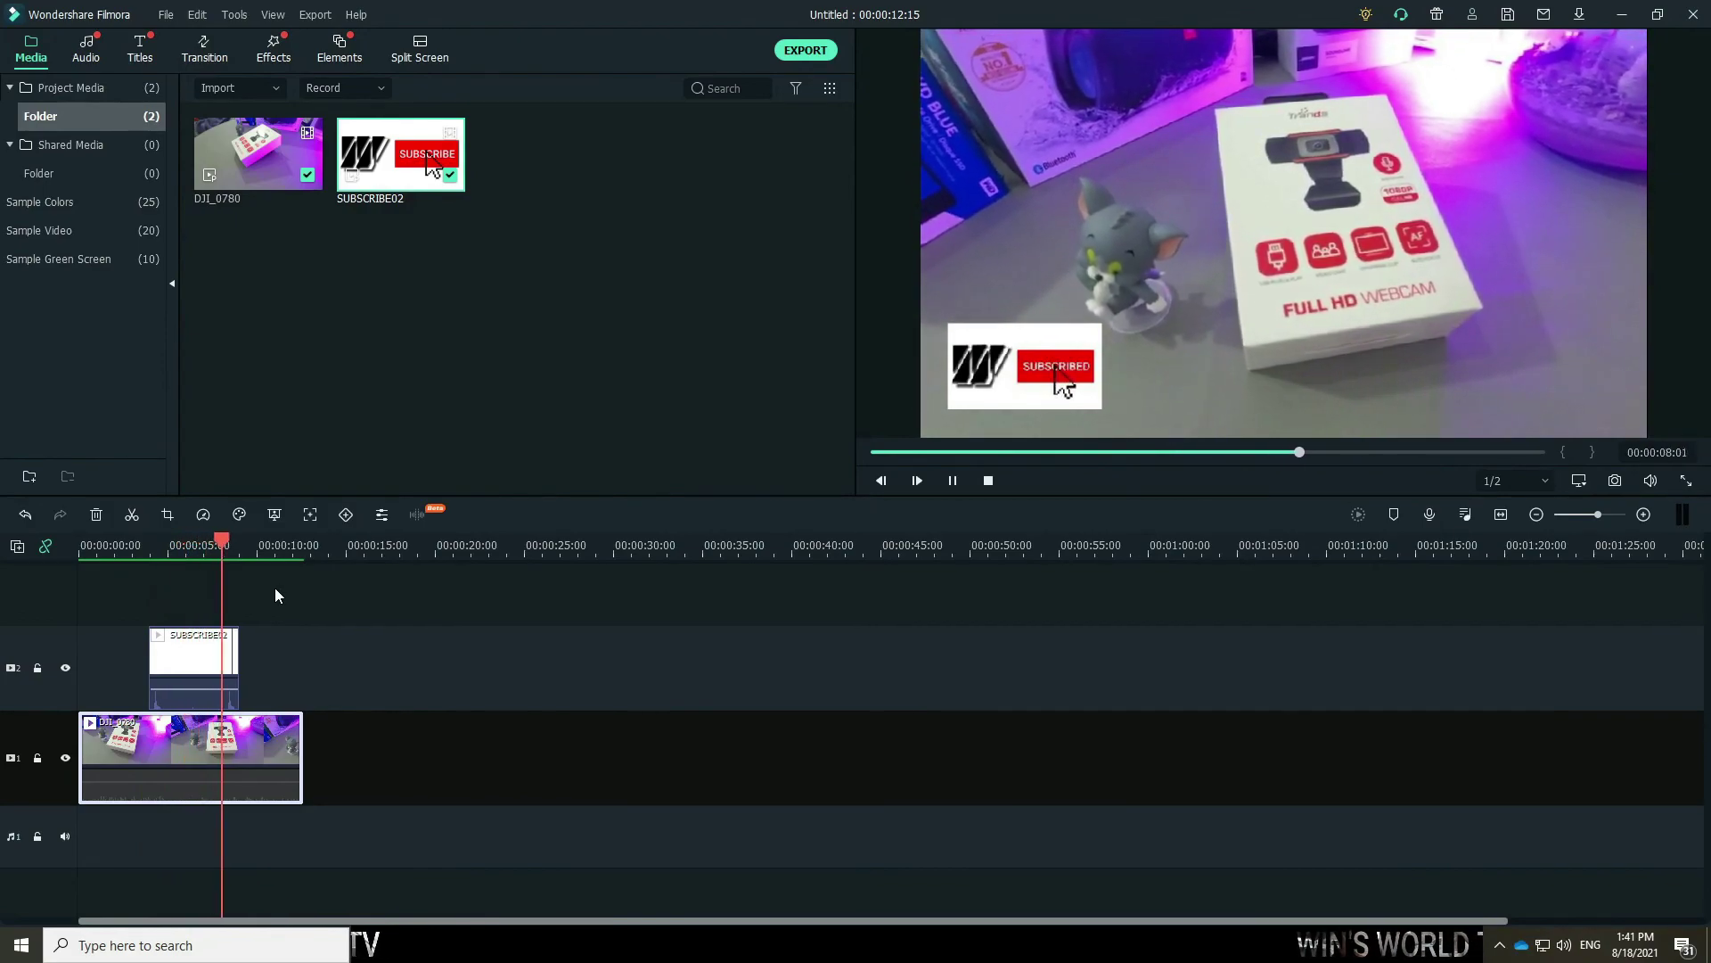
pyautogui.press('space')
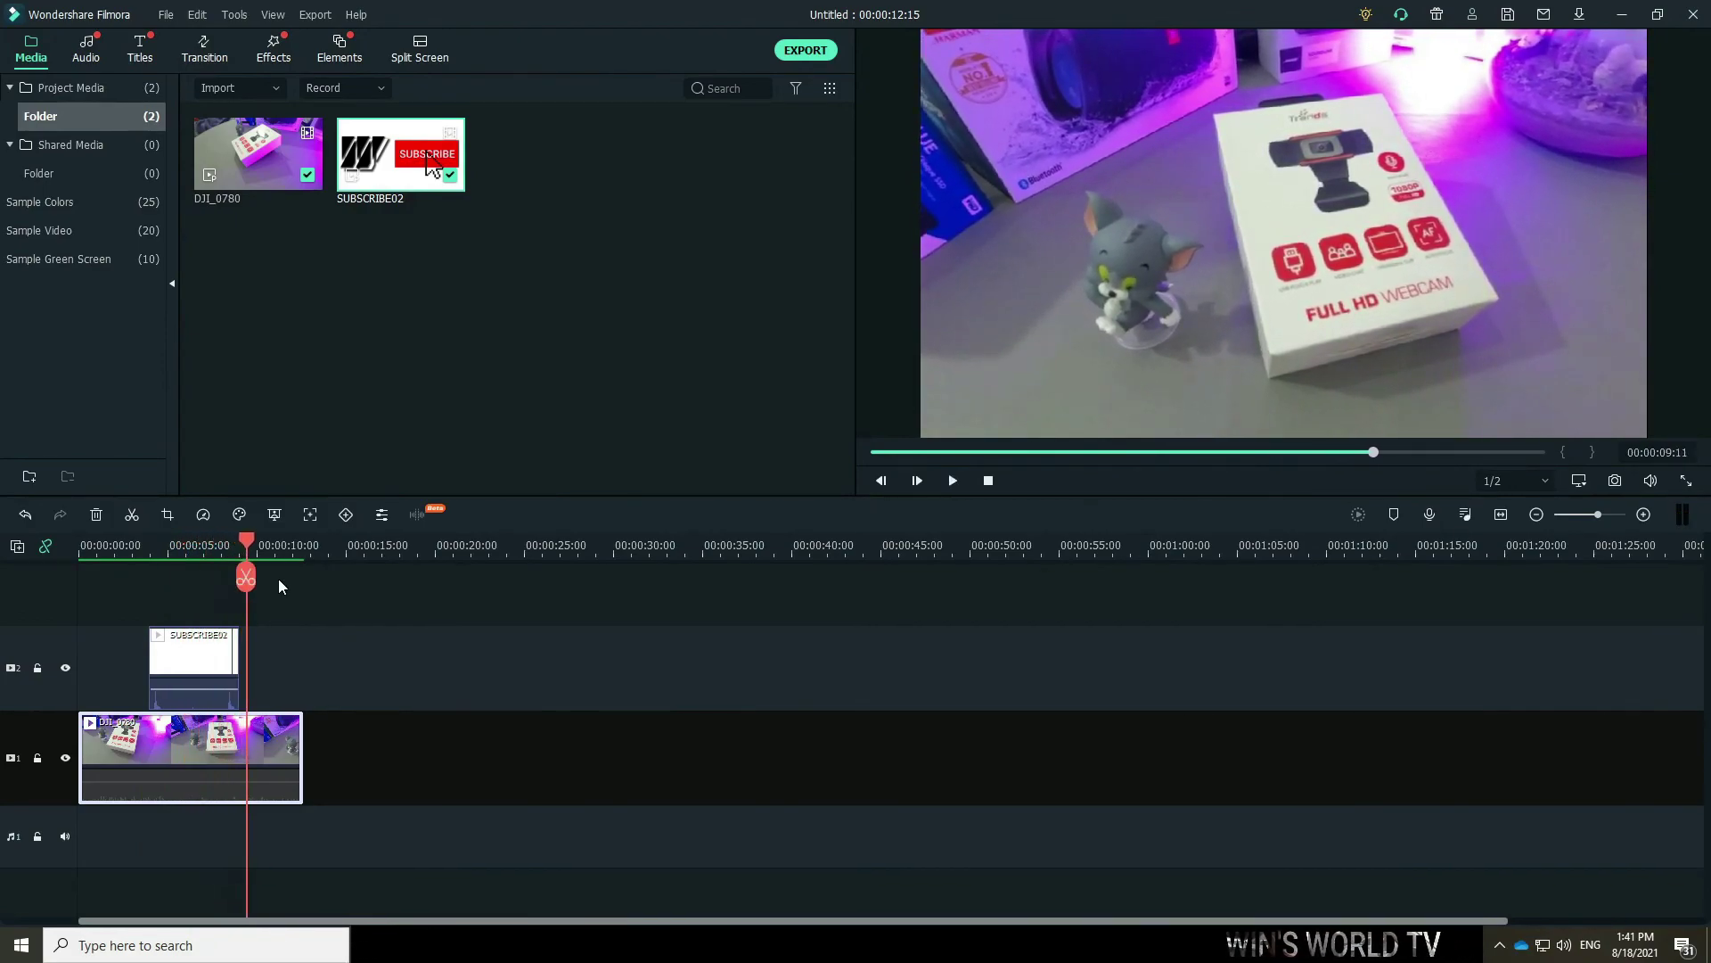
pyautogui.click(197, 545)
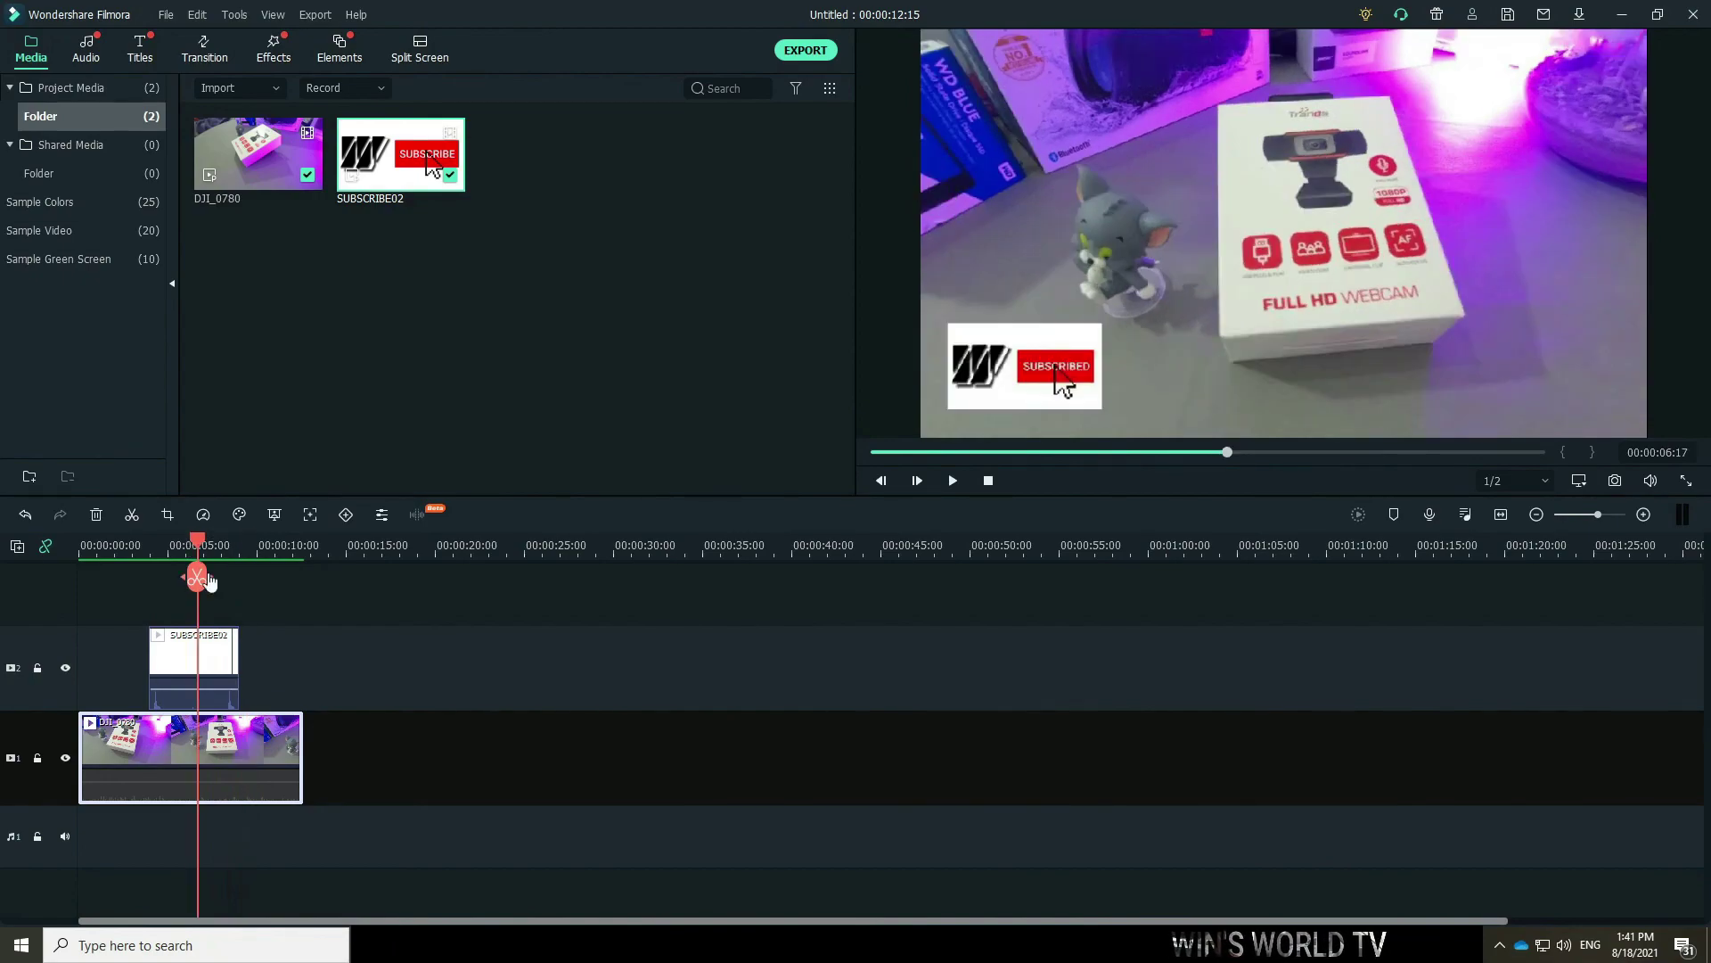
# Apply the Up Down 1 animation preset to the SUBSCRIBE02 clip on video track 2.
pyautogui.moveTo(197, 567); pyautogui.dragTo(152, 570)
pyautogui.doubleClick(192, 655)
pyautogui.click(225, 645)
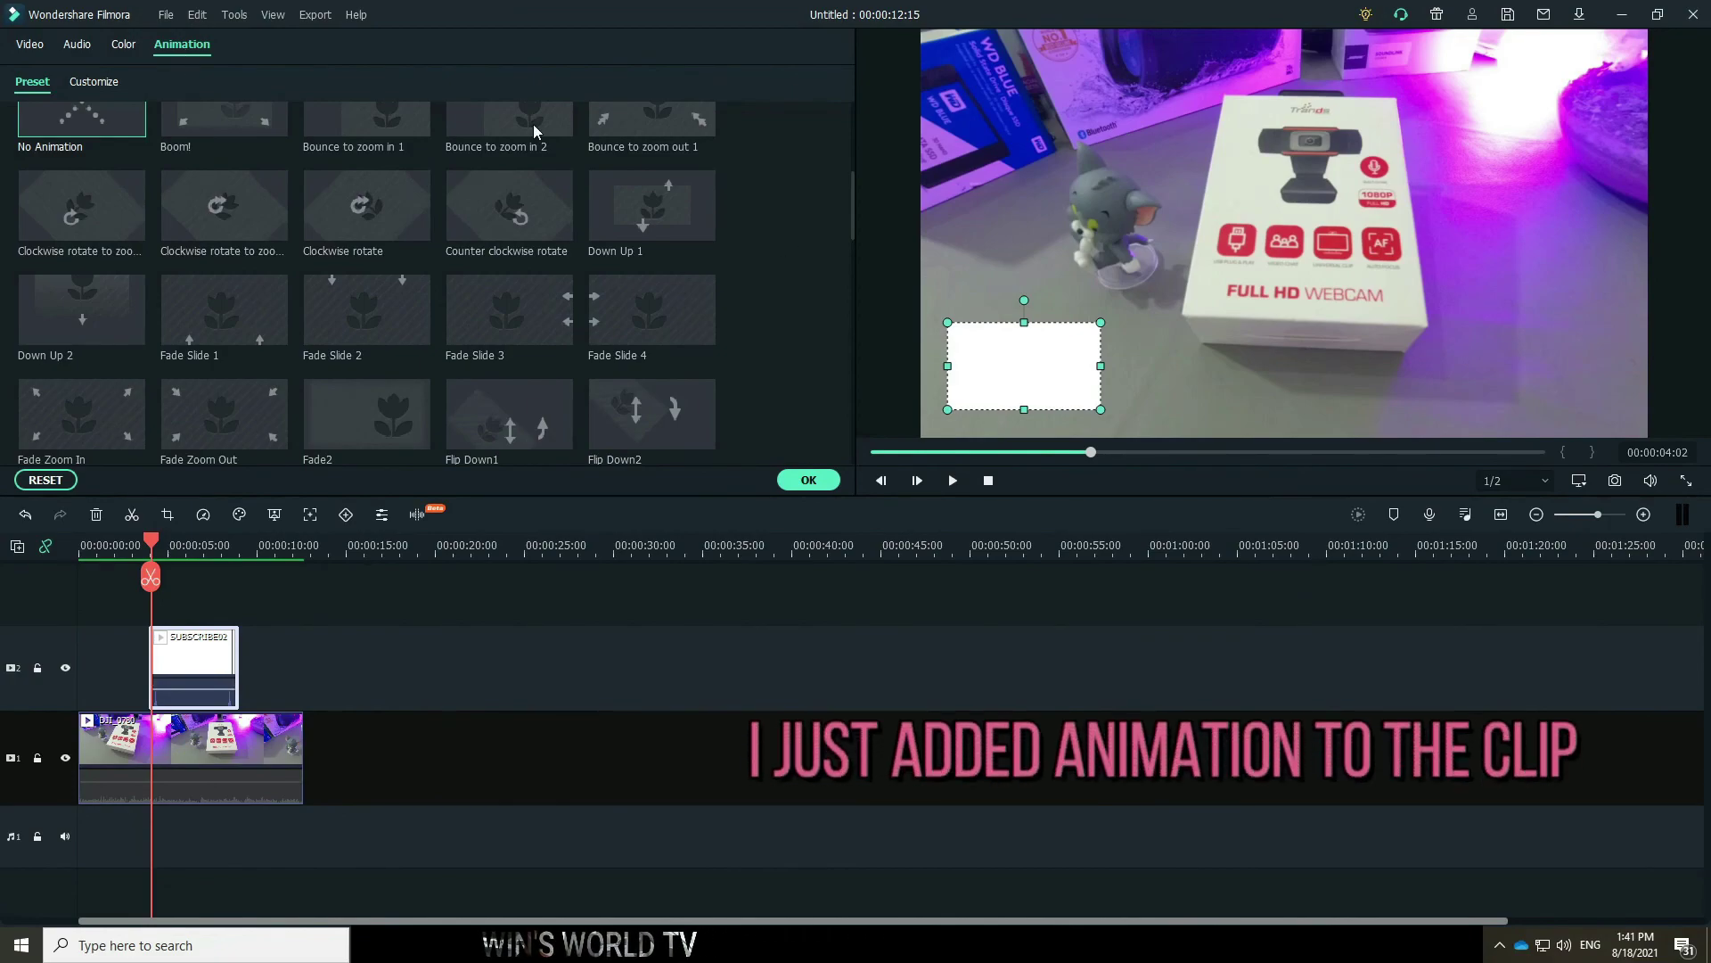
pyautogui.click(29, 45)
pyautogui.click(183, 46)
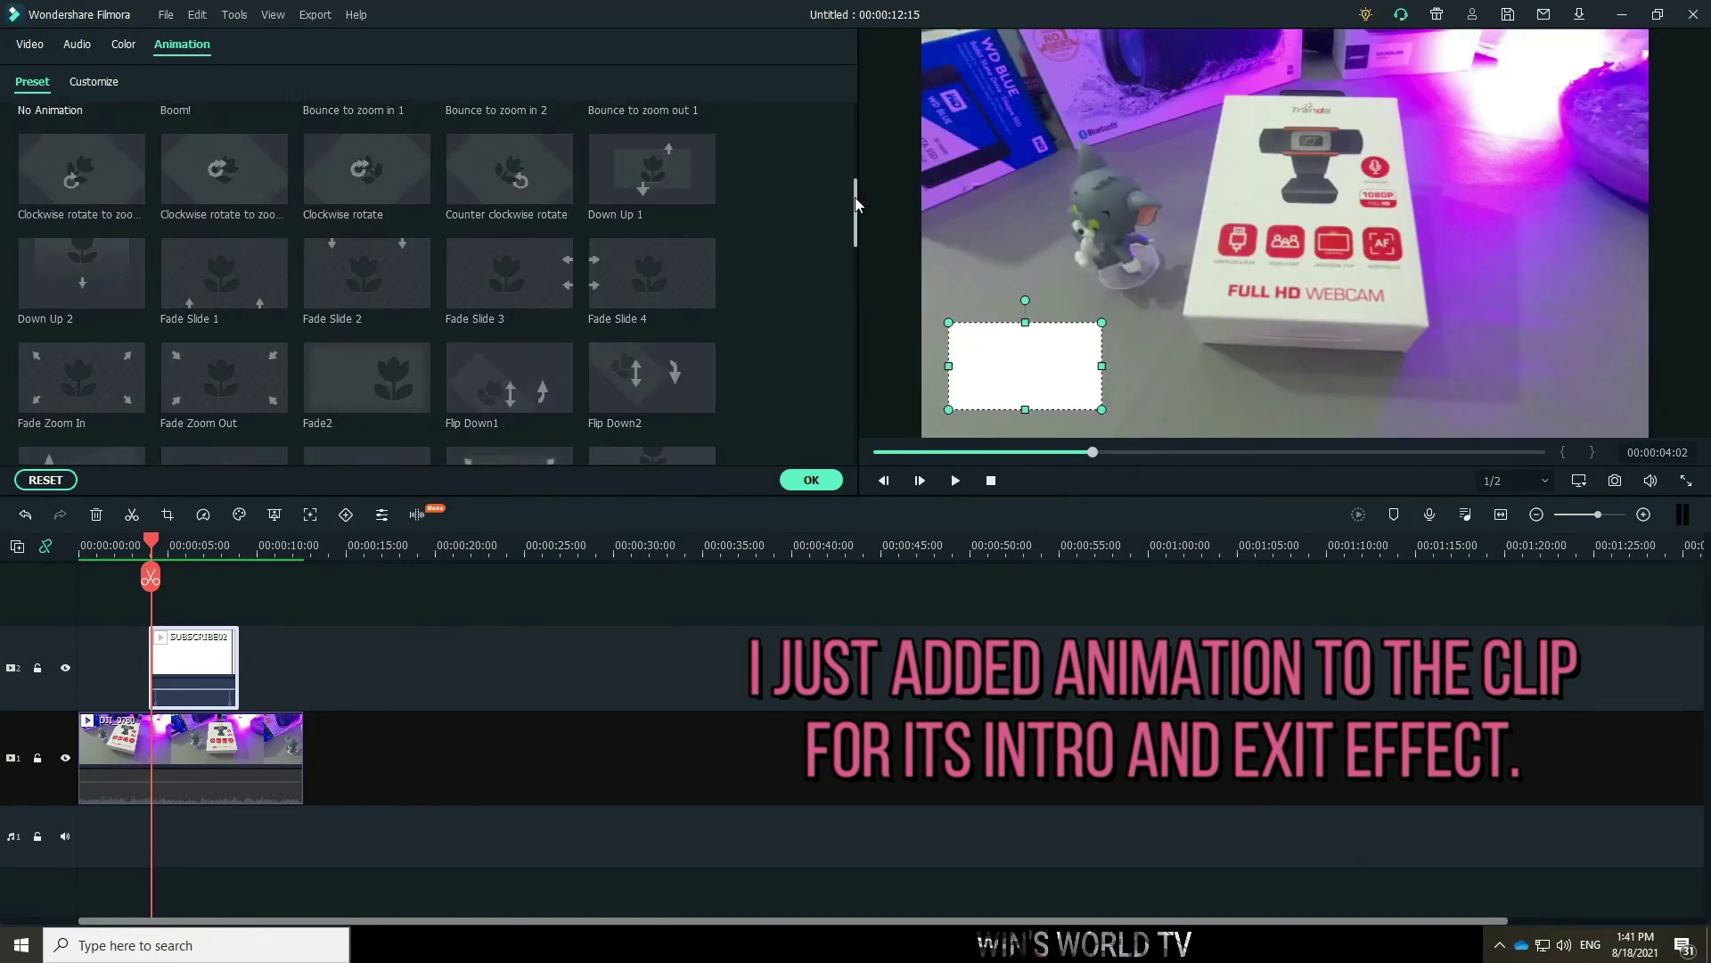
pyautogui.moveTo(854, 190); pyautogui.dragTo(875, 338)
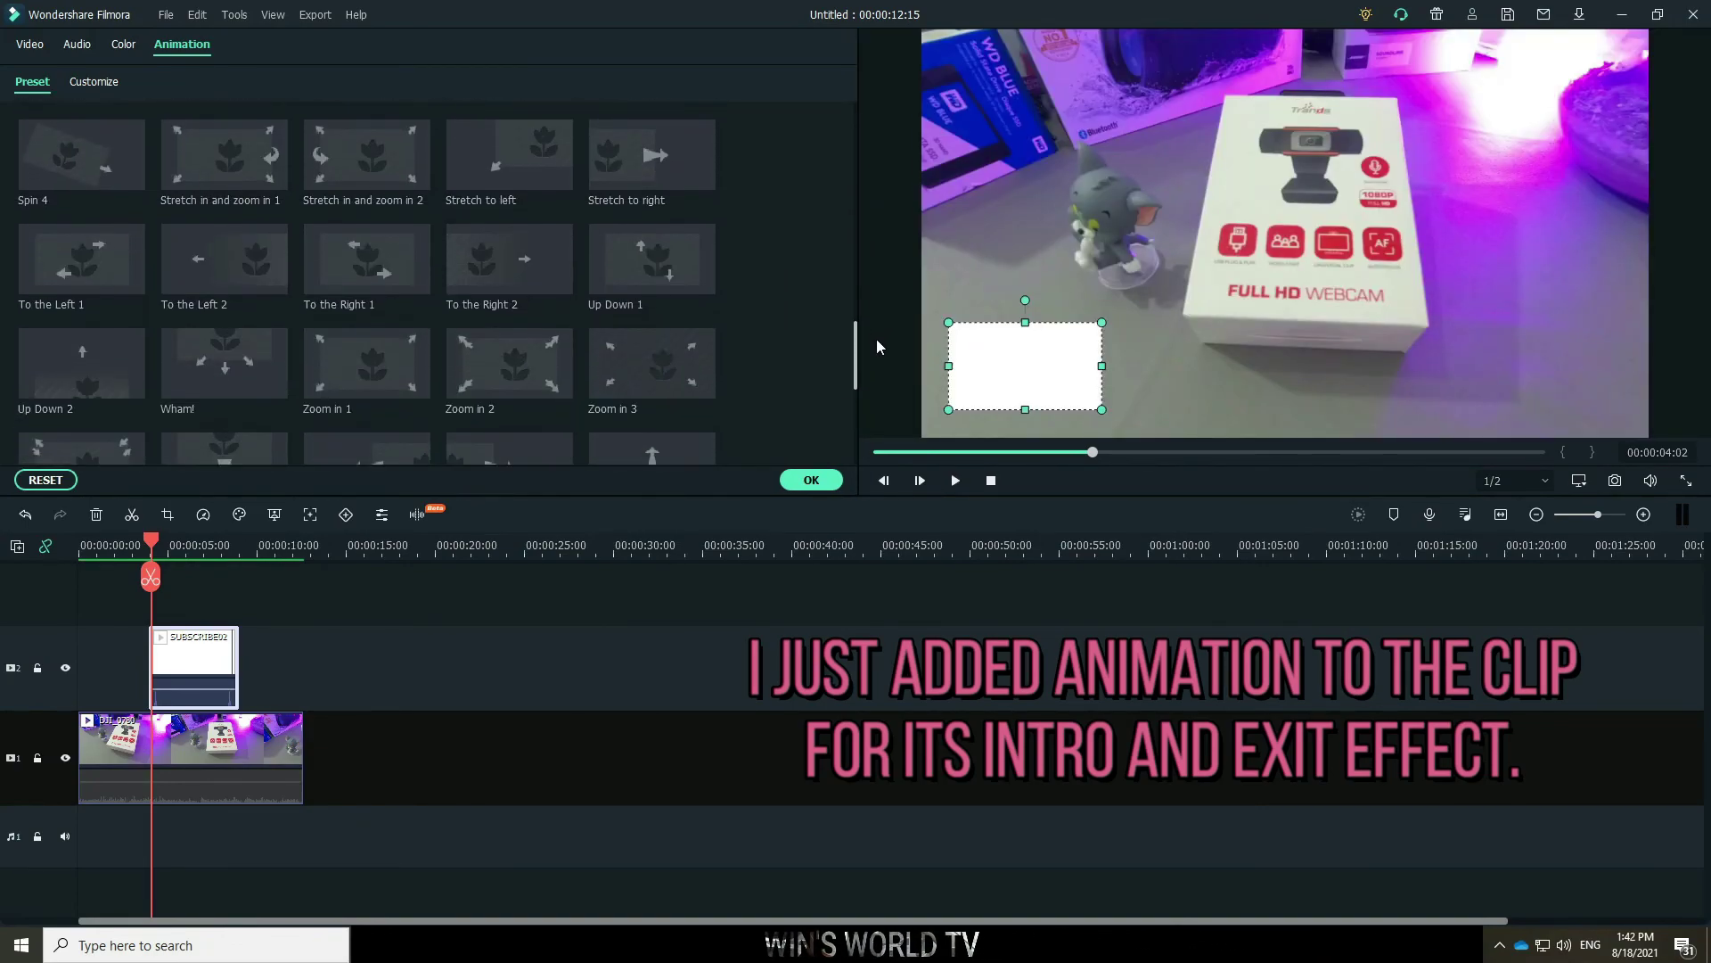
pyautogui.doubleClick(669, 267)
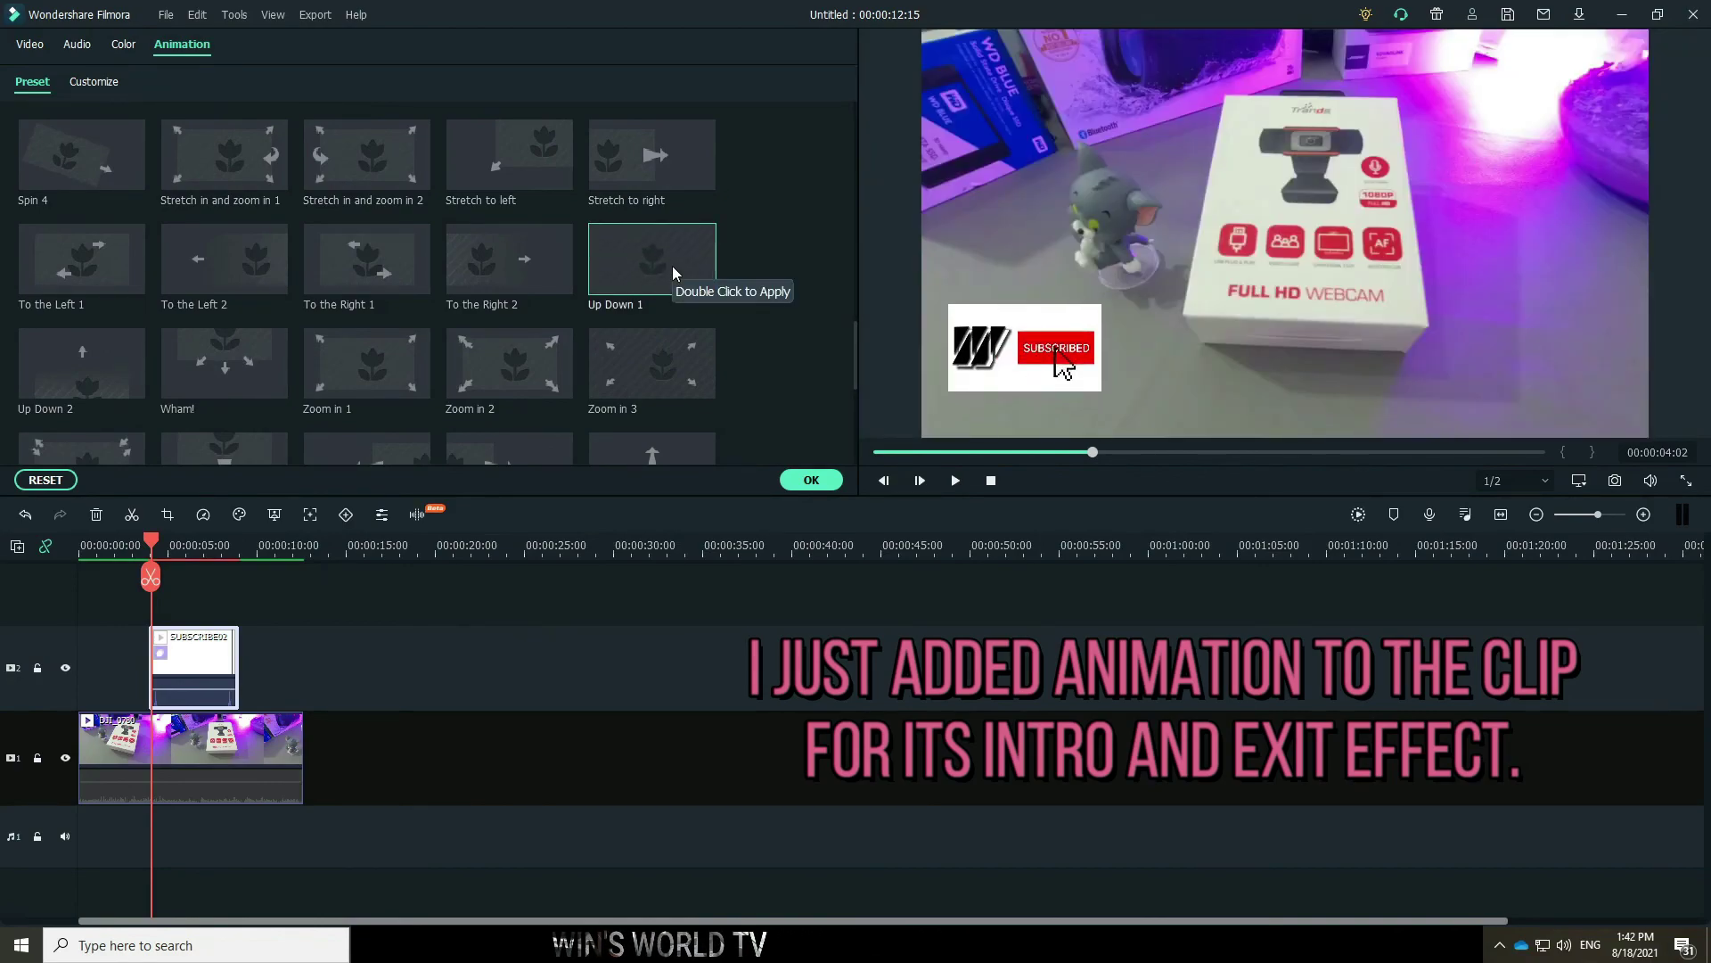
# Play back the timeline to check the overlay's entrance and exit animation, then replay it from the beginning.
pyautogui.click(100, 542)
pyautogui.press('space')
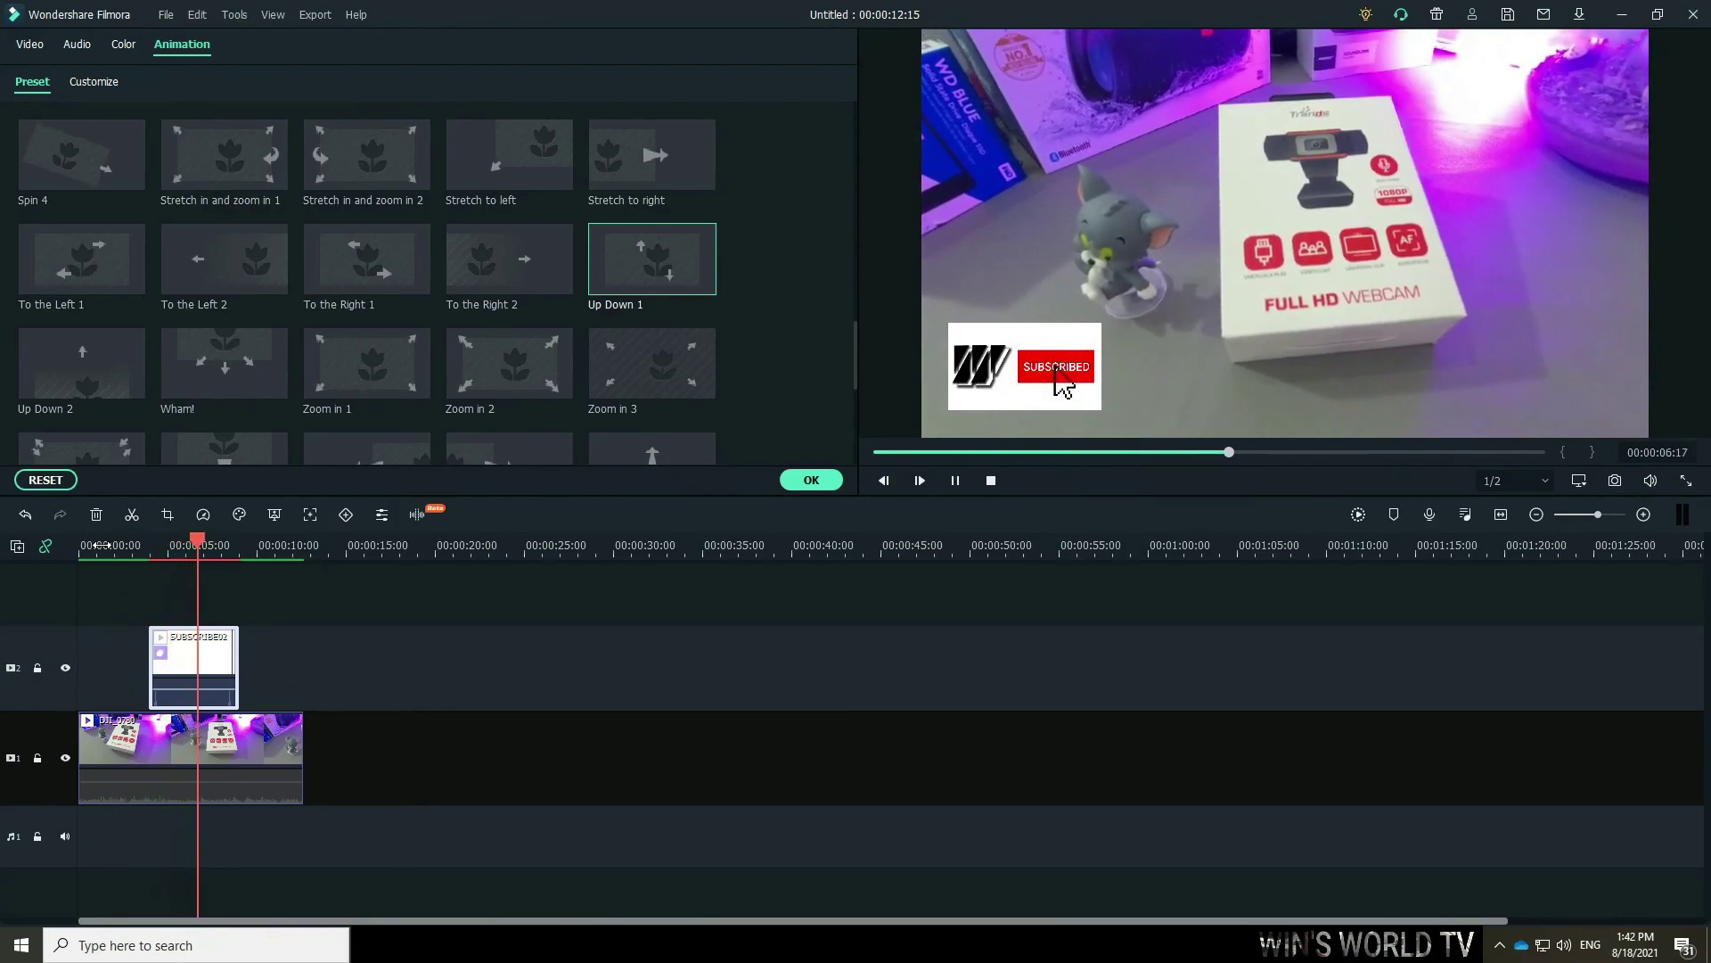
pyautogui.press('space')
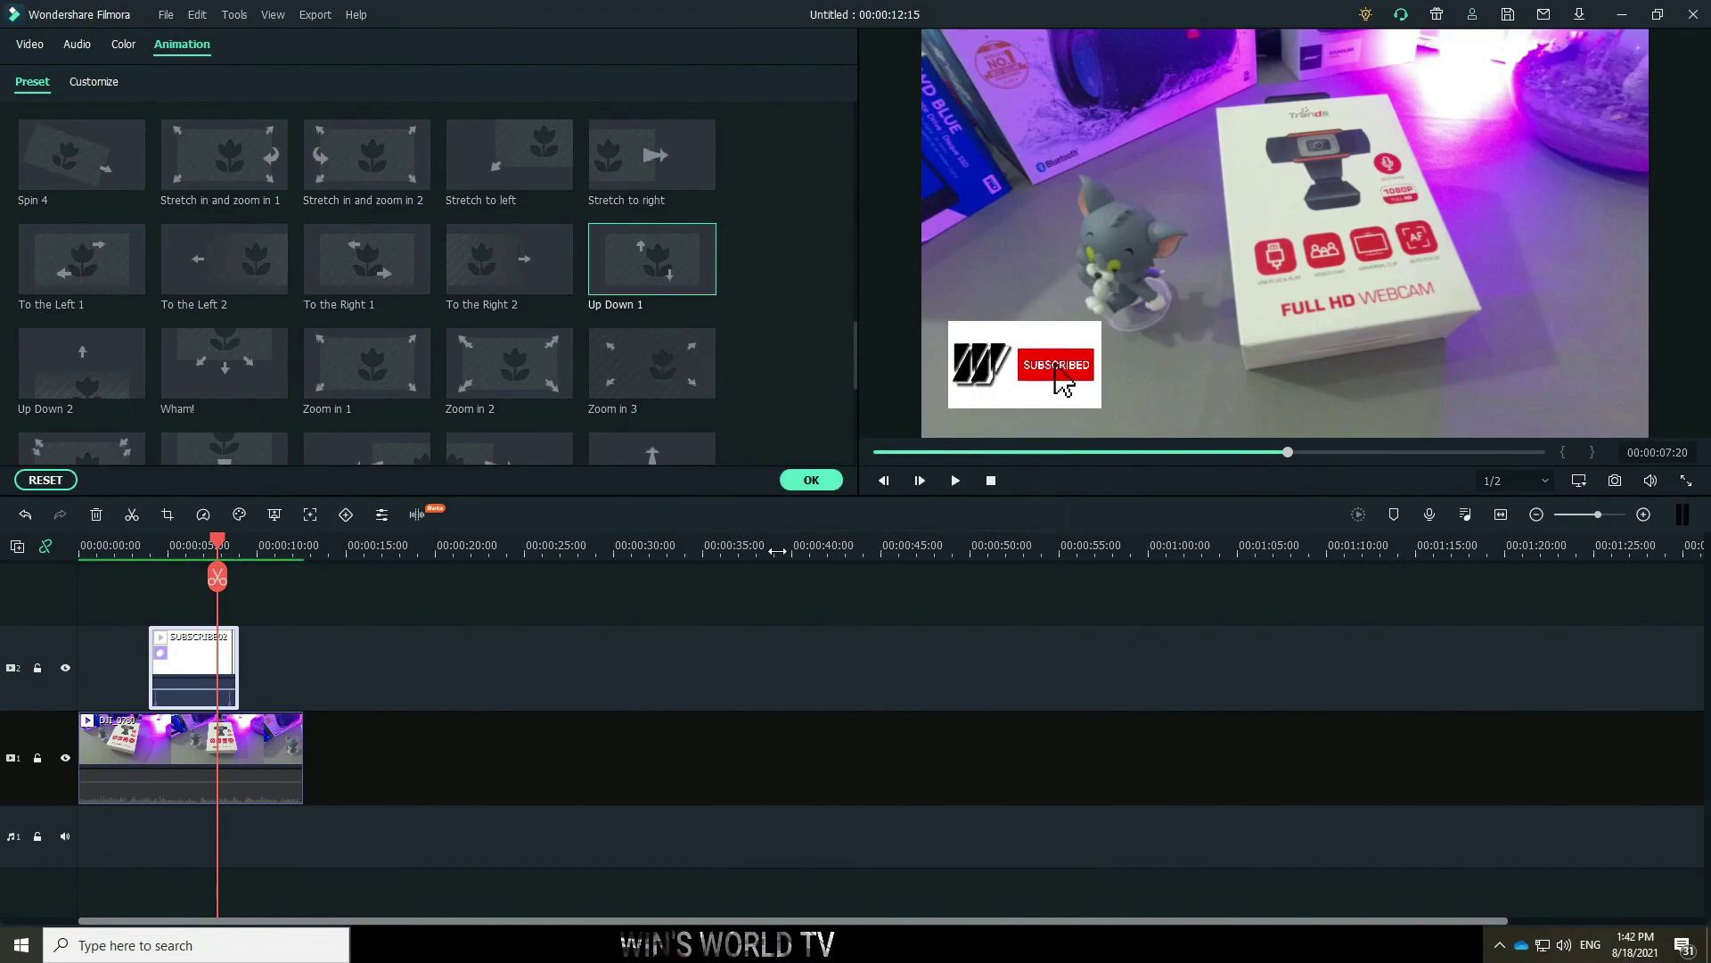
pyautogui.click(990, 482)
pyautogui.click(955, 481)
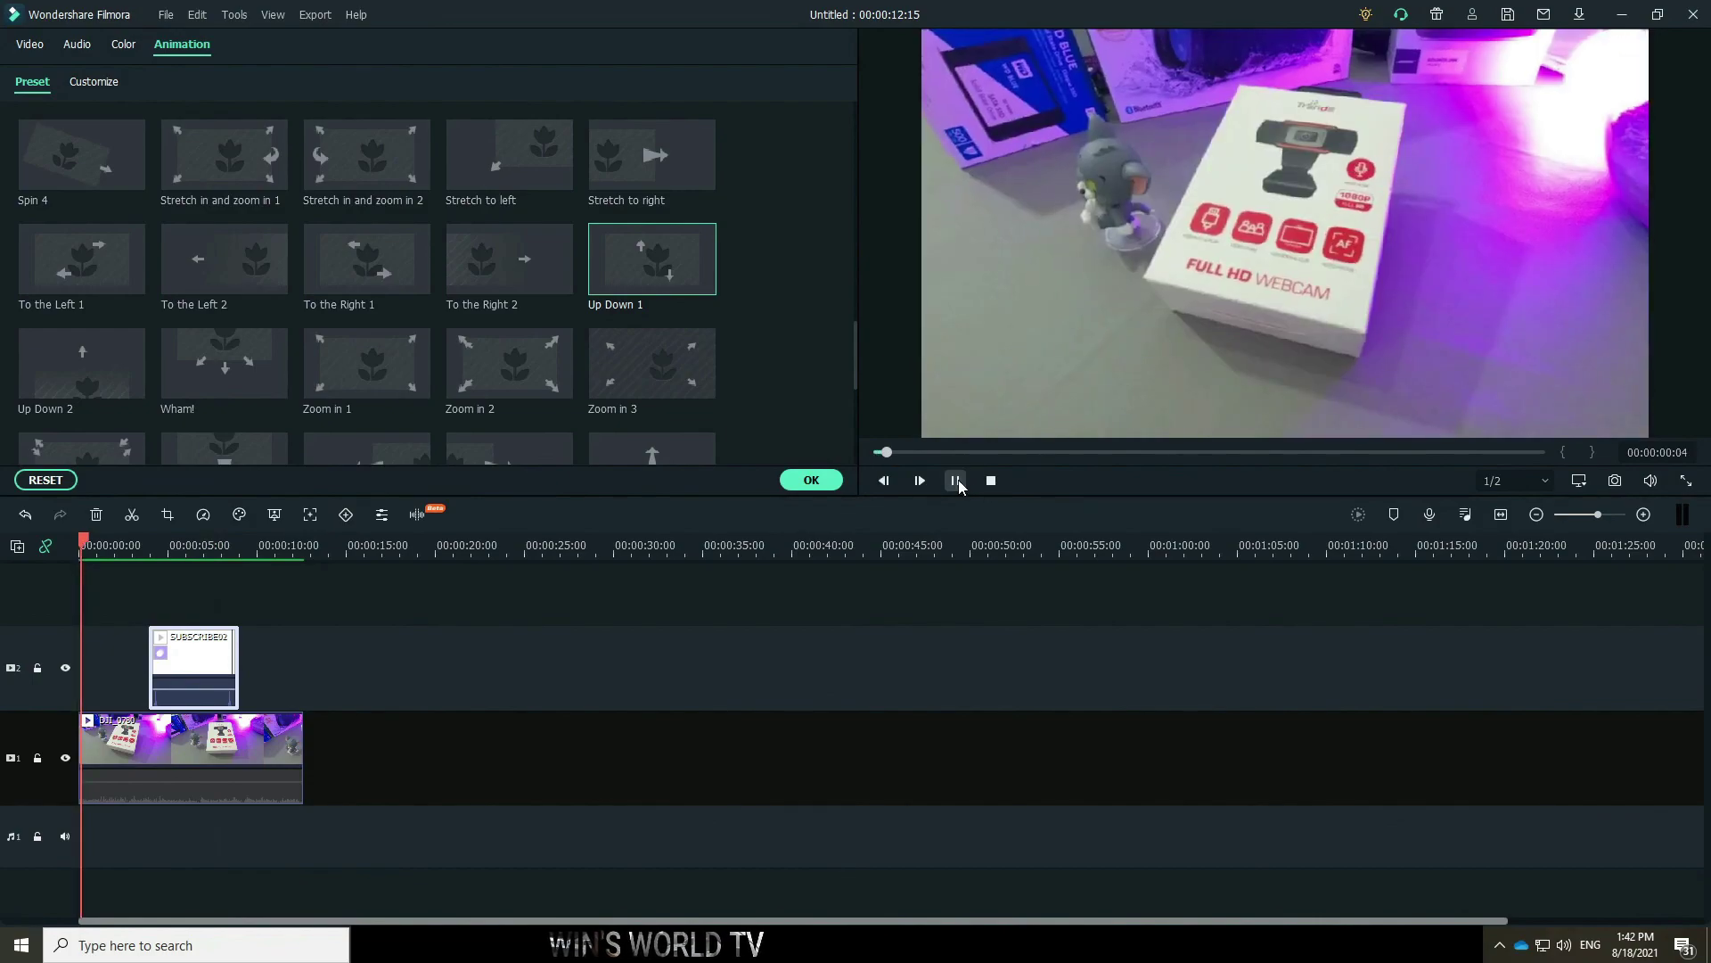